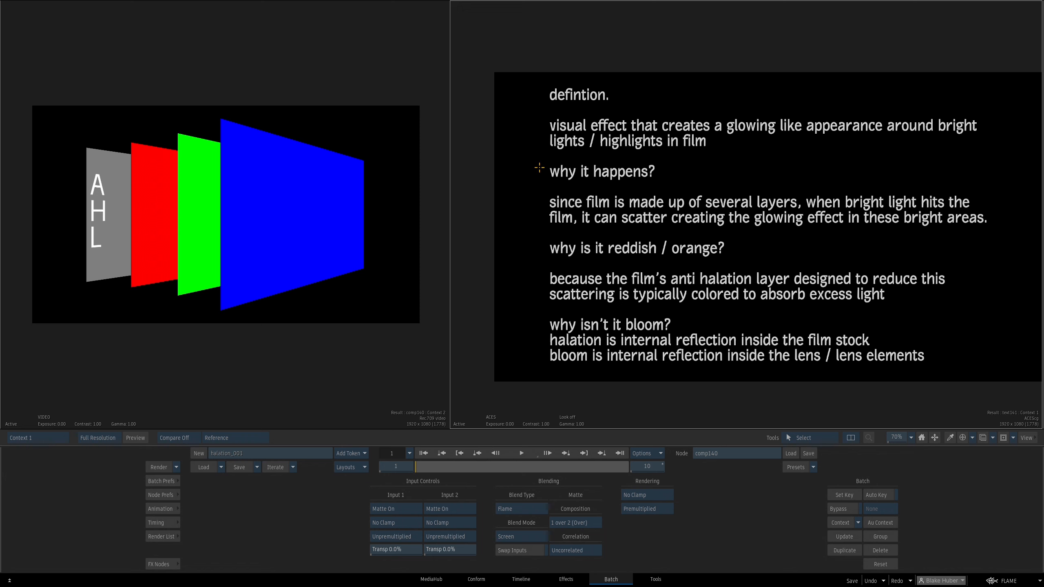
Show the result of the MasterGrade197 node, fed by the WB_03 film still, in the viewer beside the layer diagram
{"action": "key", "text": "Escape"}
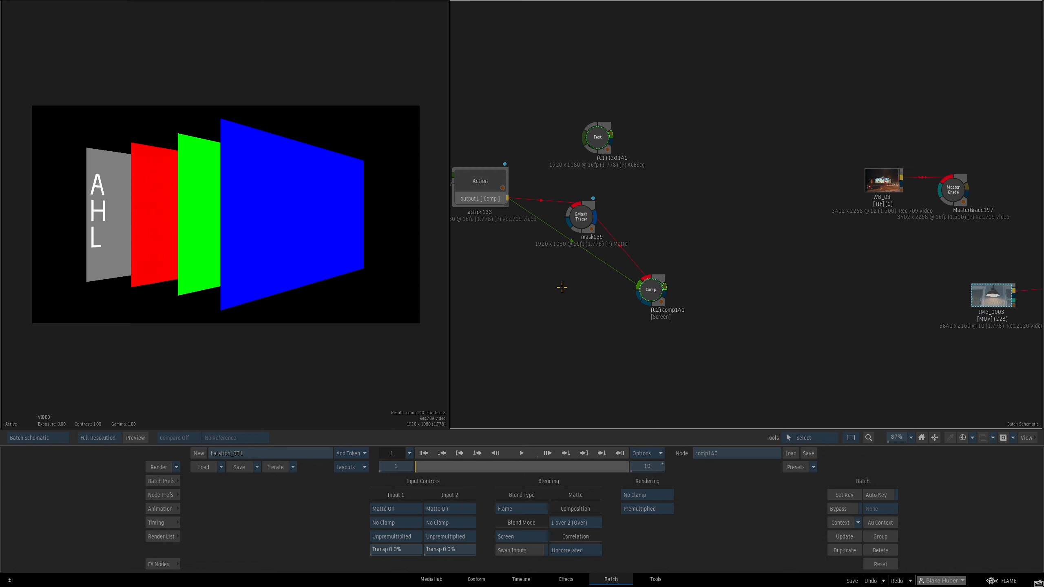
{"action": "left_click", "coordinate": [883, 184]}
{"action": "left_click", "coordinate": [950, 189]}
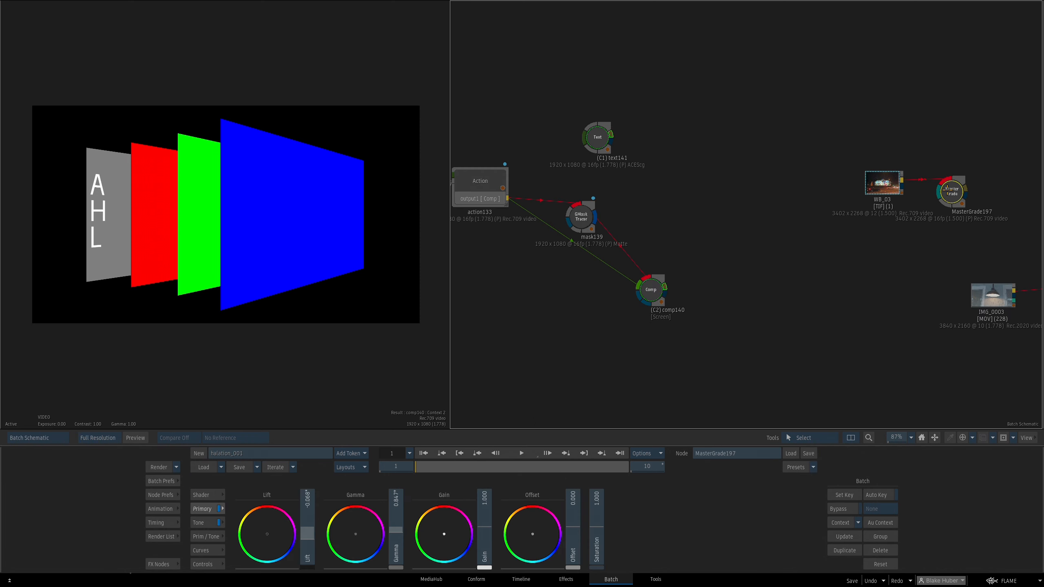
{"action": "key", "text": "F4"}
{"action": "left_click_drag", "start_coordinate": [745, 284], "coordinate": [713, 264]}
{"action": "scroll", "coordinate": [794, 280], "scroll_direction": "up", "scroll_amount": 5}
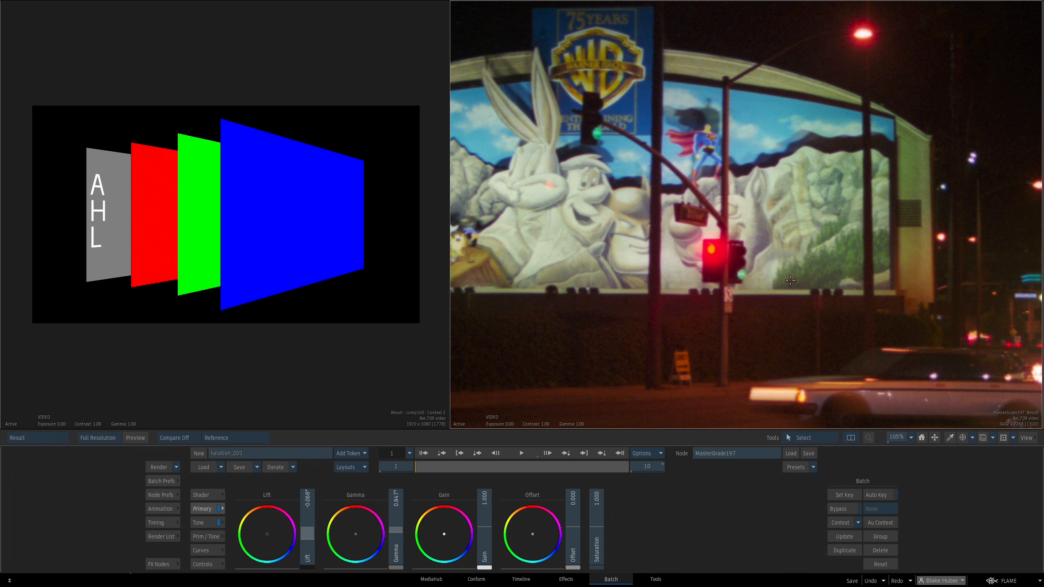
Examine the glow around the red traffic light and the distant car lights in the film still up close
{"action": "left_click_drag", "start_coordinate": [789, 279], "coordinate": [915, 246]}
{"action": "left_click_drag", "start_coordinate": [804, 254], "coordinate": [718, 195]}
{"action": "left_click_drag", "start_coordinate": [718, 195], "coordinate": [758, 193]}
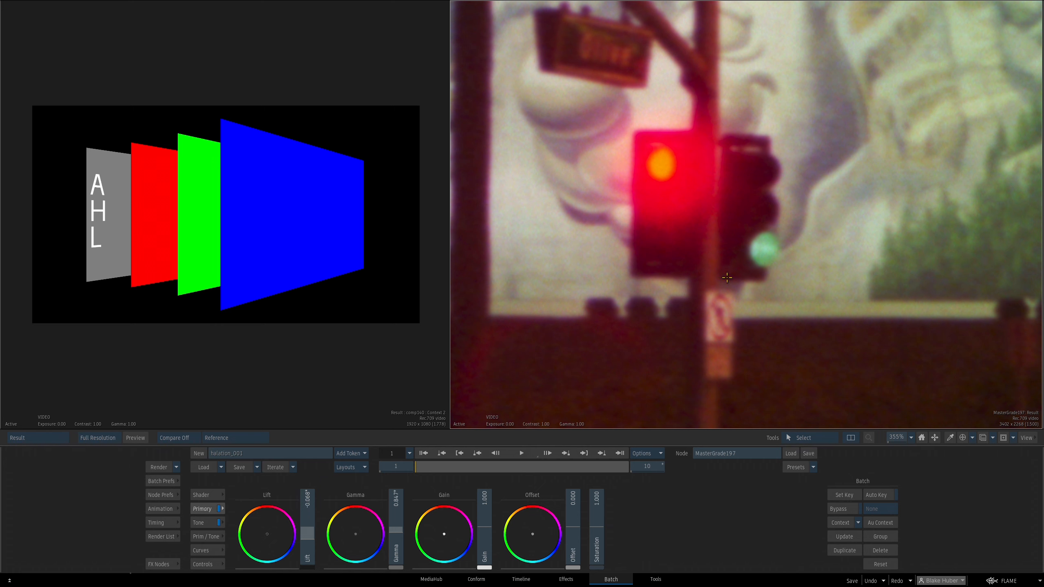
{"action": "left_click_drag", "start_coordinate": [767, 308], "coordinate": [753, 350]}
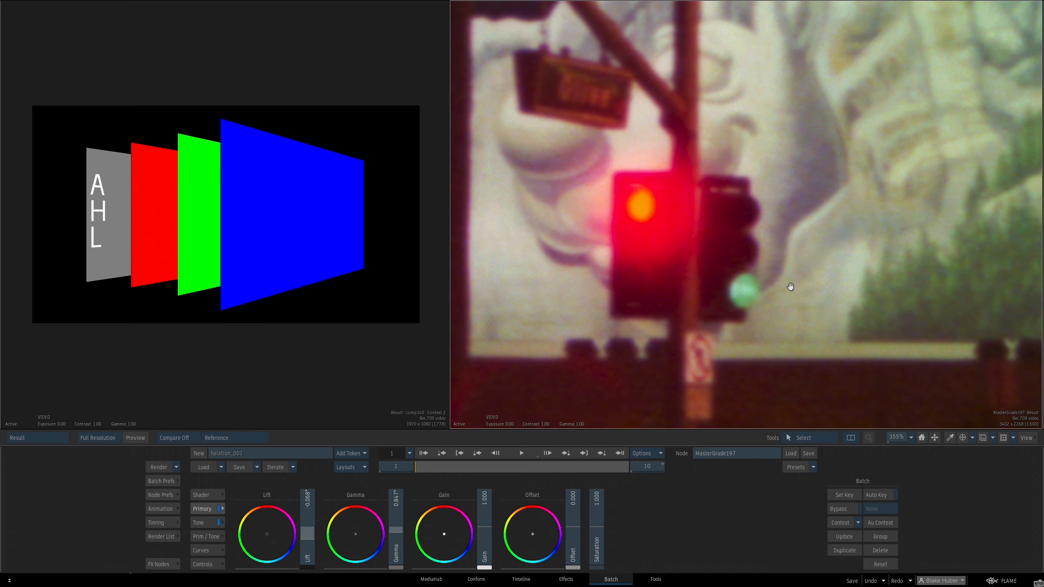
{"action": "left_click_drag", "start_coordinate": [704, 268], "coordinate": [694, 192]}
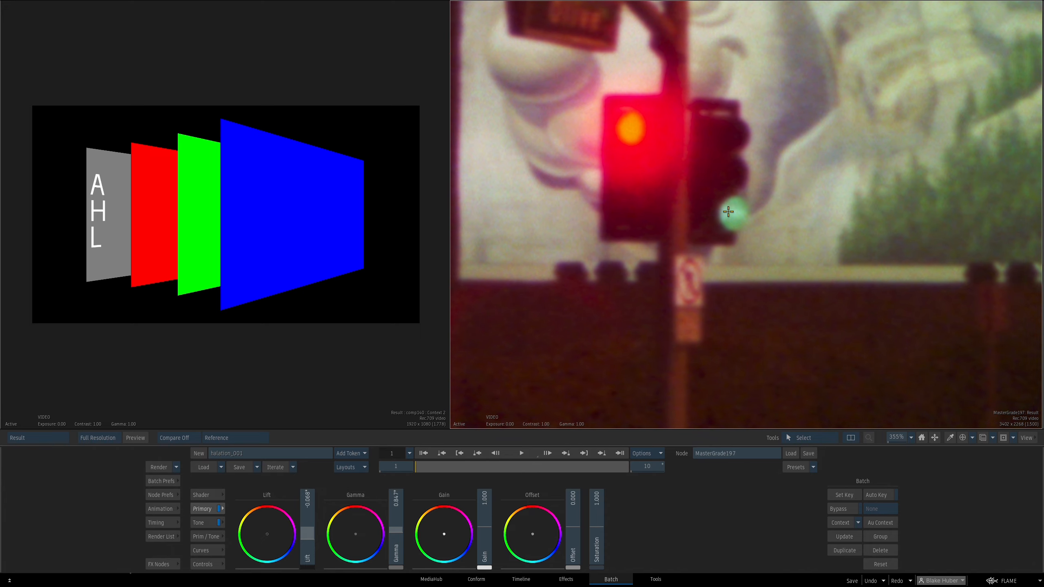
{"action": "left_click_drag", "start_coordinate": [832, 248], "coordinate": [691, 155]}
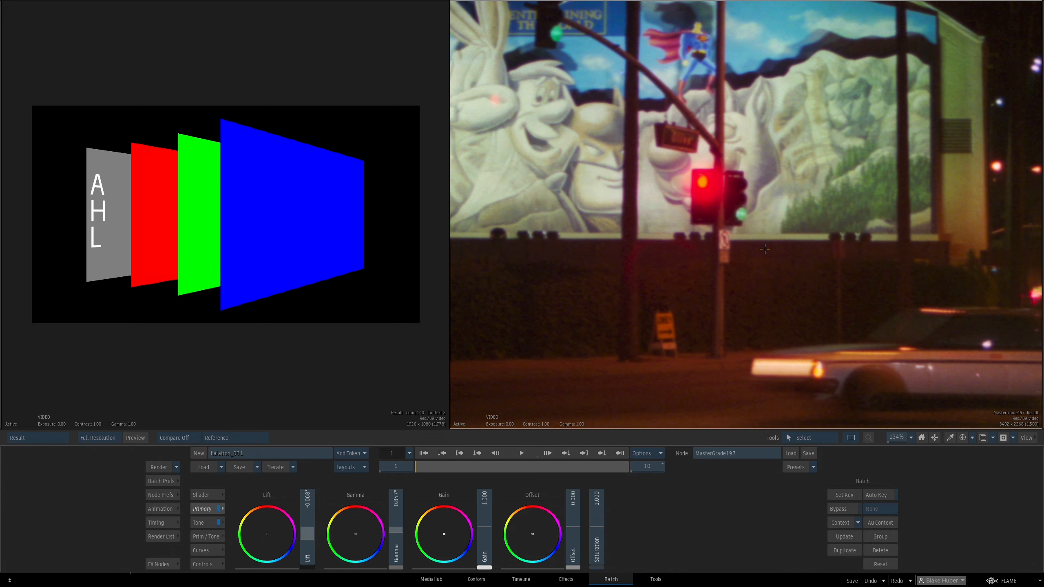
{"action": "left_click_drag", "start_coordinate": [739, 186], "coordinate": [738, 304]}
{"action": "left_click_drag", "start_coordinate": [738, 305], "coordinate": [645, 233]}
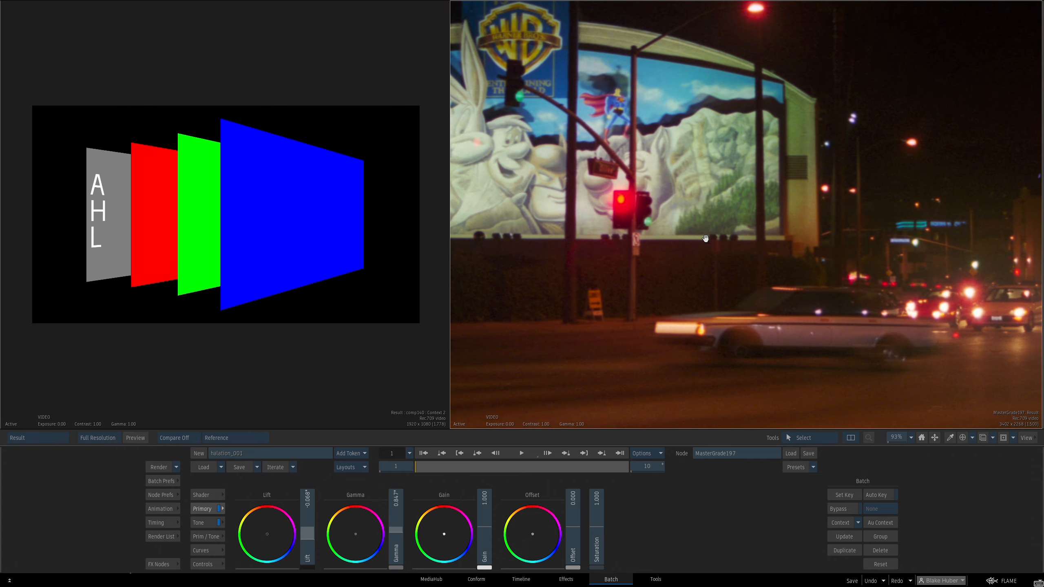
{"action": "left_click_drag", "start_coordinate": [982, 290], "coordinate": [872, 231]}
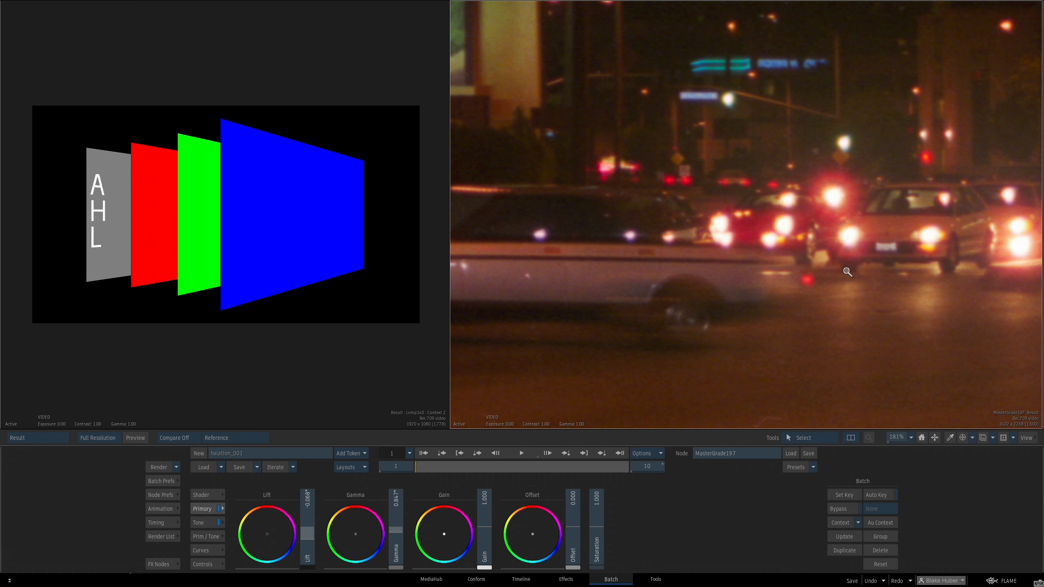
{"action": "left_click_drag", "start_coordinate": [848, 273], "coordinate": [788, 330]}
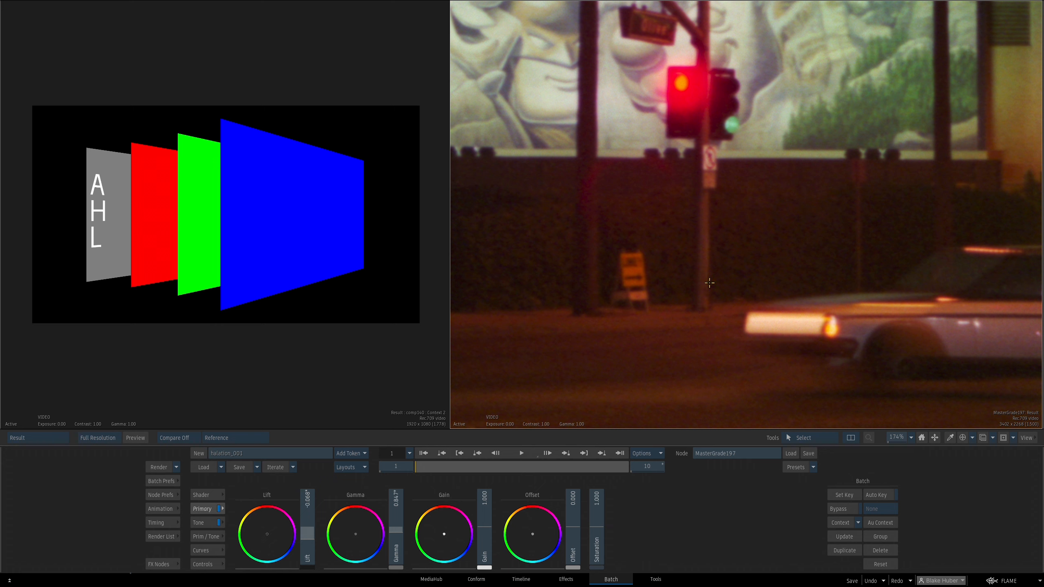
Bring back the halation definition text beside the film layer diagram and step the diagram forward to frame 7
{"action": "key", "text": "Escape"}
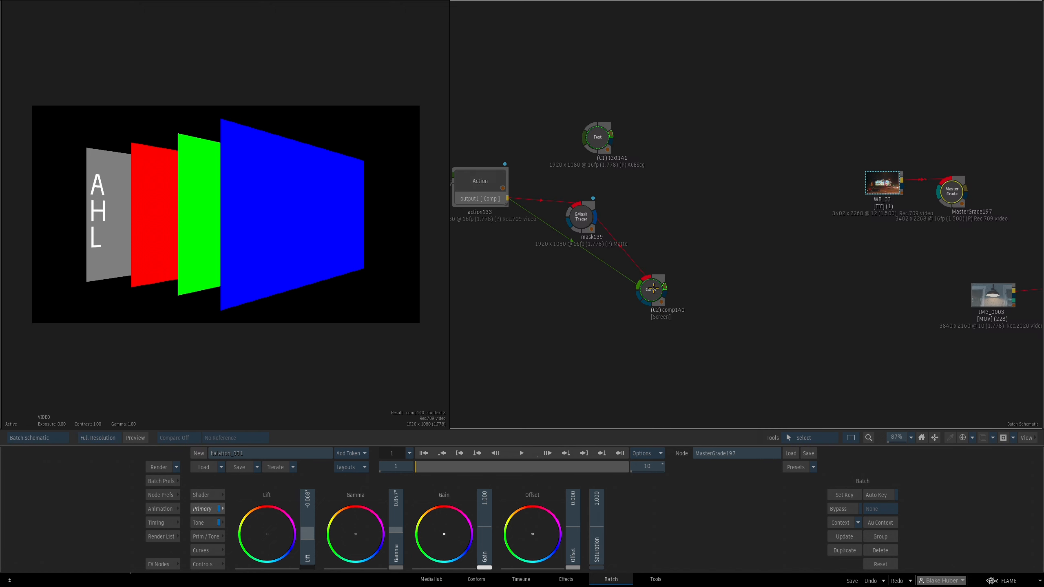
{"action": "double_click", "coordinate": [653, 290]}
{"action": "key", "text": "1"}
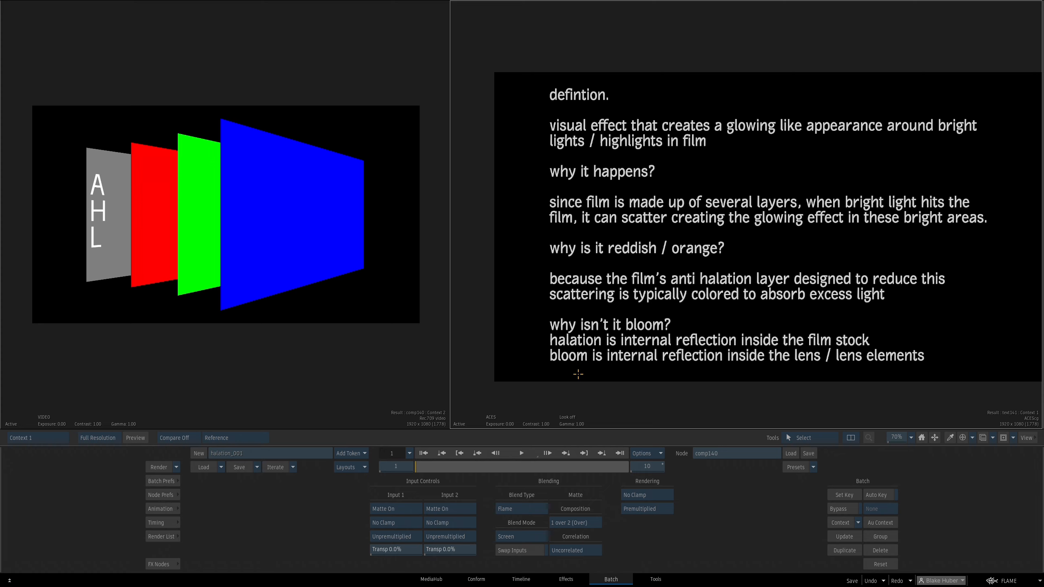
{"action": "key", "text": "Right"}
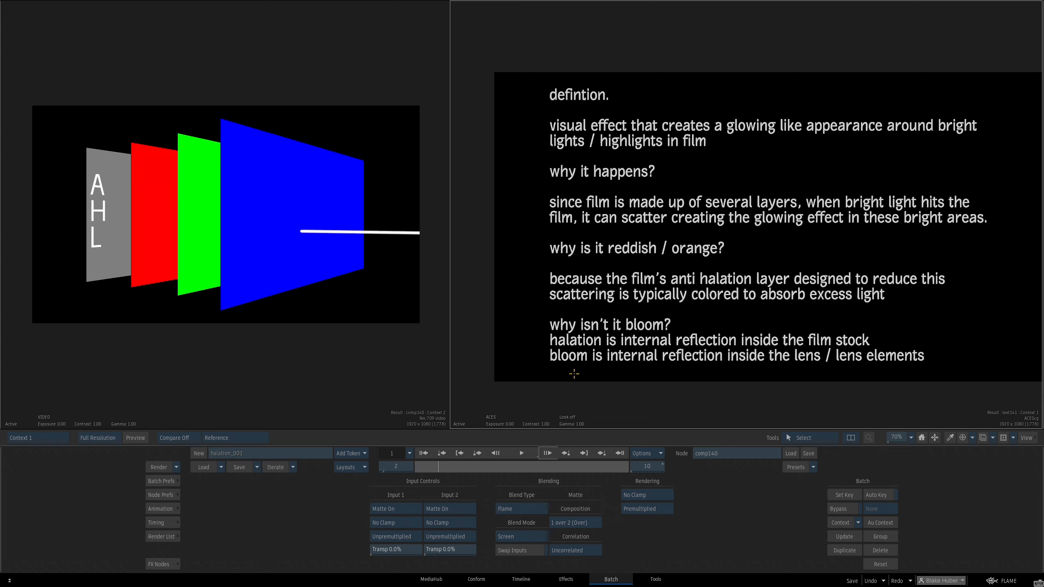
{"action": "key", "text": "Right"}
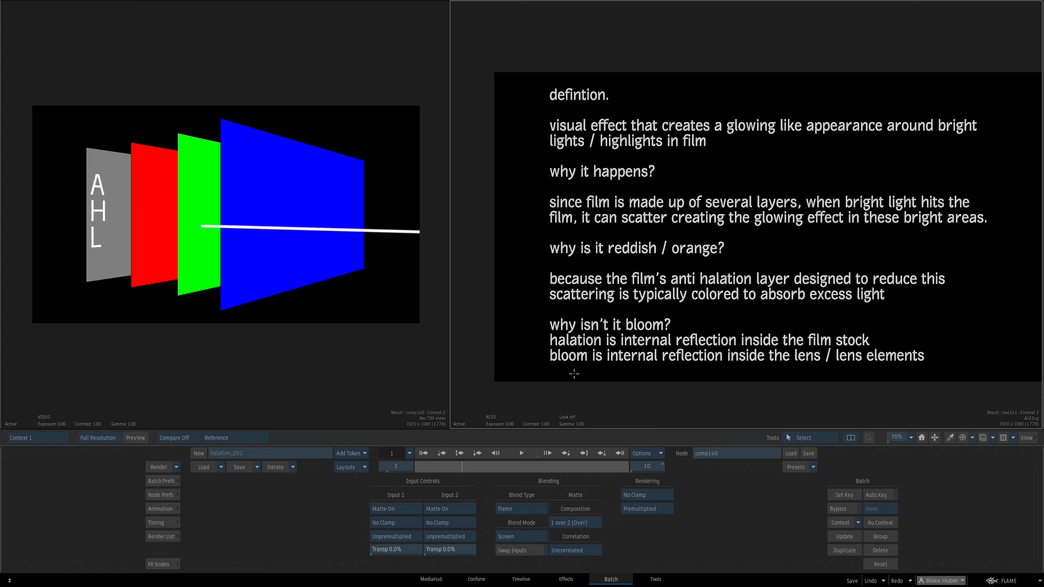
{"action": "key", "text": "Right"}
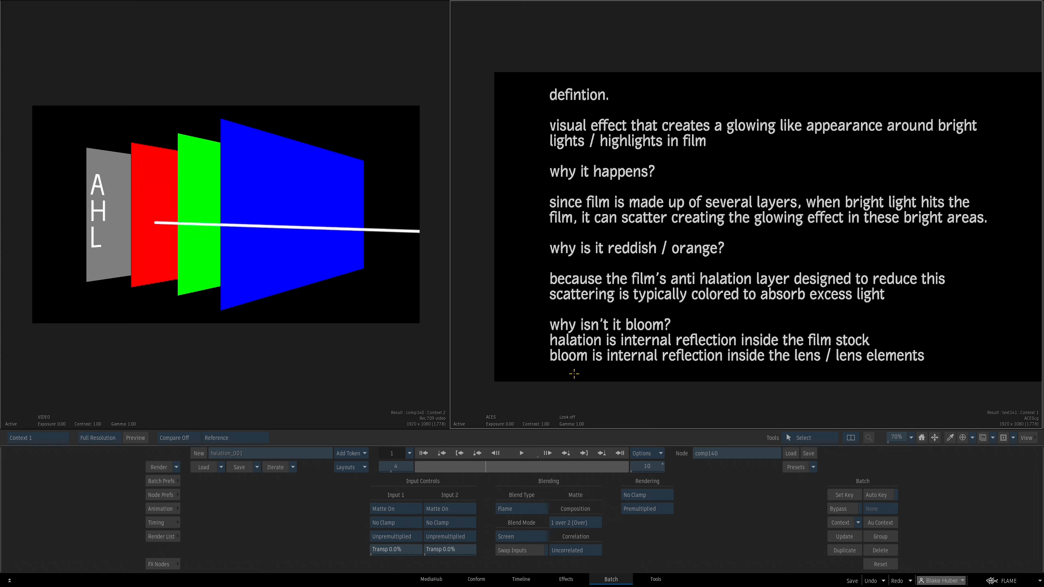
{"action": "key", "text": "Right"}
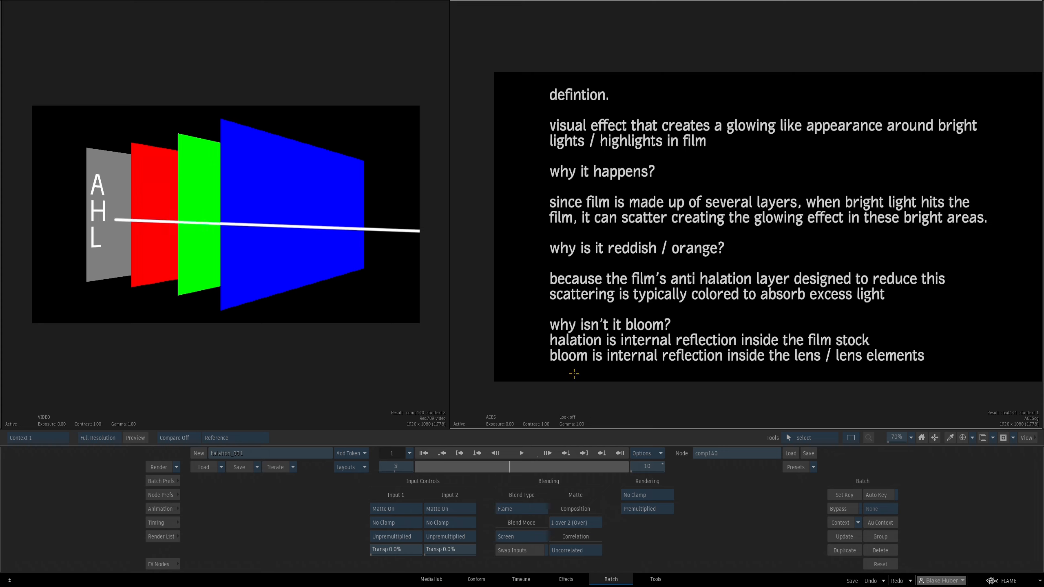
{"action": "key", "text": "Right"}
{"action": "key", "text": "Right"}
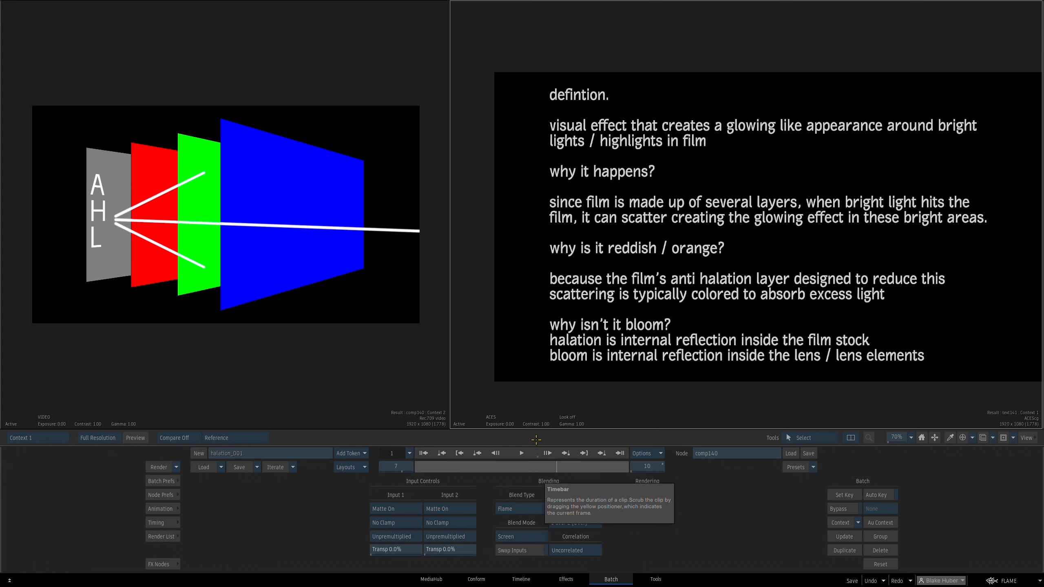
Switch to a single full-width view and inspect the street lamp and traffic light glow in the MasterGrade197 result
{"action": "key", "text": "alt+1"}
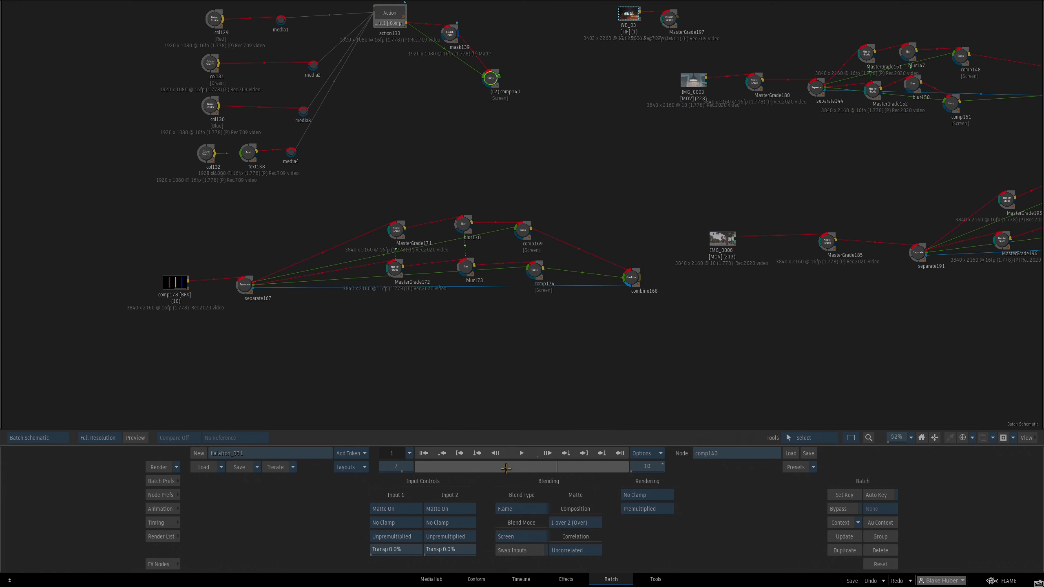
{"action": "left_click_drag", "start_coordinate": [539, 326], "coordinate": [535, 384]}
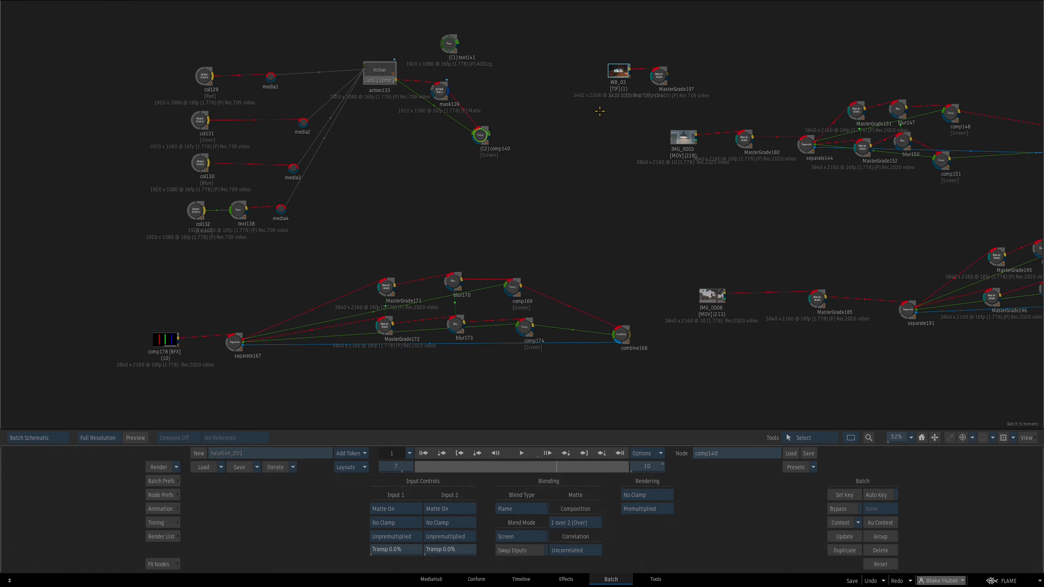
{"action": "left_click", "coordinate": [663, 77]}
{"action": "key", "text": "F4"}
{"action": "scroll", "coordinate": [608, 258], "scroll_direction": "down", "scroll_amount": 5}
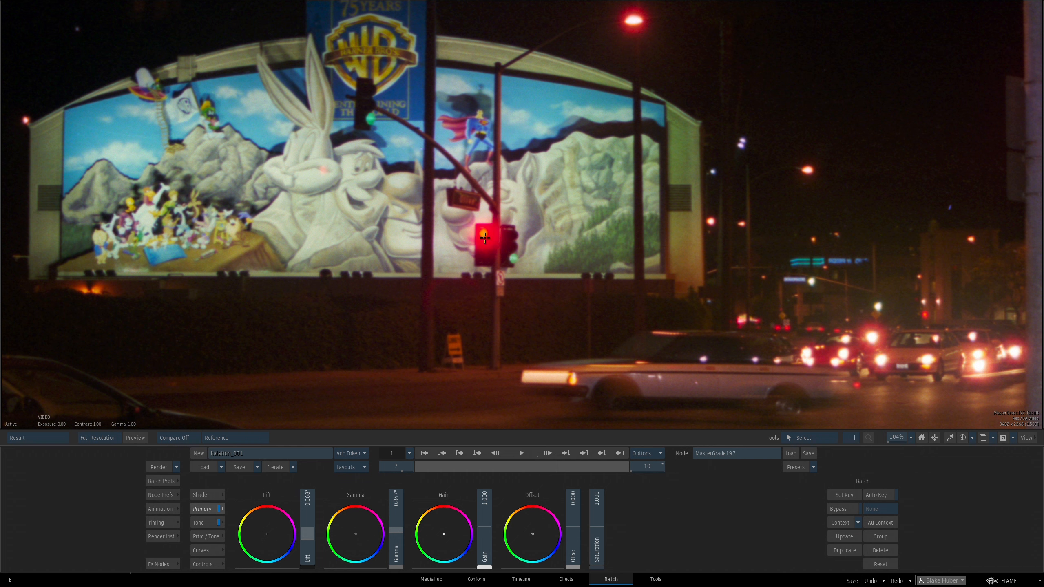
{"action": "left_click_drag", "start_coordinate": [491, 235], "coordinate": [480, 299]}
{"action": "left_click_drag", "start_coordinate": [632, 74], "coordinate": [595, 182]}
{"action": "scroll", "coordinate": [595, 182], "scroll_direction": "up", "scroll_amount": 2}
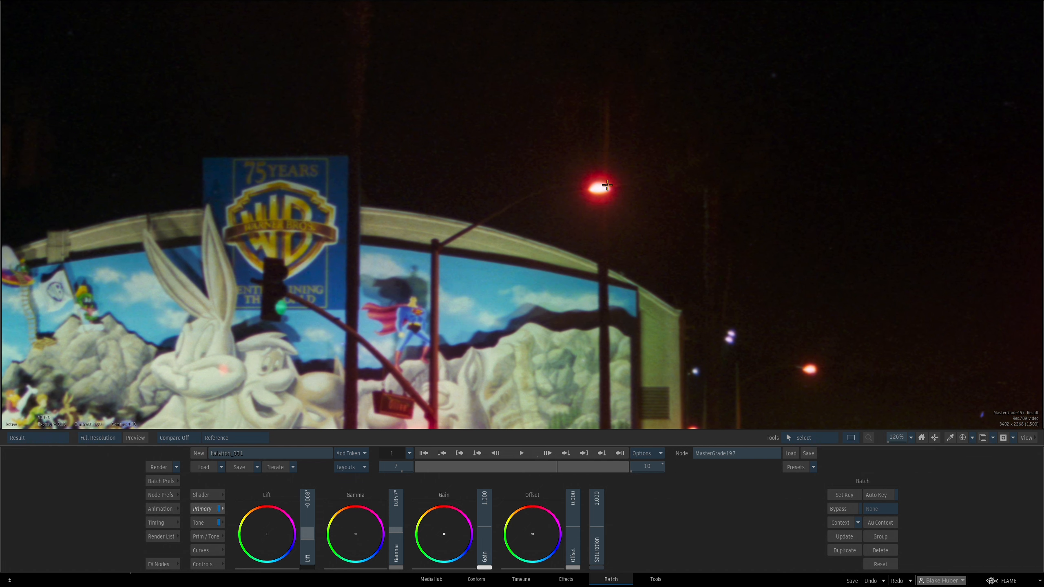
{"action": "left_click_drag", "start_coordinate": [607, 186], "coordinate": [611, 41]}
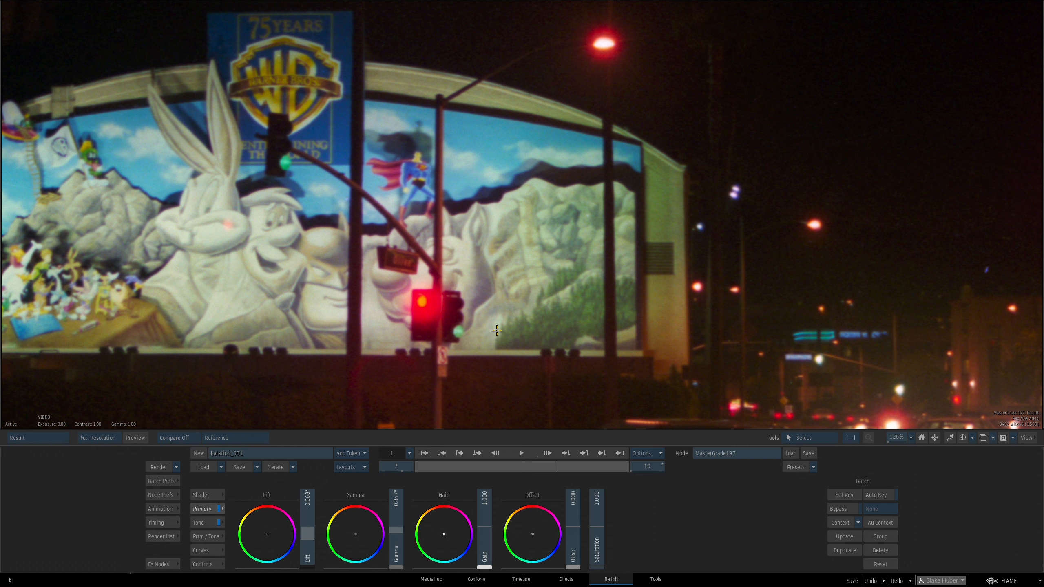
{"action": "key", "text": "Escape"}
View the comp178 clip with the red, green, blue and white stripes at full width
{"action": "left_click_drag", "start_coordinate": [558, 303], "coordinate": [622, 286]}
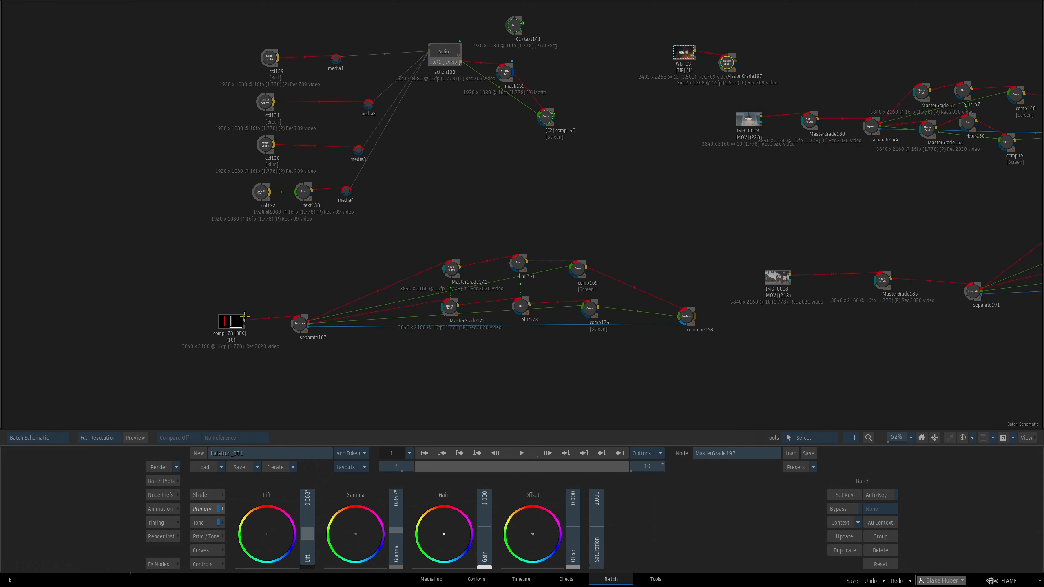
{"action": "left_click_drag", "start_coordinate": [300, 325], "coordinate": [299, 327]}
{"action": "left_click_drag", "start_coordinate": [231, 322], "coordinate": [225, 320]}
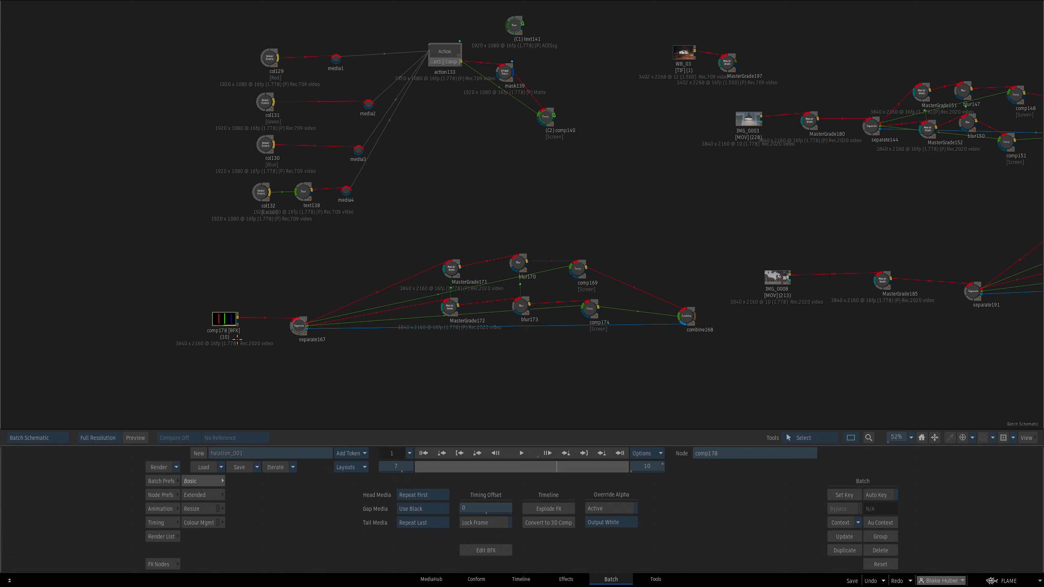
{"action": "key", "text": "Escape"}
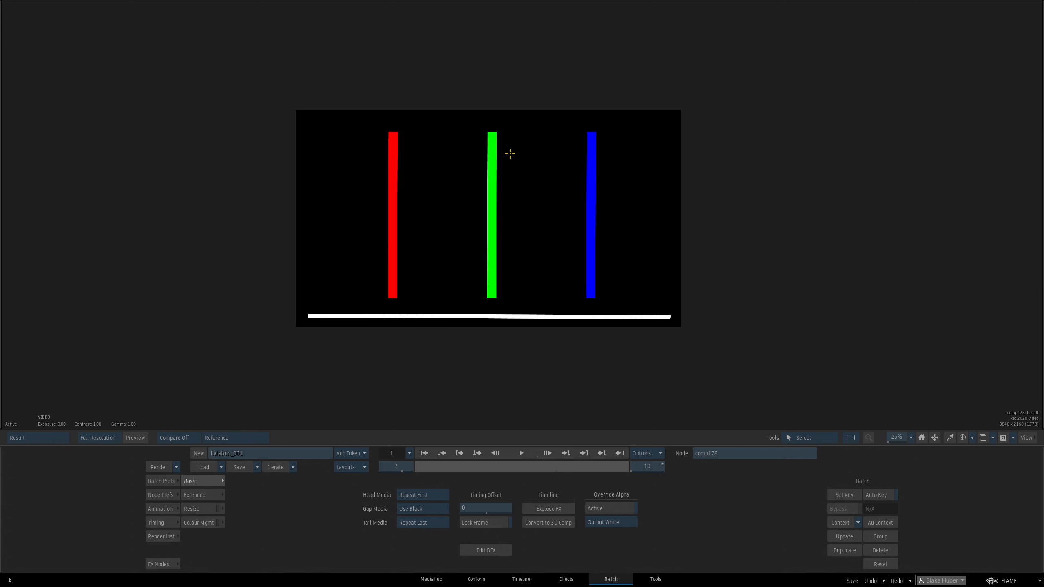
{"action": "key", "text": "Escape"}
View the IMG_0003 lamp clip and the IMG_0008 traffic light clip one after the other
{"action": "key", "text": "F4"}
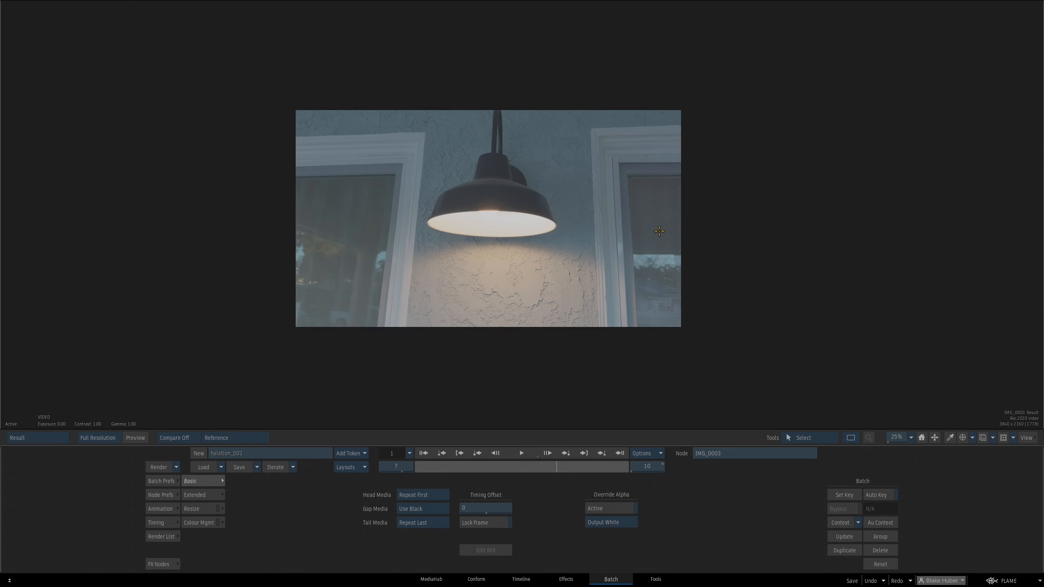
{"action": "key", "text": "Escape"}
{"action": "left_click", "coordinate": [695, 325]}
{"action": "key", "text": "F4"}
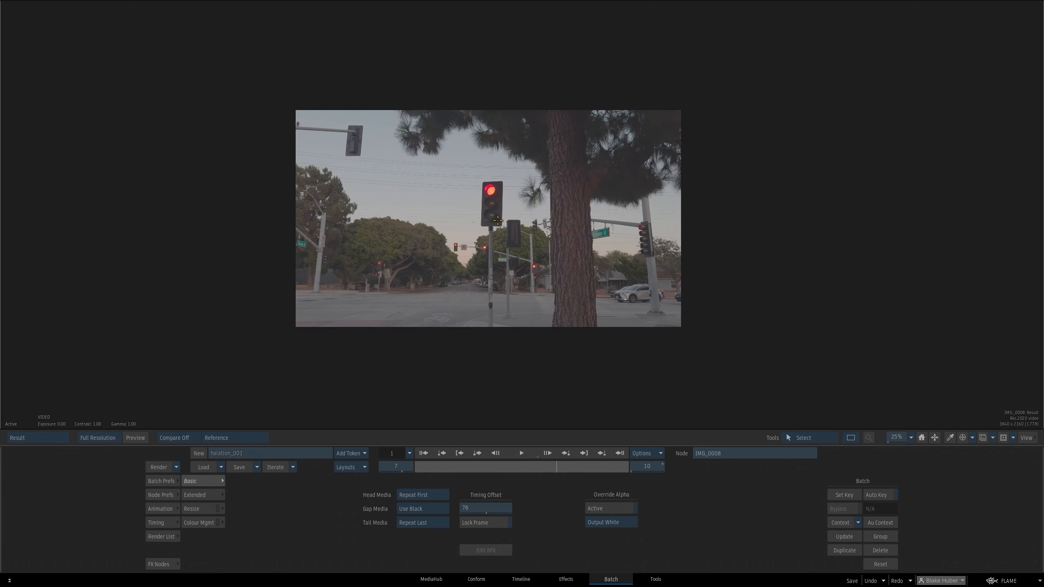
{"action": "key", "text": "Escape"}
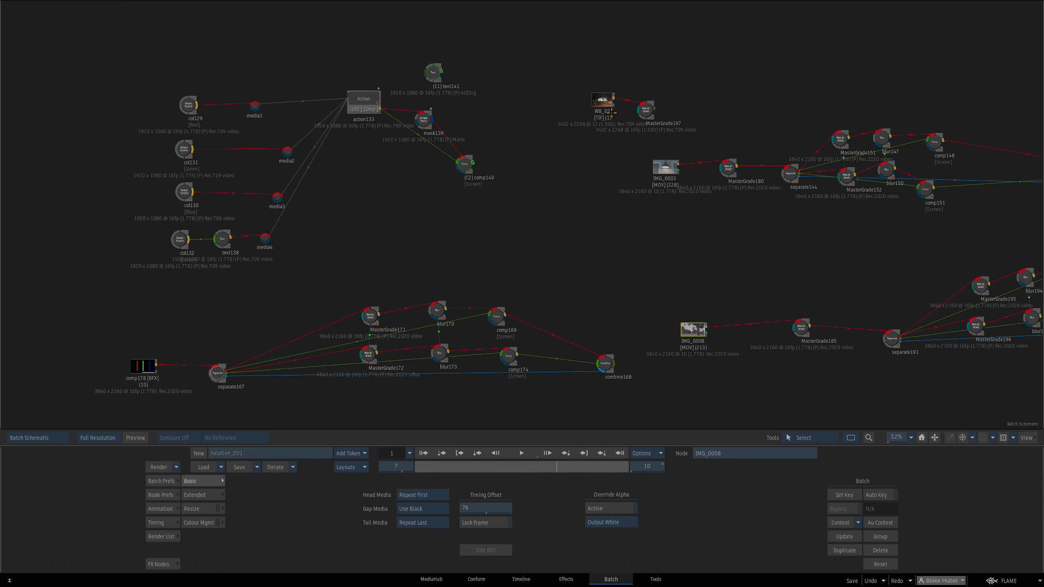
View the MasterGrade197 result once more and return to the batch schematic
{"action": "left_click", "coordinate": [648, 111]}
{"action": "key", "text": "F4"}
{"action": "key", "text": "Escape"}
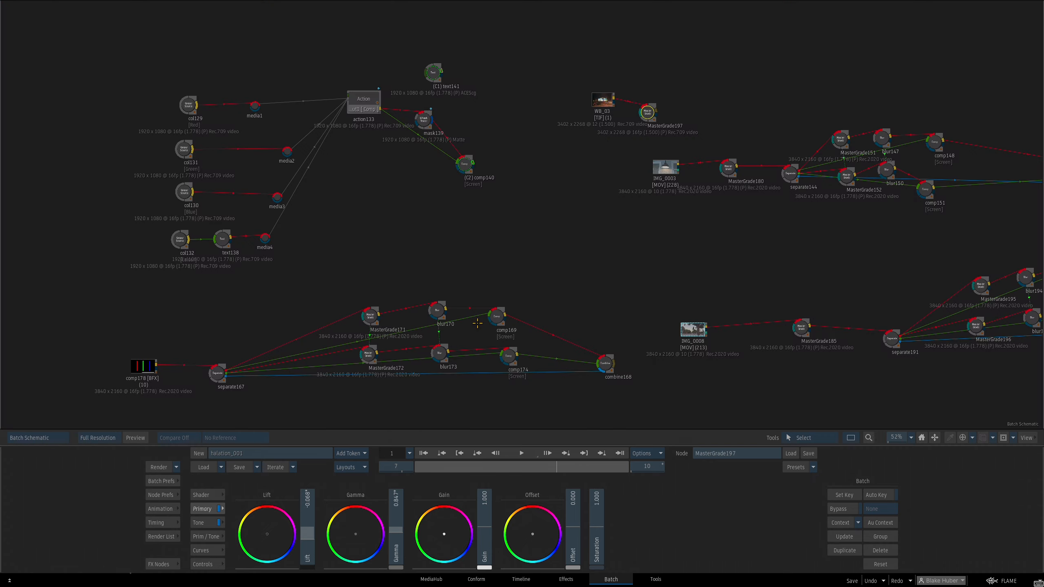
Nudge the combine168 and comp178 nodes at the two ends of the stripe test node chain
{"action": "left_click_drag", "start_coordinate": [502, 298], "coordinate": [593, 199]}
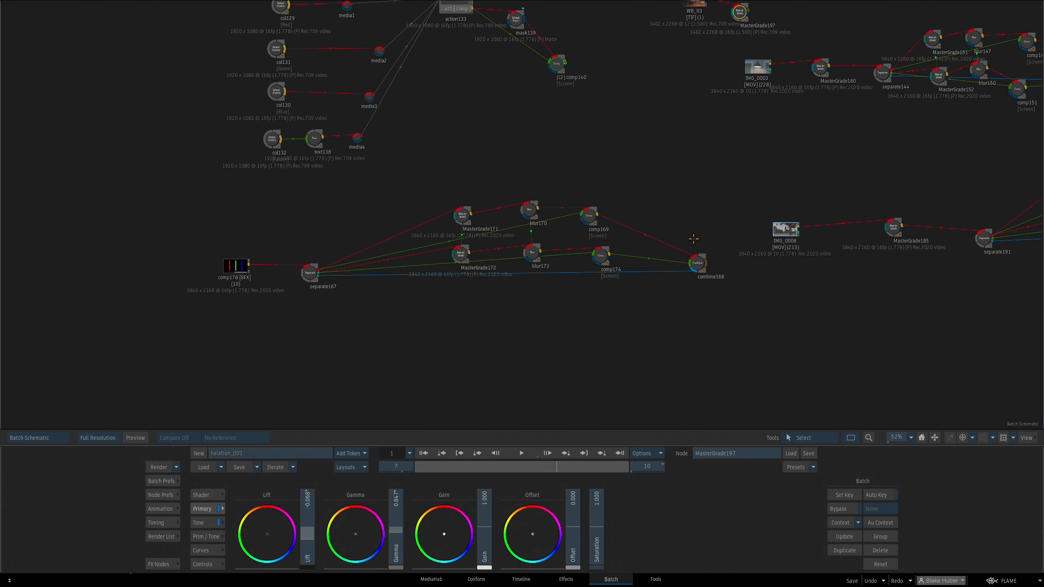
{"action": "left_click_drag", "start_coordinate": [700, 266], "coordinate": [706, 276]}
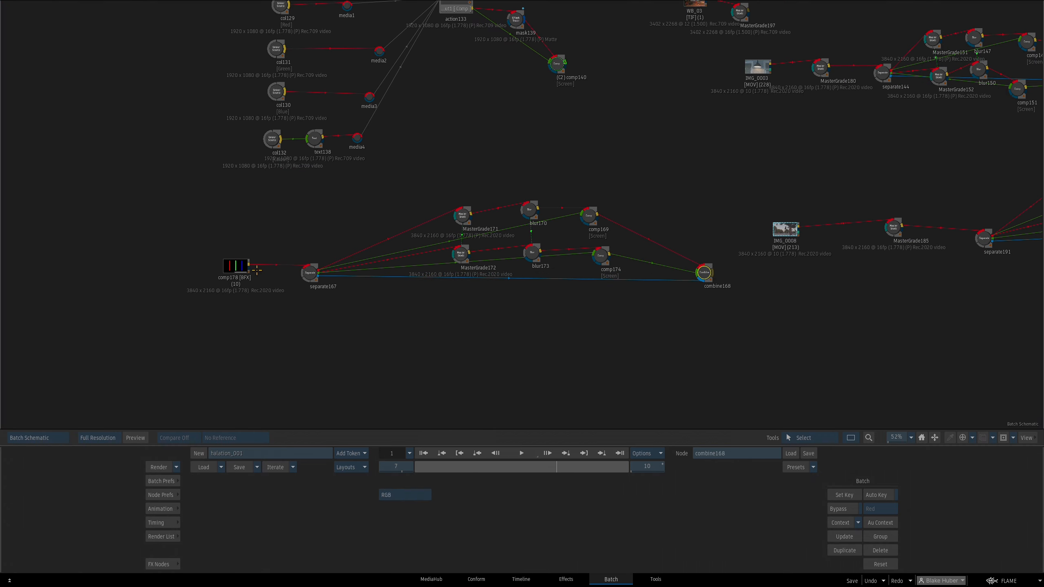
{"action": "left_click_drag", "start_coordinate": [256, 270], "coordinate": [253, 271]}
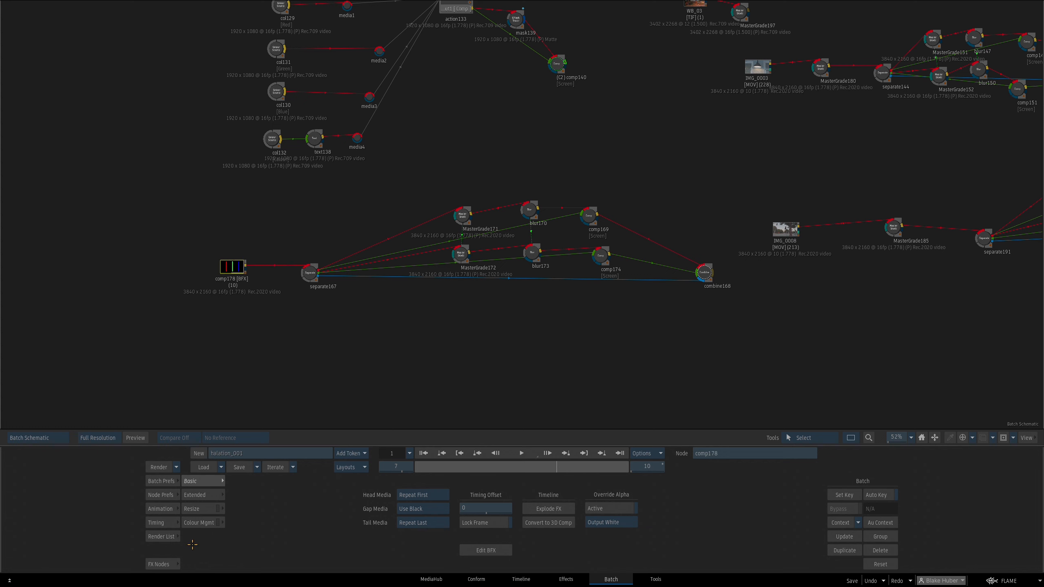
Display the FX node bin and slightly reposition the comp178 and separate167 nodes in the schematic
{"action": "left_click", "coordinate": [163, 565]}
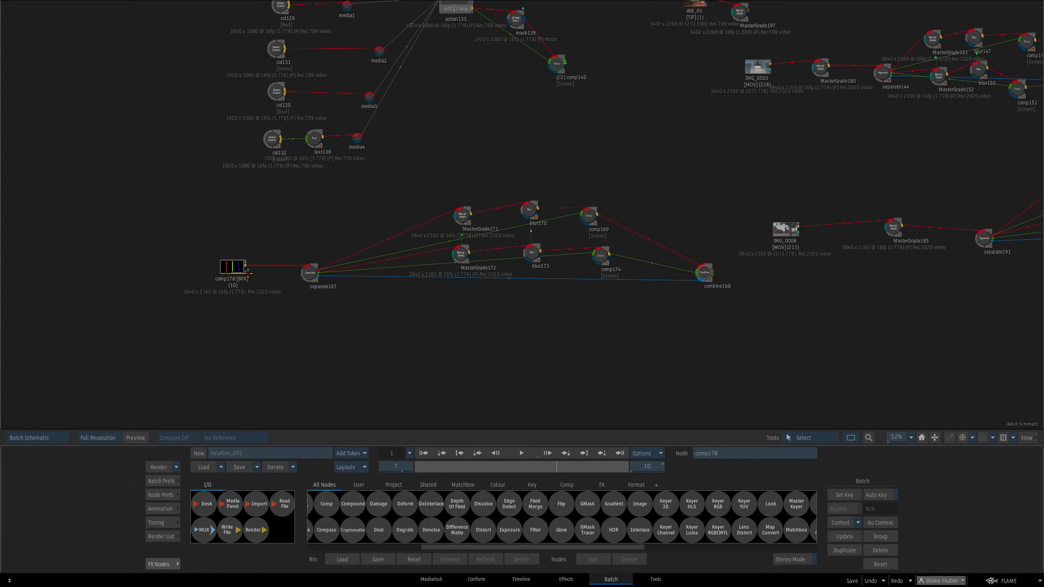
{"action": "left_click_drag", "start_coordinate": [233, 267], "coordinate": [223, 270]}
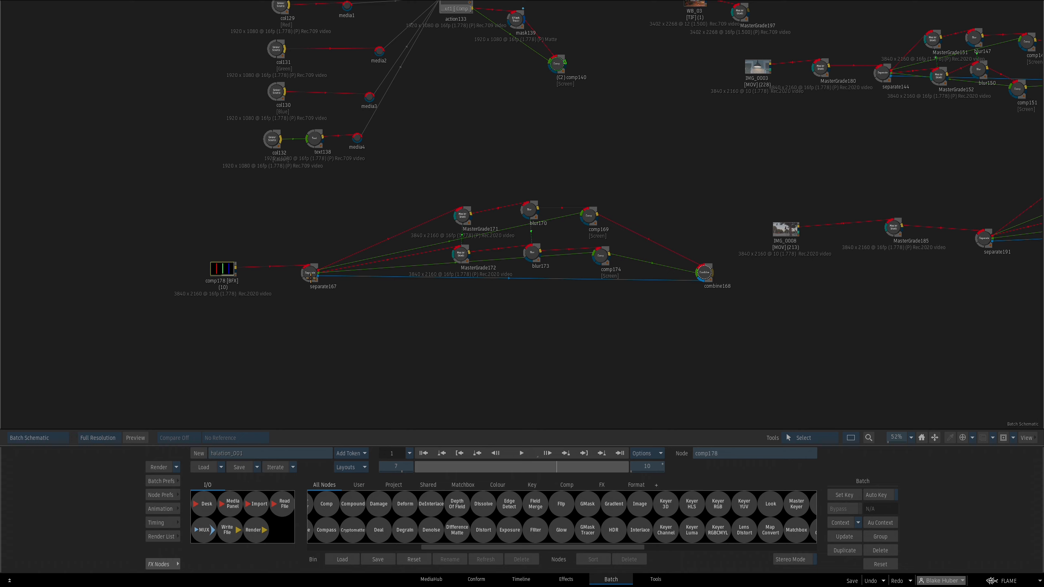
{"action": "left_click_drag", "start_coordinate": [309, 276], "coordinate": [312, 274]}
{"action": "left_click_drag", "start_coordinate": [228, 268], "coordinate": [232, 264]}
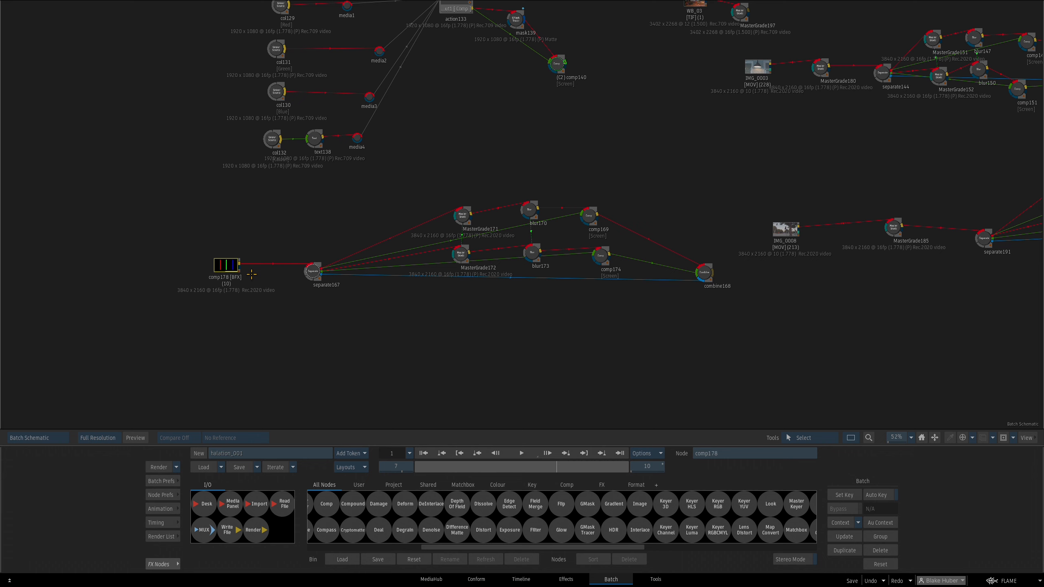
Add a Separate node below the existing stripe test chain, fed by the comp178 node
{"action": "left_click_drag", "start_coordinate": [314, 274], "coordinate": [316, 270]}
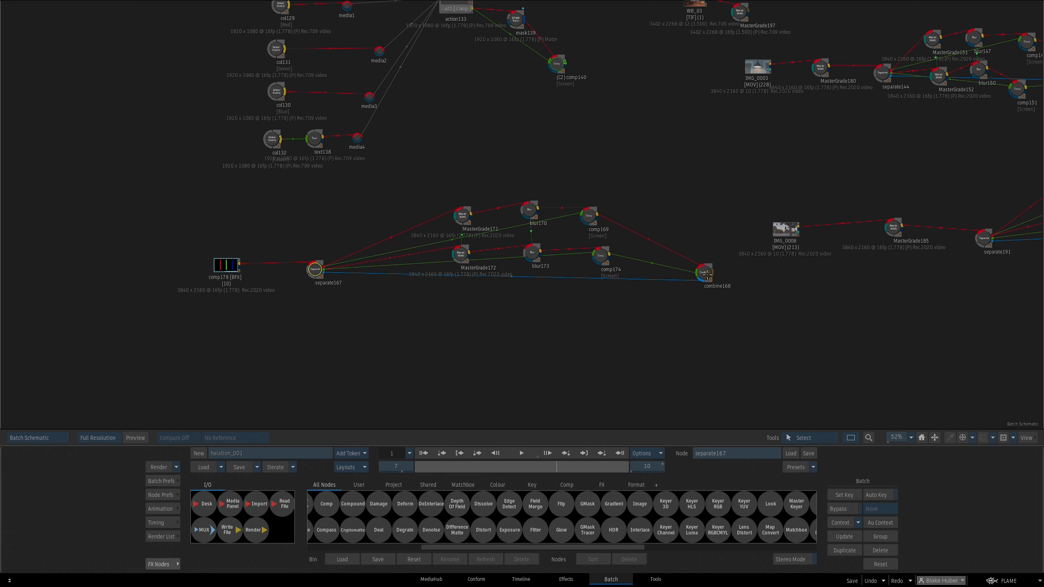
{"action": "left_click_drag", "start_coordinate": [311, 275], "coordinate": [309, 274]}
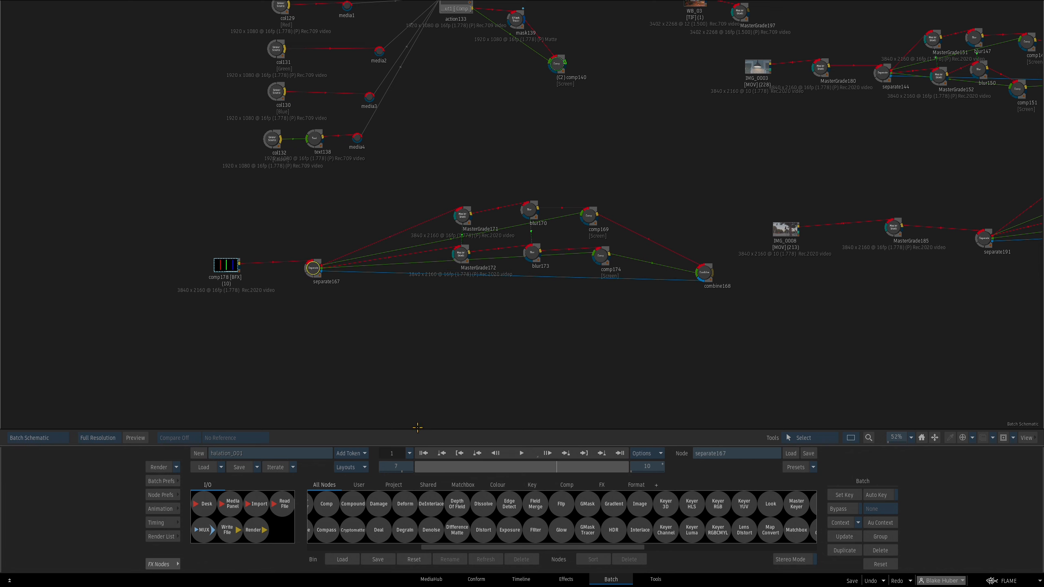
{"action": "scroll", "coordinate": [552, 521], "scroll_direction": "down", "scroll_amount": 5}
{"action": "left_click_drag", "start_coordinate": [701, 503], "coordinate": [555, 235]}
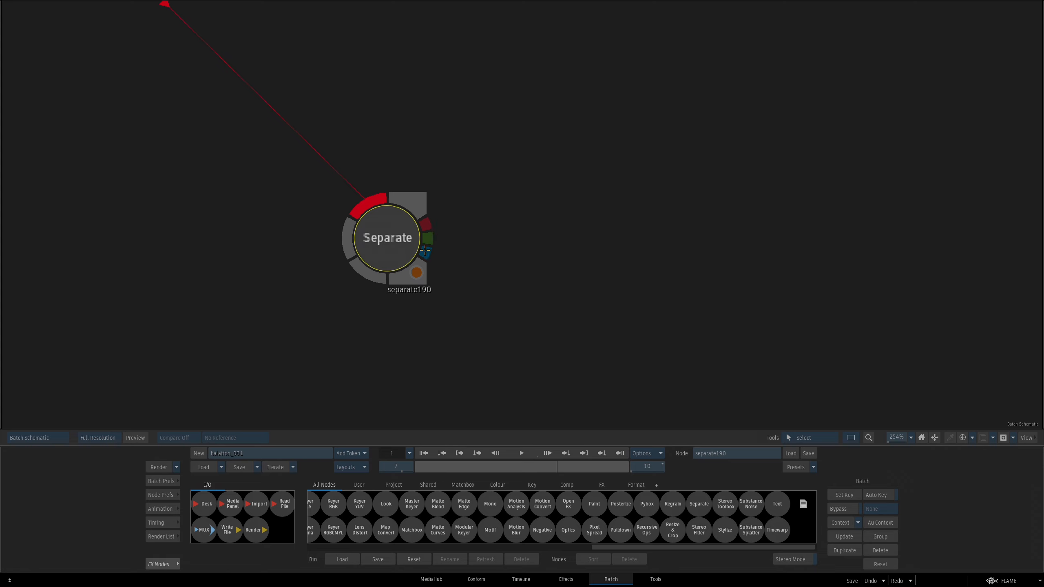
{"action": "left_click_drag", "start_coordinate": [398, 237], "coordinate": [400, 241]}
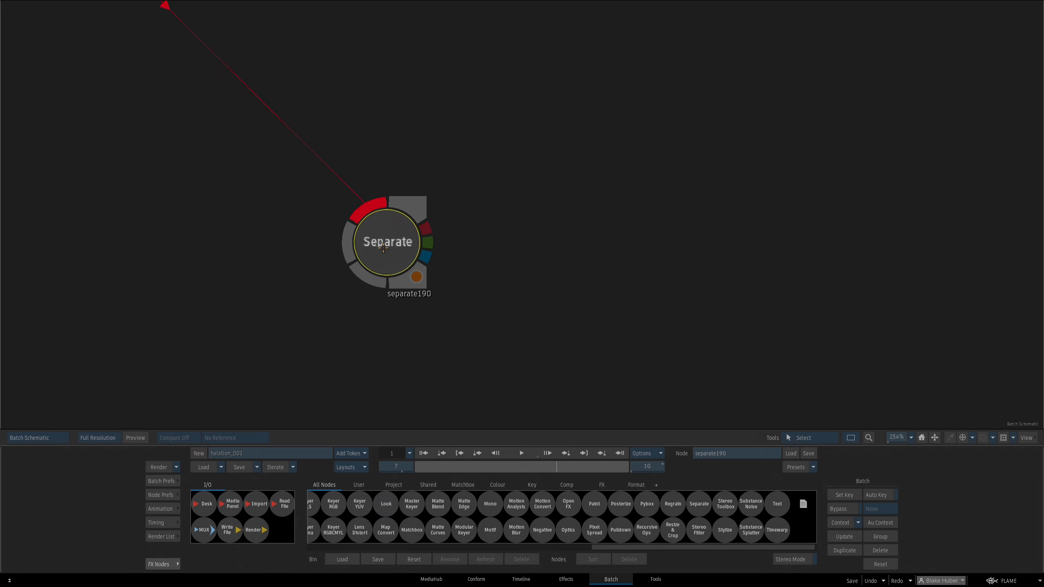
View the new Separate node's individual channel outputs, starting with Red, and return to the batch schematic
{"action": "double_click", "coordinate": [389, 265]}
{"action": "key", "text": "Escape"}
{"action": "key", "text": "Escape"}
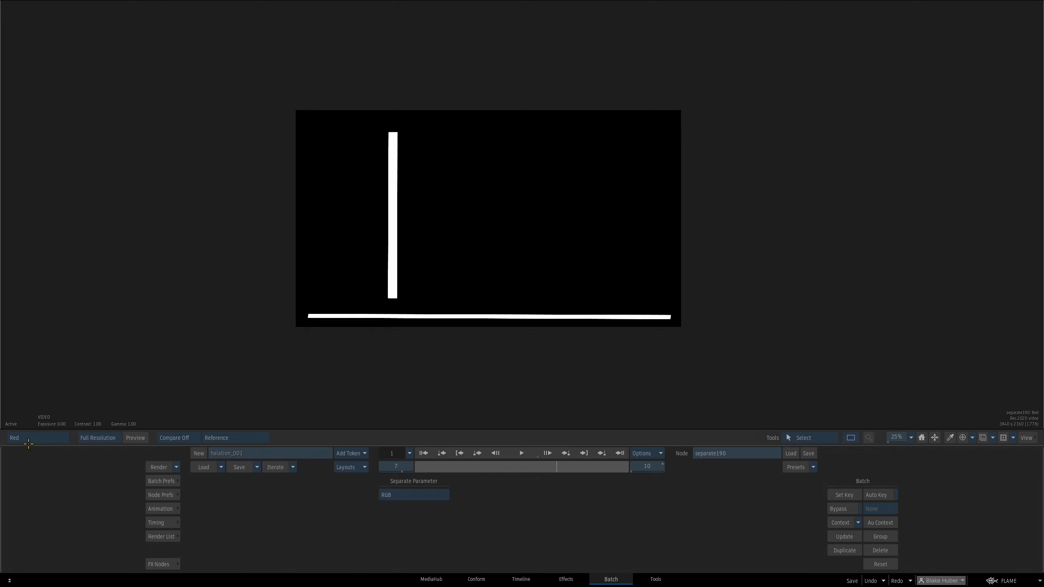
{"action": "left_click", "coordinate": [30, 439]}
{"action": "left_click", "coordinate": [25, 442]}
{"action": "left_click", "coordinate": [25, 443]}
{"action": "key", "text": "Escape"}
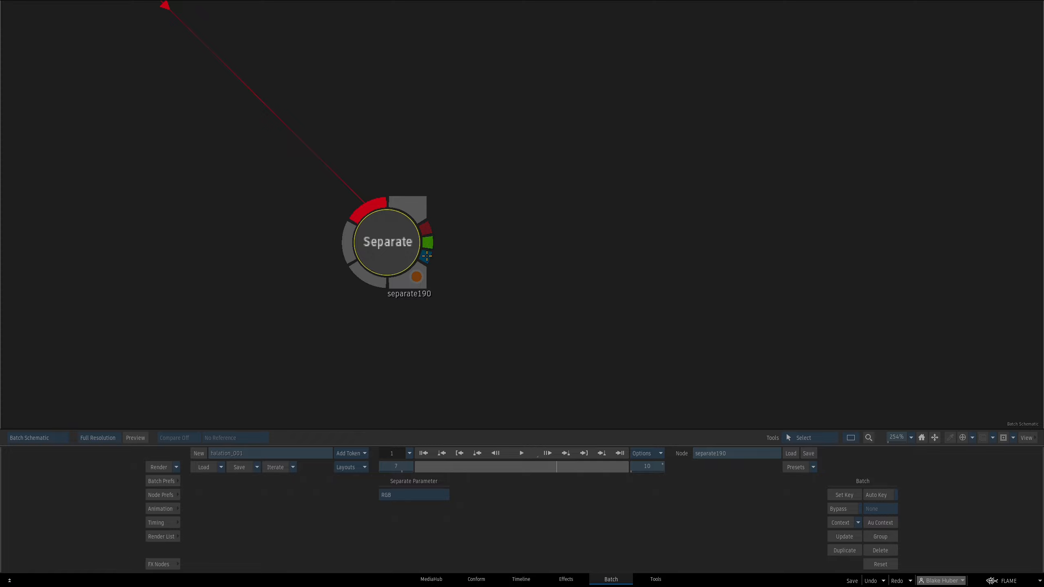
Cycle through the separate190 outputs again, comparing the Red and Green channels of the stripe test
{"action": "scroll", "coordinate": [509, 279], "scroll_direction": "down", "scroll_amount": 2}
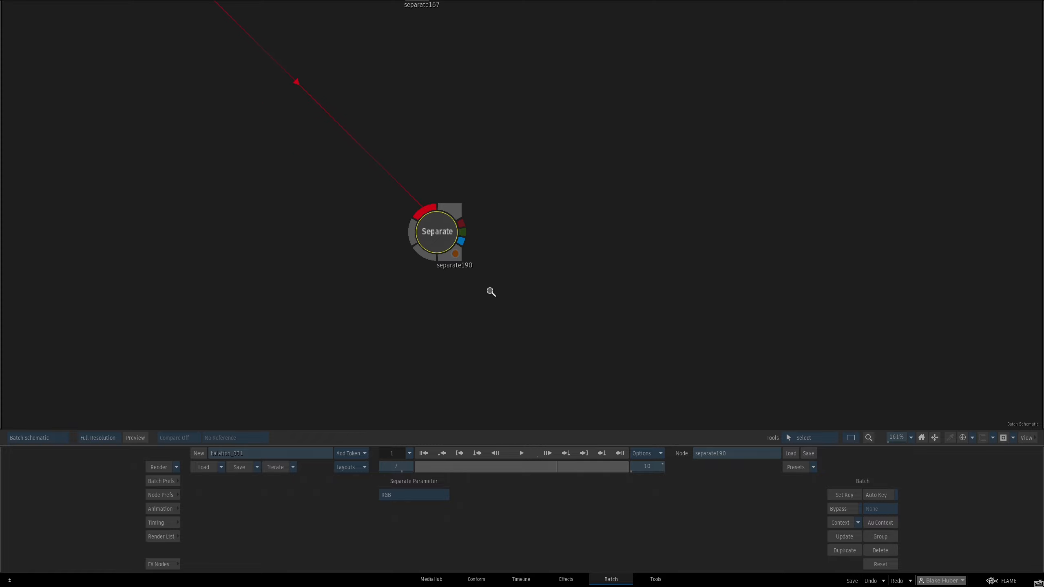
{"action": "scroll", "coordinate": [492, 291], "scroll_direction": "down", "scroll_amount": 2}
{"action": "left_click_drag", "start_coordinate": [431, 241], "coordinate": [425, 249]}
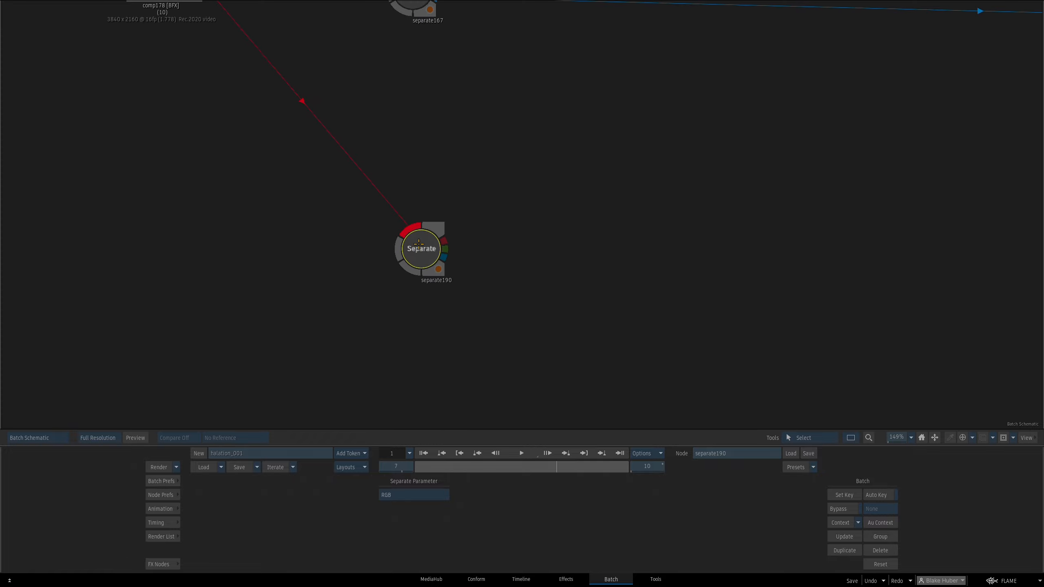
{"action": "key", "text": "F4"}
{"action": "key", "text": "F4"}
{"action": "key", "text": "F4"}
{"action": "key", "text": "F4"}
{"action": "key", "text": "F4"}
{"action": "key", "text": "F4"}
{"action": "key", "text": "F4"}
{"action": "key", "text": "F4"}
{"action": "key", "text": "F4"}
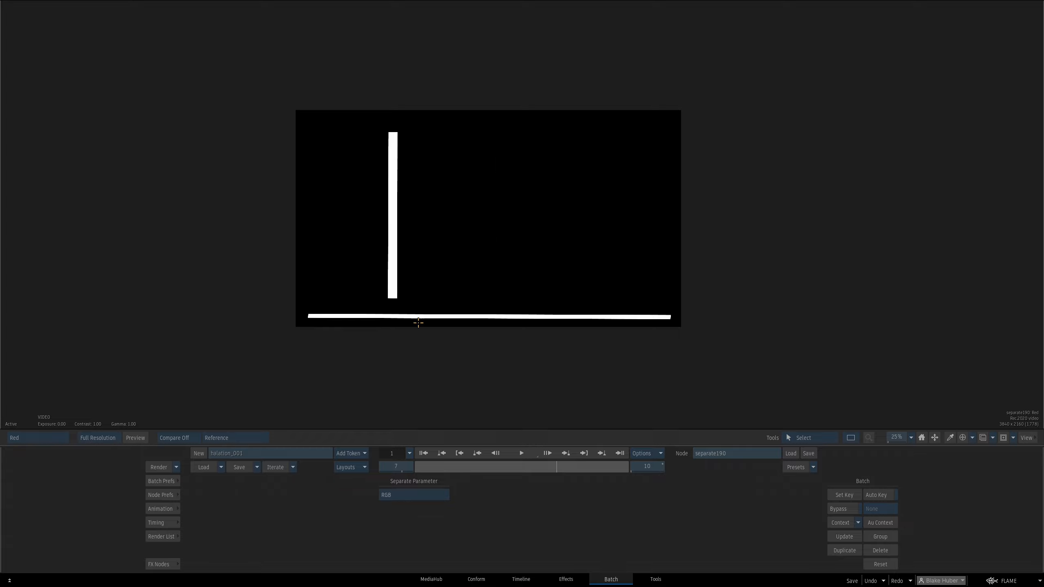
{"action": "key", "text": "F4"}
{"action": "key", "text": "F4"}
{"action": "key", "text": "F4"}
{"action": "key", "text": "F4"}
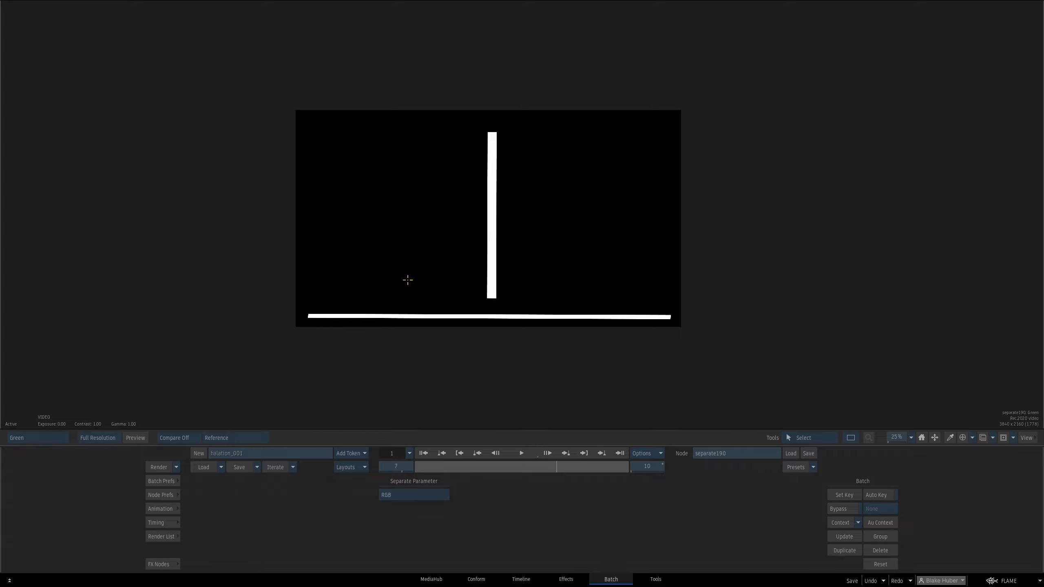
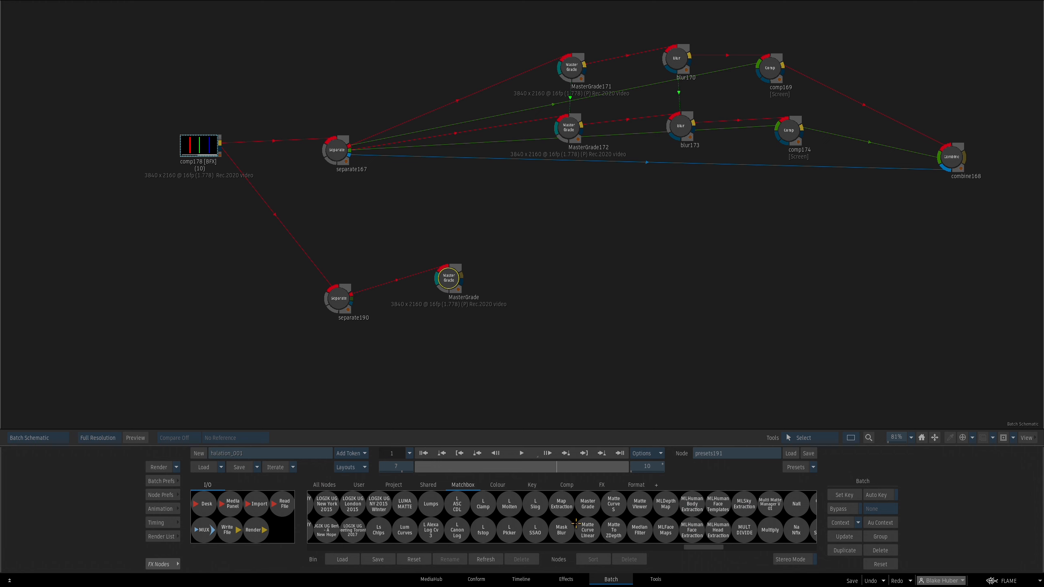
Add a Blur node fed by the new MasterGrade node and set its width and height to 11.20
{"action": "scroll", "coordinate": [481, 519], "scroll_direction": "left", "scroll_amount": 10}
{"action": "left_click", "coordinate": [325, 485]}
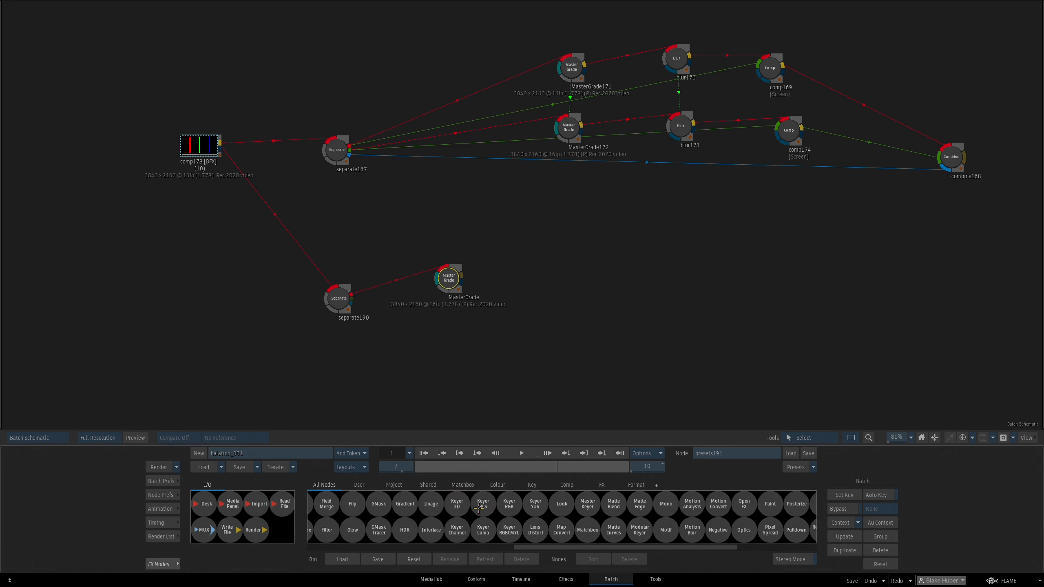
{"action": "key", "text": "b"}
{"action": "left_click_drag", "start_coordinate": [422, 509], "coordinate": [531, 295]}
{"action": "double_click", "coordinate": [531, 295]}
{"action": "left_click_drag", "start_coordinate": [336, 498], "coordinate": [389, 490]}
{"action": "key", "text": "Escape"}
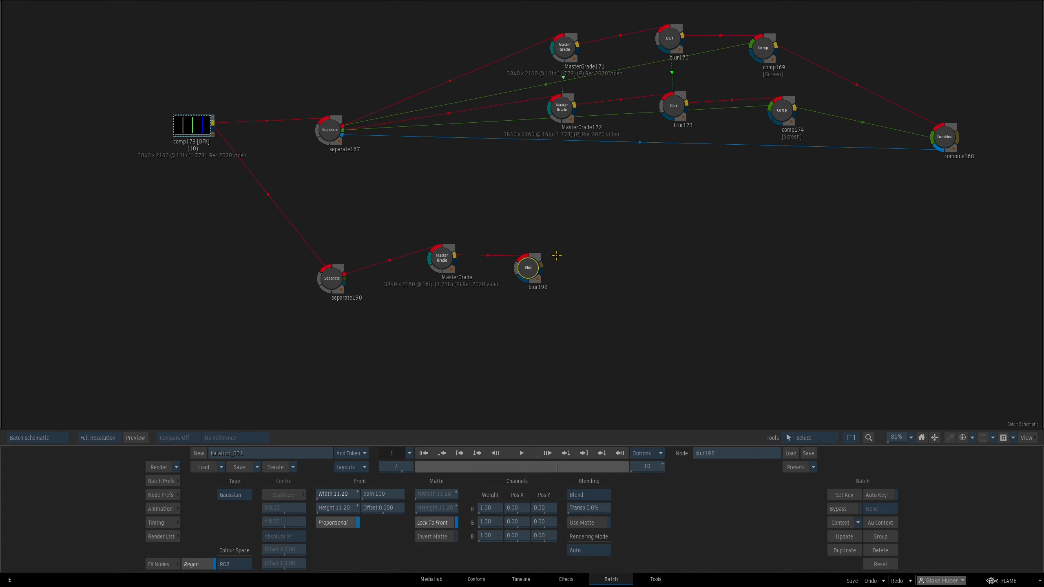
Add a Comp node combining the blur with the separated red channel, and set its blend mode to Screen
{"action": "left_click", "coordinate": [163, 564]}
{"action": "key", "text": "c"}
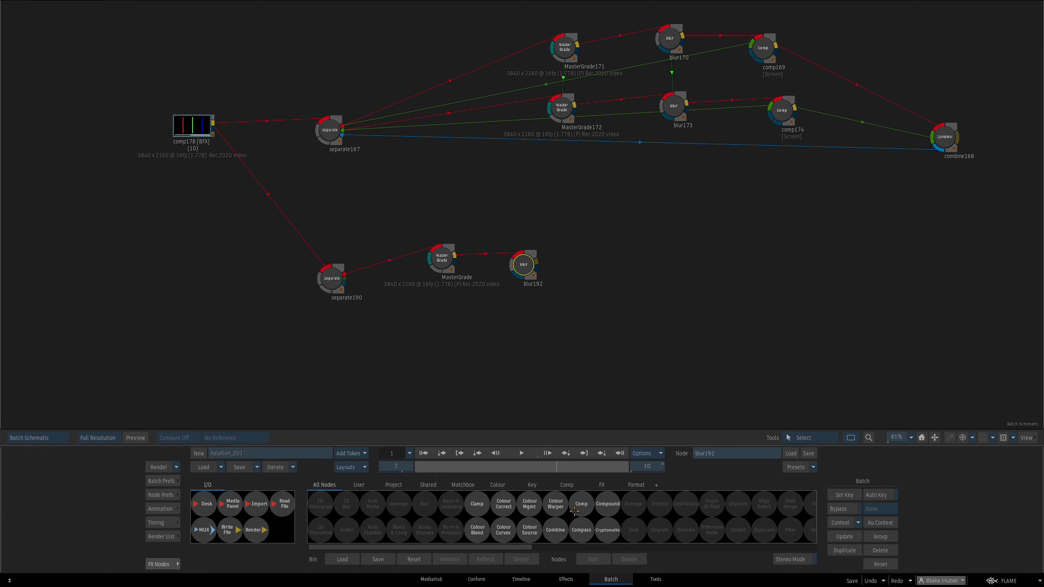
{"action": "left_click_drag", "start_coordinate": [575, 511], "coordinate": [575, 285]}
{"action": "double_click", "coordinate": [574, 285]}
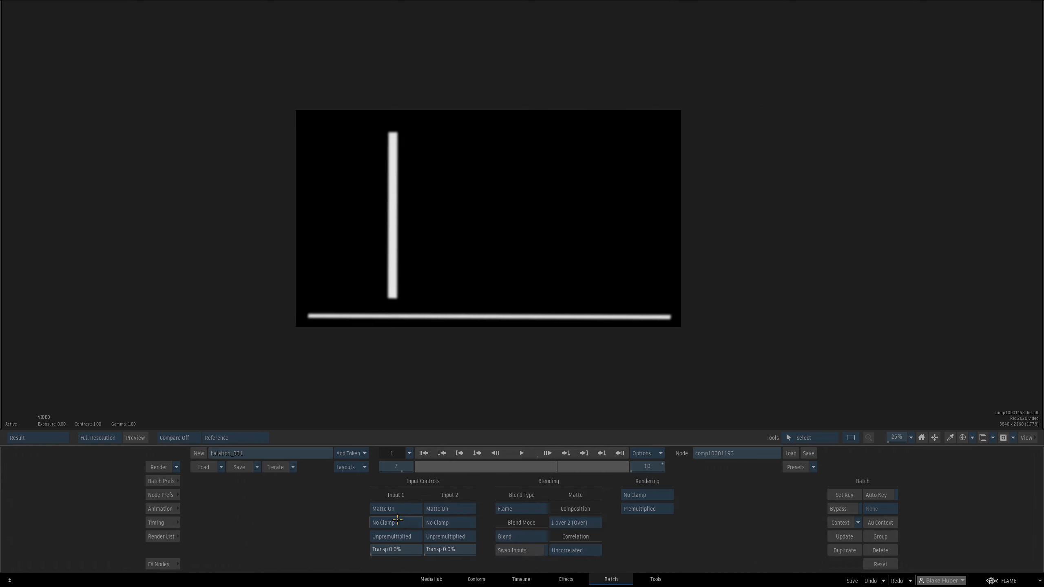
{"action": "left_click", "coordinate": [521, 537]}
{"action": "left_click", "coordinate": [530, 446]}
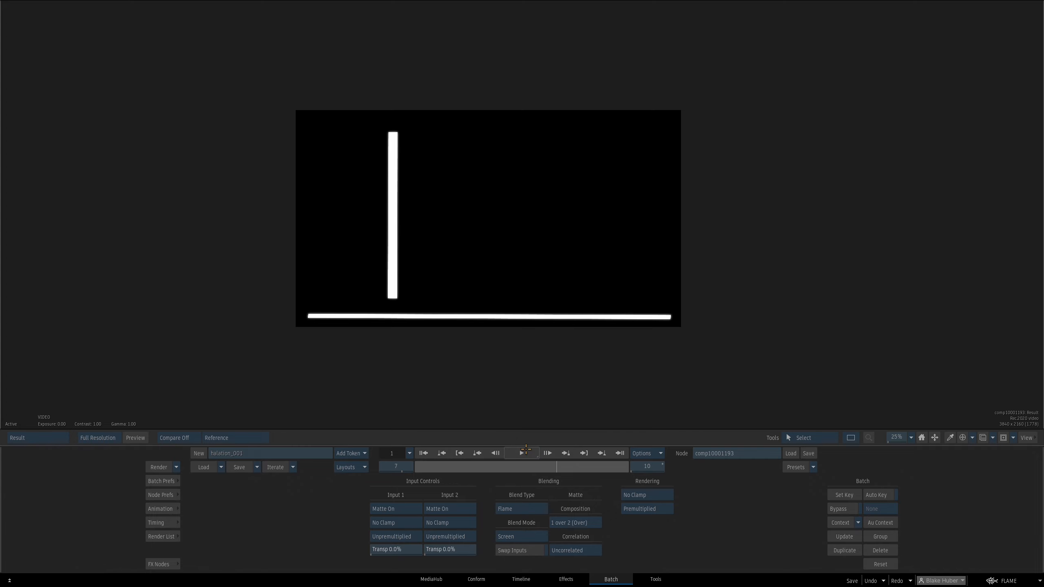
{"action": "key", "text": "Escape"}
Tidy the positions of the new MasterGrade, Blur and Comp nodes in the red channel branch
{"action": "left_click_drag", "start_coordinate": [572, 290], "coordinate": [579, 286]}
{"action": "left_click_drag", "start_coordinate": [524, 262], "coordinate": [521, 258]}
{"action": "left_click_drag", "start_coordinate": [443, 260], "coordinate": [441, 250]}
{"action": "left_click_drag", "start_coordinate": [578, 280], "coordinate": [584, 274]}
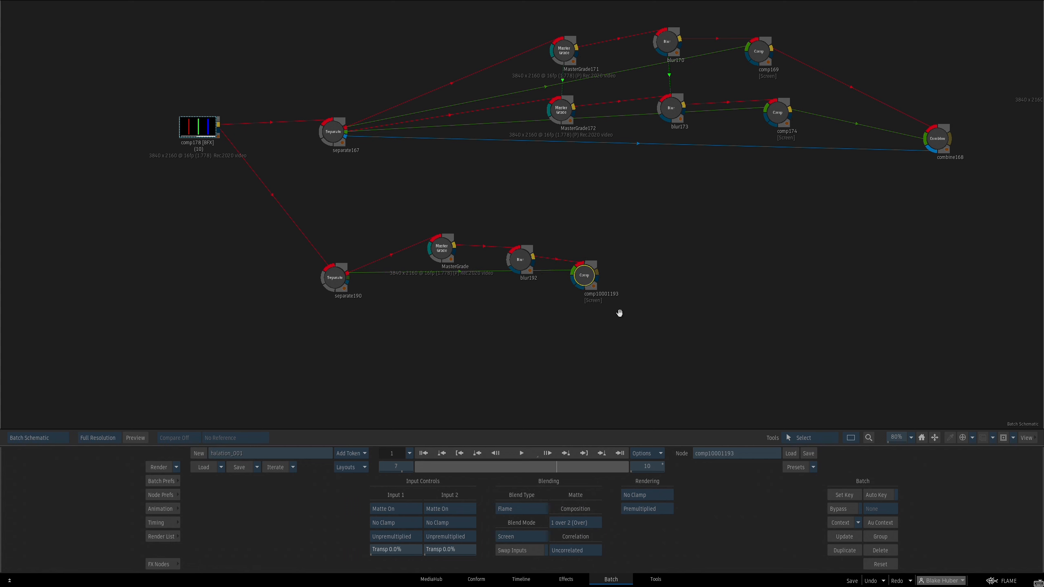
{"action": "left_click_drag", "start_coordinate": [619, 313], "coordinate": [618, 314]}
Duplicate the MasterGrade, Blur and Comp branch, place it below the original for the green channel, and view its Comp result
{"action": "left_click_drag", "start_coordinate": [410, 227], "coordinate": [624, 305]}
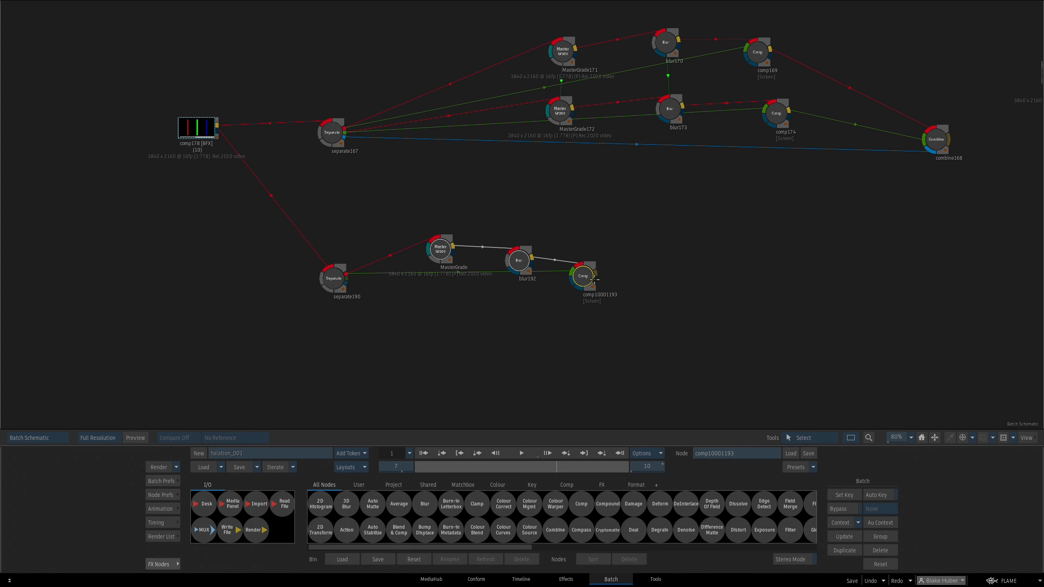
{"action": "right_click", "coordinate": [583, 276]}
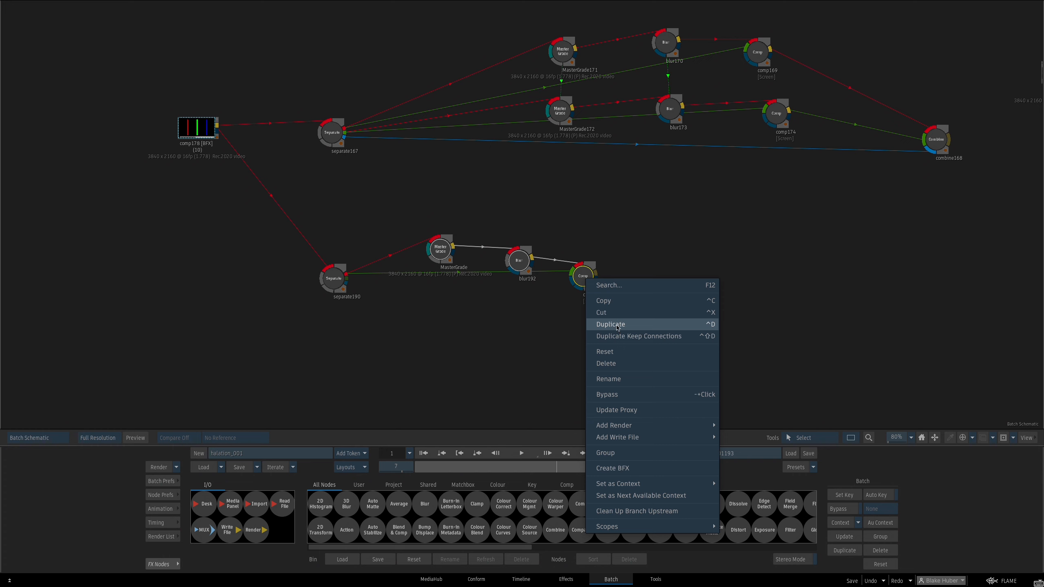
{"action": "left_click", "coordinate": [616, 327]}
{"action": "left_click_drag", "start_coordinate": [627, 247], "coordinate": [612, 339]}
{"action": "left_click", "coordinate": [462, 354]}
{"action": "left_click_drag", "start_coordinate": [454, 301], "coordinate": [423, 286]}
{"action": "left_click_drag", "start_coordinate": [538, 311], "coordinate": [518, 300]}
{"action": "mouse_move", "coordinate": [605, 336]}
{"action": "left_mouse_down"}
{"action": "mouse_move", "coordinate": [380, 297]}
{"action": "mouse_move", "coordinate": [372, 287]}
{"action": "mouse_move", "coordinate": [539, 351]}
{"action": "mouse_move", "coordinate": [592, 328]}
{"action": "left_mouse_up"}
{"action": "key", "text": "F4"}
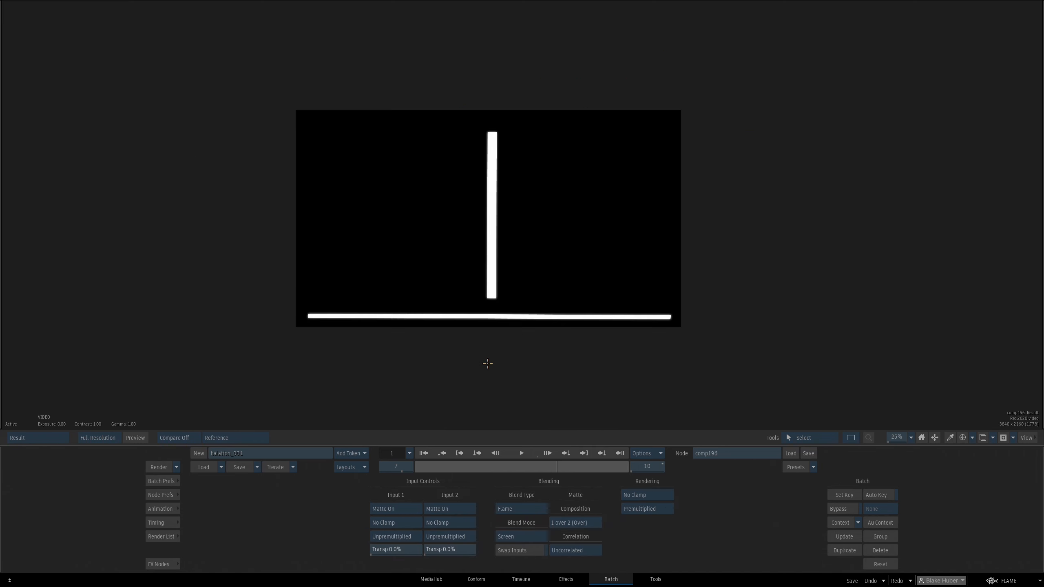
{"action": "key", "text": "F4"}
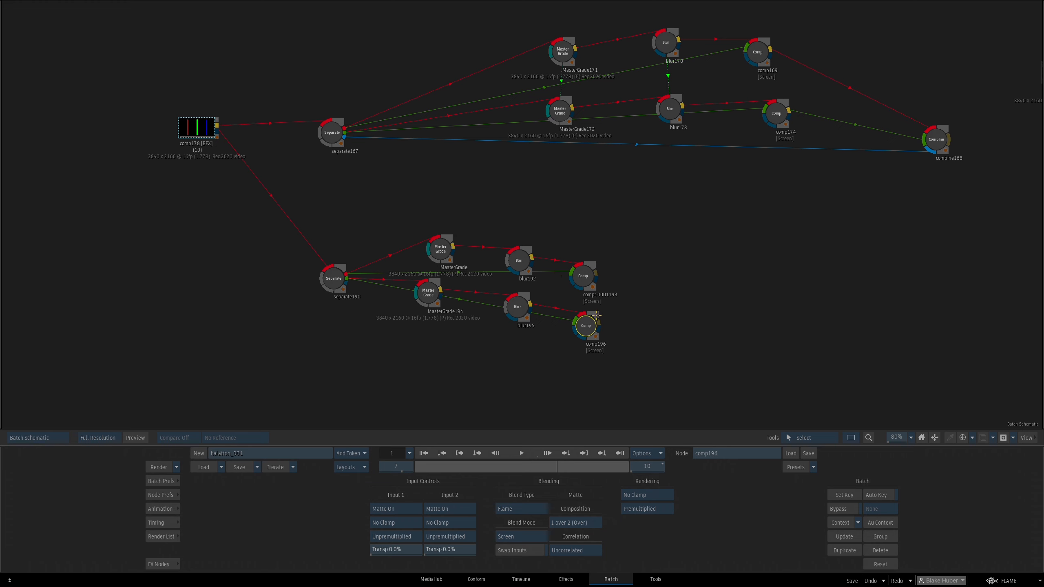
Add a Combine node fed by the two Comp results and the Separate node's blue output, aligning the surrounding nodes
{"action": "left_click", "coordinate": [334, 252]}
{"action": "left_click_drag", "start_coordinate": [332, 250], "coordinate": [318, 255]}
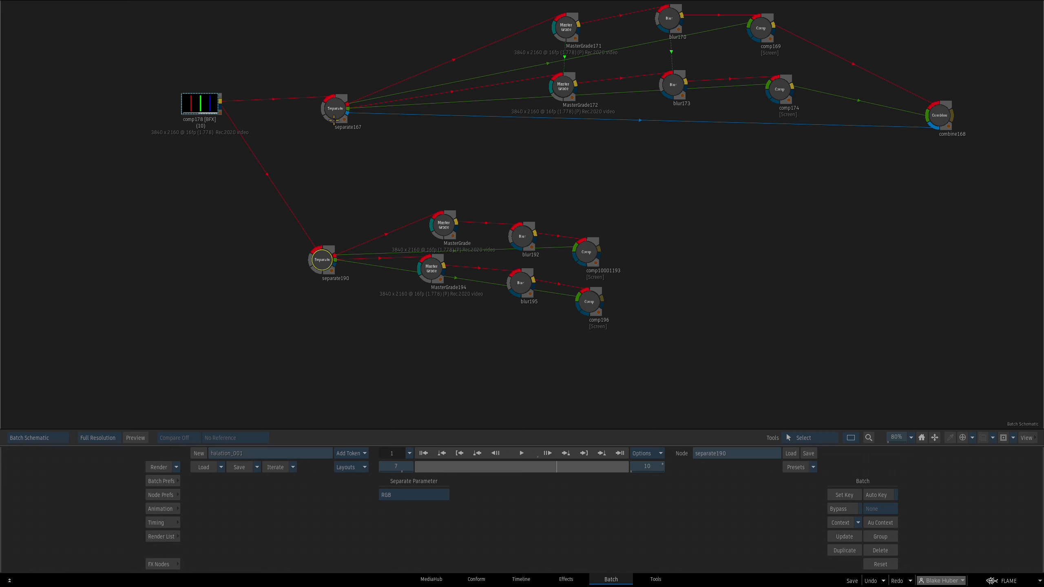
{"action": "mouse_move", "coordinate": [178, 564]}
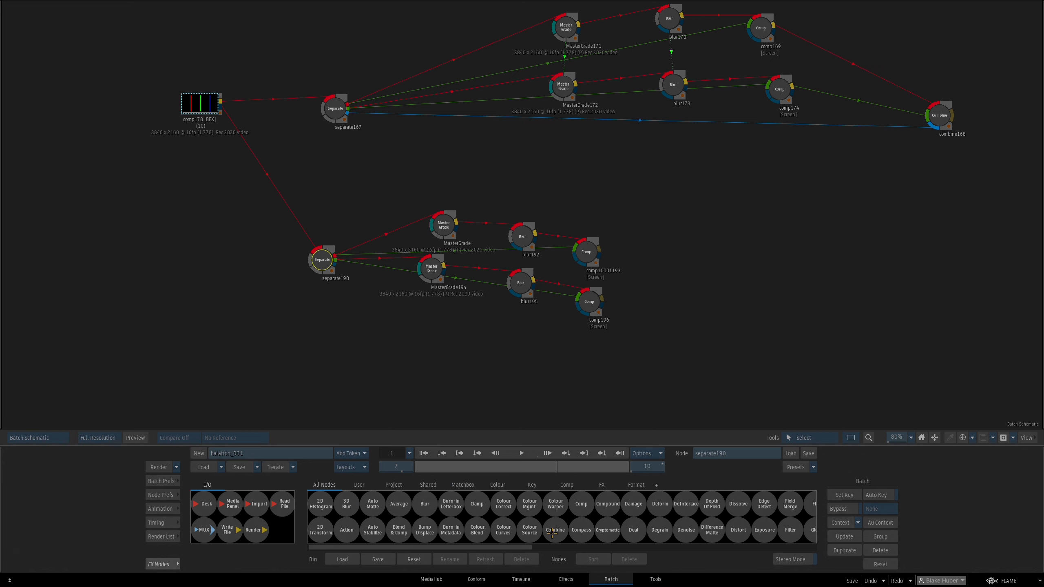
{"action": "left_click_drag", "start_coordinate": [553, 533], "coordinate": [681, 303]}
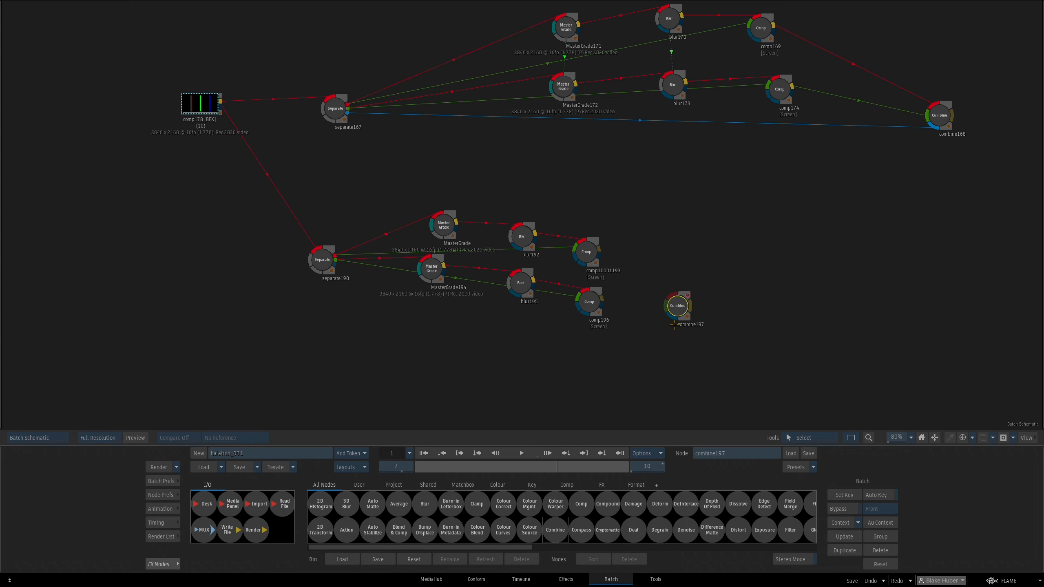
{"action": "left_click_drag", "start_coordinate": [682, 301], "coordinate": [752, 280]}
{"action": "left_click_drag", "start_coordinate": [595, 292], "coordinate": [596, 282]}
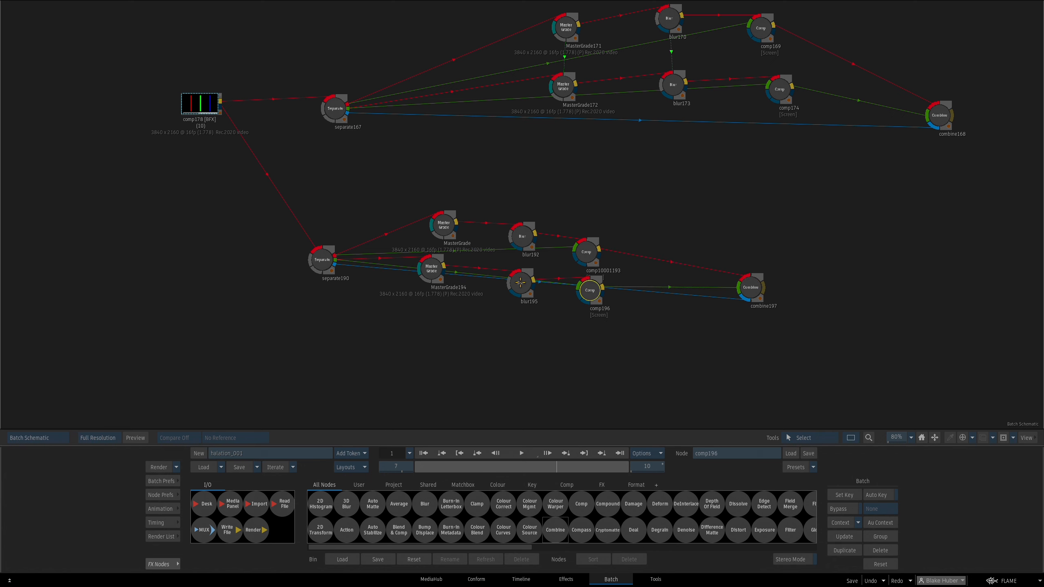
{"action": "left_click_drag", "start_coordinate": [748, 293], "coordinate": [734, 290]}
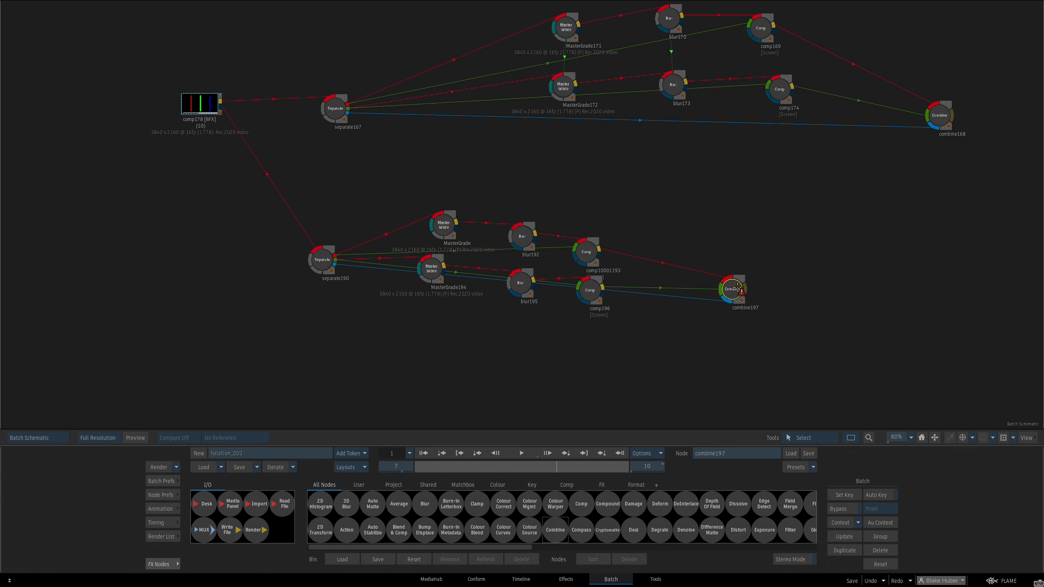
Assign the new Combine node to Context 1 and the comp178 stripe source to Context 2
{"action": "key", "text": "c"}
{"action": "left_click", "coordinate": [741, 290]}
{"action": "left_click", "coordinate": [738, 260]}
{"action": "key", "text": "c"}
{"action": "left_click", "coordinate": [203, 103]}
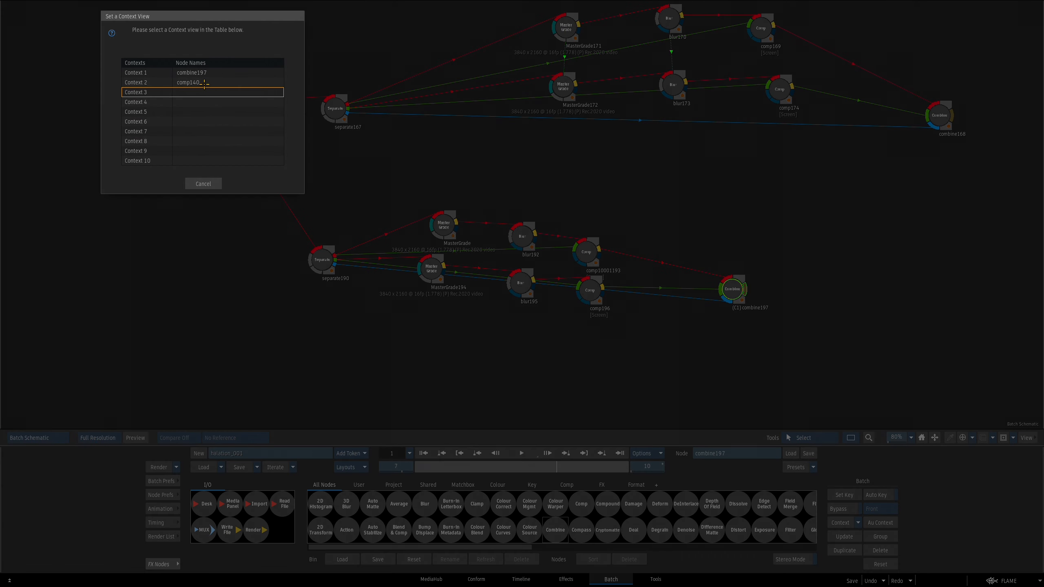
{"action": "left_click", "coordinate": [204, 84]}
Compare Context 1 with Context 2 overall and close up around the red and green stripes
{"action": "key", "text": "1"}
{"action": "key", "text": "2"}
{"action": "key", "text": "1"}
{"action": "key", "text": "2"}
{"action": "key", "text": "1"}
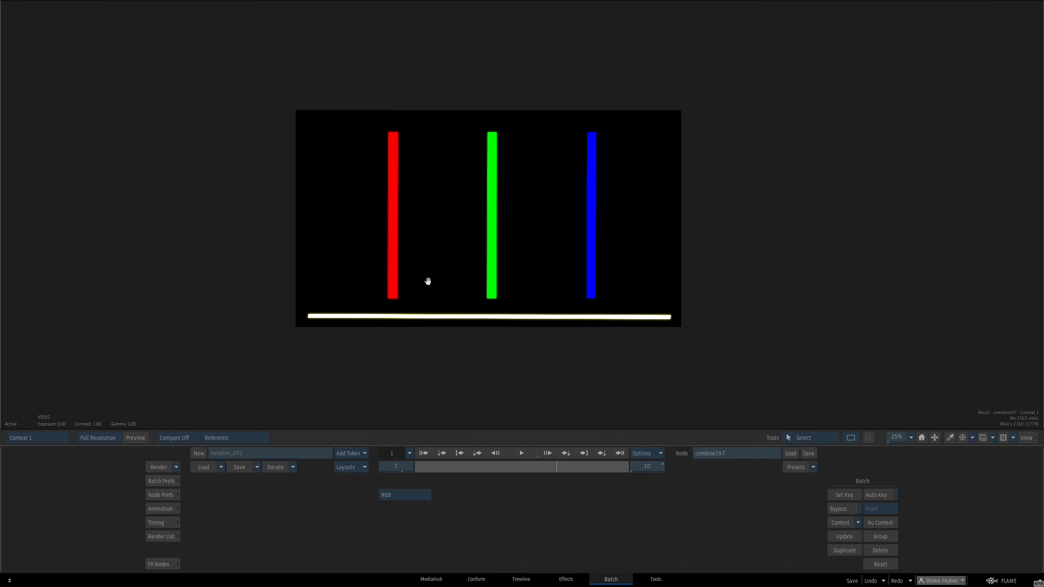
{"action": "left_click_drag", "start_coordinate": [389, 252], "coordinate": [571, 235]}
{"action": "left_click_drag", "start_coordinate": [295, 276], "coordinate": [616, 229]}
{"action": "left_click_drag", "start_coordinate": [509, 247], "coordinate": [599, 242]}
{"action": "key", "text": "2"}
{"action": "key", "text": "1"}
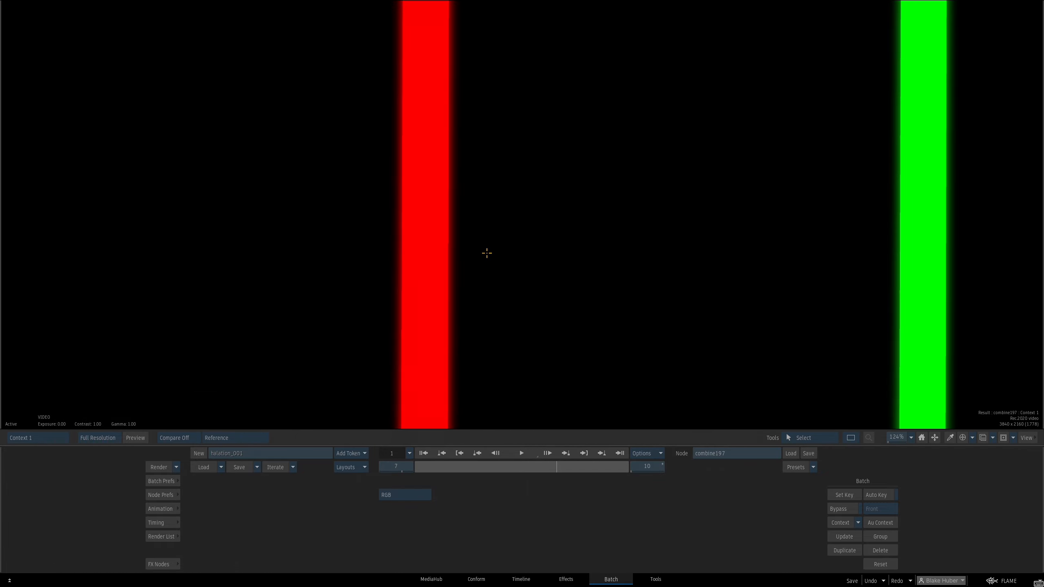
{"action": "key", "text": "F4"}
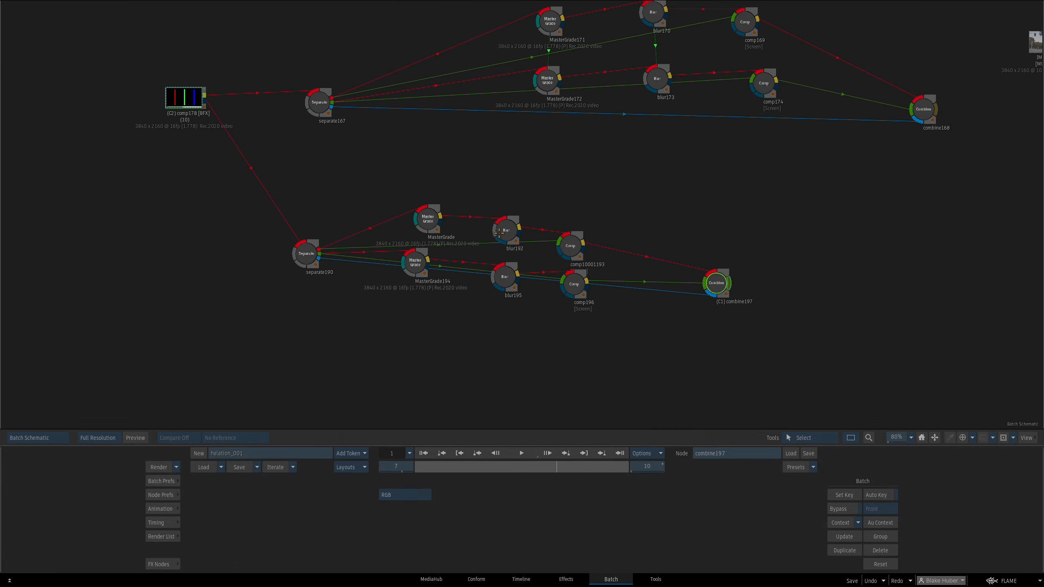
Set the blur192 node's width and height to 48.40 and its gain to 205 while viewing Context 1
{"action": "left_click", "coordinate": [501, 225]}
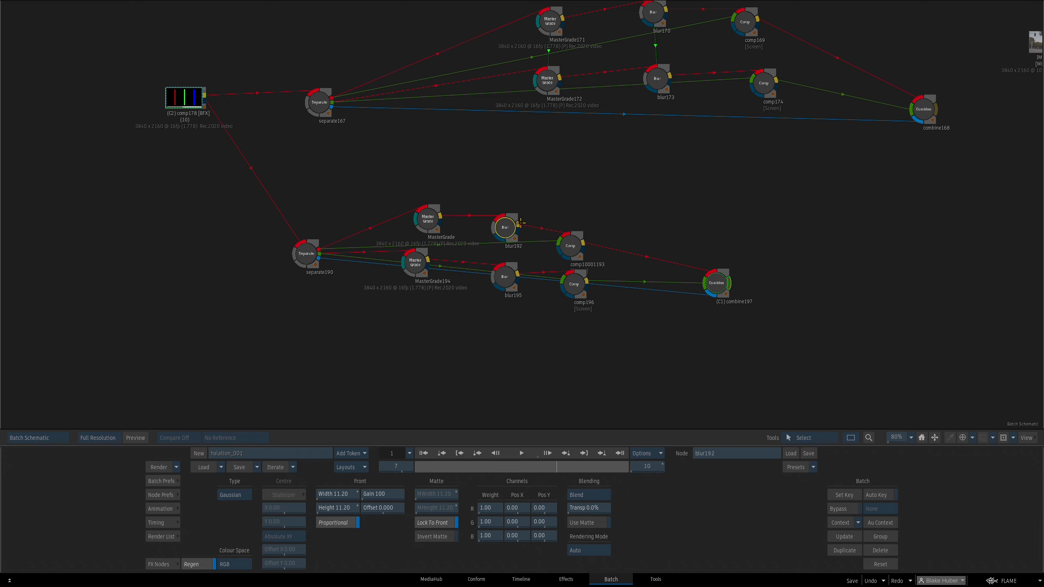
{"action": "key", "text": "F4"}
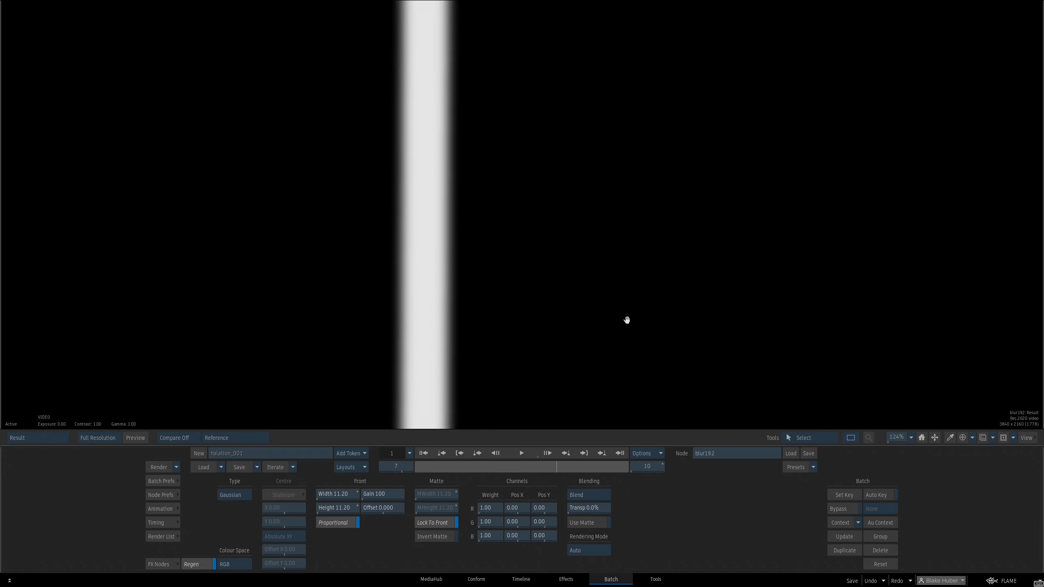
{"action": "key", "text": "F1"}
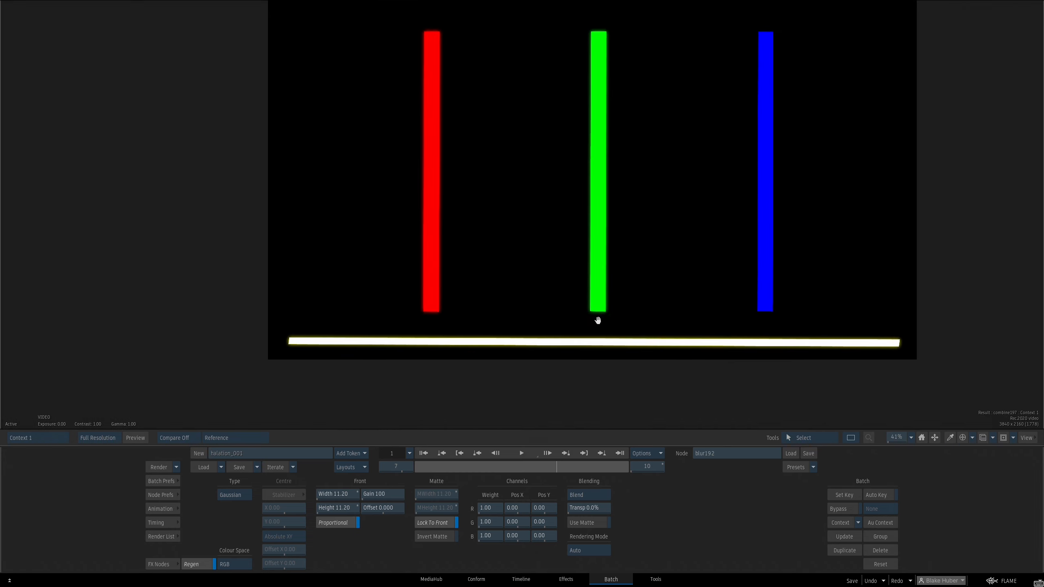
{"action": "left_click_drag", "start_coordinate": [597, 321], "coordinate": [551, 323]}
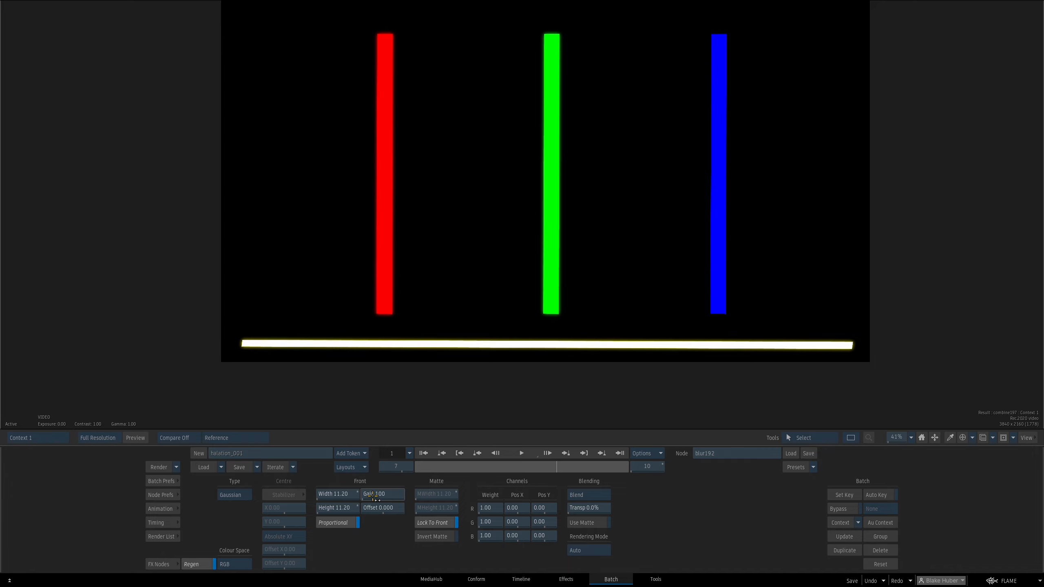
{"action": "left_click_drag", "start_coordinate": [346, 494], "coordinate": [402, 482]}
{"action": "left_click_drag", "start_coordinate": [520, 307], "coordinate": [316, 1]}
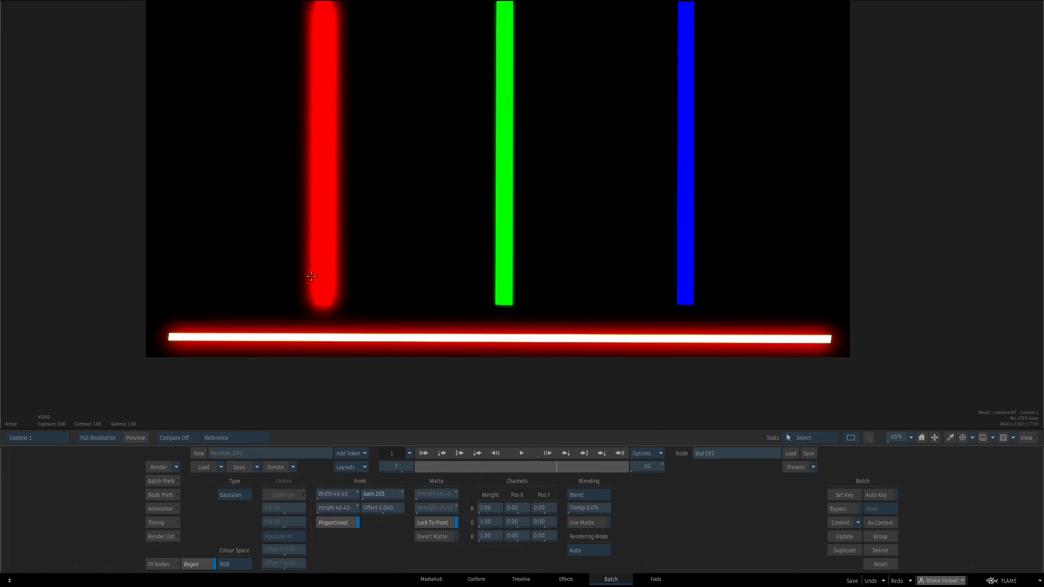
Reduce the blur192 node's width and height to 37.70 while viewing the stripes in Context 1
{"action": "left_click_drag", "start_coordinate": [372, 306], "coordinate": [369, 327]}
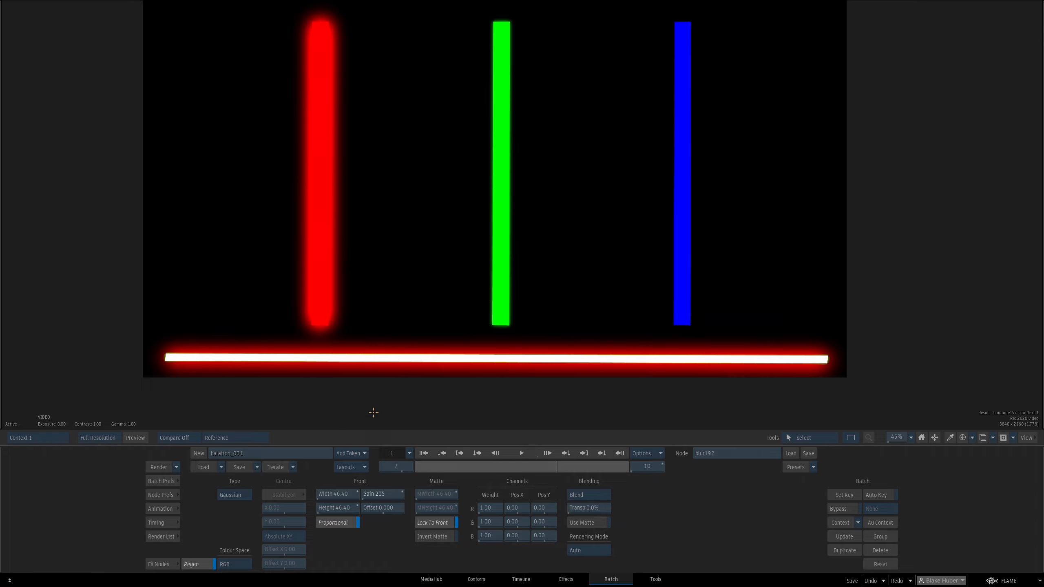
{"action": "mouse_move", "coordinate": [396, 379]}
{"action": "left_mouse_down"}
{"action": "mouse_move", "coordinate": [401, 326]}
{"action": "mouse_move", "coordinate": [445, 327]}
{"action": "mouse_move", "coordinate": [417, 355]}
{"action": "mouse_move", "coordinate": [397, 345]}
{"action": "mouse_move", "coordinate": [391, 380]}
{"action": "left_mouse_up"}
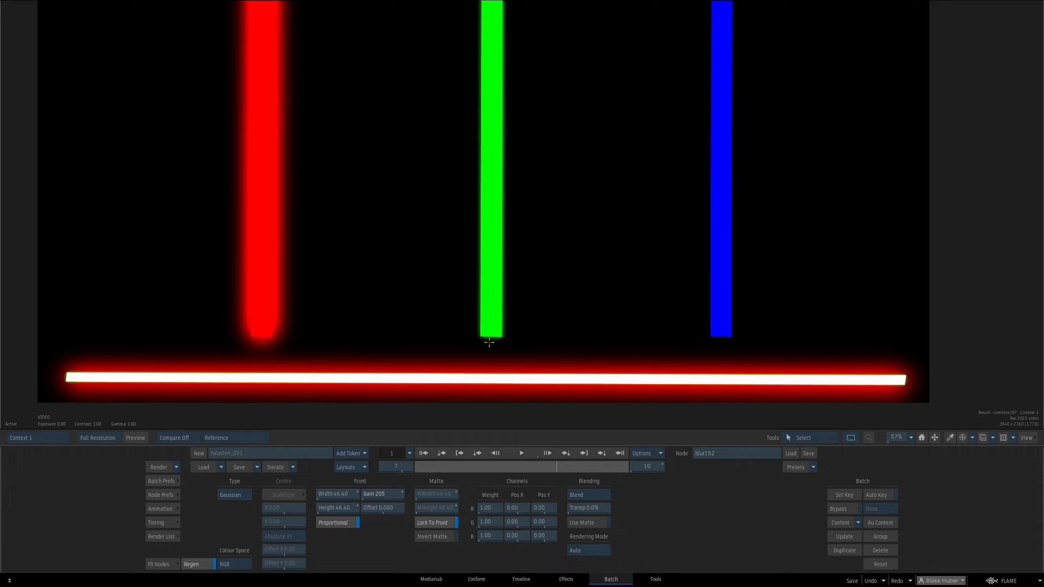
{"action": "left_click_drag", "start_coordinate": [345, 494], "coordinate": [361, 463]}
{"action": "left_click_drag", "start_coordinate": [333, 493], "coordinate": [306, 473]}
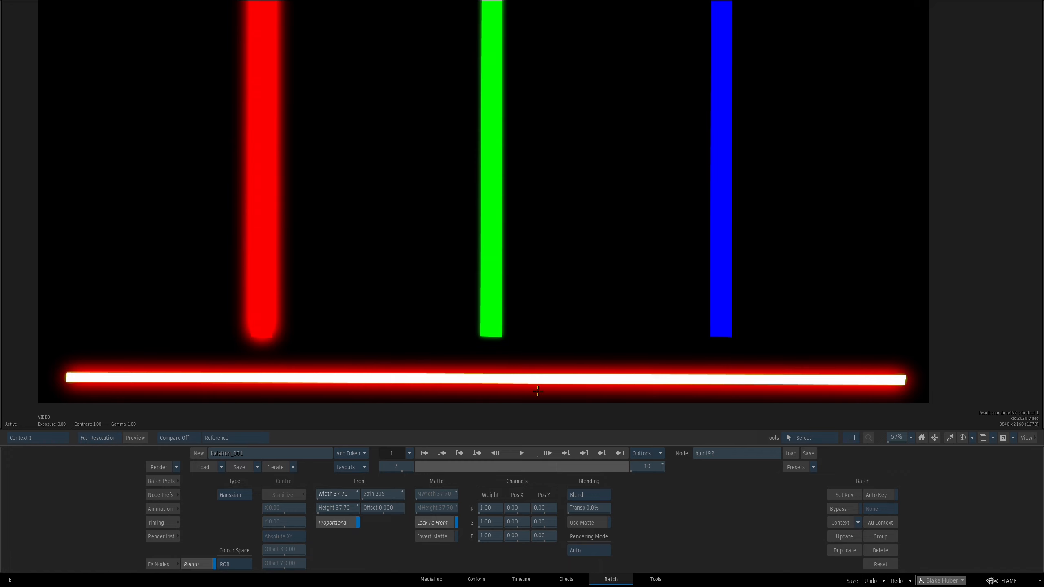
Reposition the combine197 and comp196 nodes in the schematic to space out the new halation branch
{"action": "key", "text": "Escape"}
{"action": "left_click_drag", "start_coordinate": [526, 332], "coordinate": [544, 345]}
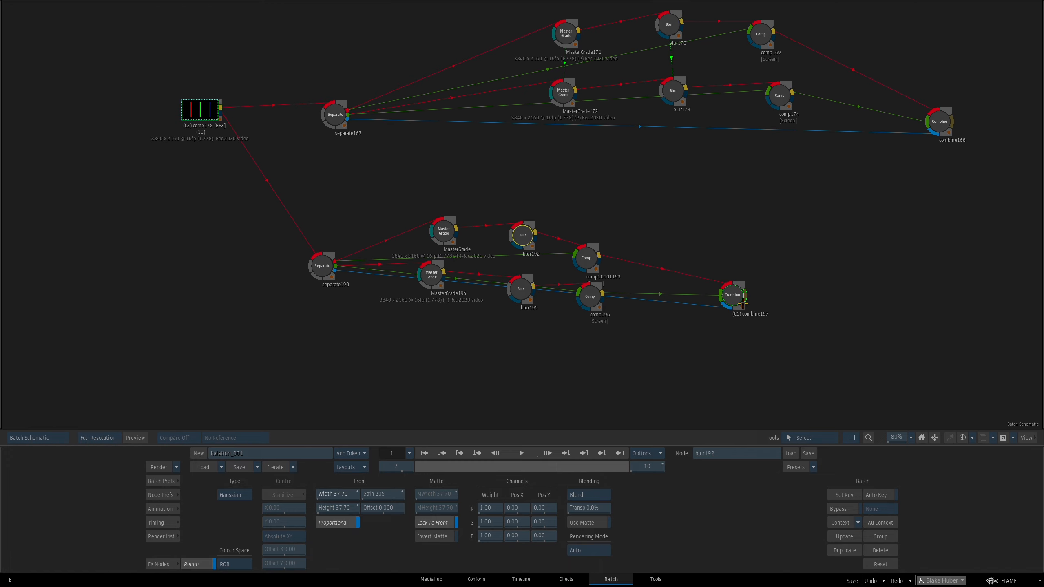
{"action": "left_click", "coordinate": [741, 300]}
{"action": "left_click_drag", "start_coordinate": [742, 300], "coordinate": [746, 298]}
{"action": "left_click_drag", "start_coordinate": [593, 305], "coordinate": [576, 308]}
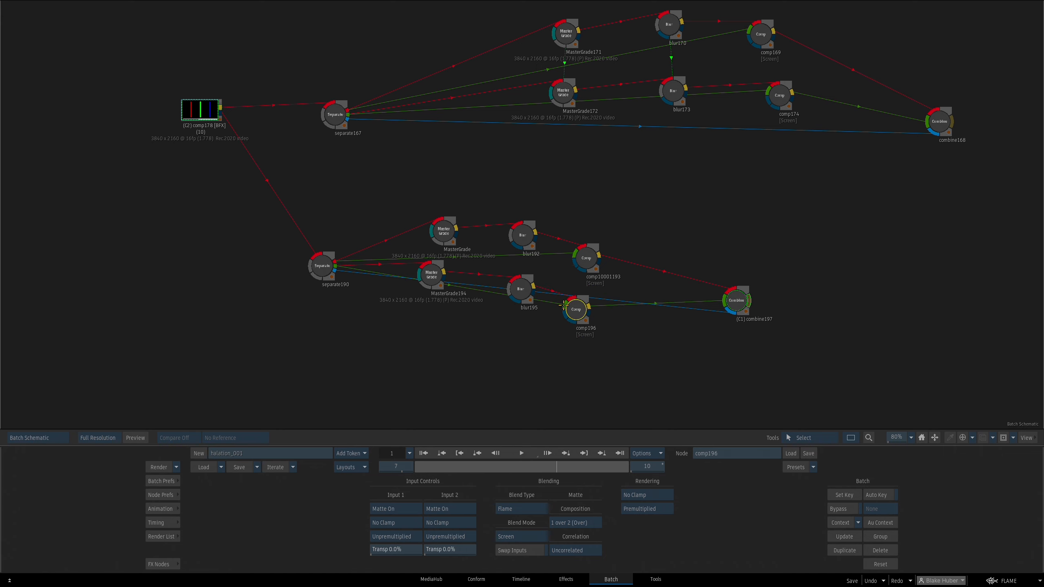
Shift the lower control point of MasterGrade194's RGB curve slightly toward brighter values, to about -2.7 in X, while viewing its result
{"action": "left_click_drag", "start_coordinate": [432, 275], "coordinate": [429, 280]}
{"action": "key", "text": "F4"}
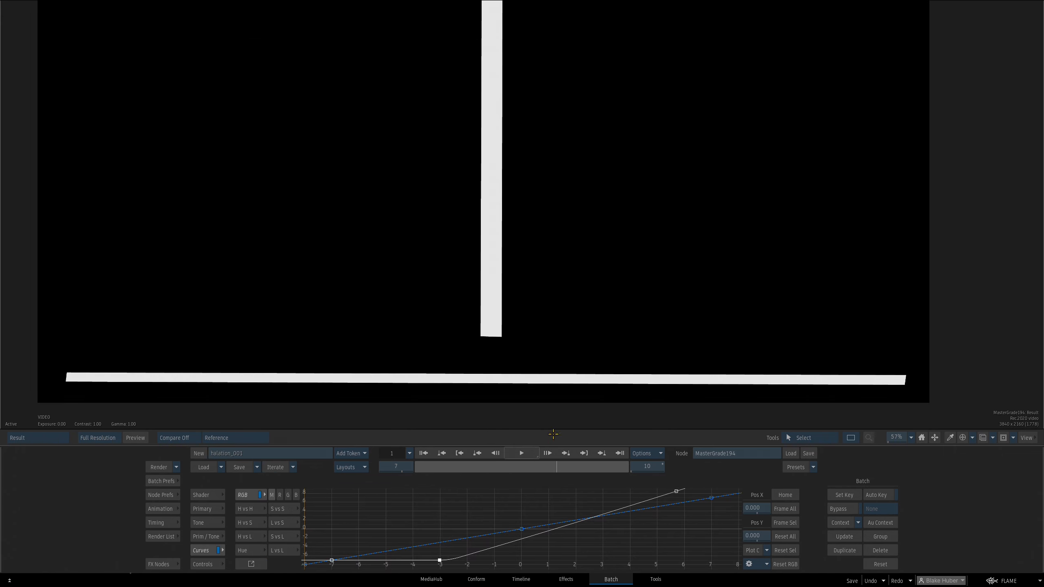
{"action": "left_click_drag", "start_coordinate": [595, 313], "coordinate": [517, 268]}
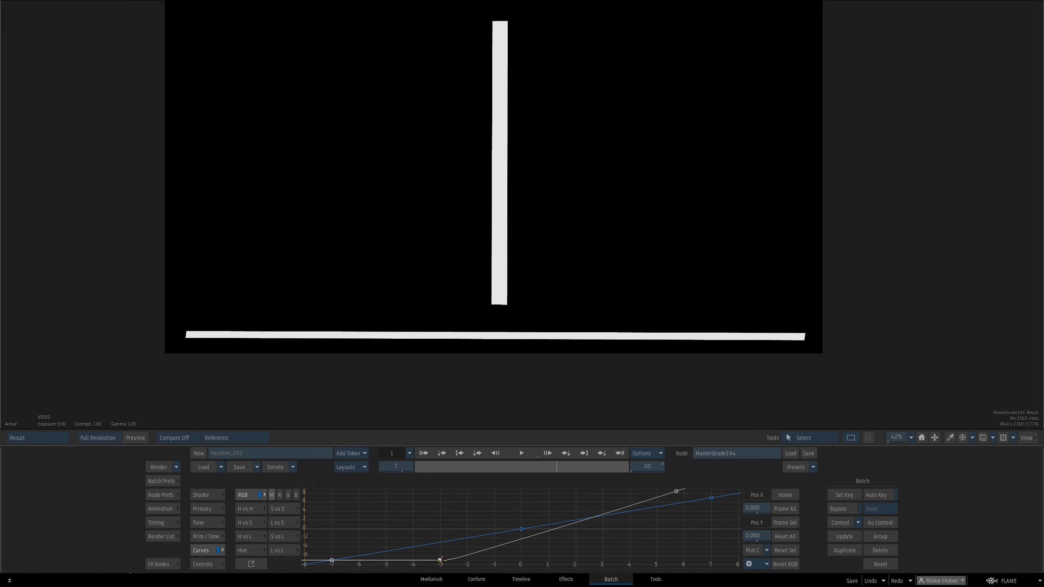
{"action": "left_click_drag", "start_coordinate": [441, 559], "coordinate": [447, 560]}
{"action": "key", "text": "F4"}
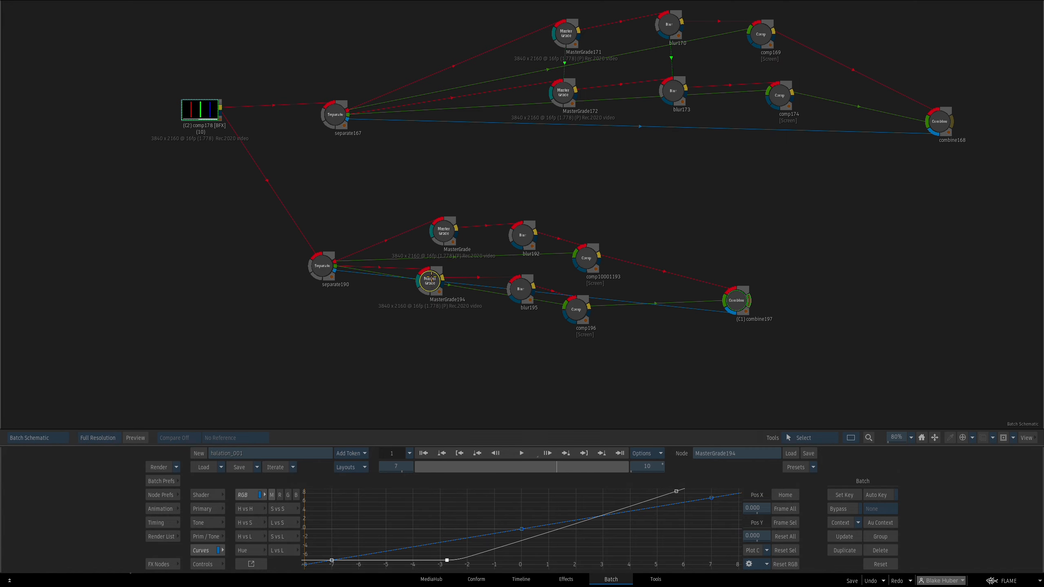
View the blurred green channel result of the blur195 node
{"action": "left_click", "coordinate": [520, 289]}
{"action": "key", "text": "F4"}
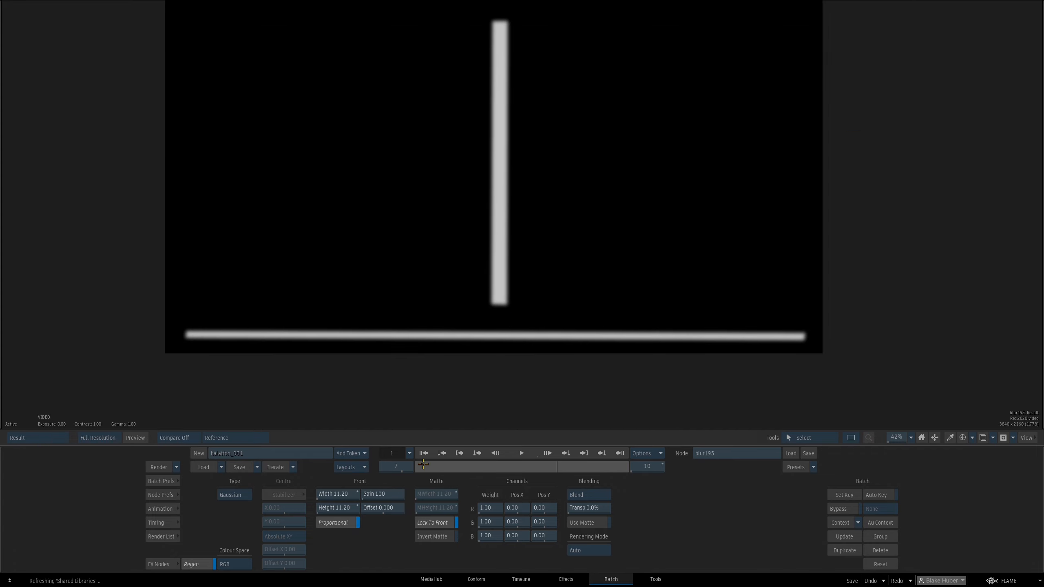
{"action": "key", "text": "F4"}
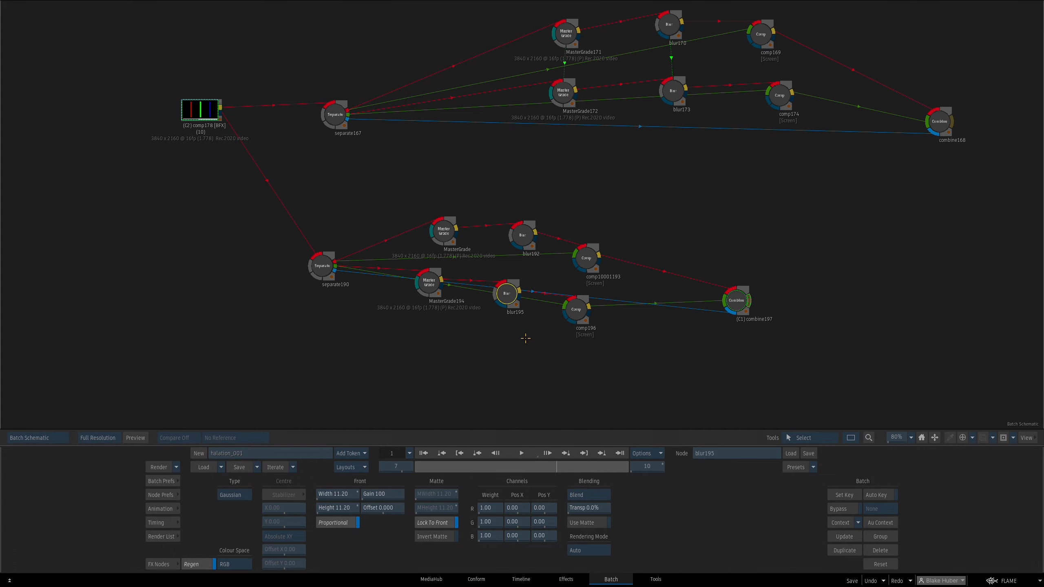
Set the Input 1 transparency of the comp196 node to 50%
{"action": "left_click", "coordinate": [575, 309]}
{"action": "key", "text": "F4"}
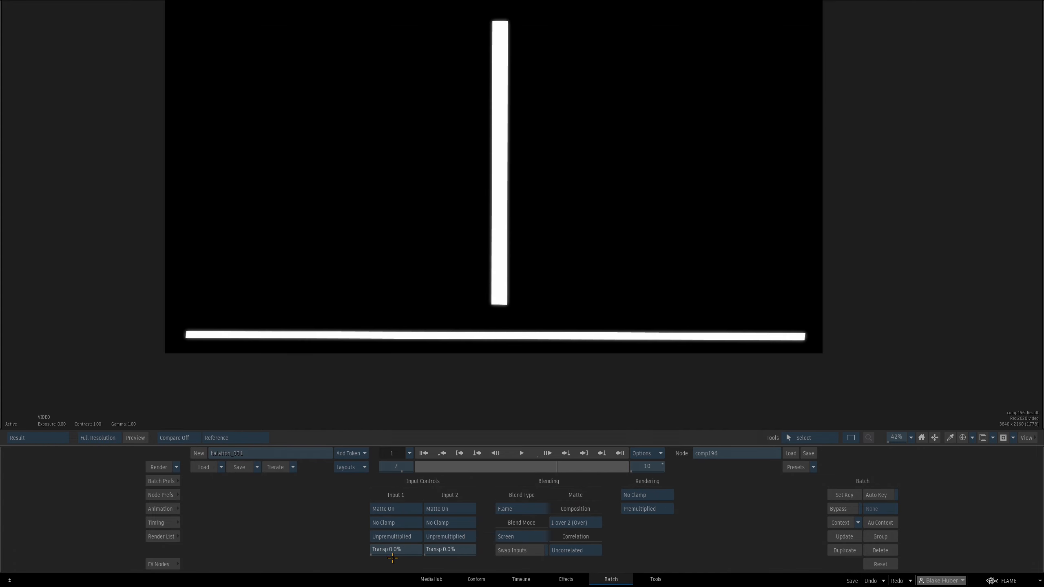
{"action": "mouse_move", "coordinate": [393, 558]}
{"action": "left_mouse_down"}
{"action": "mouse_move", "coordinate": [396, 547]}
{"action": "mouse_move", "coordinate": [355, 544]}
{"action": "mouse_move", "coordinate": [419, 550]}
{"action": "mouse_move", "coordinate": [385, 553]}
{"action": "left_mouse_up"}
{"action": "left_click", "coordinate": [400, 550]}
{"action": "type", "text": "50"}
{"action": "key", "text": "Return"}
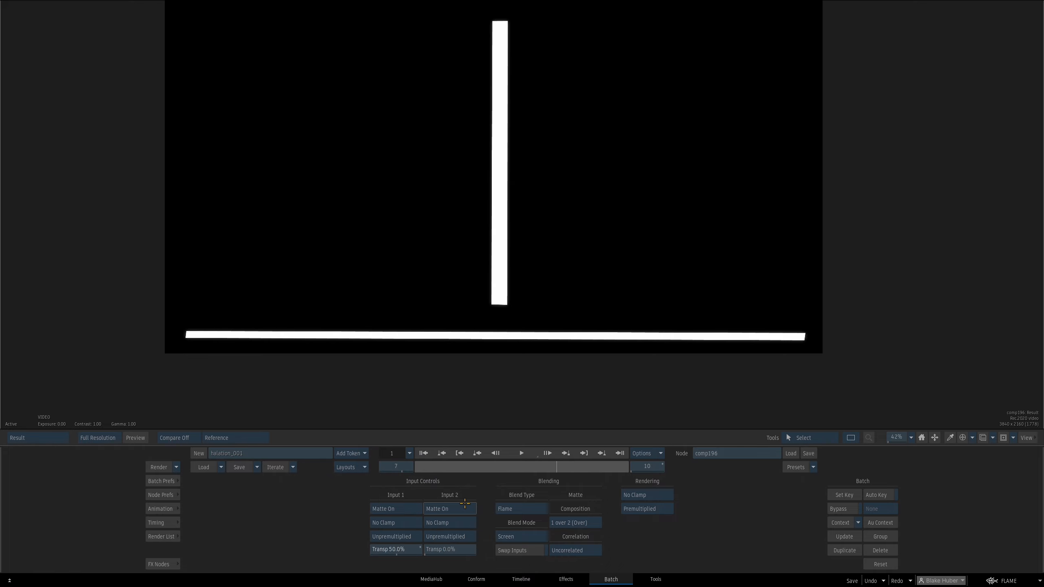
{"action": "key", "text": "F4"}
Compare the screened red result of comp10001193 with the screened green result of comp196
{"action": "left_click", "coordinate": [589, 260]}
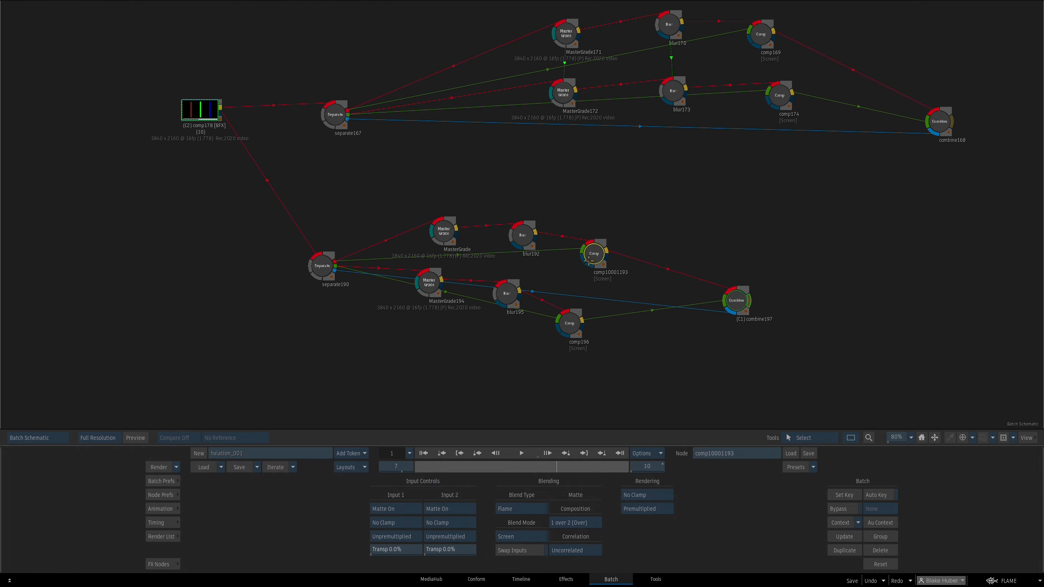
{"action": "key", "text": "F4"}
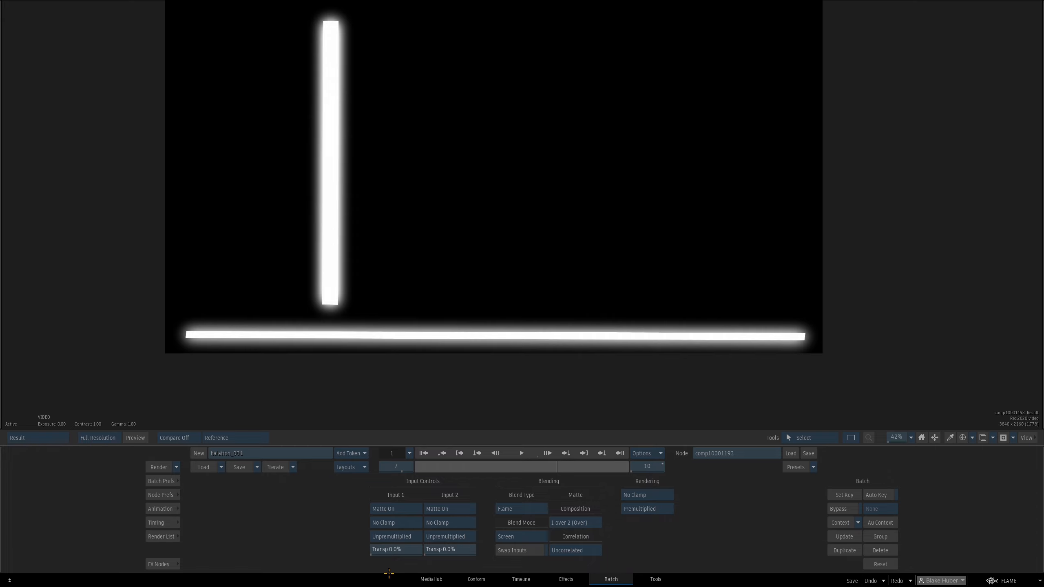
{"action": "key", "text": "F4"}
{"action": "left_click", "coordinate": [572, 320]}
{"action": "key", "text": "F4"}
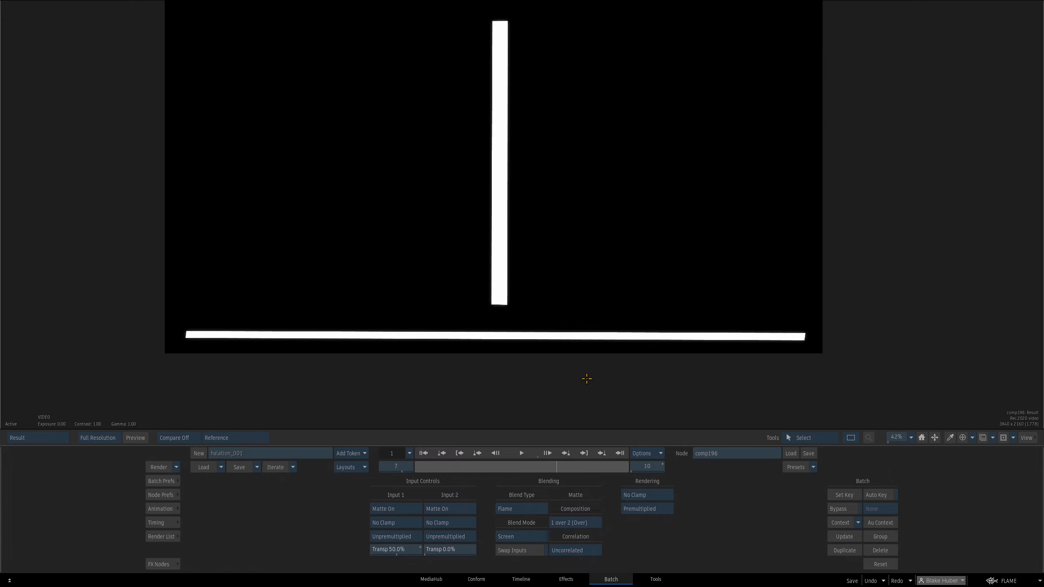
{"action": "key", "text": "F4"}
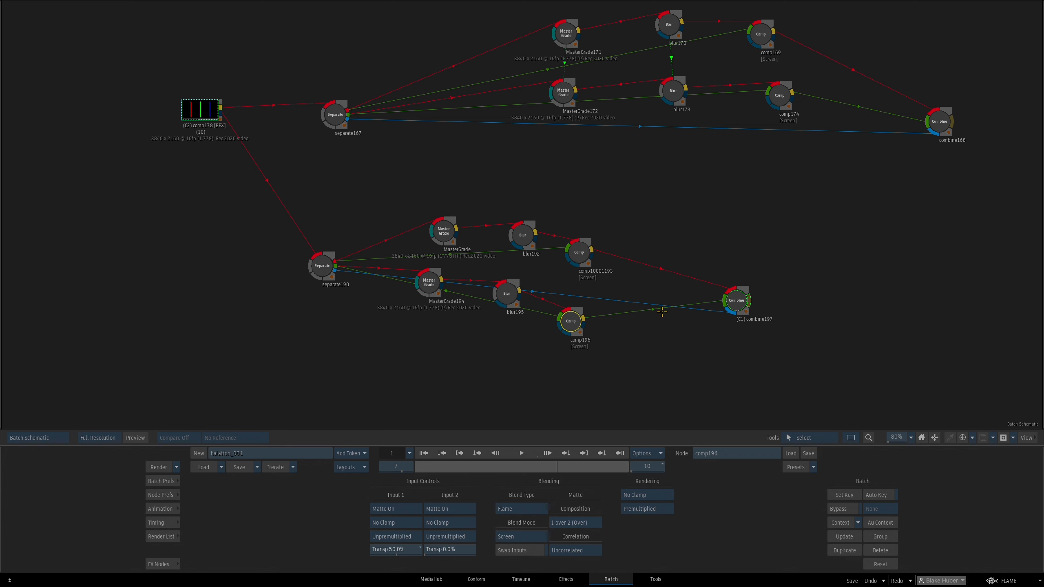
Set the blur195 node's width and height to 32.60 and its gain to 252 while viewing Context 1
{"action": "left_click", "coordinate": [507, 293]}
{"action": "key", "text": "F4"}
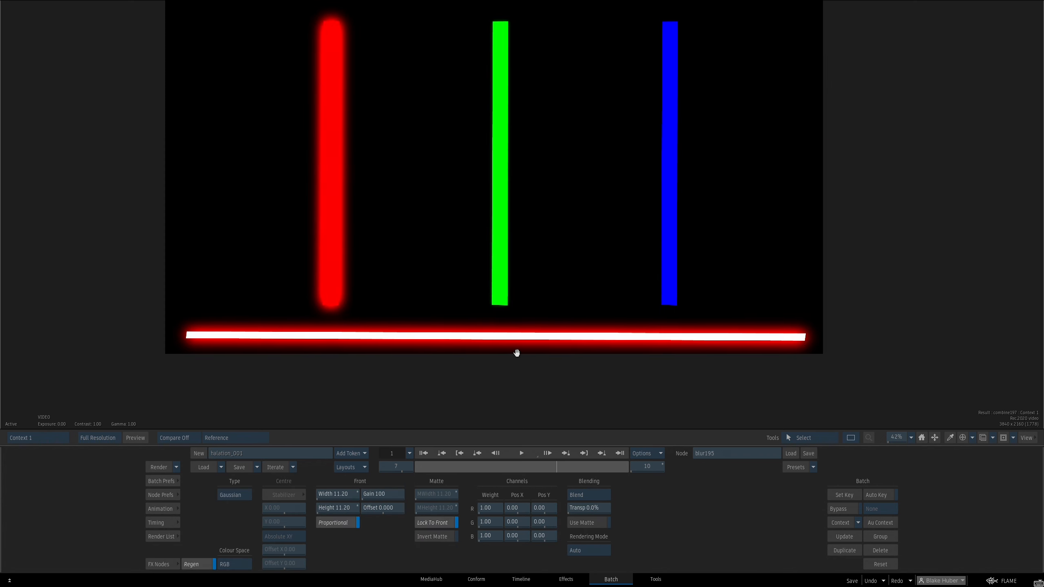
{"action": "left_click_drag", "start_coordinate": [350, 496], "coordinate": [430, 475]}
{"action": "left_click_drag", "start_coordinate": [478, 375], "coordinate": [506, 351]}
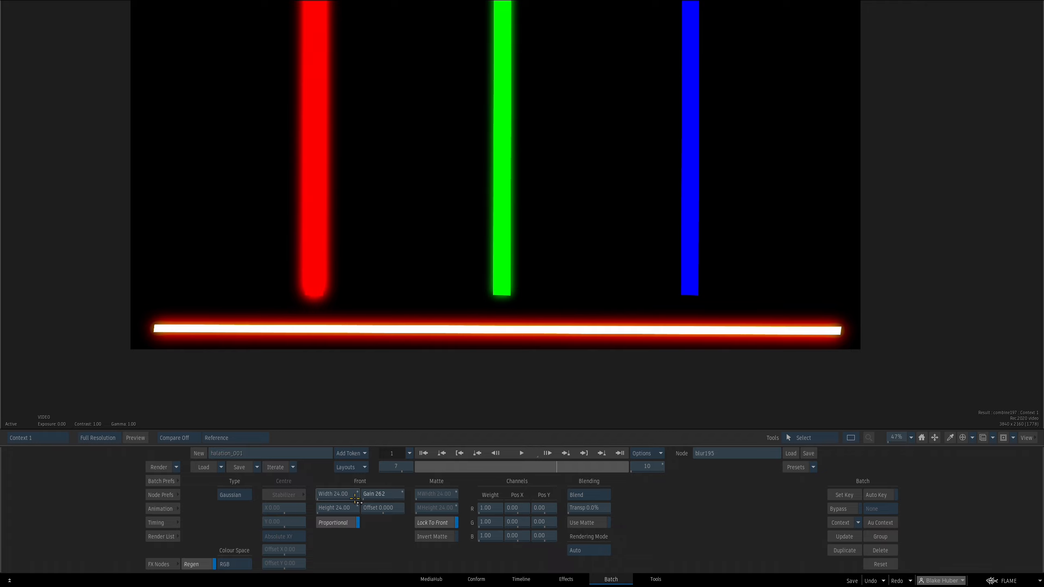
{"action": "left_click_drag", "start_coordinate": [351, 495], "coordinate": [388, 484]}
{"action": "left_click_drag", "start_coordinate": [465, 365], "coordinate": [537, 284]}
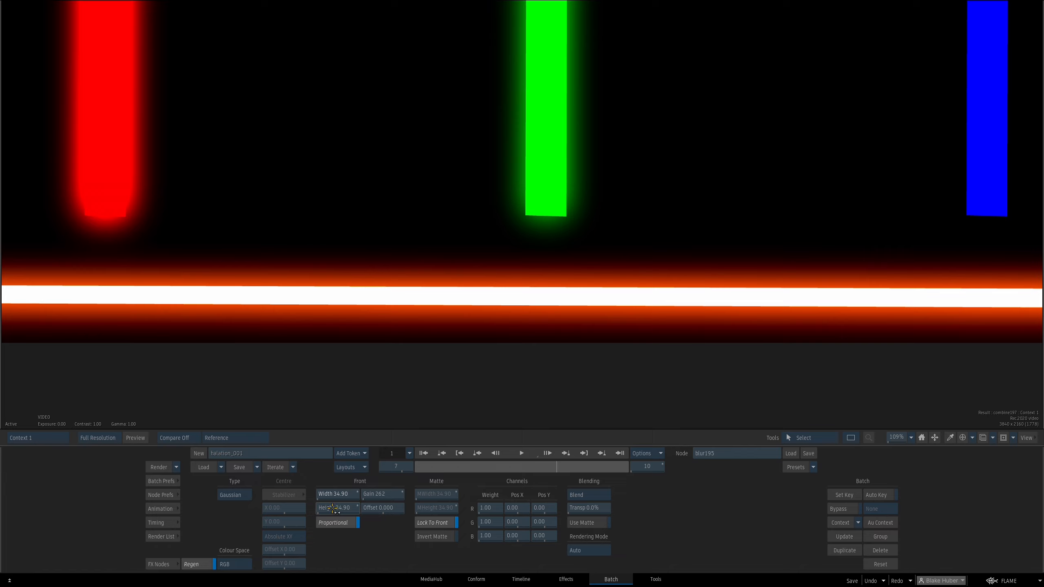
{"action": "left_click_drag", "start_coordinate": [343, 495], "coordinate": [410, 493]}
{"action": "left_click_drag", "start_coordinate": [369, 489], "coordinate": [380, 493]}
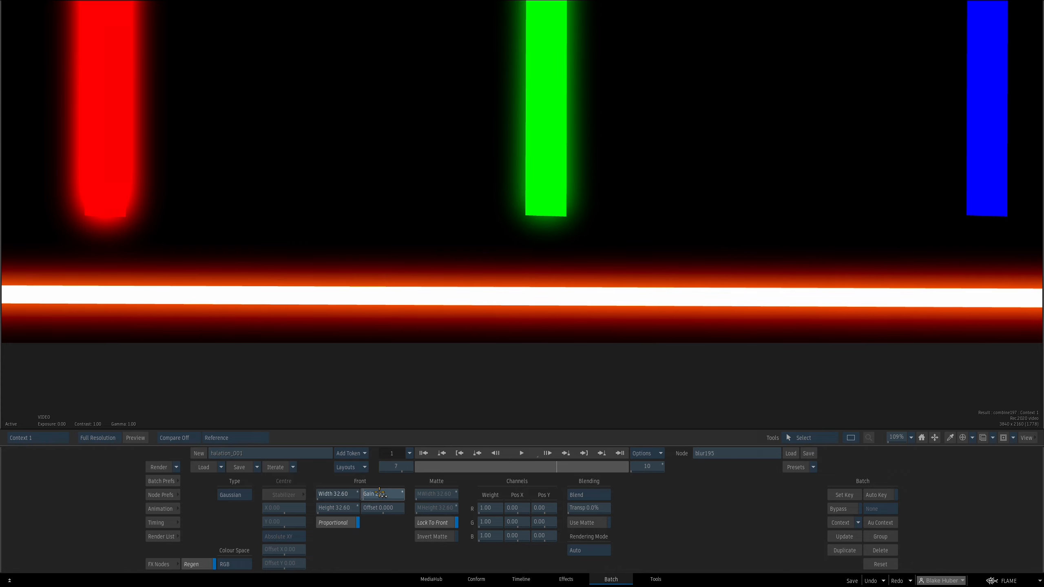
Examine the glow around the red and green stripes and the white bar, close up and across the full frame
{"action": "scroll", "coordinate": [528, 358], "scroll_direction": "down", "scroll_amount": 4}
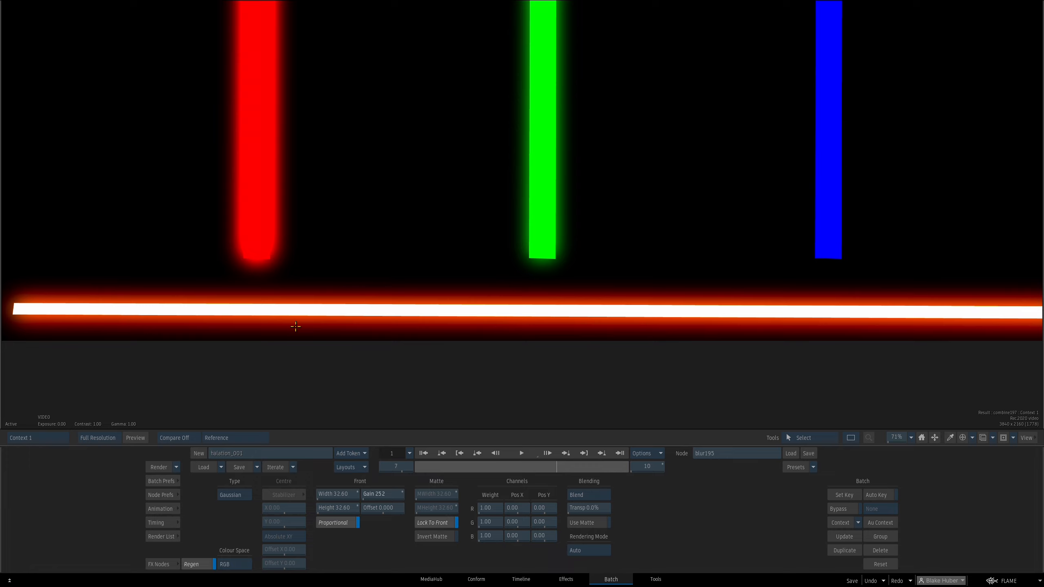
{"action": "left_click_drag", "start_coordinate": [534, 326], "coordinate": [502, 356]}
{"action": "left_click_drag", "start_coordinate": [501, 356], "coordinate": [473, 378]}
{"action": "left_click_drag", "start_coordinate": [429, 176], "coordinate": [291, 56]}
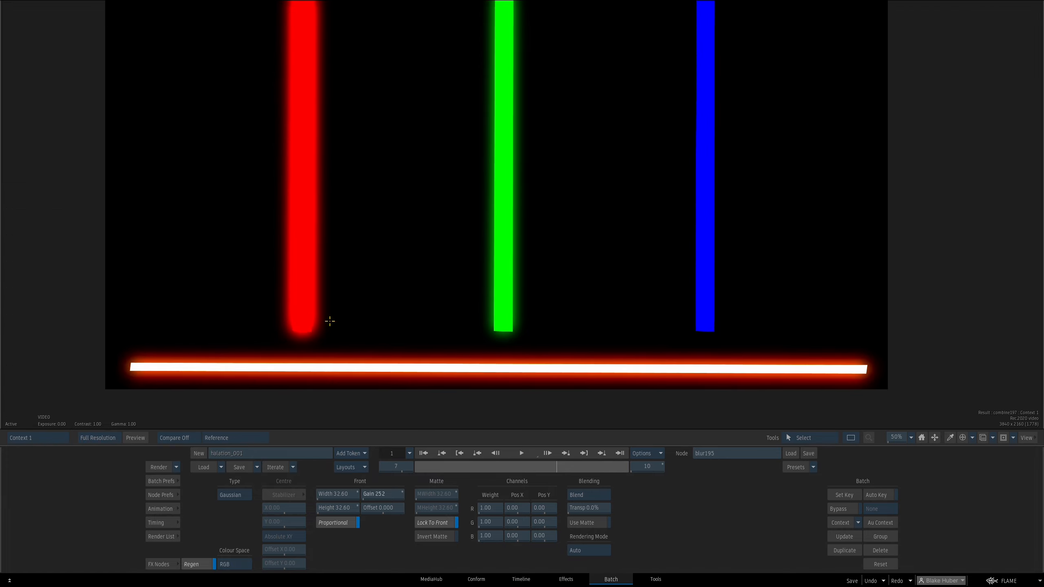
{"action": "left_click_drag", "start_coordinate": [515, 203], "coordinate": [500, 231]}
{"action": "left_click_drag", "start_coordinate": [500, 230], "coordinate": [464, 153]}
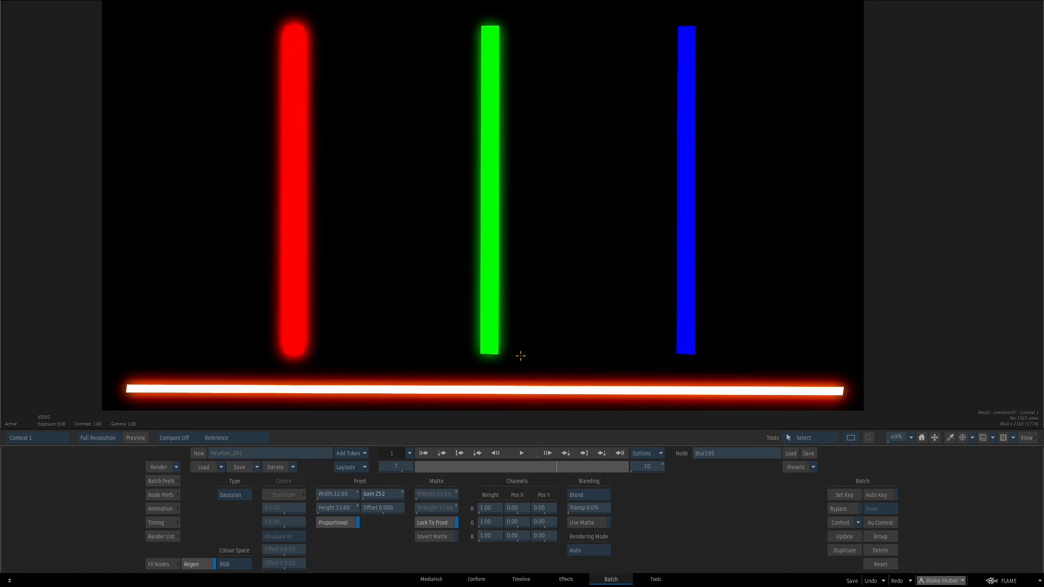
{"action": "left_click_drag", "start_coordinate": [436, 368], "coordinate": [445, 302]}
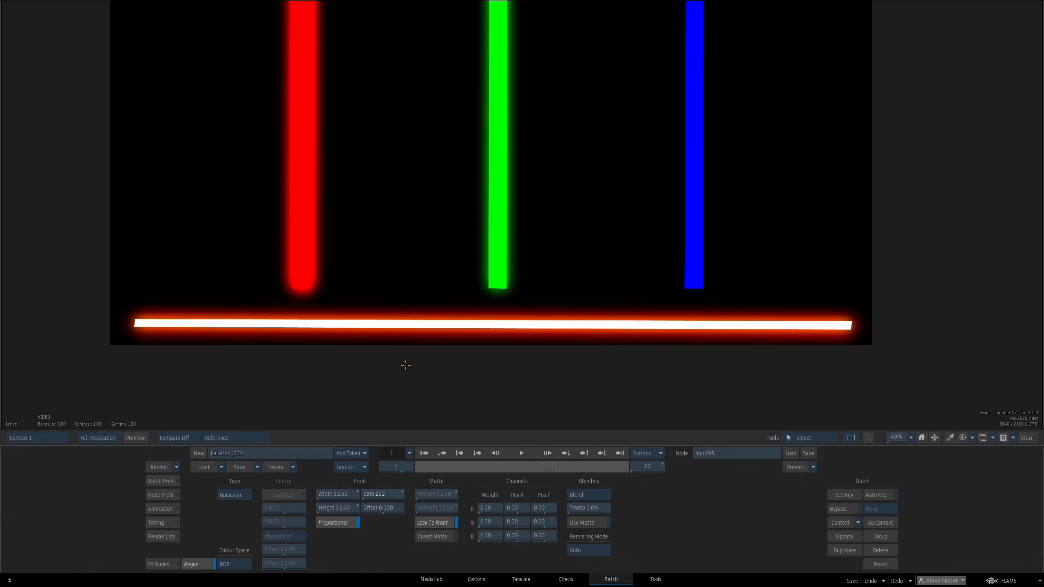
Find the IMG_0003 clip in the schematic, move it away from its MasterGrade180 node, and view the graded lamp shot
{"action": "key", "text": "Escape"}
{"action": "left_click_drag", "start_coordinate": [643, 321], "coordinate": [475, 325]}
{"action": "left_click_drag", "start_coordinate": [650, 280], "coordinate": [452, 341]}
{"action": "left_click_drag", "start_coordinate": [657, 233], "coordinate": [453, 391]}
{"action": "left_click_drag", "start_coordinate": [493, 288], "coordinate": [492, 333]}
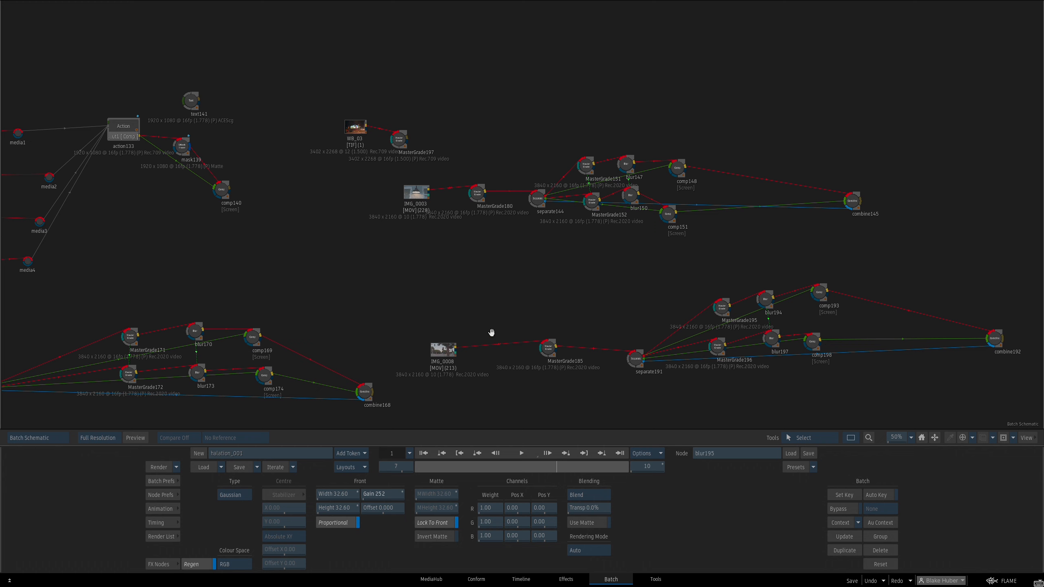
{"action": "left_click_drag", "start_coordinate": [418, 199], "coordinate": [401, 193]}
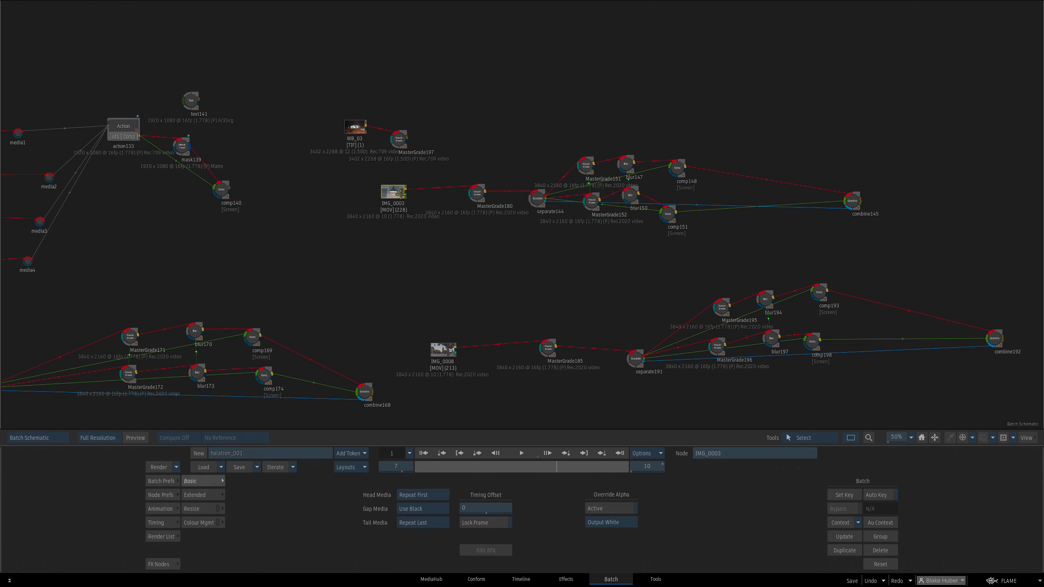
{"action": "left_click_drag", "start_coordinate": [575, 251], "coordinate": [502, 263]}
{"action": "left_click", "coordinate": [467, 215]}
{"action": "key", "text": "F4"}
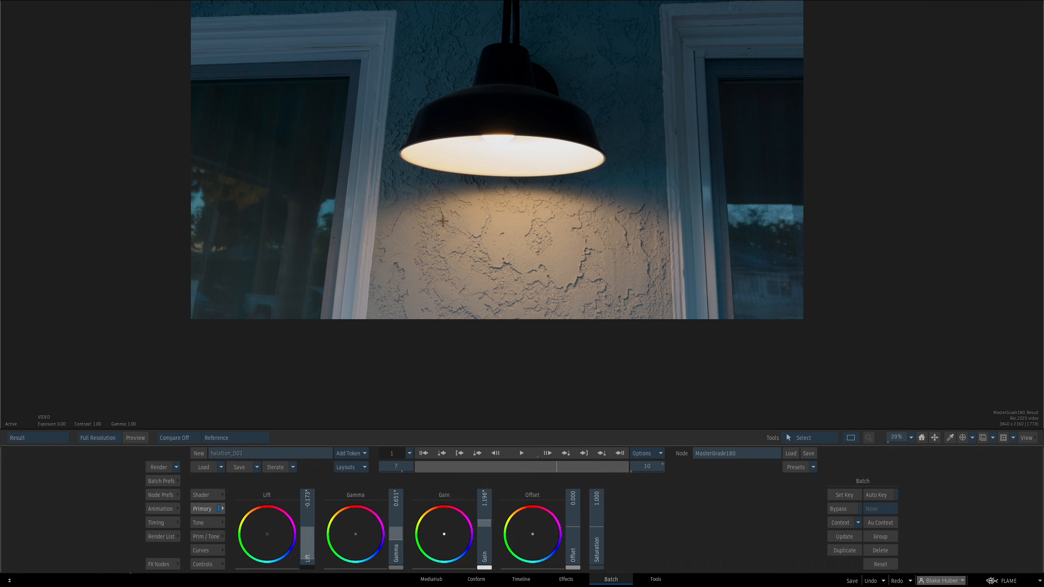
{"action": "key", "text": "grave"}
Space out the Blur and Comp nodes of the existing separate144 branch and tidy MasterGrade180's surroundings
{"action": "left_click_drag", "start_coordinate": [439, 247], "coordinate": [420, 242]}
{"action": "left_click", "coordinate": [162, 564]}
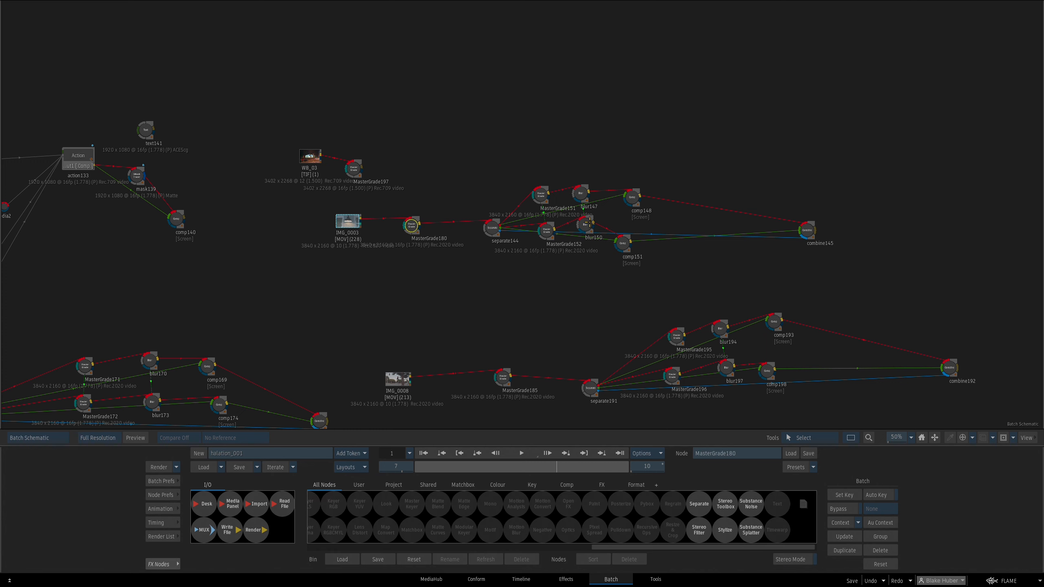
{"action": "left_click_drag", "start_coordinate": [591, 229], "coordinate": [636, 242]}
{"action": "left_click_drag", "start_coordinate": [633, 199], "coordinate": [640, 204]}
{"action": "left_click_drag", "start_coordinate": [549, 194], "coordinate": [596, 201]}
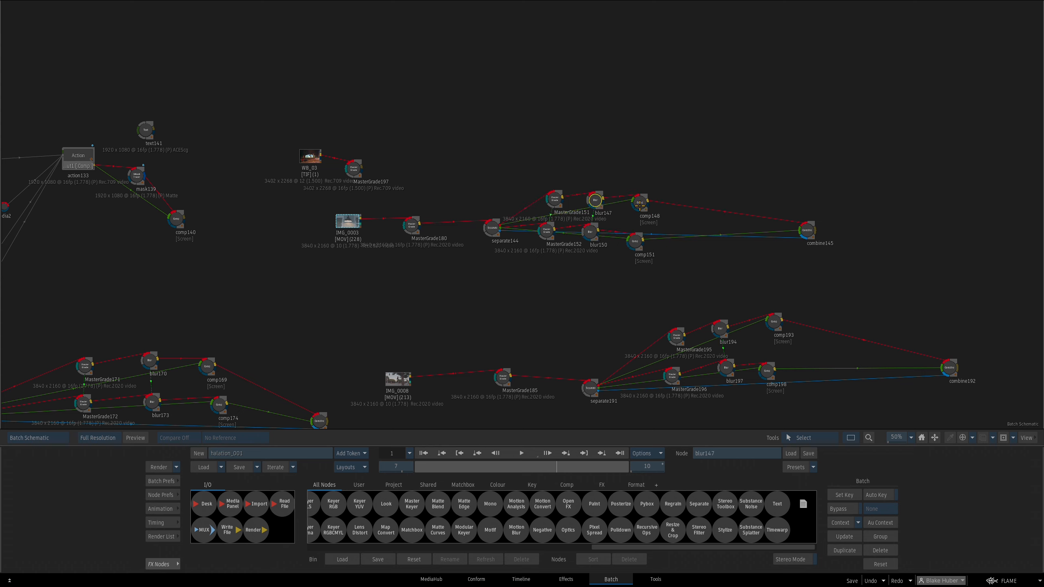
Add a Separate node fed by MasterGrade180, moving the existing separate144 branch up out of the way
{"action": "key", "text": "s"}
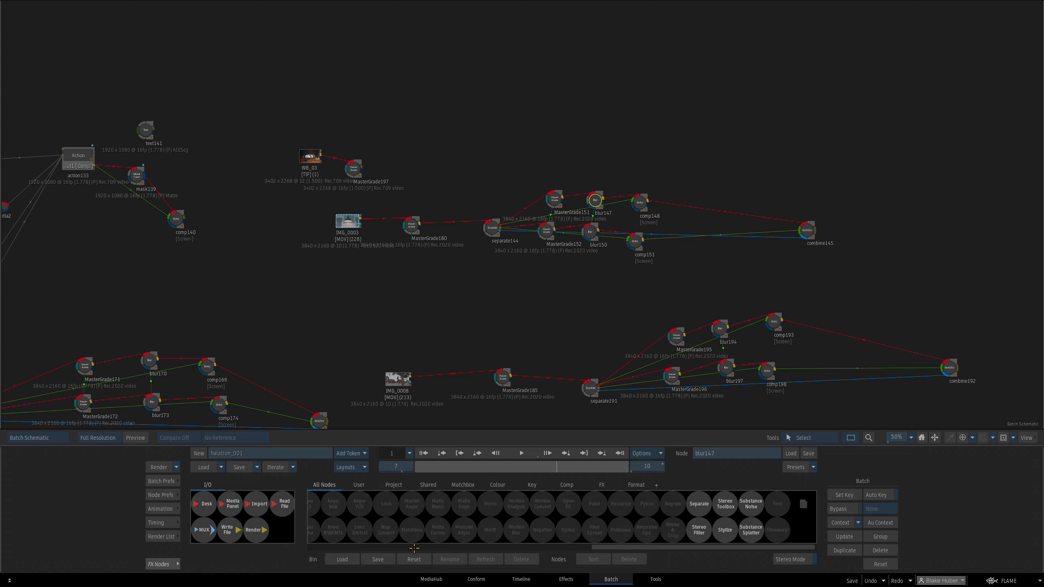
{"action": "left_click_drag", "start_coordinate": [696, 513], "coordinate": [452, 241]}
{"action": "left_click_drag", "start_coordinate": [480, 208], "coordinate": [483, 231]}
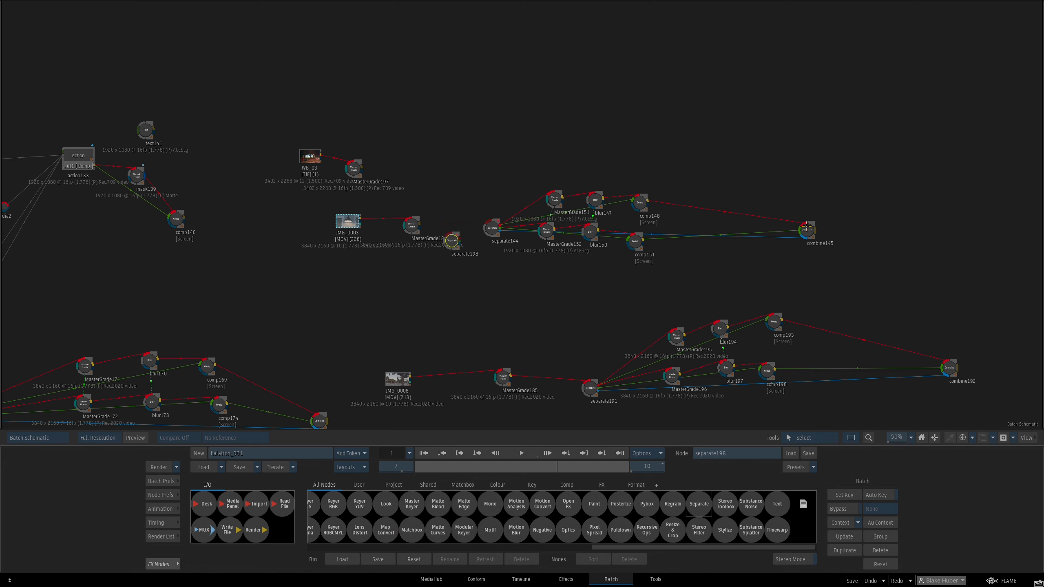
{"action": "left_click_drag", "start_coordinate": [806, 226], "coordinate": [768, 149]}
{"action": "left_click_drag", "start_coordinate": [457, 244], "coordinate": [489, 238]}
{"action": "left_click_drag", "start_coordinate": [508, 246], "coordinate": [532, 248]}
{"action": "left_click_drag", "start_coordinate": [467, 241], "coordinate": [465, 245]}
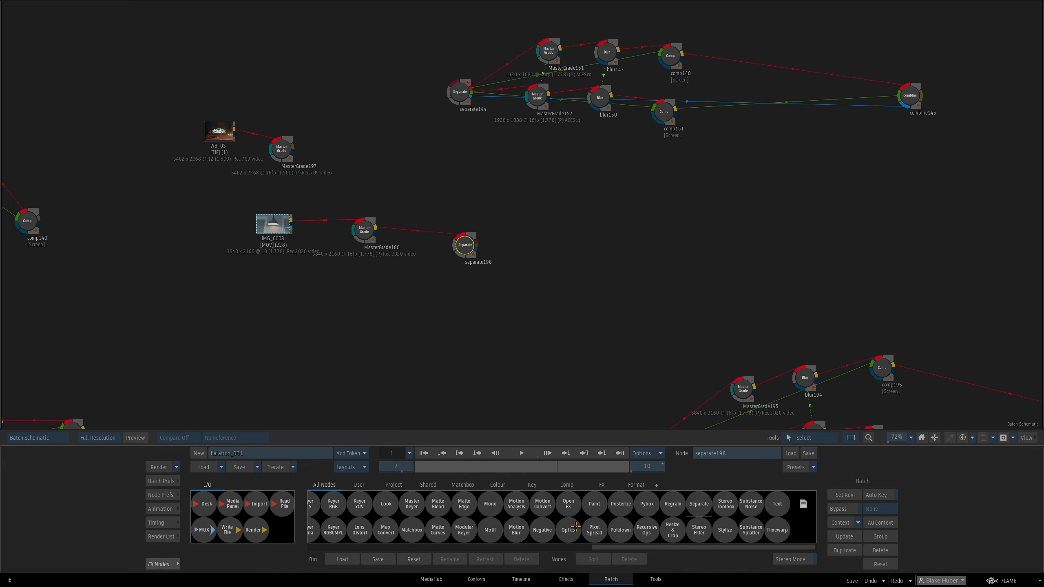
Add a Master Grade node after the new Separate node, view its result, and bring up its combined primary and tone controls
{"action": "scroll", "coordinate": [576, 527], "scroll_direction": "left", "scroll_amount": 4}
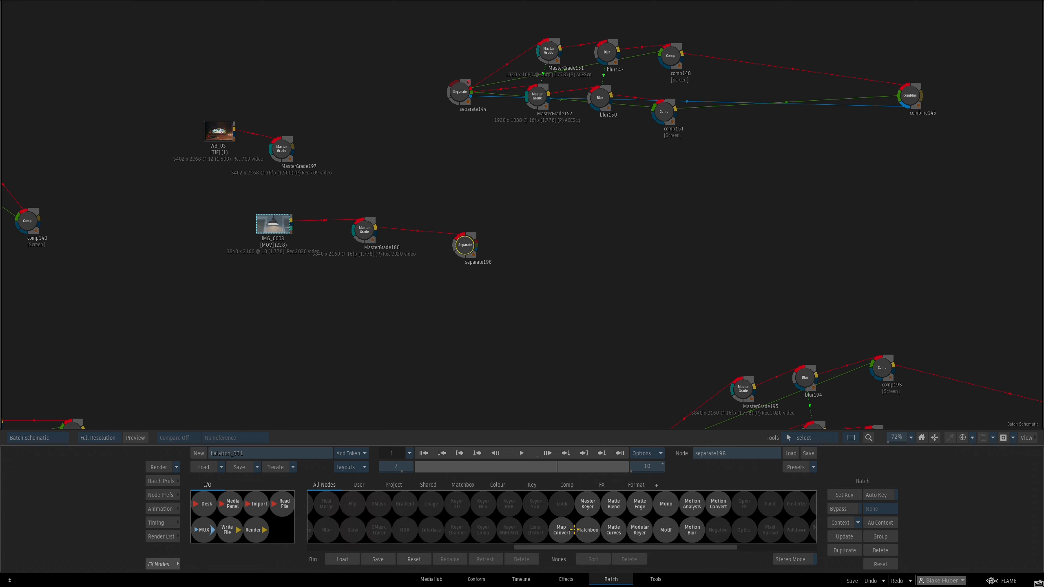
{"action": "left_click", "coordinate": [469, 485]}
{"action": "scroll", "coordinate": [585, 523], "scroll_direction": "right", "scroll_amount": 10}
{"action": "left_click_drag", "start_coordinate": [587, 506], "coordinate": [544, 229]}
{"action": "double_click", "coordinate": [545, 229]}
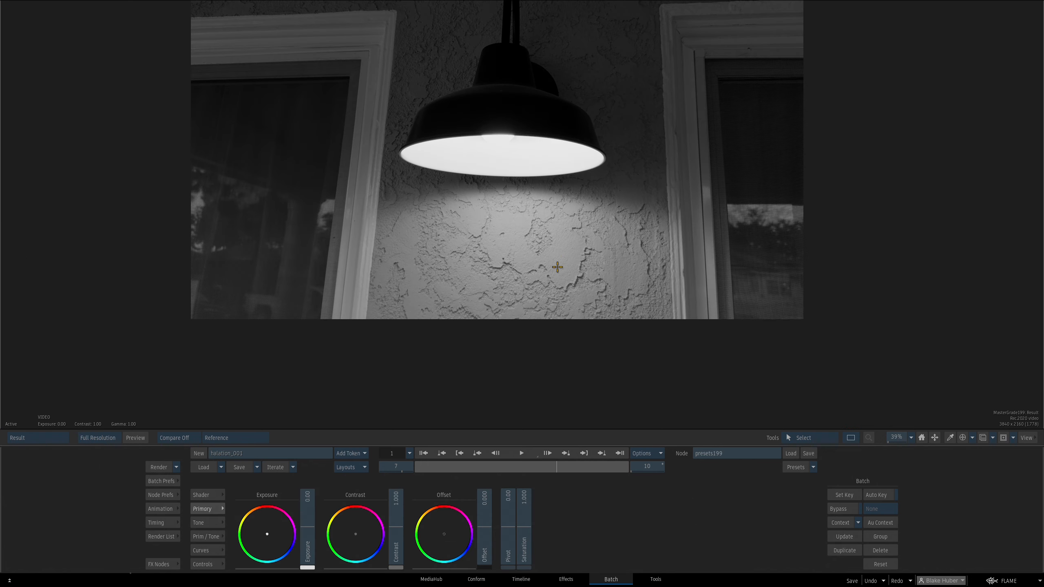
{"action": "left_click", "coordinate": [212, 537]}
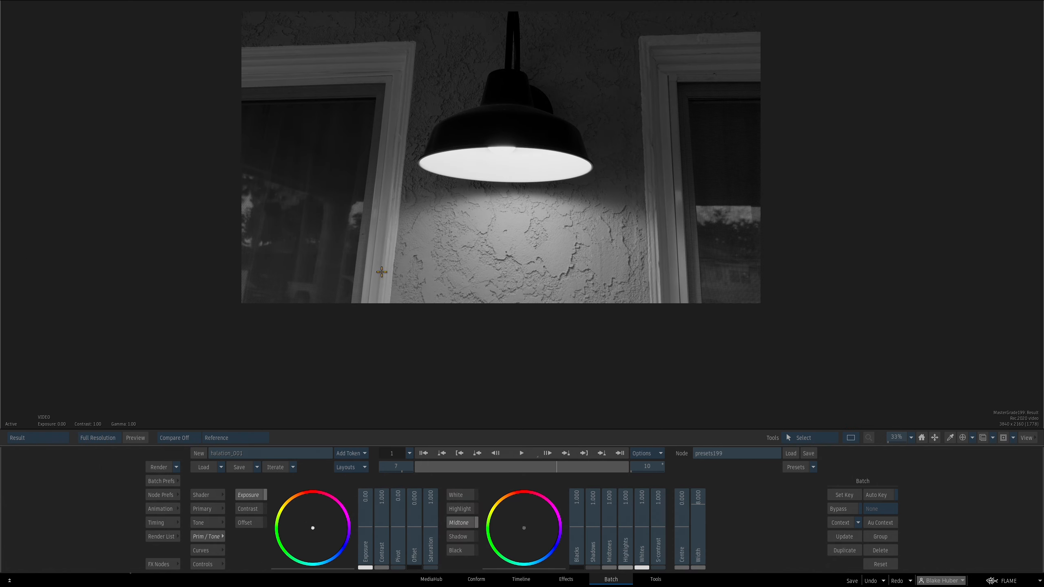
On the new Master Grade's RGB curve, pull the middle point down to the floor and raise the upper point to isolate the lamp highlights
{"action": "left_click", "coordinate": [206, 551]}
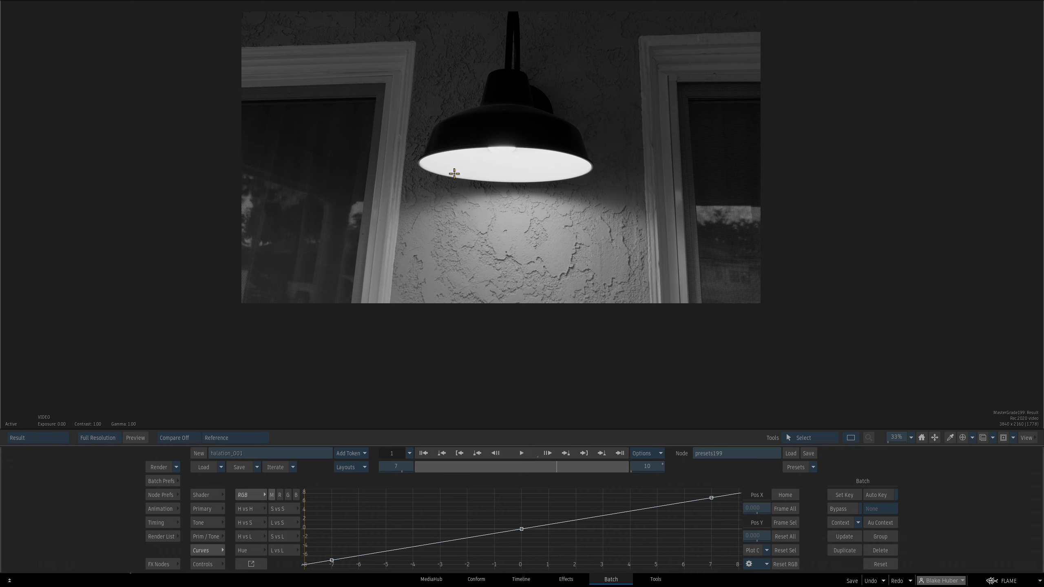
{"action": "left_click_drag", "start_coordinate": [521, 531], "coordinate": [520, 560]}
{"action": "left_click_drag", "start_coordinate": [711, 496], "coordinate": [632, 482]}
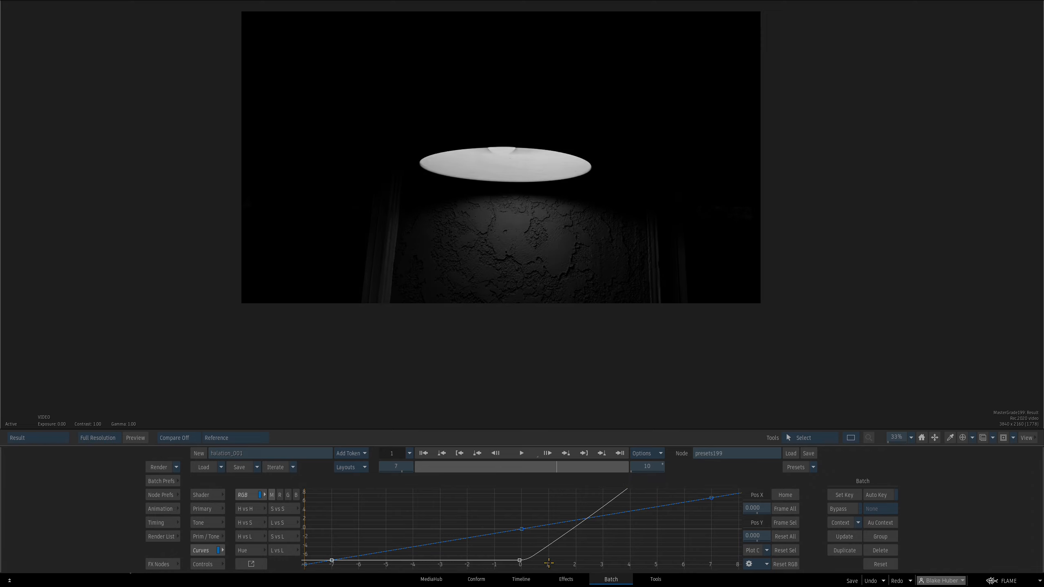
{"action": "mouse_move", "coordinate": [520, 560]}
{"action": "left_mouse_down"}
{"action": "mouse_move", "coordinate": [511, 560]}
{"action": "mouse_move", "coordinate": [520, 560]}
{"action": "left_mouse_up"}
{"action": "mouse_move", "coordinate": [625, 516]}
{"action": "left_mouse_down"}
{"action": "mouse_move", "coordinate": [617, 537]}
{"action": "mouse_move", "coordinate": [631, 527]}
{"action": "mouse_move", "coordinate": [612, 507]}
{"action": "mouse_move", "coordinate": [625, 506]}
{"action": "left_mouse_up"}
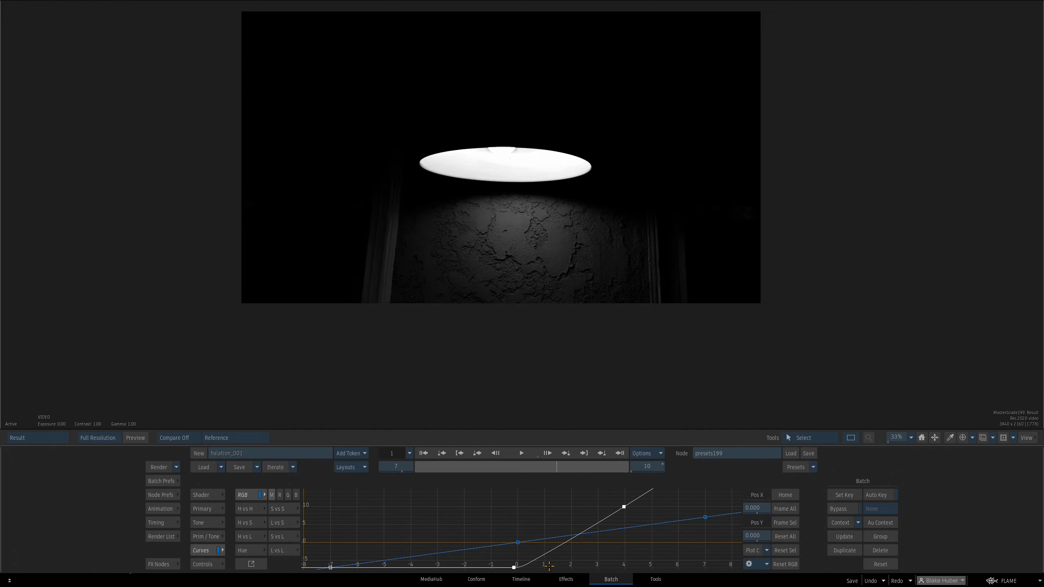
Refine the highlight isolation by shifting the curve's floor point to about 0.6 and its upper point to about 4 horizontally
{"action": "left_click_drag", "start_coordinate": [517, 568], "coordinate": [520, 569]}
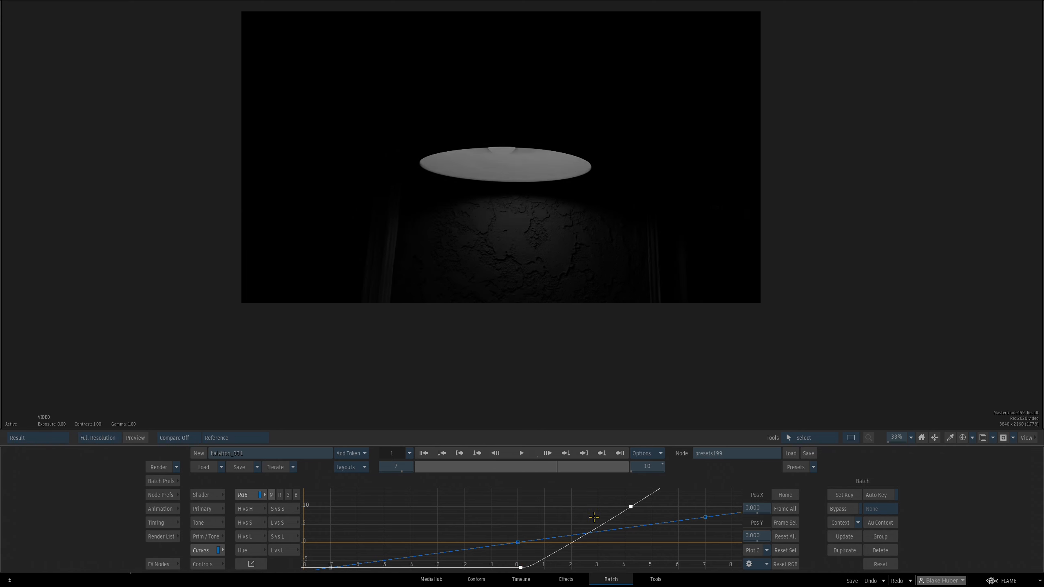
{"action": "left_click_drag", "start_coordinate": [632, 507], "coordinate": [626, 503]}
{"action": "left_click_drag", "start_coordinate": [514, 569], "coordinate": [524, 568]}
{"action": "key", "text": "ctrl+z"}
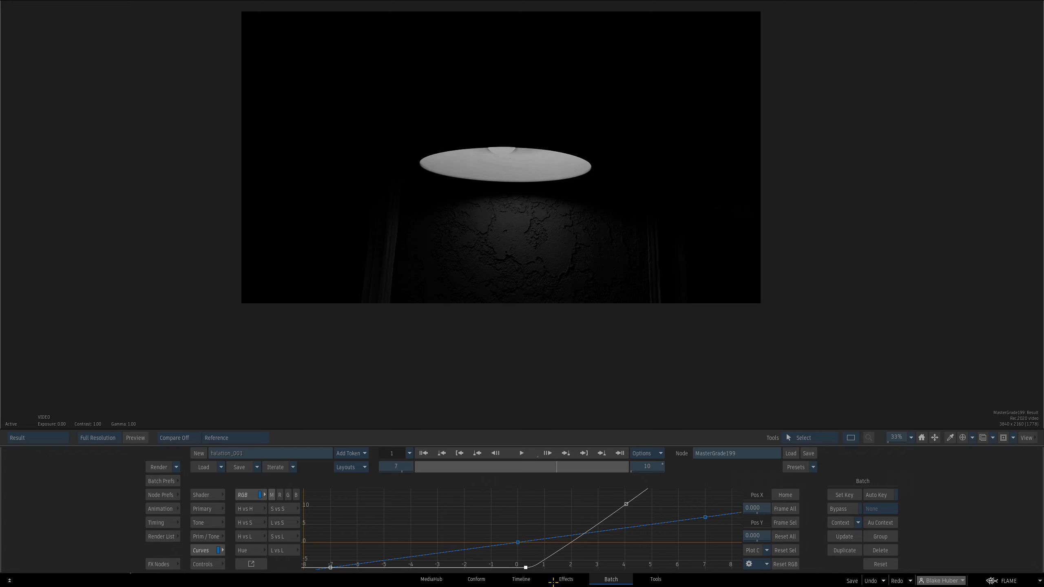
{"action": "left_click_drag", "start_coordinate": [526, 567], "coordinate": [533, 568]}
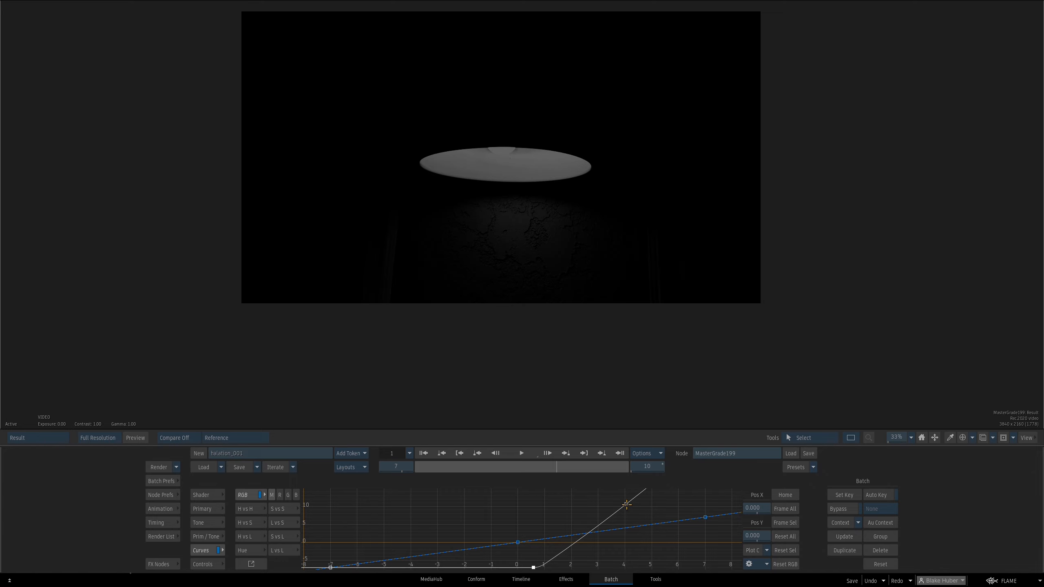
Add a Blur node after MasterGrade199 in the schematic and view its result
{"action": "key", "text": "Escape"}
{"action": "left_click_drag", "start_coordinate": [549, 240], "coordinate": [542, 232]}
{"action": "left_click_drag", "start_coordinate": [581, 147], "coordinate": [549, 158]}
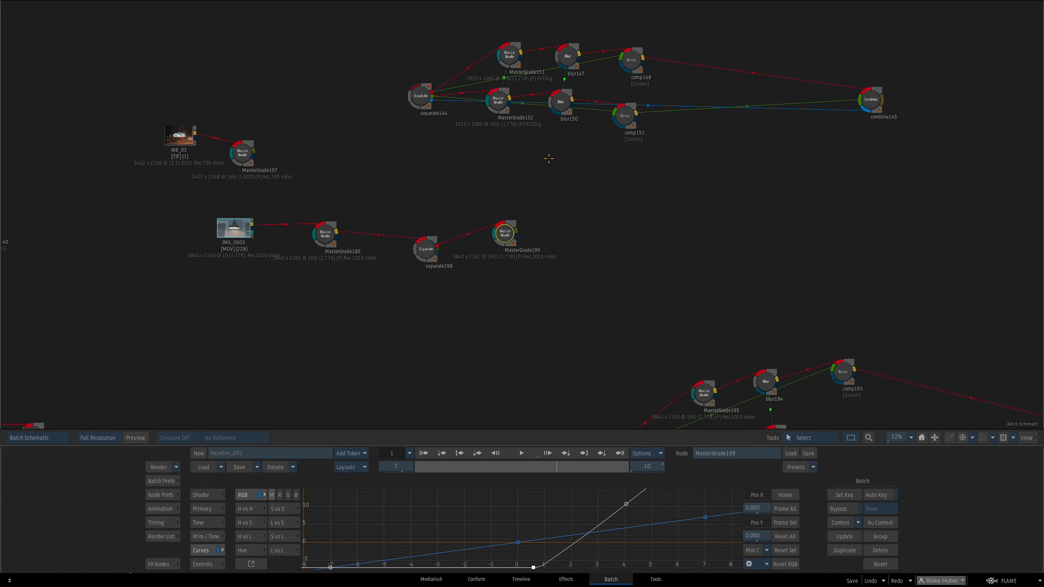
{"action": "left_click", "coordinate": [163, 564]}
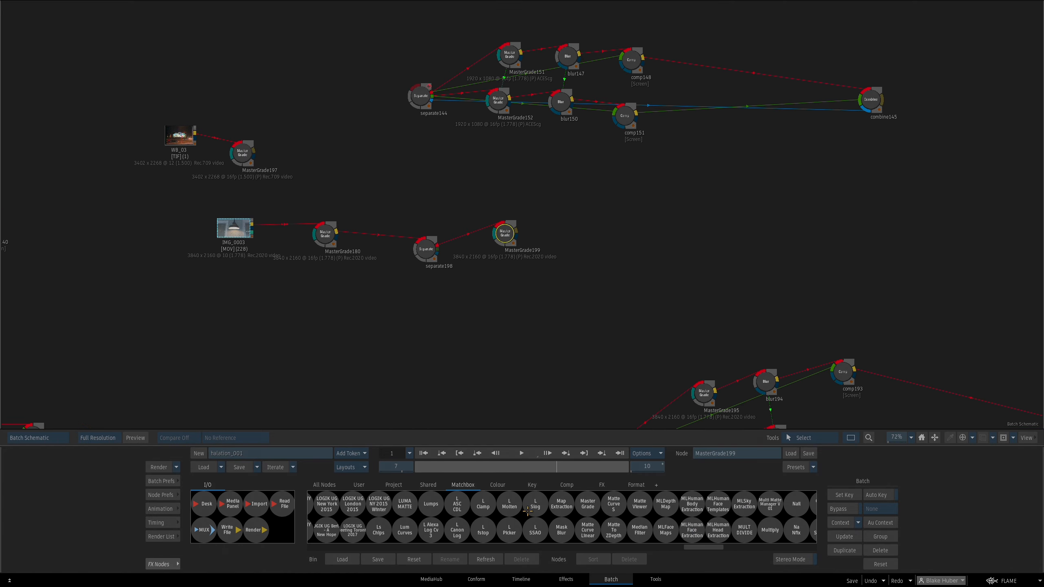
{"action": "key", "text": "b"}
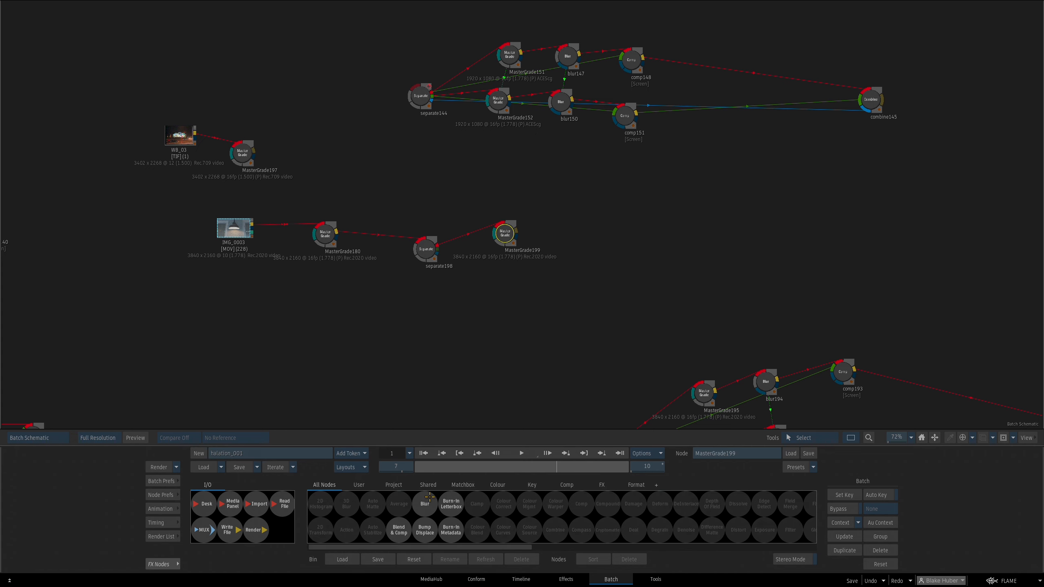
{"action": "left_click_drag", "start_coordinate": [430, 497], "coordinate": [570, 250]}
{"action": "double_click", "coordinate": [572, 252]}
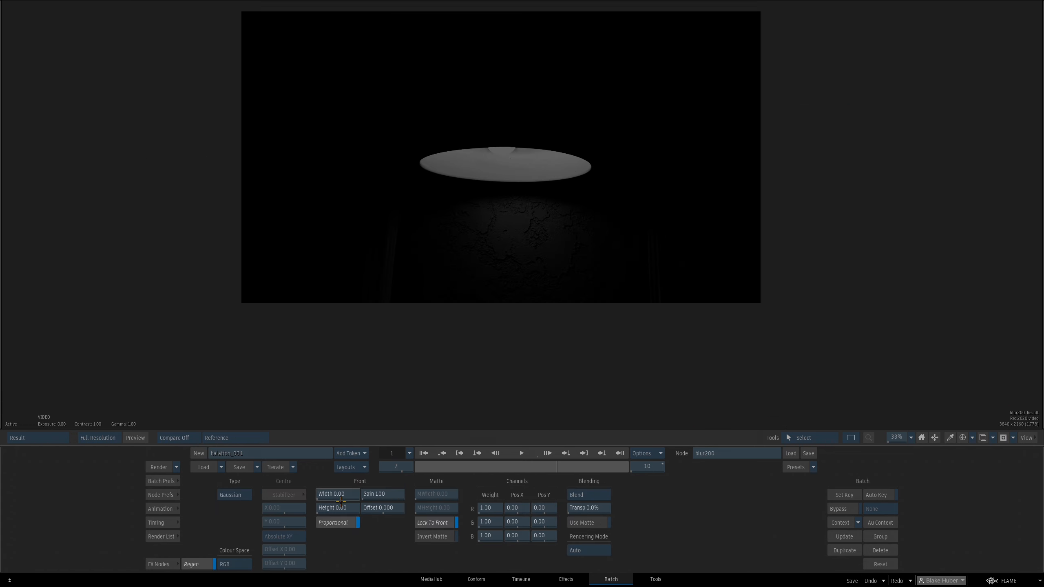
Set the Blur's proportional width and height to 15.30, try a higher gain, and reset the gain to 100
{"action": "left_click_drag", "start_coordinate": [341, 501], "coordinate": [403, 504]}
{"action": "left_click", "coordinate": [376, 494]}
{"action": "left_click", "coordinate": [391, 494]}
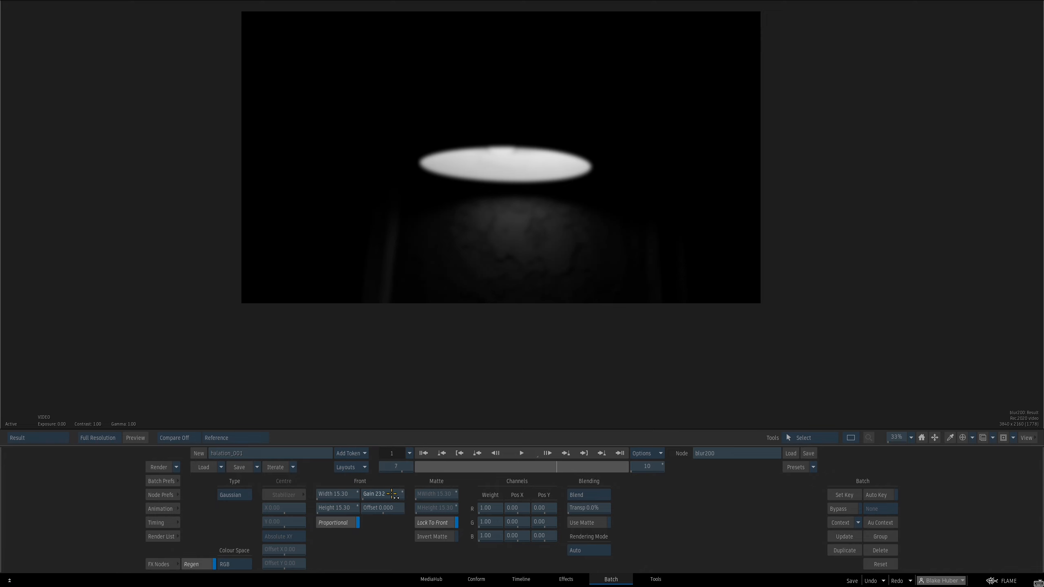
{"action": "left_click", "coordinate": [391, 493], "text": "ctrl+alt"}
{"action": "key", "text": "Escape"}
Add a Comp node after blur200, using the separated channel as its back, and set the blend mode to Screen
{"action": "left_click_drag", "start_coordinate": [569, 238], "coordinate": [569, 227]}
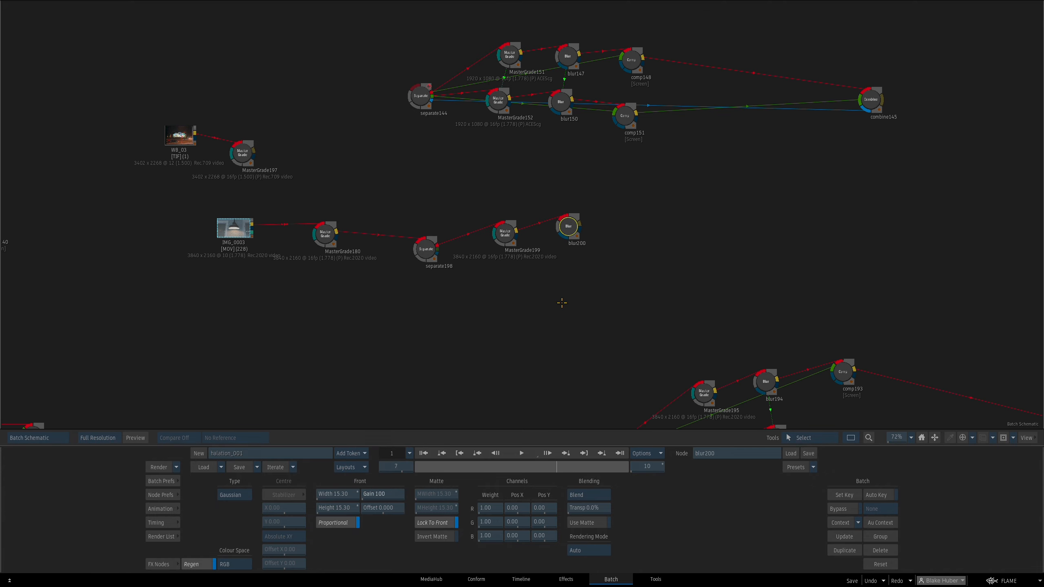
{"action": "left_click", "coordinate": [164, 565]}
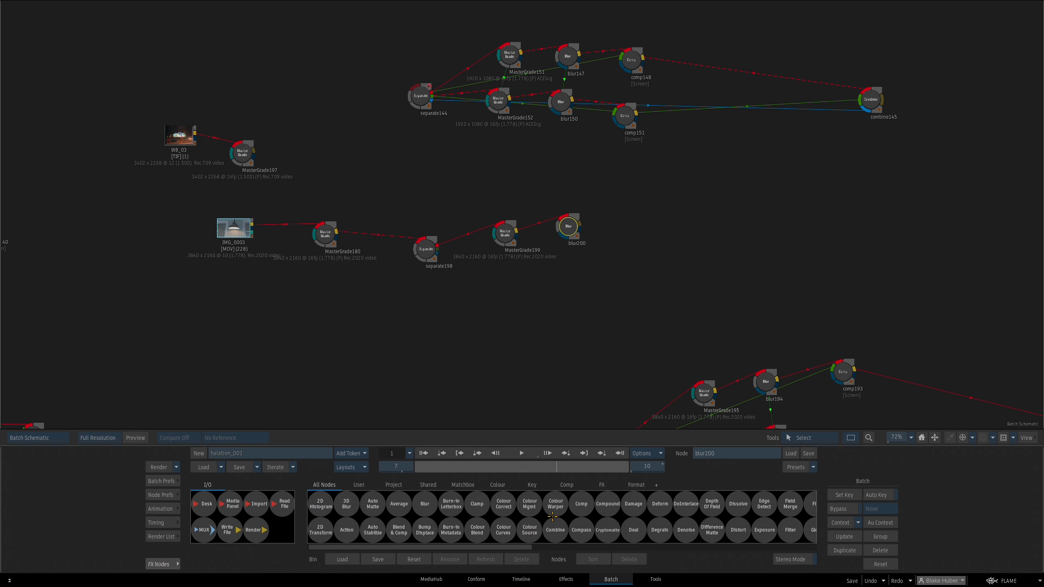
{"action": "left_click_drag", "start_coordinate": [581, 504], "coordinate": [626, 243]}
{"action": "key", "text": "F4"}
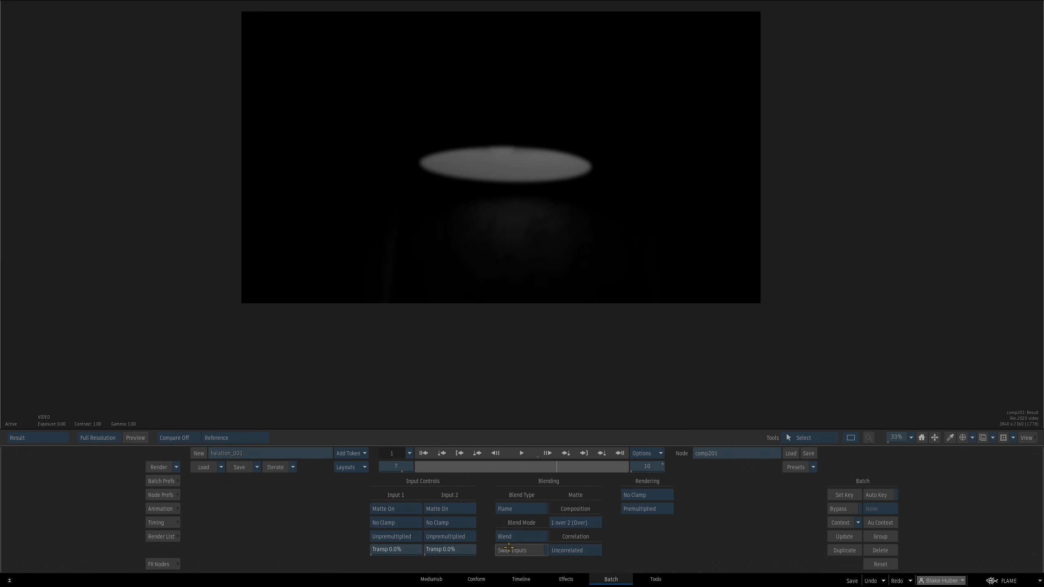
{"action": "left_click", "coordinate": [521, 536]}
{"action": "left_click", "coordinate": [503, 293]}
Compare the Comp's screened result with its back input around the lamp's rim
{"action": "left_click_drag", "start_coordinate": [527, 228], "coordinate": [612, 177]}
{"action": "key", "text": "F2"}
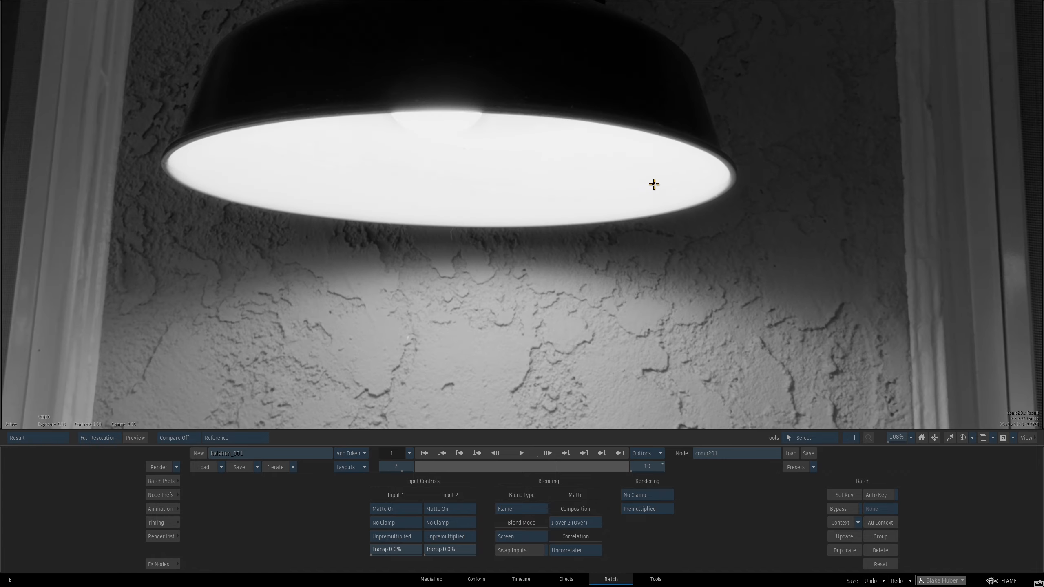
{"action": "key", "text": "F4"}
{"action": "key", "text": "F2"}
{"action": "key", "text": "F4"}
{"action": "key", "text": "F2"}
{"action": "key", "text": "F4"}
{"action": "key", "text": "F2"}
{"action": "key", "text": "F4"}
{"action": "key", "text": "F2"}
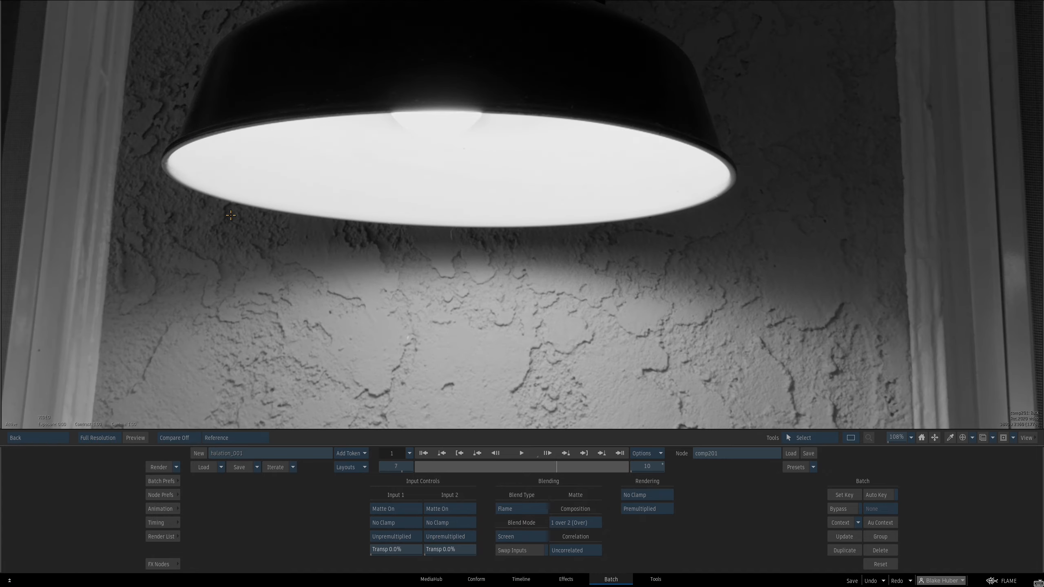
{"action": "key", "text": "F4"}
Nudge the Comp into place and duplicate the connected MasterGrade199, blur200 and comp201 nodes below the originals
{"action": "key", "text": "Escape"}
{"action": "left_click_drag", "start_coordinate": [632, 222], "coordinate": [635, 223]}
{"action": "left_click_drag", "start_coordinate": [641, 243], "coordinate": [636, 244]}
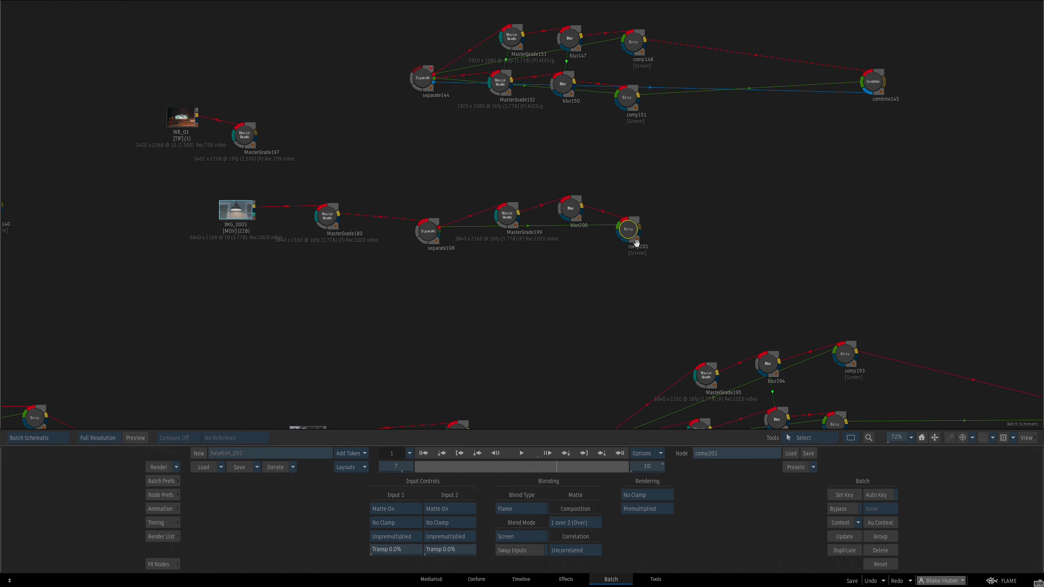
{"action": "left_click_drag", "start_coordinate": [525, 262], "coordinate": [520, 268]}
{"action": "left_click_drag", "start_coordinate": [483, 193], "coordinate": [646, 264]}
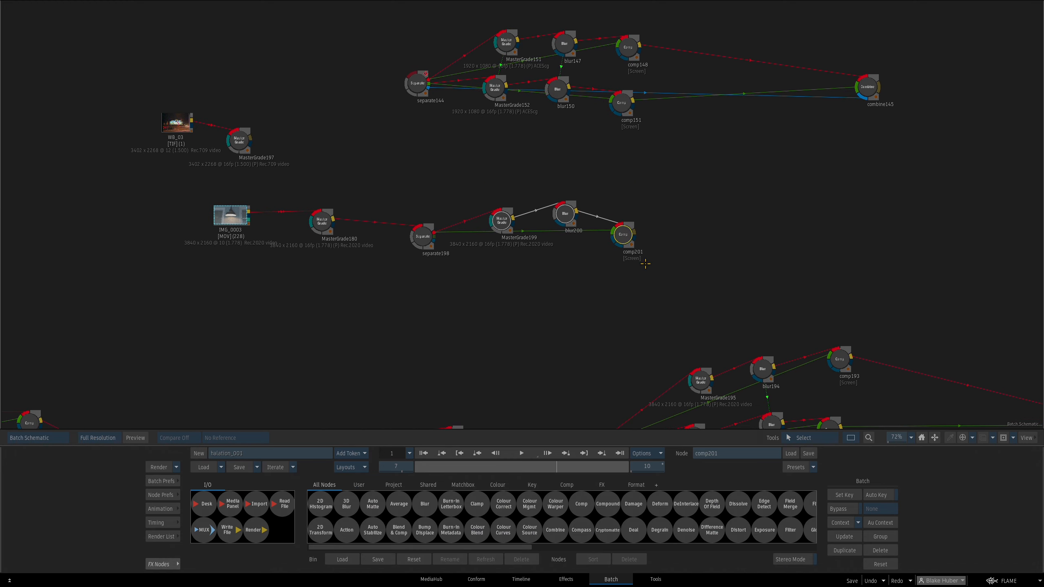
{"action": "right_click", "coordinate": [617, 232]}
{"action": "left_click", "coordinate": [643, 272]}
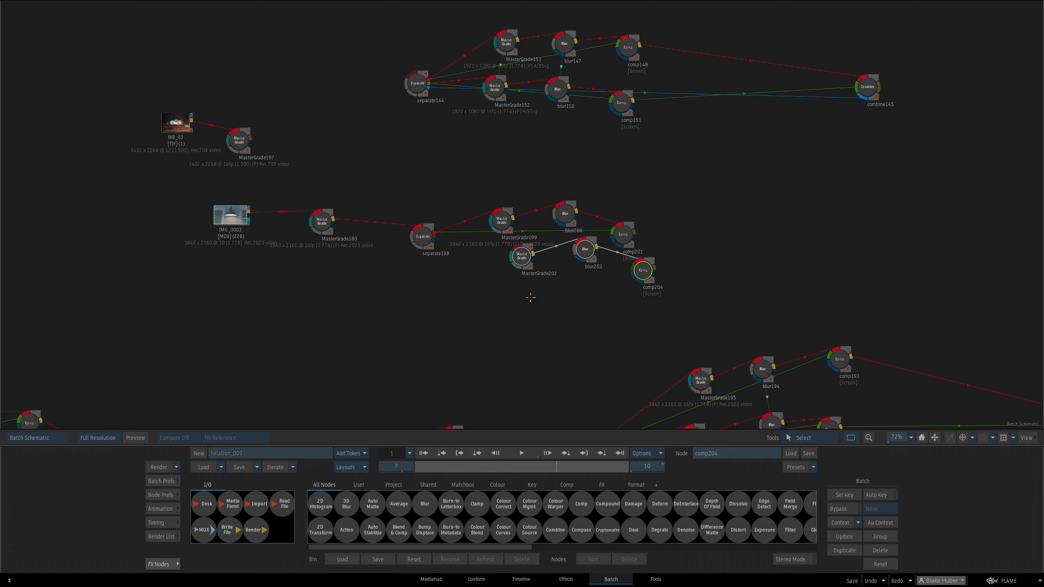
Spread out the duplicated chain and feed its Master Grade and Comp from separate198's green output
{"action": "scroll", "coordinate": [567, 285], "scroll_direction": "up", "scroll_amount": 4}
{"action": "left_click_drag", "start_coordinate": [513, 279], "coordinate": [484, 278]}
{"action": "left_click_drag", "start_coordinate": [614, 279], "coordinate": [609, 287]}
{"action": "left_click_drag", "start_coordinate": [679, 244], "coordinate": [722, 244]}
{"action": "mouse_move", "coordinate": [713, 297]}
{"action": "left_mouse_down"}
{"action": "mouse_move", "coordinate": [529, 358]}
{"action": "mouse_move", "coordinate": [428, 255]}
{"action": "mouse_move", "coordinate": [725, 300]}
{"action": "mouse_move", "coordinate": [712, 305]}
{"action": "left_mouse_up"}
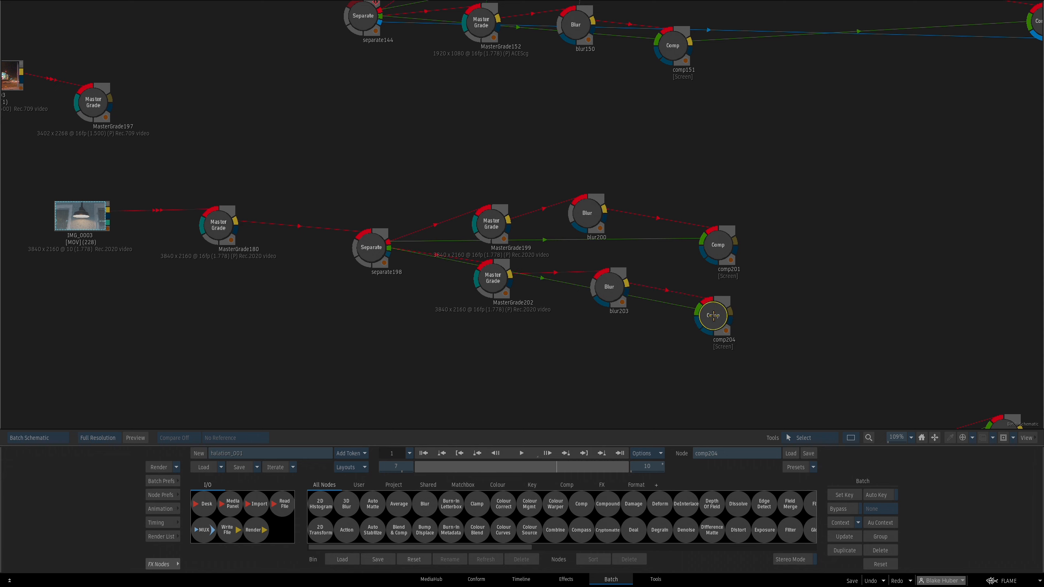
Set the duplicated comp204's input 1 transparency to 50%
{"action": "double_click", "coordinate": [713, 305]}
{"action": "left_click", "coordinate": [397, 550]}
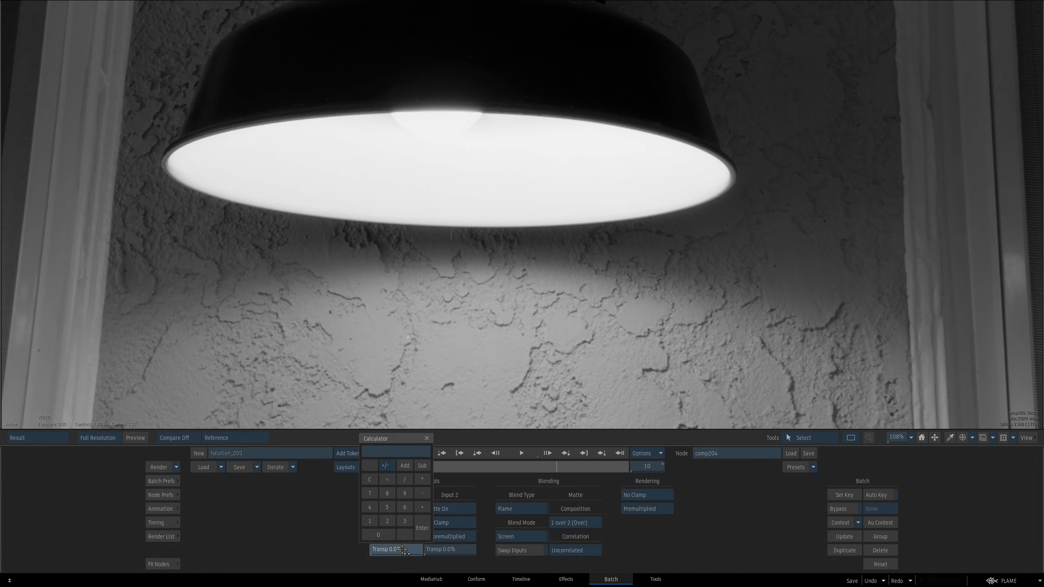
{"action": "type", "text": "50"}
{"action": "key", "text": "Return"}
{"action": "key", "text": "Escape"}
Tidy the layout of separate198 and its two Master Grade, Blur and Comp branches
{"action": "left_click_drag", "start_coordinate": [721, 244], "coordinate": [710, 236]}
{"action": "scroll", "coordinate": [529, 289], "scroll_direction": "down", "scroll_amount": 1}
{"action": "left_click_drag", "start_coordinate": [498, 273], "coordinate": [499, 269]}
{"action": "left_click_drag", "start_coordinate": [599, 278], "coordinate": [590, 280]}
{"action": "left_click_drag", "start_coordinate": [495, 263], "coordinate": [496, 261]}
{"action": "left_click_drag", "start_coordinate": [500, 226], "coordinate": [502, 213]}
{"action": "left_click_drag", "start_coordinate": [498, 257], "coordinate": [499, 250]}
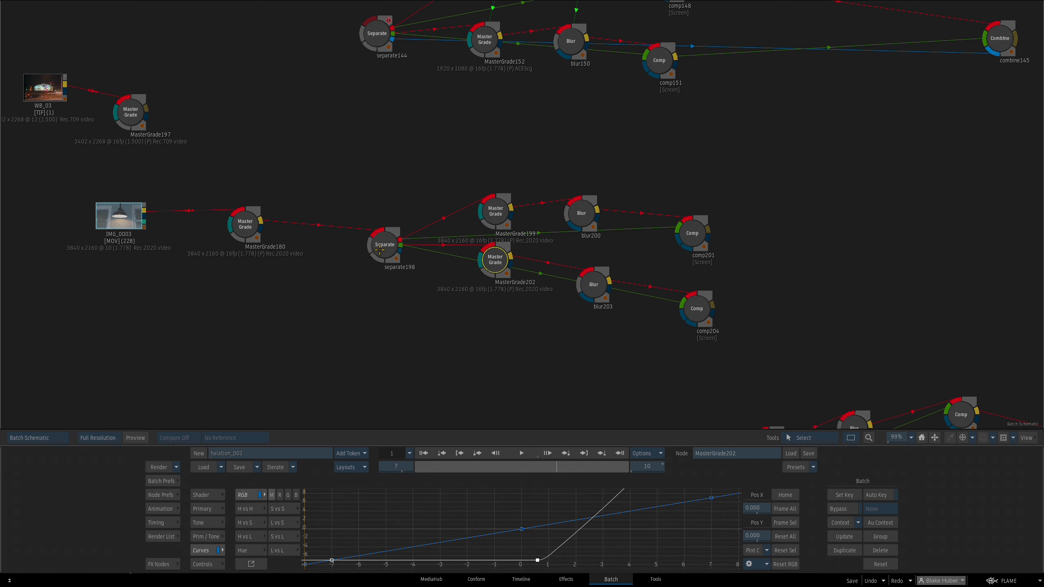
{"action": "left_click_drag", "start_coordinate": [379, 248], "coordinate": [366, 254]}
{"action": "left_click_drag", "start_coordinate": [598, 284], "coordinate": [594, 278]}
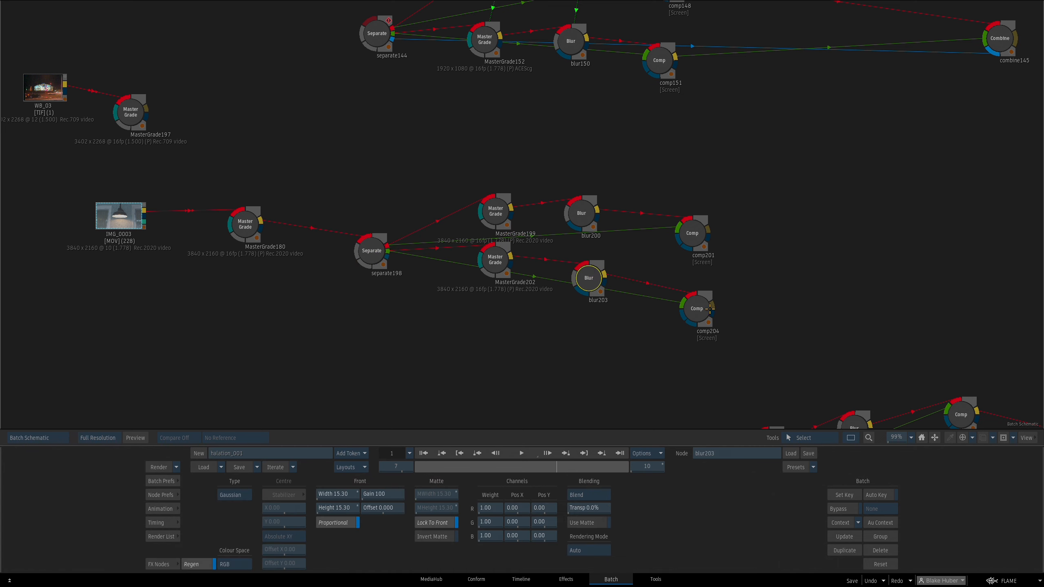
{"action": "left_click_drag", "start_coordinate": [710, 308], "coordinate": [710, 309]}
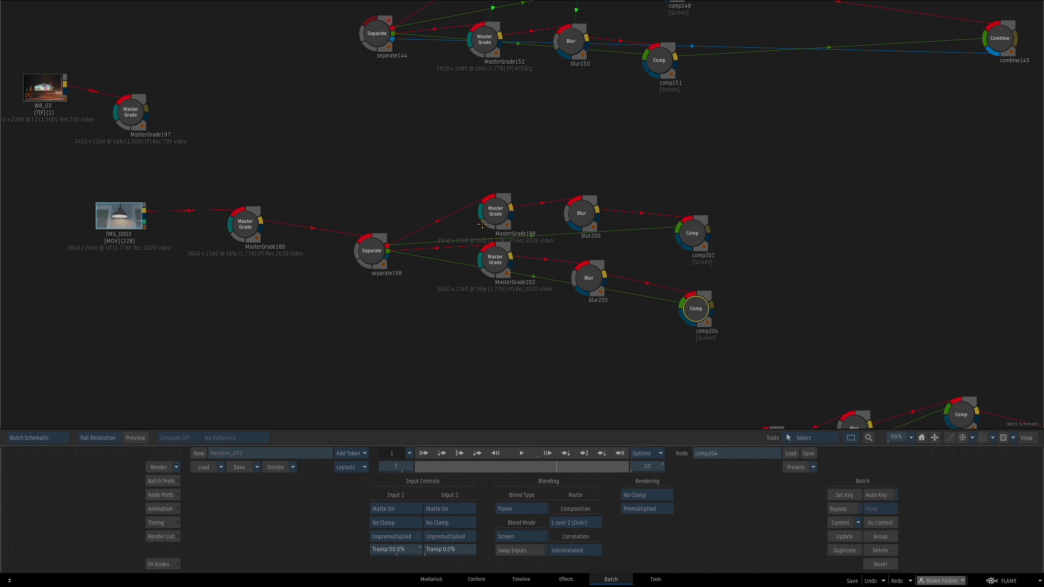
Create a mimic link from MasterGrade199 to MasterGrade202 so both share the same grade
{"action": "key", "text": "shift+l"}
{"action": "left_click_drag", "start_coordinate": [497, 214], "coordinate": [498, 202]}
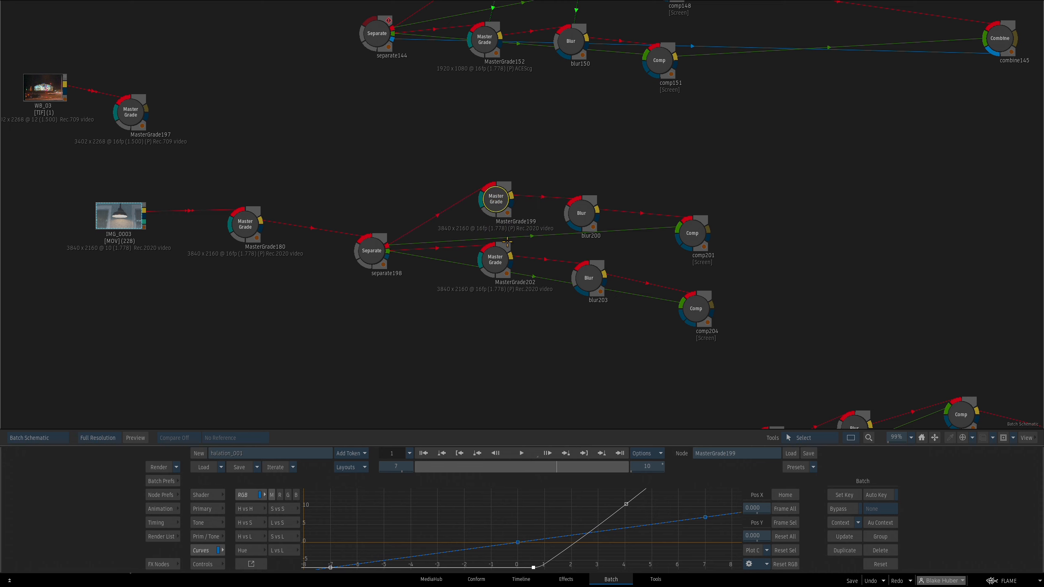
{"action": "left_click", "coordinate": [807, 438]}
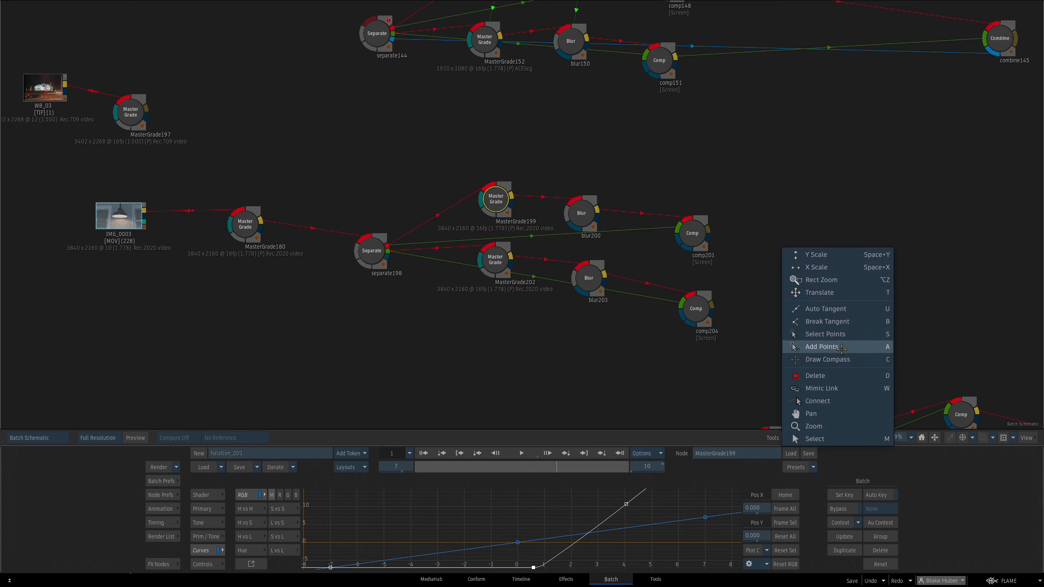
{"action": "left_click", "coordinate": [836, 388]}
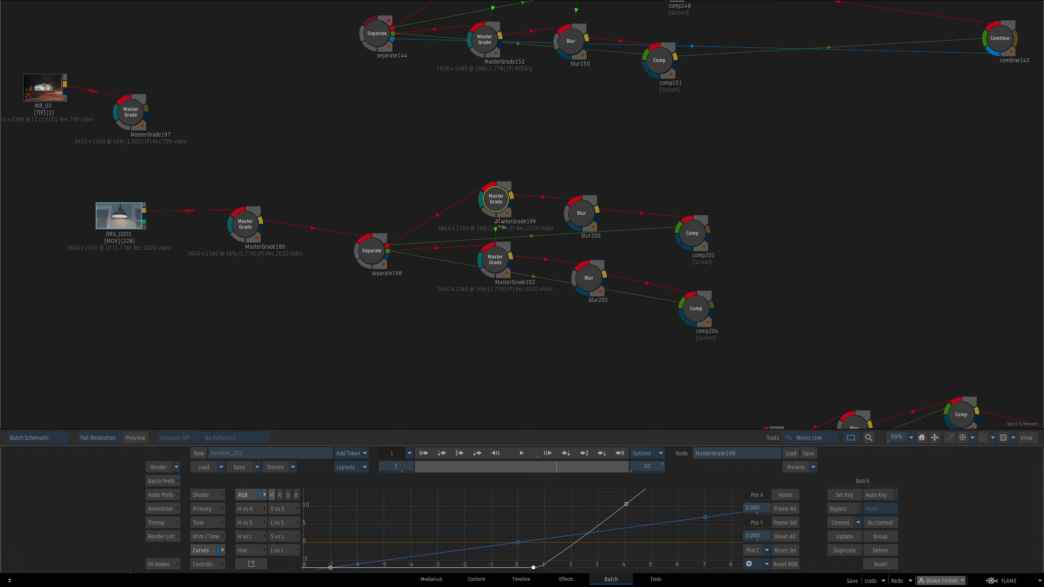
{"action": "key", "text": "Escape"}
{"action": "left_click_drag", "start_coordinate": [495, 212], "coordinate": [498, 266]}
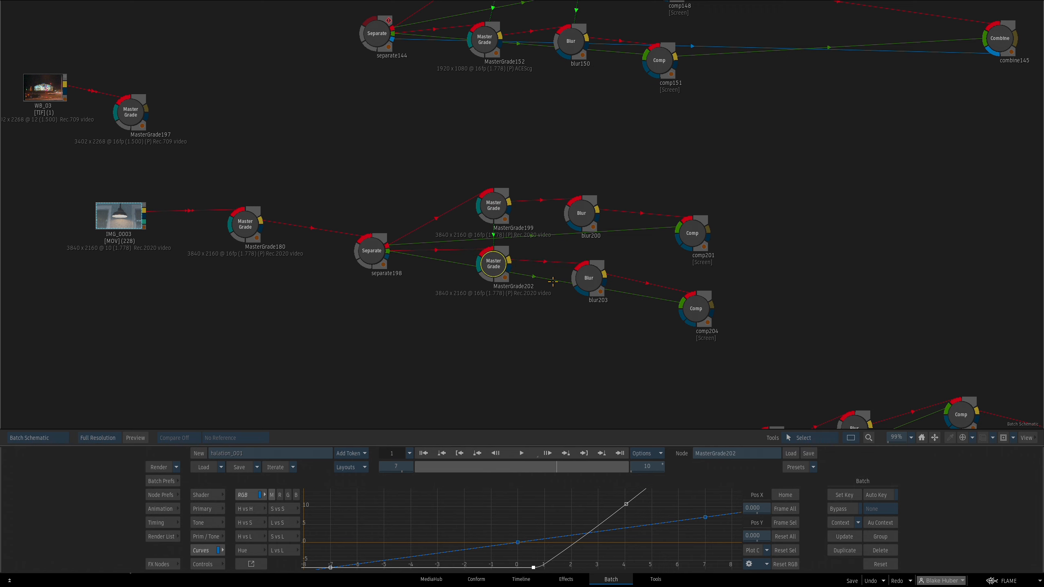
Line up the two Blur nodes and create a mimic link from blur200 to blur203
{"action": "left_click_drag", "start_coordinate": [586, 276], "coordinate": [583, 280]}
{"action": "left_click_drag", "start_coordinate": [588, 219], "coordinate": [586, 214]}
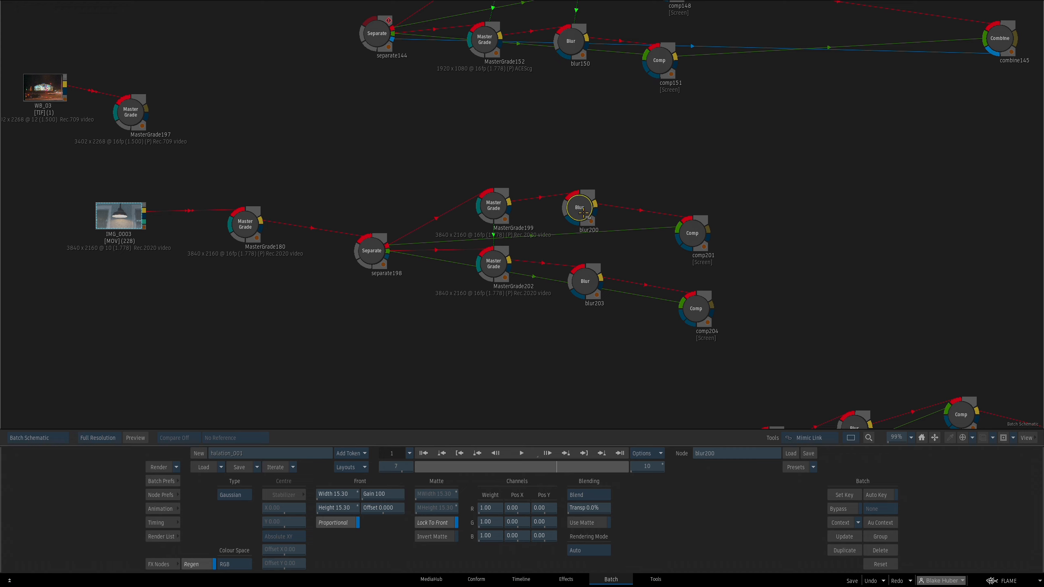
{"action": "left_click_drag", "start_coordinate": [585, 283], "coordinate": [585, 284]}
{"action": "left_click_drag", "start_coordinate": [582, 211], "coordinate": [579, 213]}
{"action": "left_click_drag", "start_coordinate": [585, 282], "coordinate": [582, 284]}
{"action": "left_click_drag", "start_coordinate": [579, 211], "coordinate": [578, 214]}
{"action": "left_click_drag", "start_coordinate": [582, 282], "coordinate": [583, 275]}
{"action": "left_click_drag", "start_coordinate": [579, 214], "coordinate": [577, 215]}
{"action": "left_click_drag", "start_coordinate": [582, 279], "coordinate": [582, 278]}
Add a Combine node fed by comp201 for red, comp204 for green, and separate198's blue output
{"action": "left_click_drag", "start_coordinate": [694, 313], "coordinate": [693, 305]}
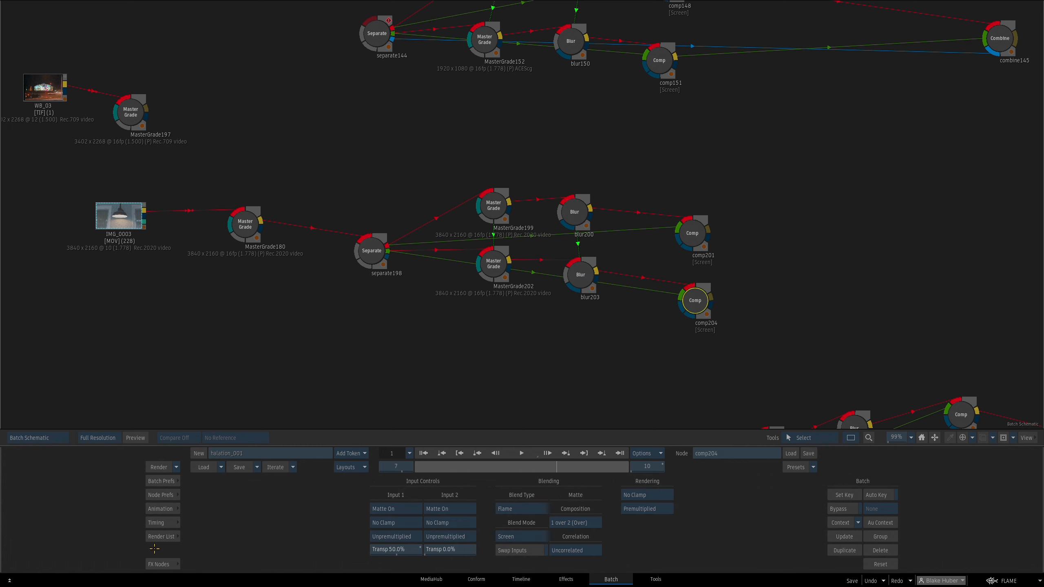
{"action": "left_click", "coordinate": [160, 564]}
{"action": "left_click_drag", "start_coordinate": [558, 535], "coordinate": [740, 297]}
{"action": "left_click_drag", "start_coordinate": [779, 303], "coordinate": [838, 288]}
Assign the new Combine node to Context 1 and MasterGrade180 to Context 2
{"action": "key", "text": "c"}
{"action": "left_click", "coordinate": [838, 289]}
{"action": "left_click", "coordinate": [845, 260]}
{"action": "key", "text": "c"}
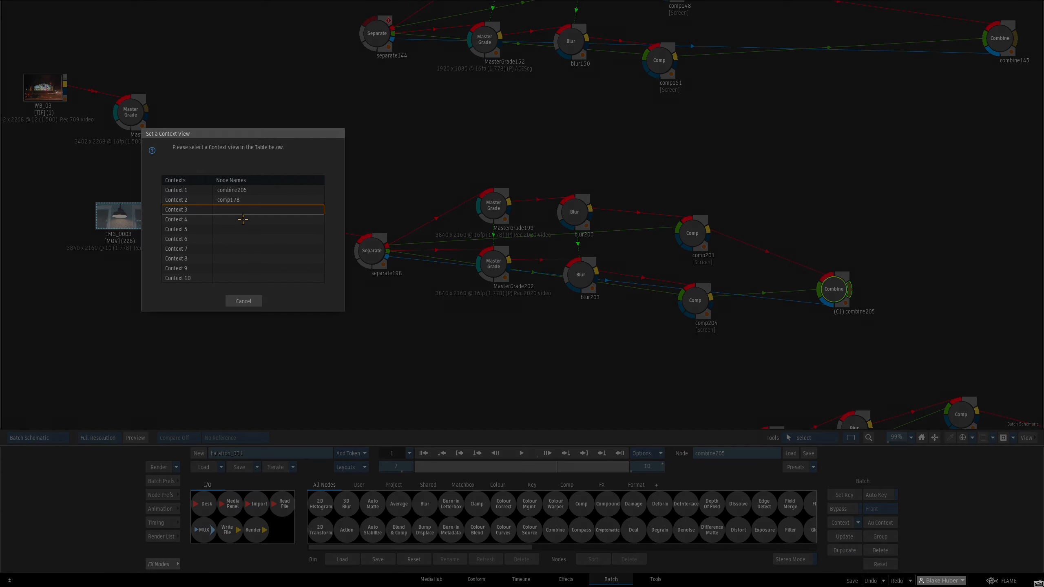
{"action": "left_click", "coordinate": [244, 204]}
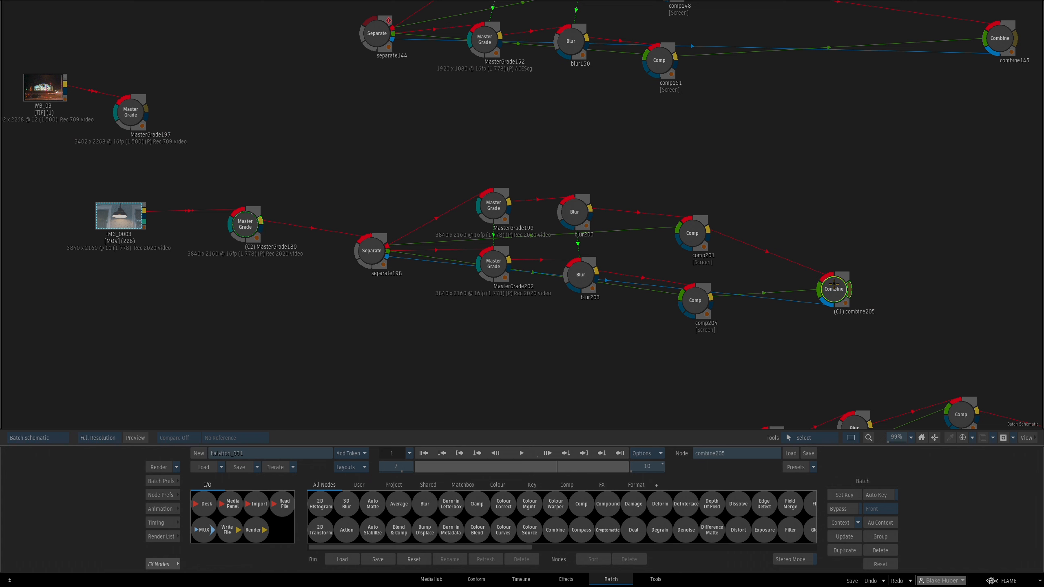
Bring up blur200's controls and compare the combined halation in Context 1 with the ungraded-glow lamp shot in Context 2
{"action": "left_click_drag", "start_coordinate": [833, 293], "coordinate": [834, 295]}
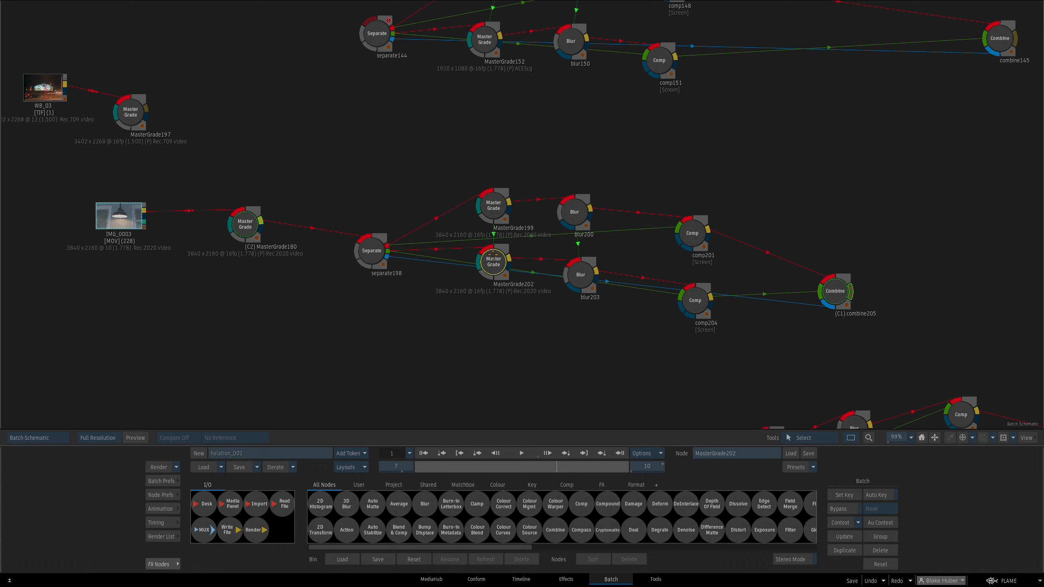
{"action": "double_click", "coordinate": [568, 214]}
{"action": "key", "text": "1"}
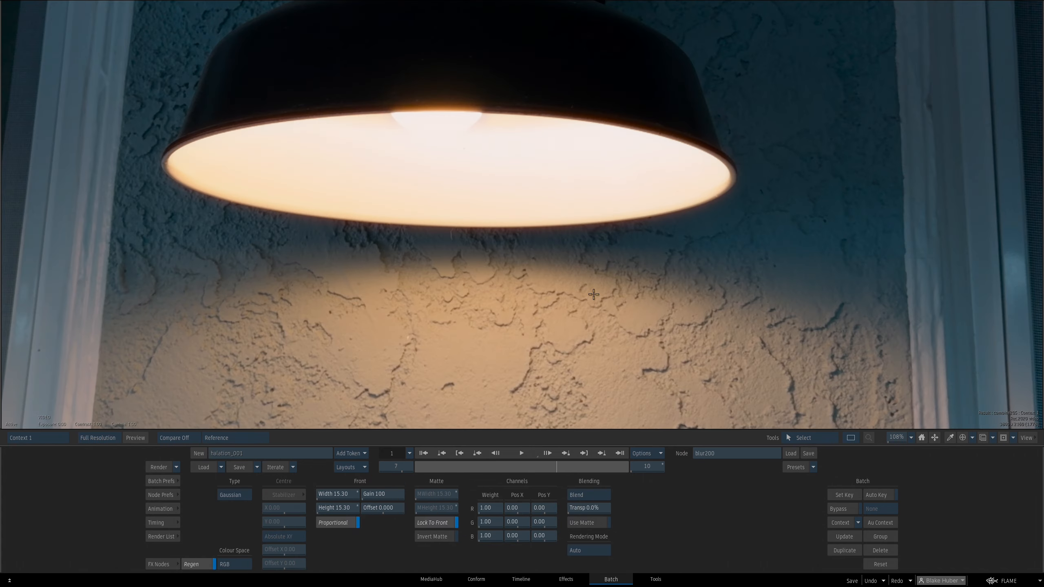
{"action": "left_click_drag", "start_coordinate": [591, 296], "coordinate": [481, 493]}
{"action": "key", "text": "2"}
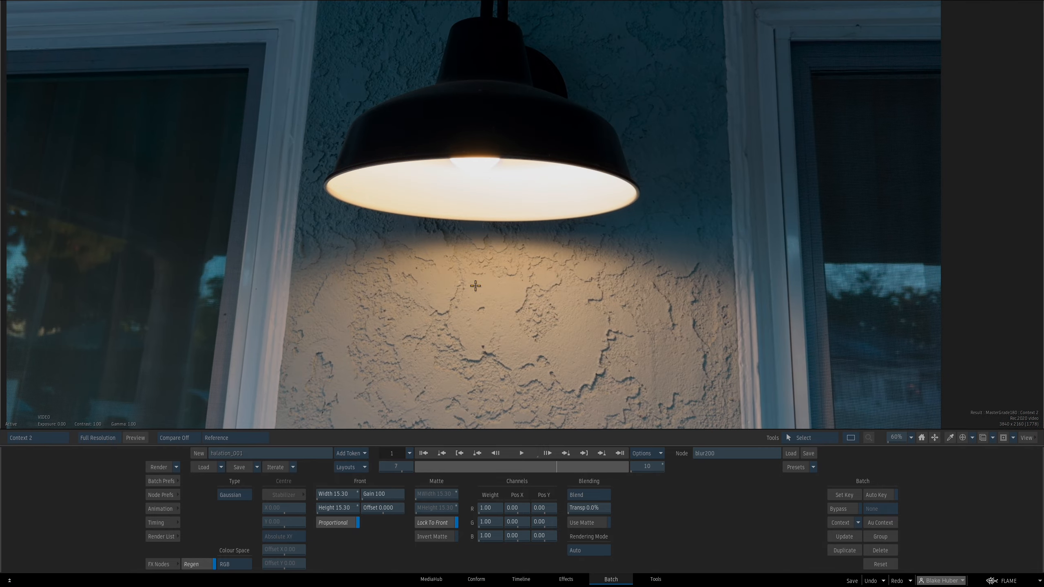
Raise blur200's proportional width and height to 81.50 and its gain to 905 while viewing the combined lamp shot in Context 1
{"action": "key", "text": "1"}
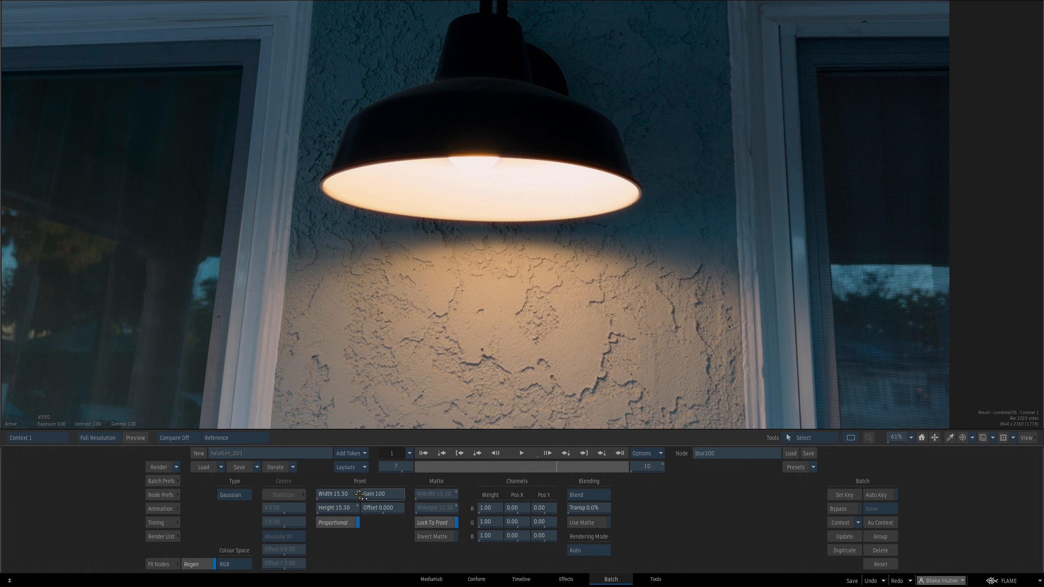
{"action": "left_click_drag", "start_coordinate": [344, 494], "coordinate": [460, 485]}
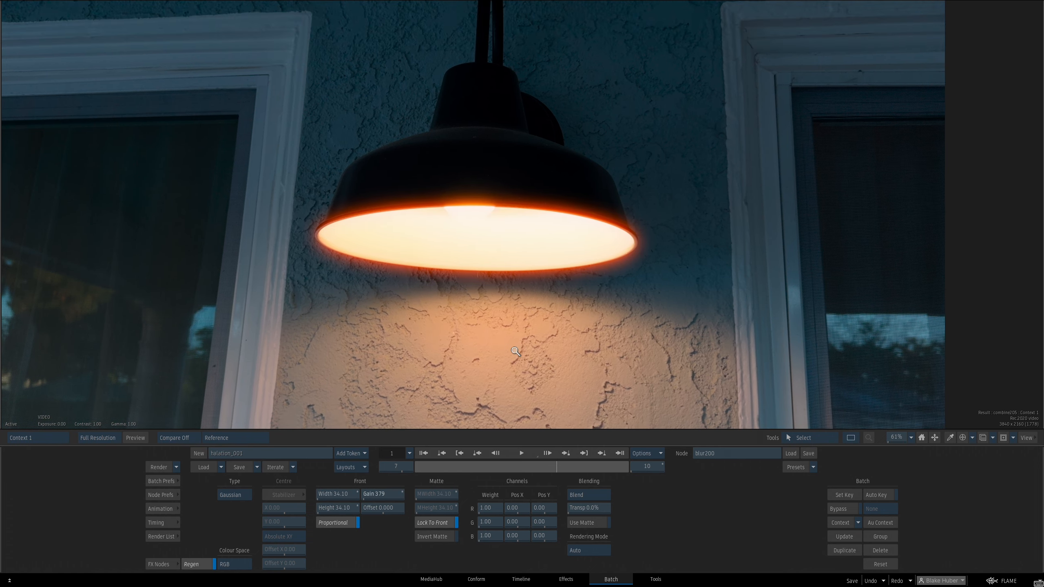
{"action": "scroll", "coordinate": [503, 382], "scroll_direction": "up", "scroll_amount": 3}
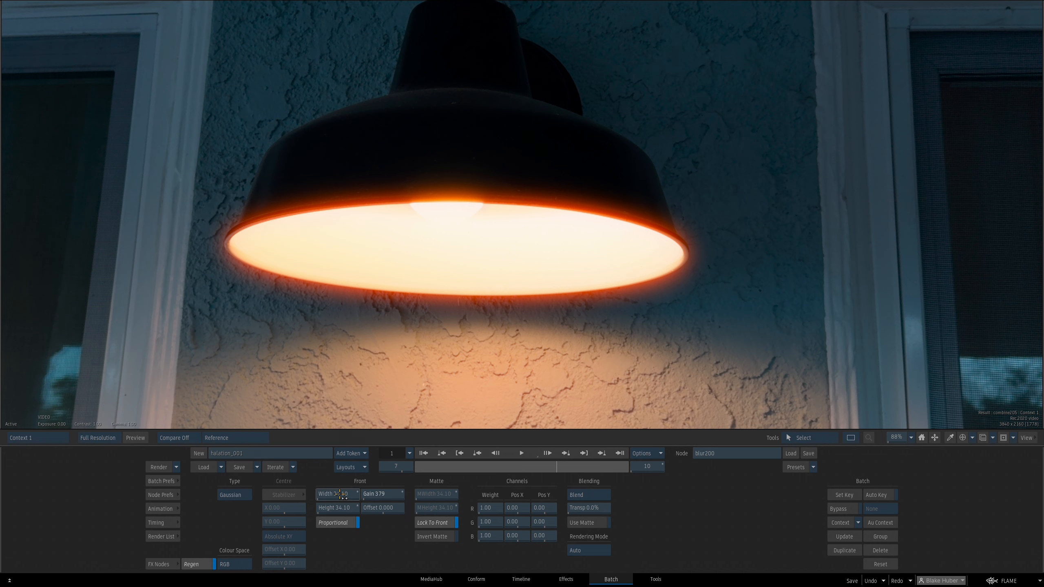
{"action": "left_click_drag", "start_coordinate": [334, 493], "coordinate": [489, 462]}
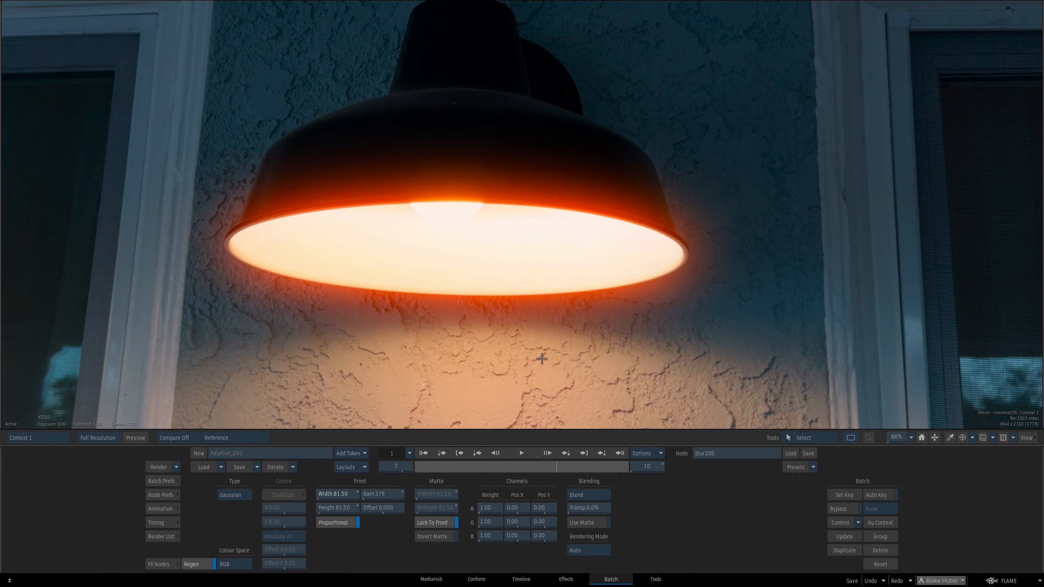
{"action": "left_click_drag", "start_coordinate": [564, 330], "coordinate": [509, 353]}
{"action": "left_click_drag", "start_coordinate": [380, 493], "coordinate": [542, 467]}
{"action": "left_click_drag", "start_coordinate": [678, 341], "coordinate": [594, 344]}
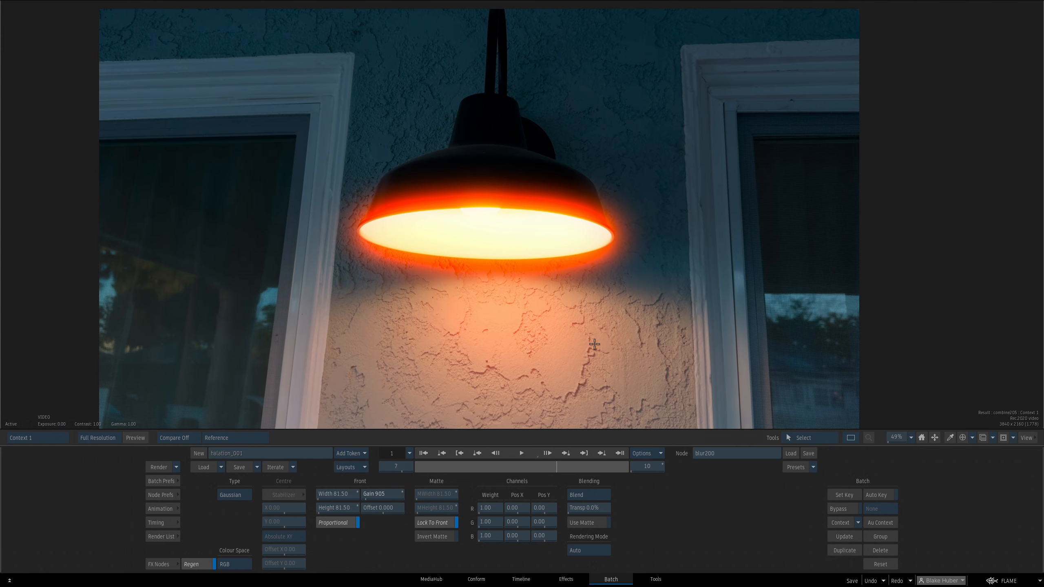
Reduce blur200's gain to 527 and its proportional width and height to 75.70
{"action": "left_click_drag", "start_coordinate": [382, 494], "coordinate": [274, 469]}
{"action": "left_click_drag", "start_coordinate": [348, 495], "coordinate": [316, 458]}
{"action": "key", "text": "Escape"}
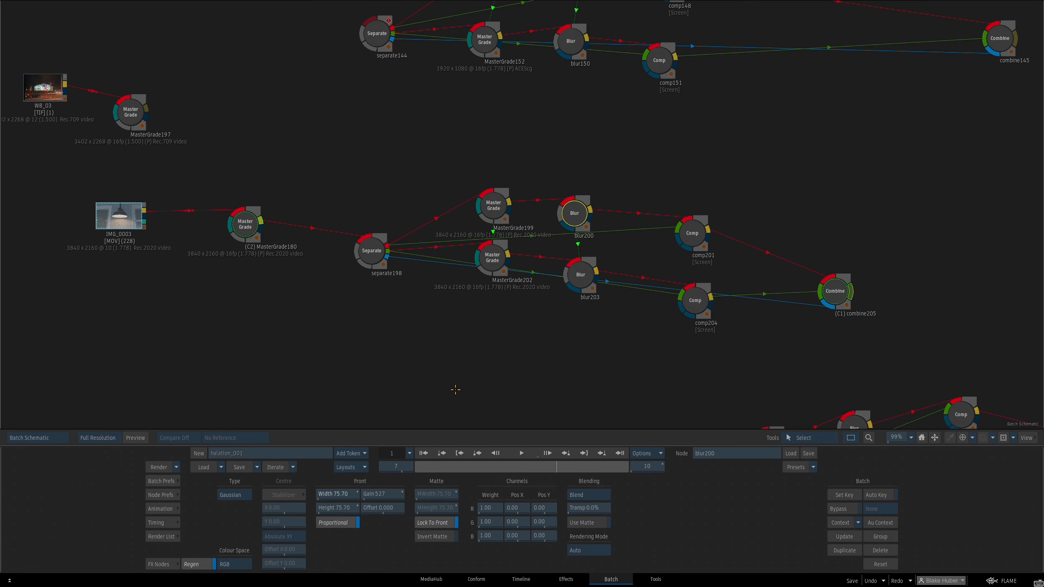
Examine the natural halation around the traffic light and street lamps in MasterGrade197's result
{"action": "left_click_drag", "start_coordinate": [384, 129], "coordinate": [397, 302]}
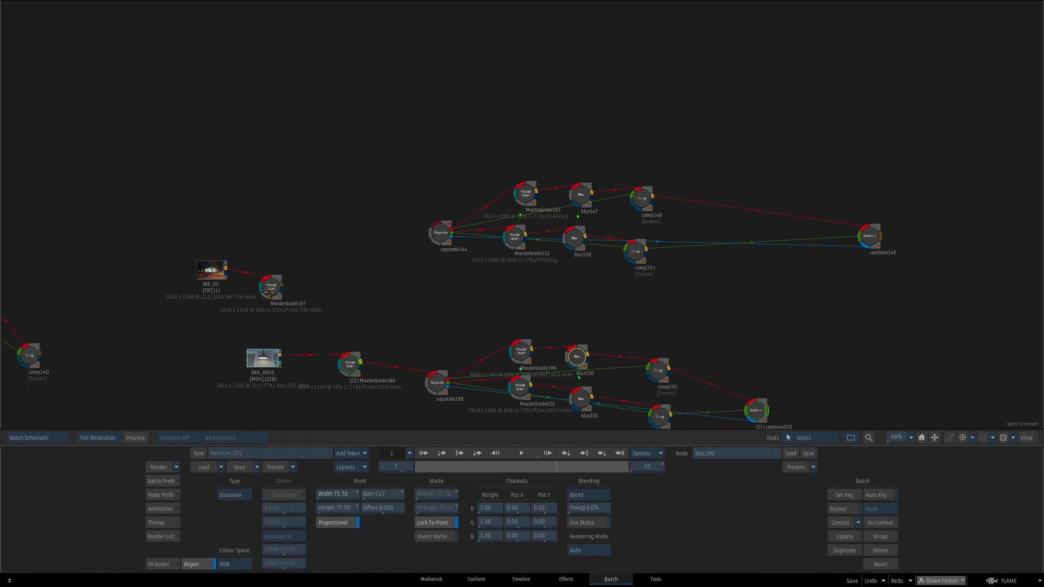
{"action": "left_click", "coordinate": [270, 290]}
{"action": "key", "text": "F4"}
{"action": "left_click_drag", "start_coordinate": [449, 237], "coordinate": [354, 208]}
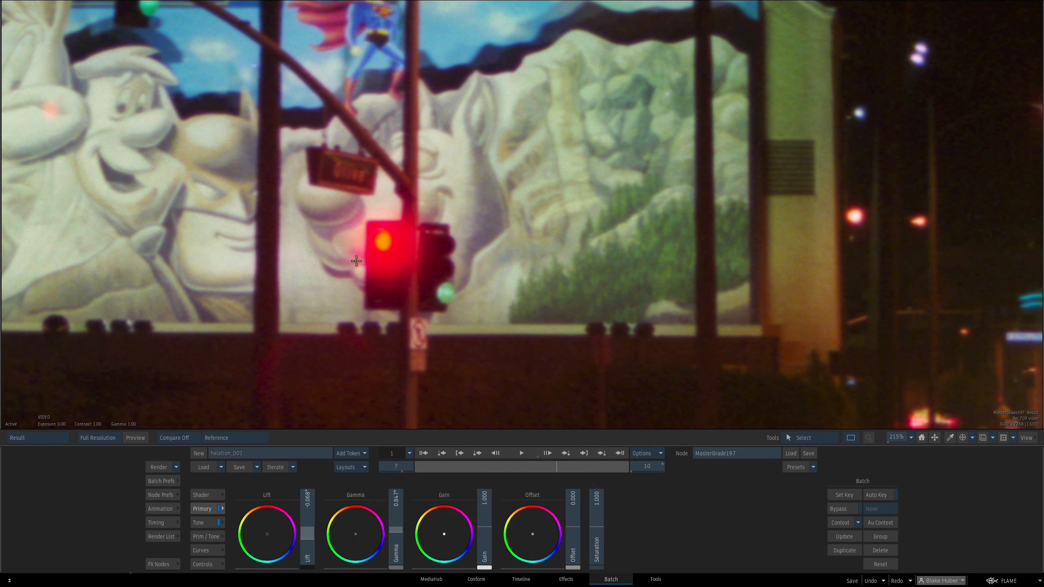
{"action": "left_click_drag", "start_coordinate": [508, 261], "coordinate": [464, 171]}
{"action": "left_click_drag", "start_coordinate": [752, 75], "coordinate": [595, 414]}
{"action": "left_click_drag", "start_coordinate": [581, 192], "coordinate": [564, 244]}
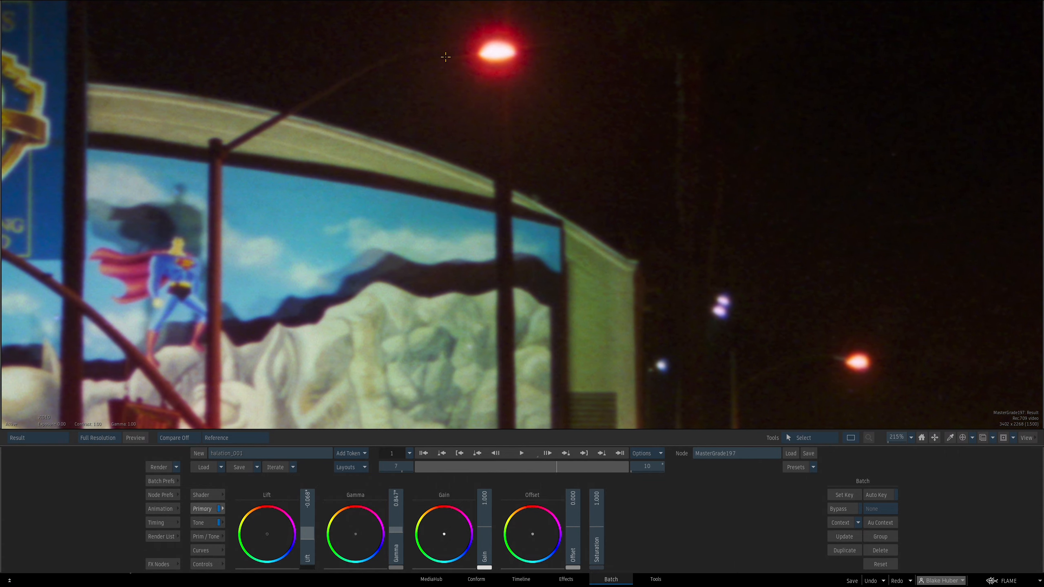
{"action": "left_click_drag", "start_coordinate": [751, 338], "coordinate": [641, 237]}
{"action": "left_click_drag", "start_coordinate": [639, 332], "coordinate": [940, 223]}
{"action": "key", "text": "Escape"}
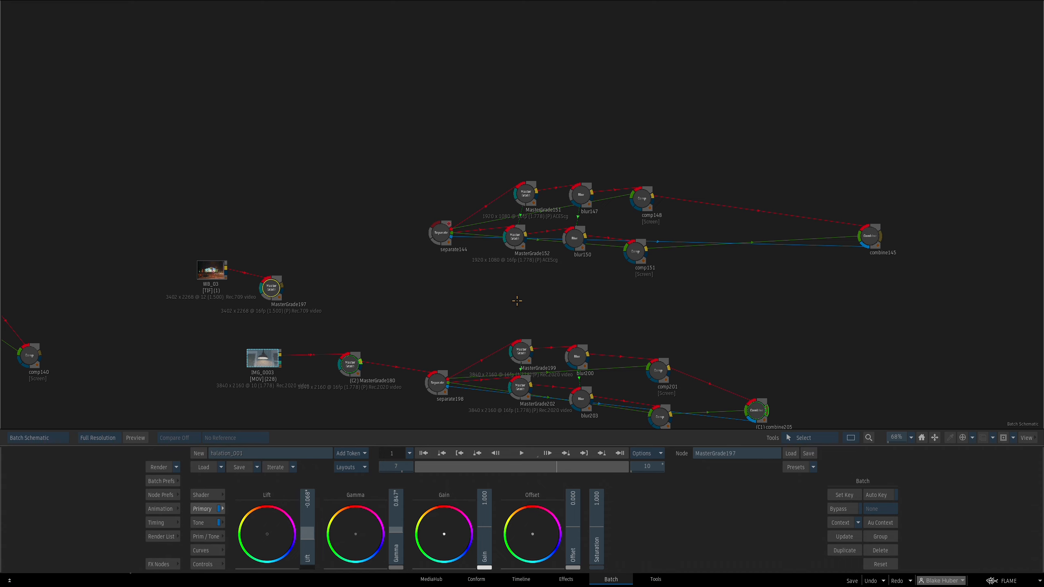
Review the lamp branch starting at separate198 and its combined result in Context 1
{"action": "left_click_drag", "start_coordinate": [598, 279], "coordinate": [579, 216]}
{"action": "left_click_drag", "start_coordinate": [480, 355], "coordinate": [437, 331]}
{"action": "left_click_drag", "start_coordinate": [713, 304], "coordinate": [721, 306]}
{"action": "left_click", "coordinate": [390, 279]}
{"action": "key", "text": "Escape"}
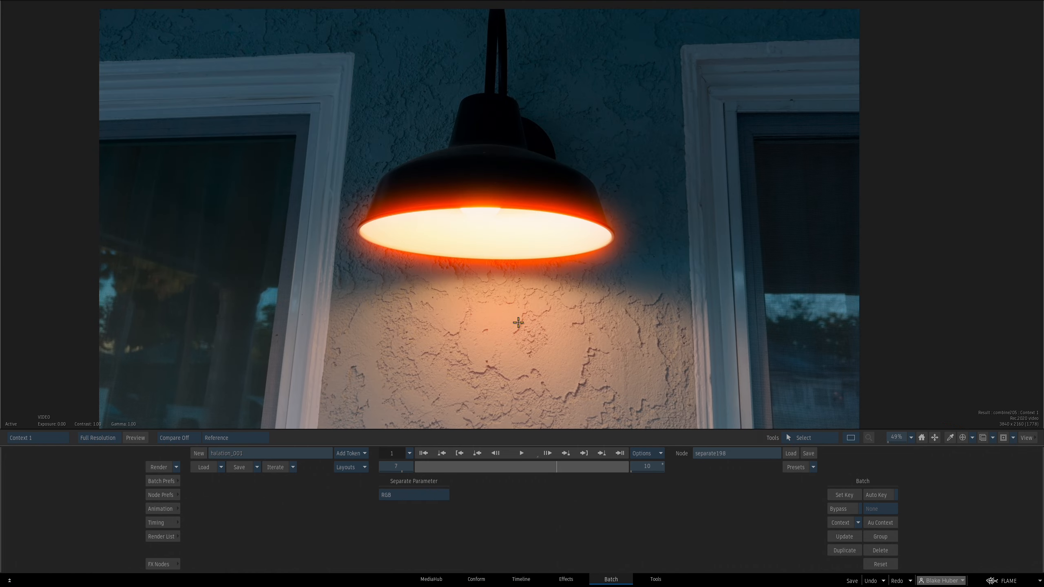
{"action": "key", "text": "Escape"}
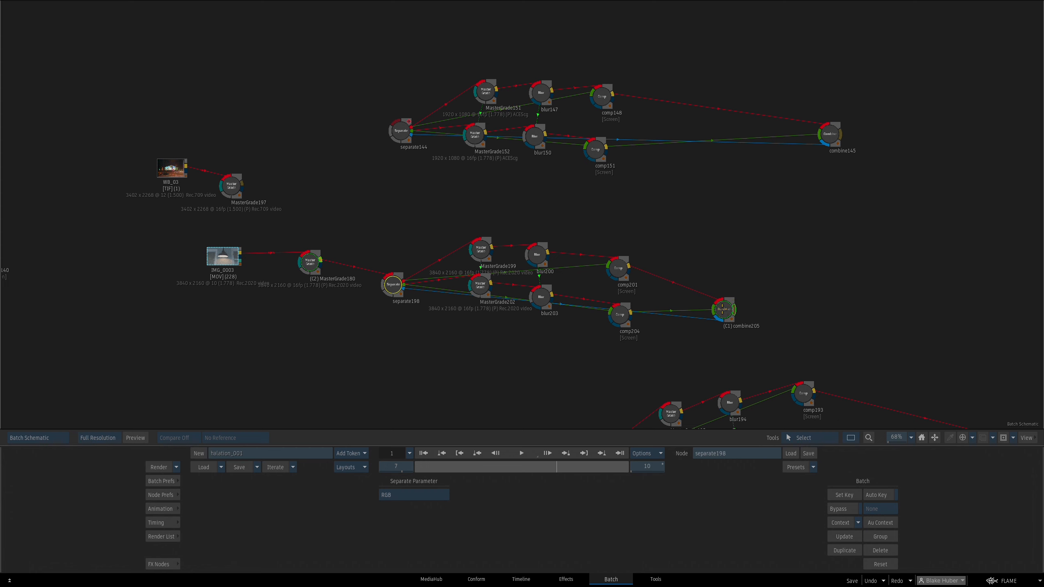
Nudge combine205, MasterGrade199 and blur200 to tidy the lamp branch in the schematic
{"action": "left_click_drag", "start_coordinate": [723, 309], "coordinate": [728, 306]}
{"action": "left_click_drag", "start_coordinate": [481, 249], "coordinate": [480, 247]}
{"action": "left_click", "coordinate": [537, 255]}
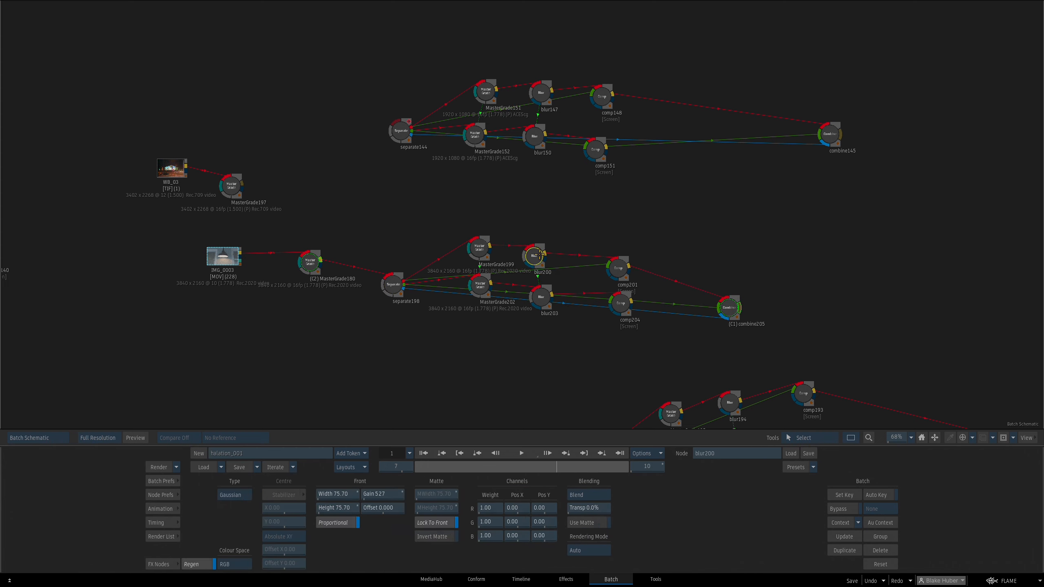
Lower blur200's proportional width and height to 63.10 and its gain to 255 for a subtler glow
{"action": "key", "text": "F4"}
{"action": "key", "text": "F4"}
{"action": "scroll", "coordinate": [567, 300], "scroll_direction": "down", "scroll_amount": 4}
{"action": "scroll", "coordinate": [566, 300], "scroll_direction": "up", "scroll_amount": 4}
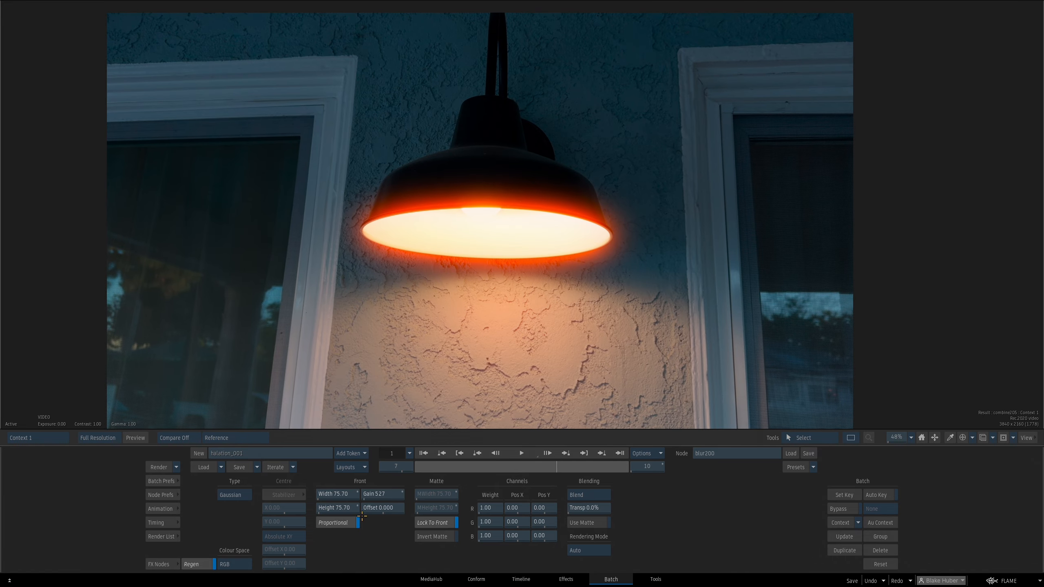
{"action": "left_click_drag", "start_coordinate": [386, 498], "coordinate": [373, 479]}
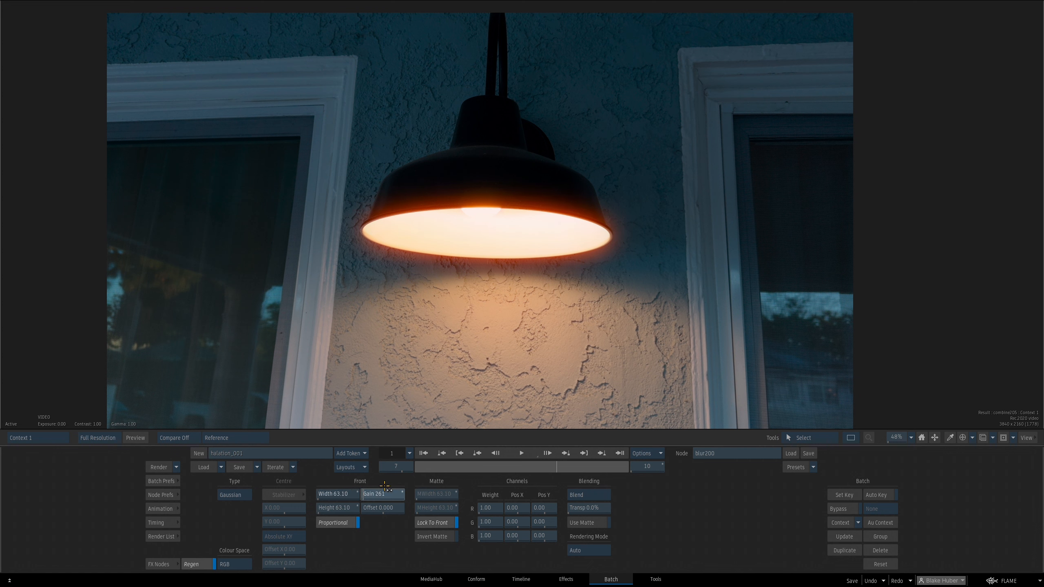
{"action": "left_click_drag", "start_coordinate": [549, 371], "coordinate": [568, 334]}
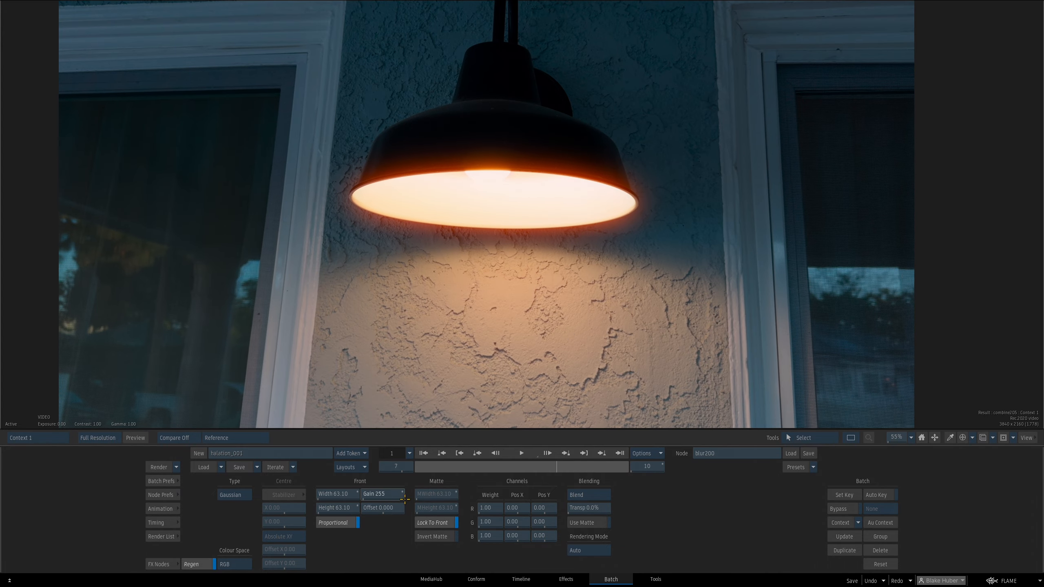
Test comp204's Input 1 transparency at 100% to remove the green glow, and return it to 50%
{"action": "key", "text": "Tab"}
{"action": "left_click", "coordinate": [618, 308]}
{"action": "left_click_drag", "start_coordinate": [621, 307], "coordinate": [622, 301]}
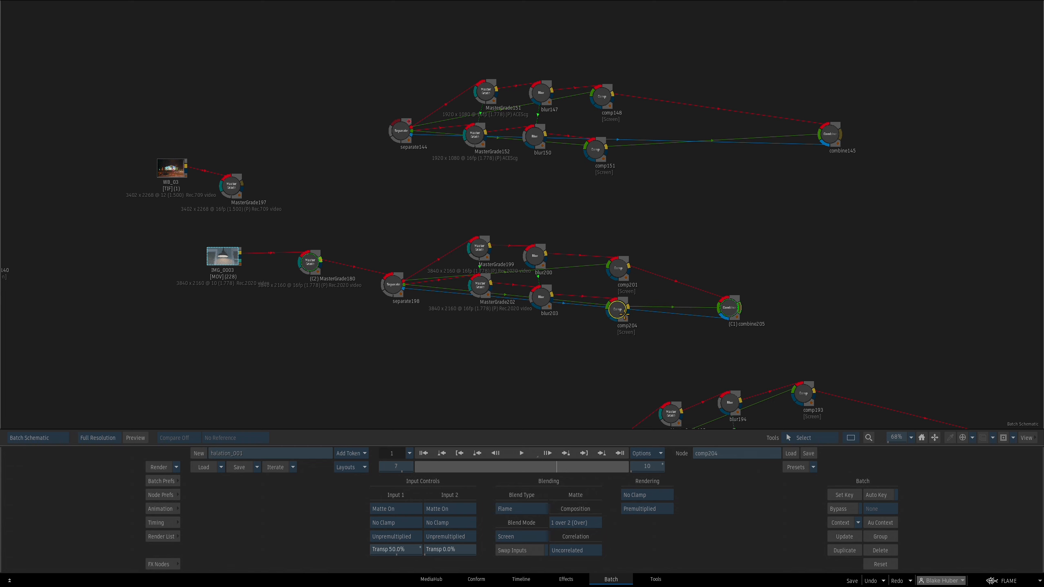
{"action": "key", "text": "Tab"}
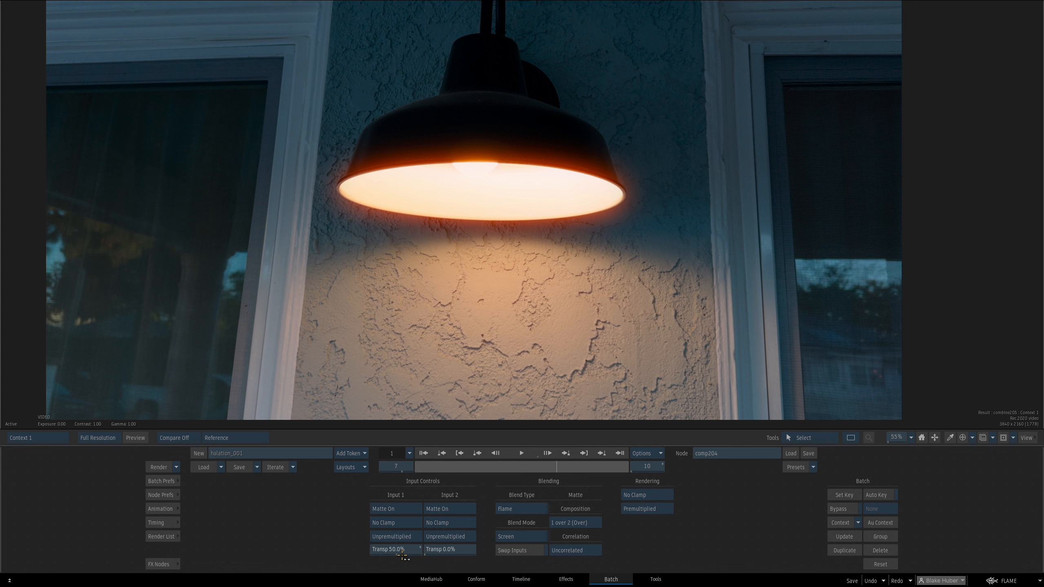
{"action": "left_click_drag", "start_coordinate": [409, 552], "coordinate": [433, 551]}
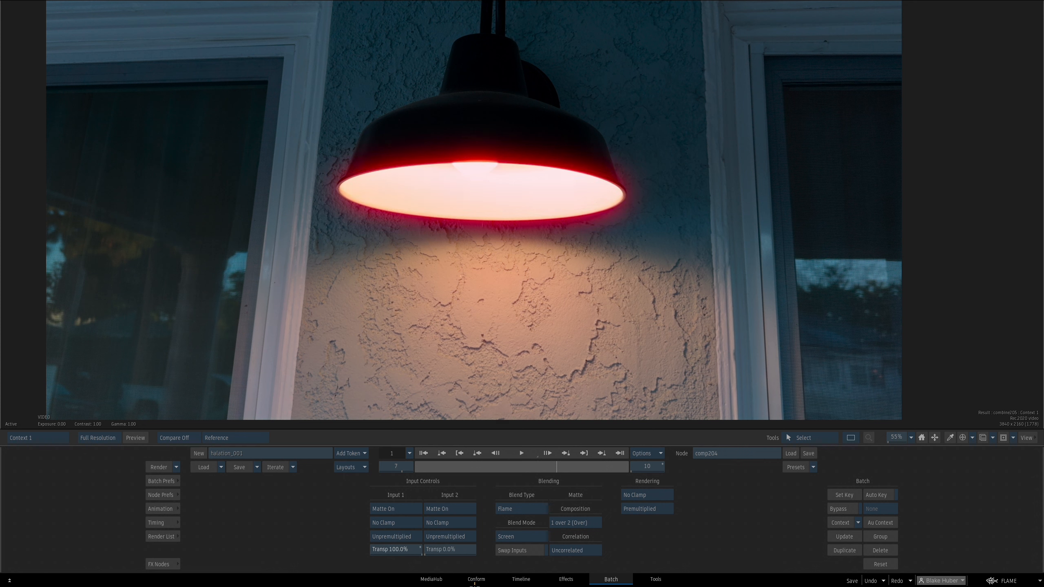
{"action": "left_click_drag", "start_coordinate": [414, 555], "coordinate": [398, 551]}
{"action": "left_click", "coordinate": [399, 550]}
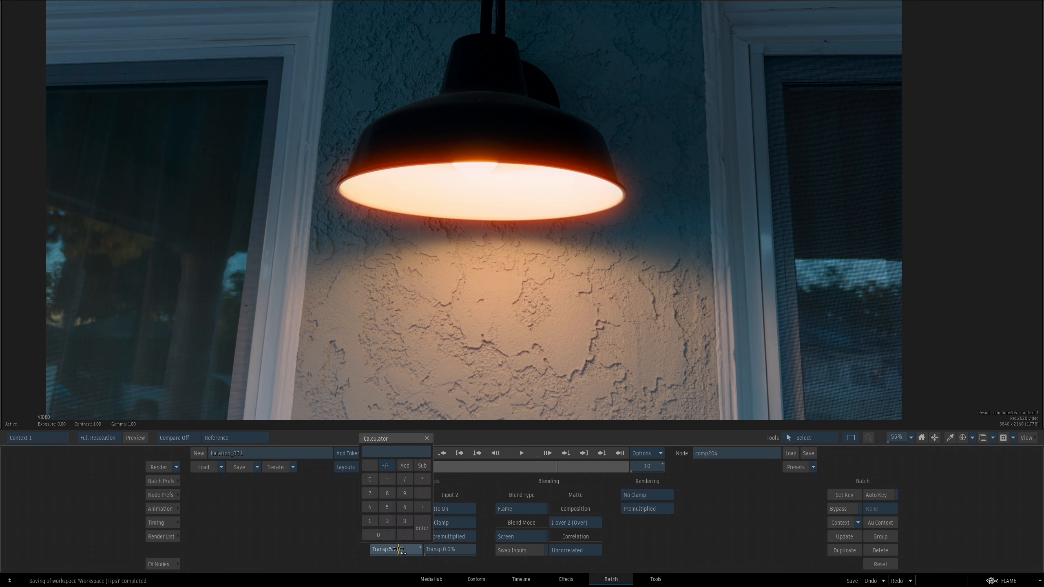
{"action": "key", "text": "Return"}
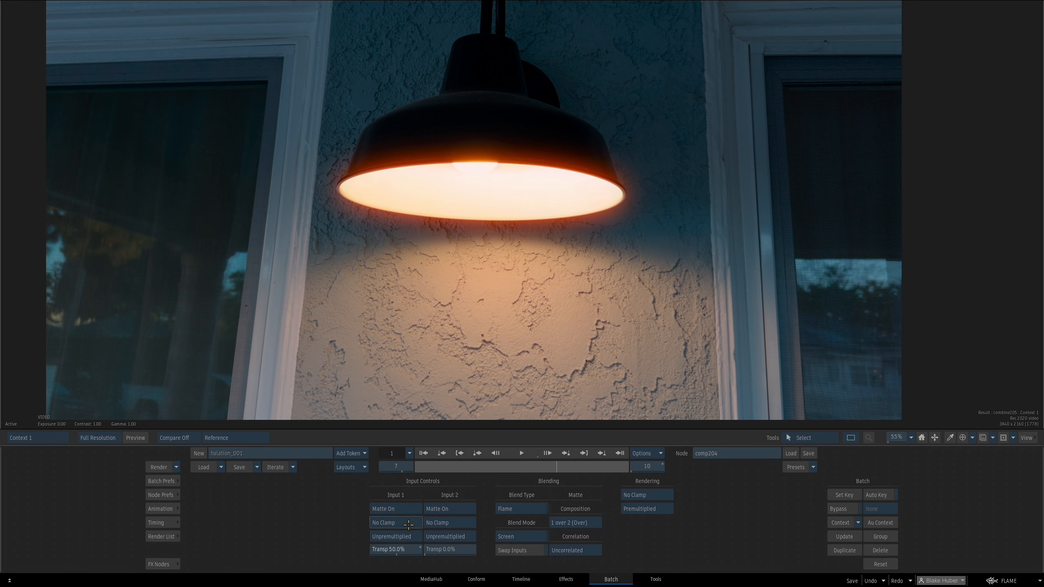
Test comp204's Input 1 transparency at 0% for full green glow, and reset it to 50%
{"action": "left_click_drag", "start_coordinate": [401, 550], "coordinate": [379, 537]}
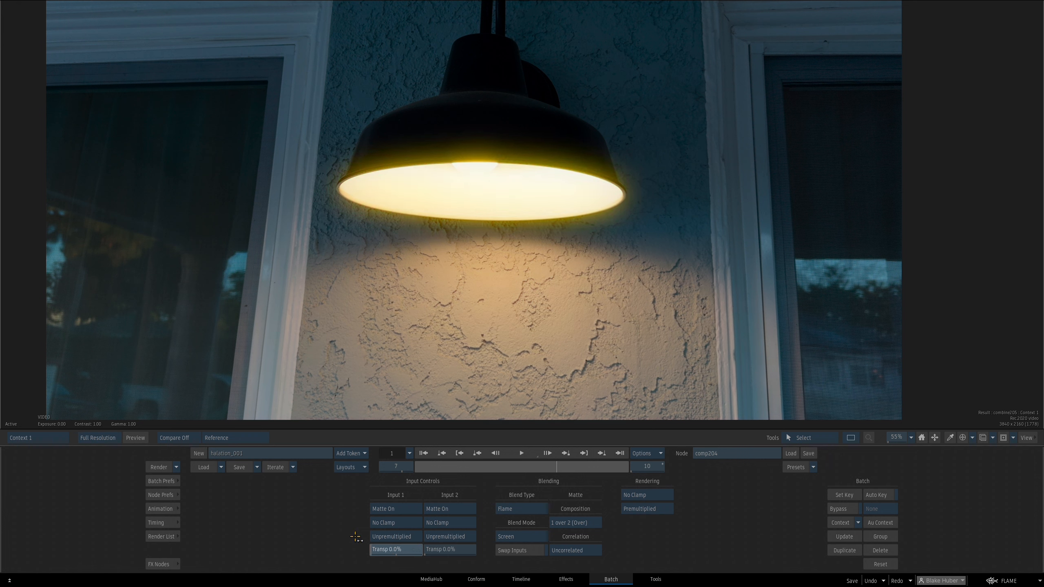
{"action": "left_click_drag", "start_coordinate": [365, 538], "coordinate": [405, 546]}
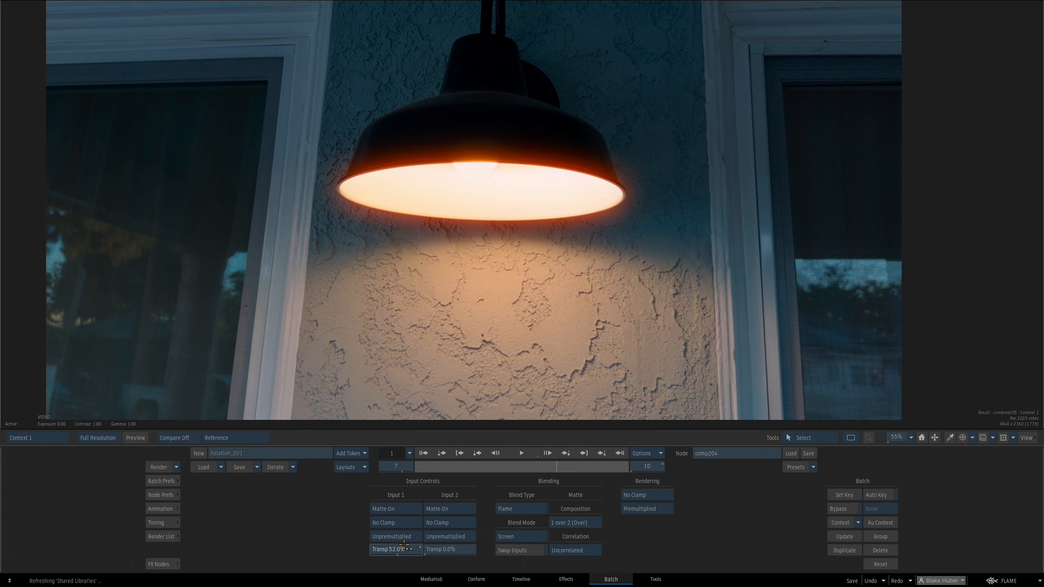
{"action": "left_click", "coordinate": [418, 547]}
{"action": "type", "text": "50"}
{"action": "key", "text": "Return"}
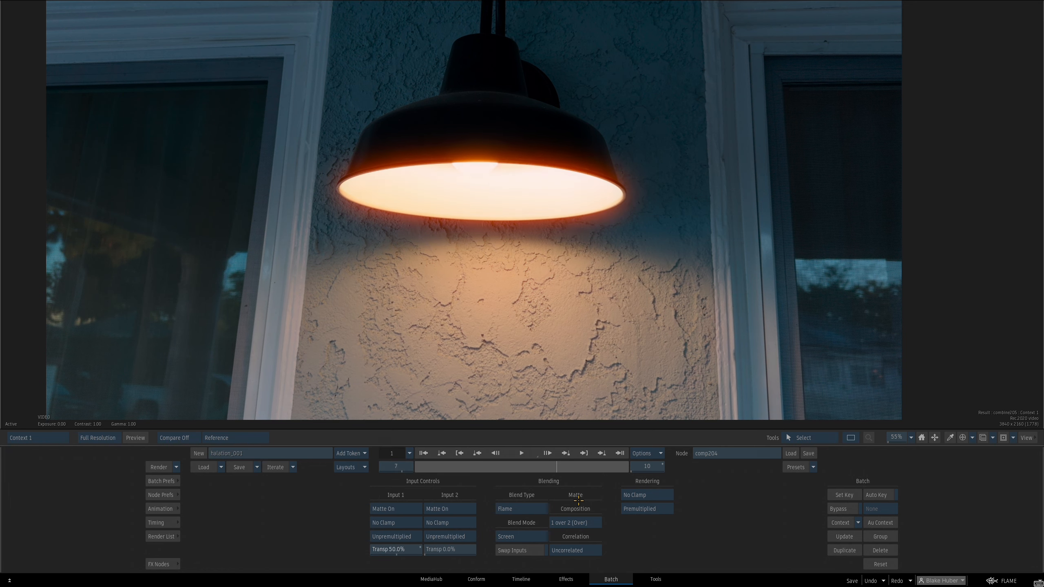
Compare the original graded lamp shot in Context 2 with combine205's halation result in Context 1
{"action": "scroll", "coordinate": [523, 321], "scroll_direction": "down", "scroll_amount": 1}
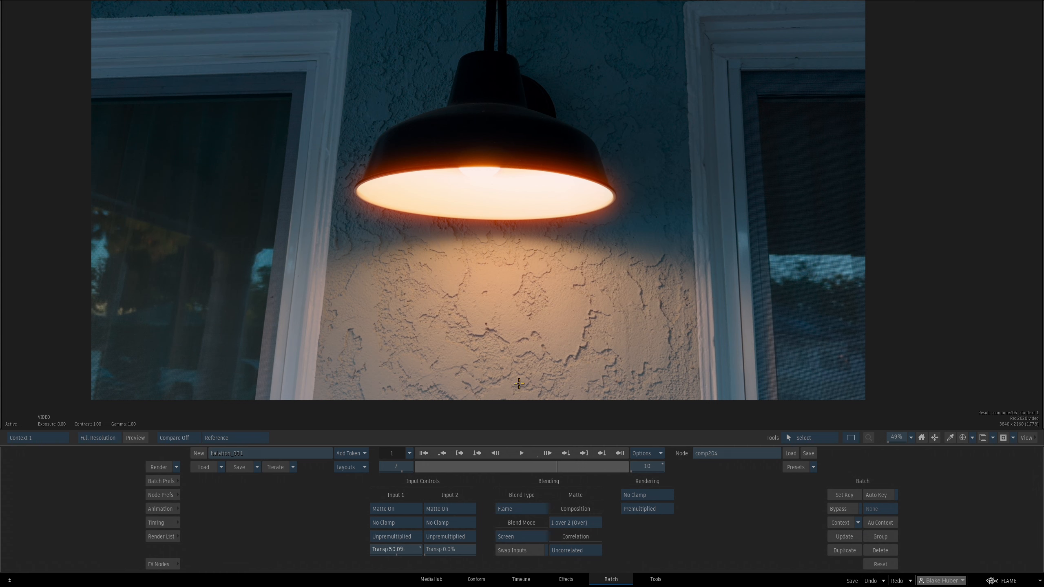
{"action": "key", "text": "grave"}
{"action": "left_click", "coordinate": [728, 245]}
{"action": "left_click_drag", "start_coordinate": [727, 244], "coordinate": [726, 245]}
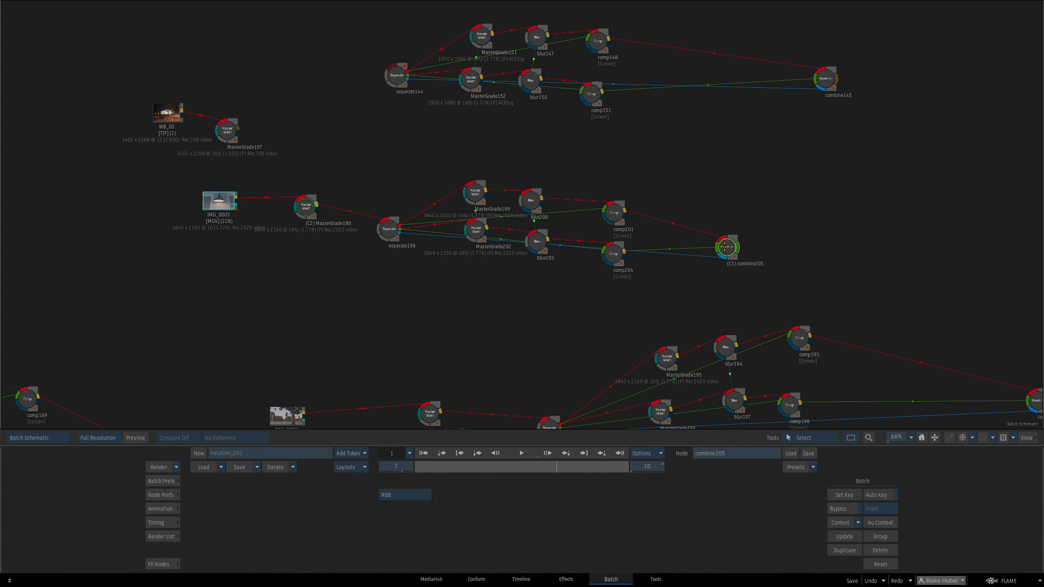
{"action": "key", "text": "grave"}
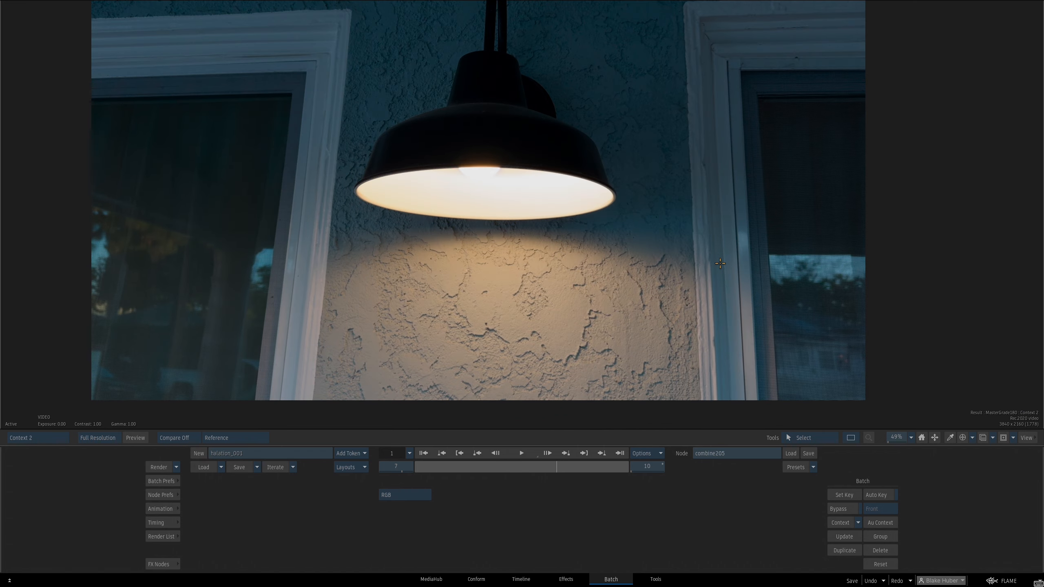
{"action": "key", "text": "1"}
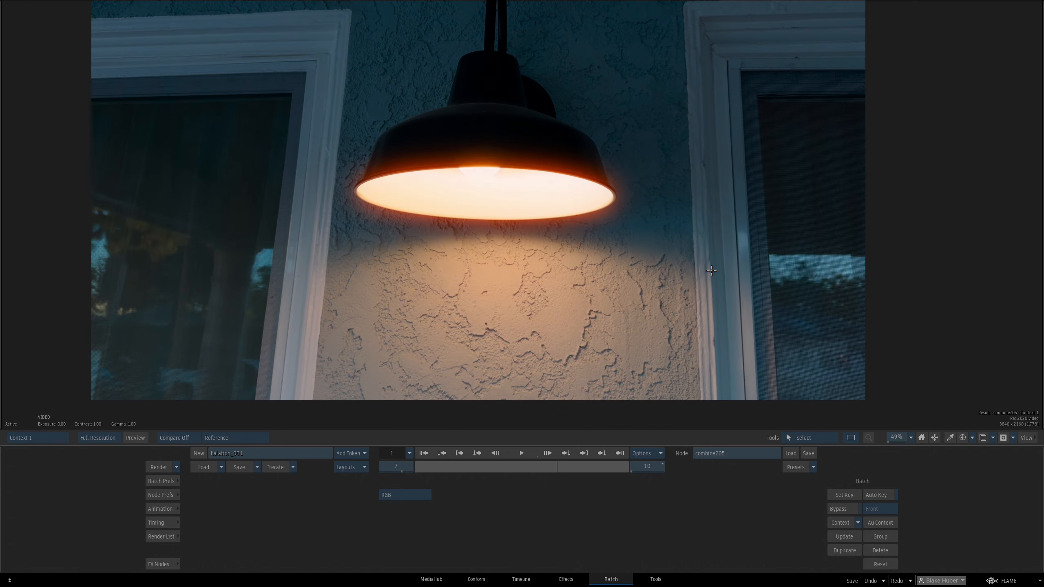
Set blur200's proportional width and height to 117.10 and its gain to 466 while viewing Context 1
{"action": "key", "text": "grave"}
{"action": "left_click", "coordinate": [534, 201]}
{"action": "key", "text": "F4"}
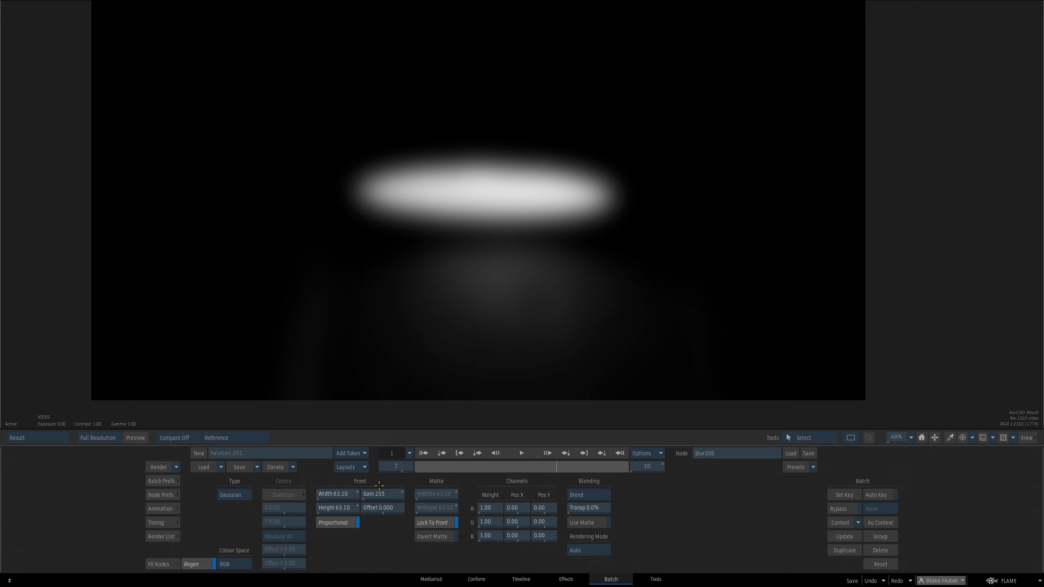
{"action": "key", "text": "1"}
{"action": "left_click_drag", "start_coordinate": [385, 499], "coordinate": [437, 492]}
{"action": "left_click_drag", "start_coordinate": [346, 496], "coordinate": [494, 455]}
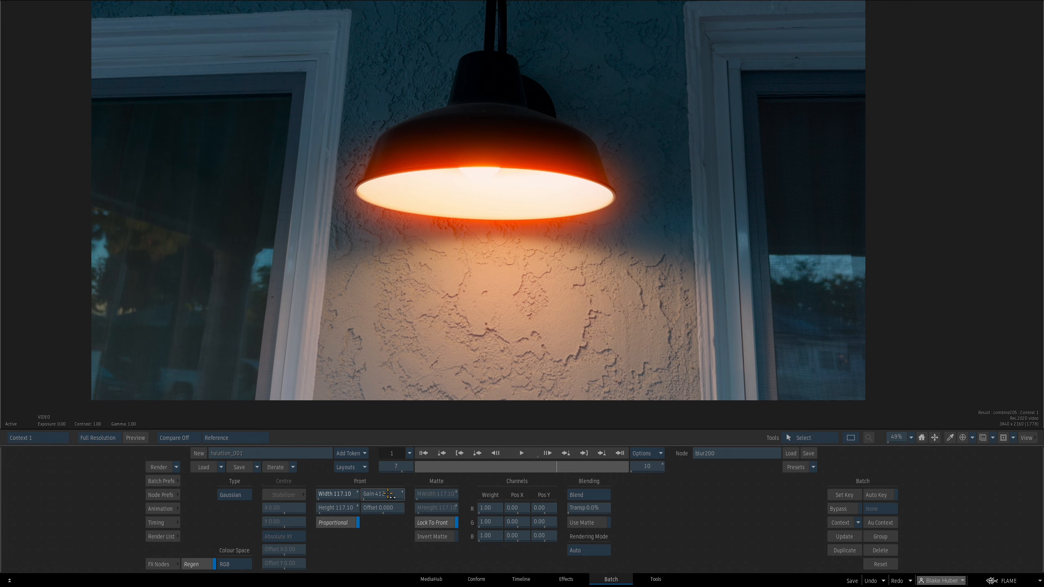
{"action": "left_click_drag", "start_coordinate": [402, 496], "coordinate": [419, 497]}
{"action": "scroll", "coordinate": [508, 338], "scroll_direction": "down", "scroll_amount": 3}
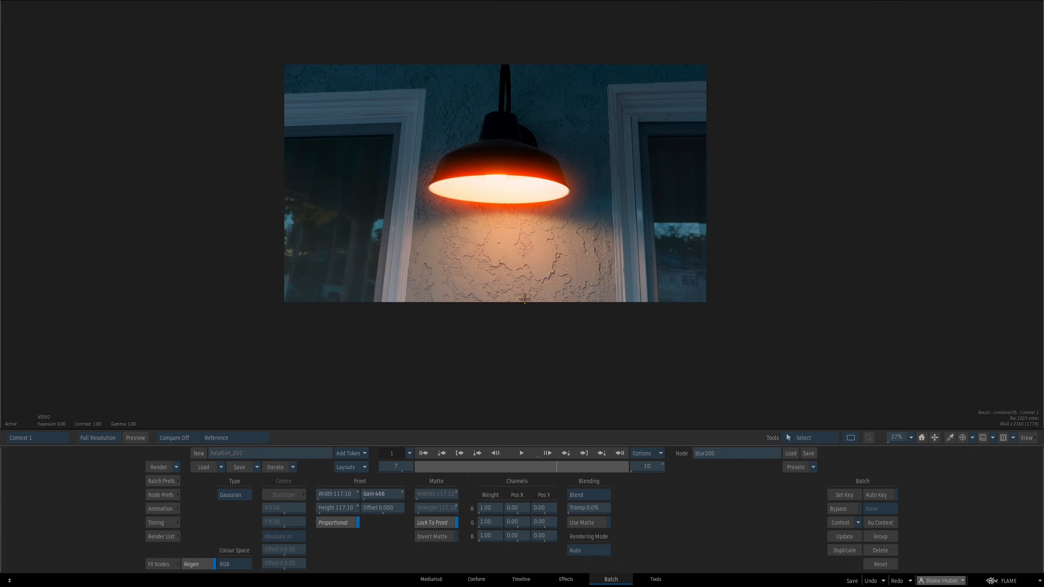
{"action": "left_click_drag", "start_coordinate": [471, 233], "coordinate": [475, 207]}
{"action": "key", "text": "Escape"}
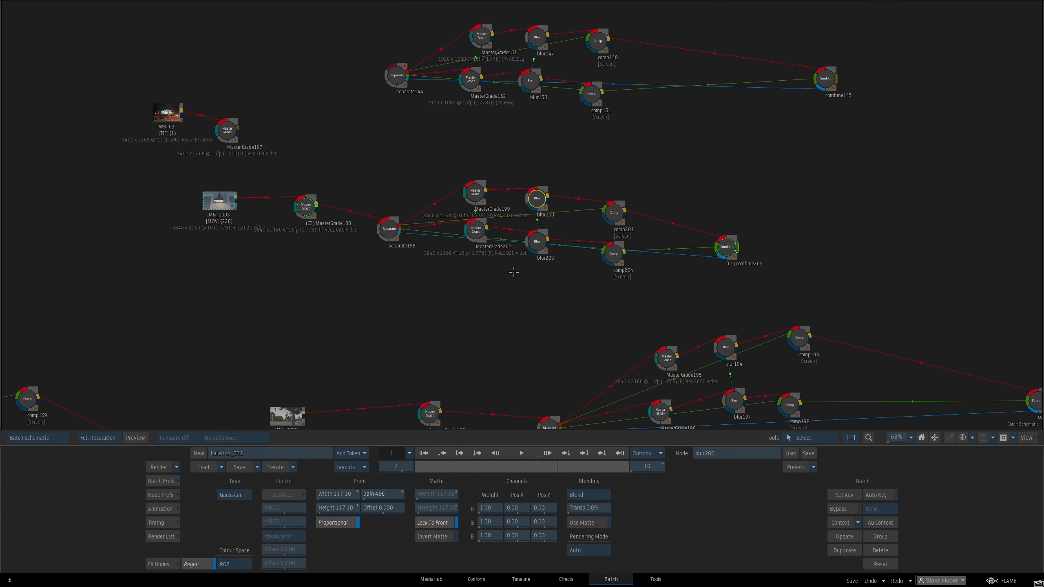
Inspect the IMG_0008 clip and its MasterGrade185 result in the lower branch
{"action": "left_click_drag", "start_coordinate": [548, 303], "coordinate": [534, 213]}
{"action": "scroll", "coordinate": [534, 212], "scroll_direction": "down", "scroll_amount": 2}
{"action": "left_click", "coordinate": [304, 315]}
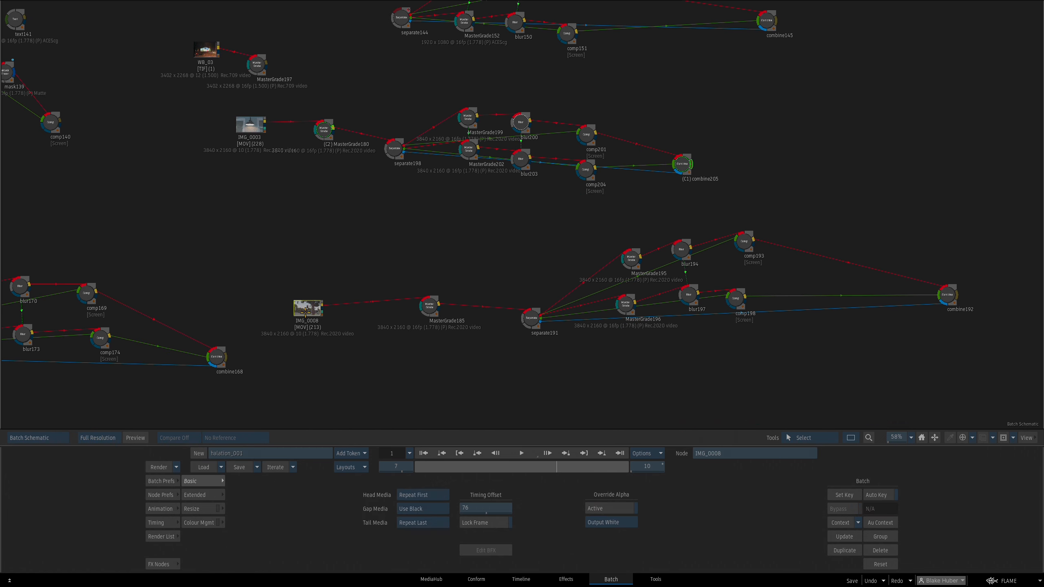
{"action": "left_click", "coordinate": [432, 306]}
{"action": "key", "text": "F4"}
{"action": "key", "text": "Escape"}
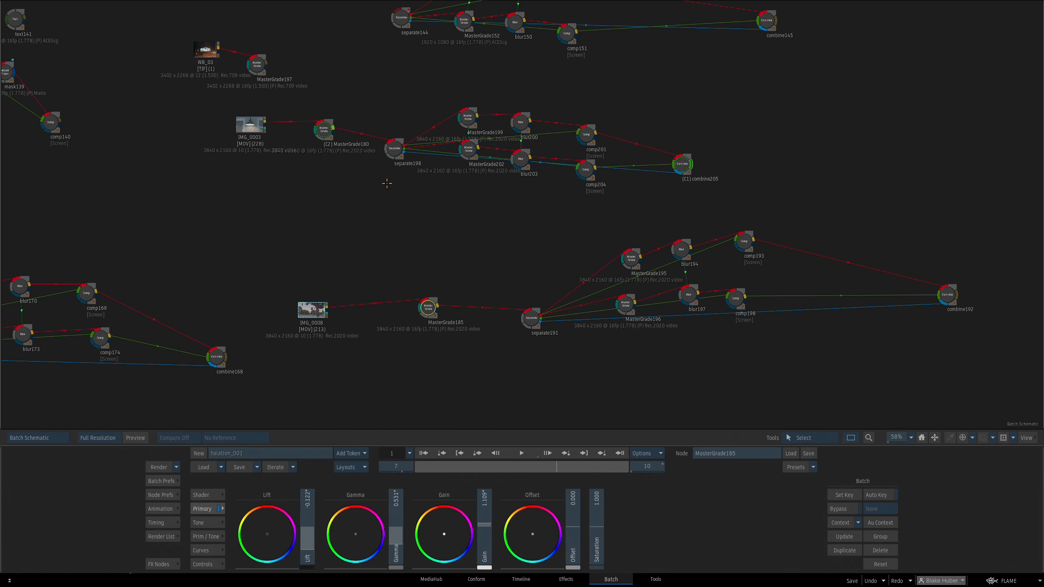
Bring up MasterGrade197's street scene again and study the red glow around the traffic light up close
{"action": "left_click_drag", "start_coordinate": [280, 108], "coordinate": [299, 160]}
{"action": "left_click", "coordinate": [272, 116]}
{"action": "key", "text": "F4"}
{"action": "scroll", "coordinate": [466, 163], "scroll_direction": "up", "scroll_amount": 6}
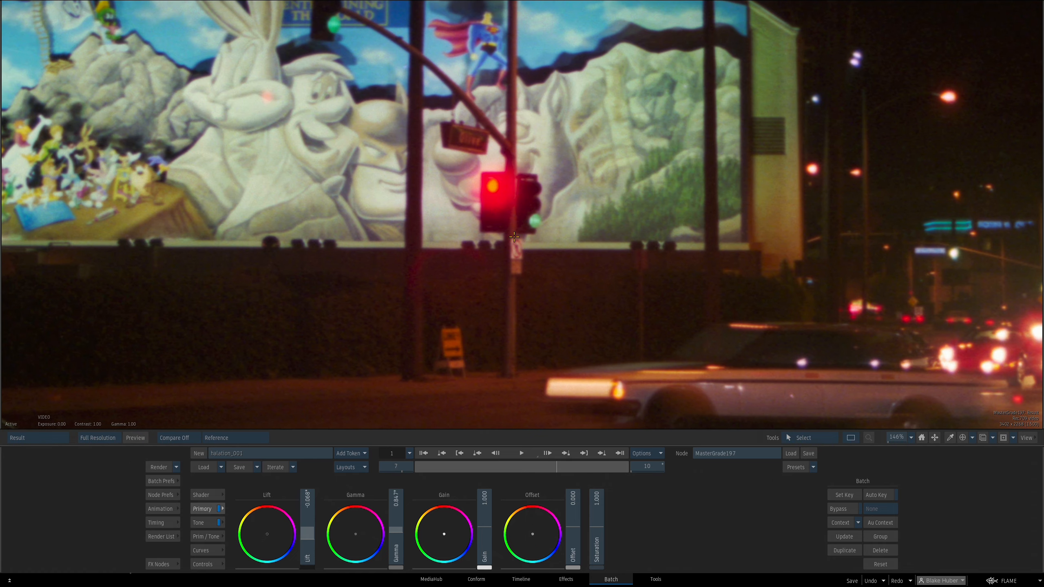
Disconnect the separate191-to-combine192 halation tree from MasterGrade185 and move the whole tree slightly away from the clip nodes
{"action": "key", "text": "Escape"}
{"action": "left_click_drag", "start_coordinate": [519, 369], "coordinate": [505, 276]}
{"action": "left_click_drag", "start_coordinate": [505, 292], "coordinate": [493, 319], "text": "ctrl"}
{"action": "scroll", "coordinate": [544, 213], "scroll_direction": "down", "scroll_amount": 3}
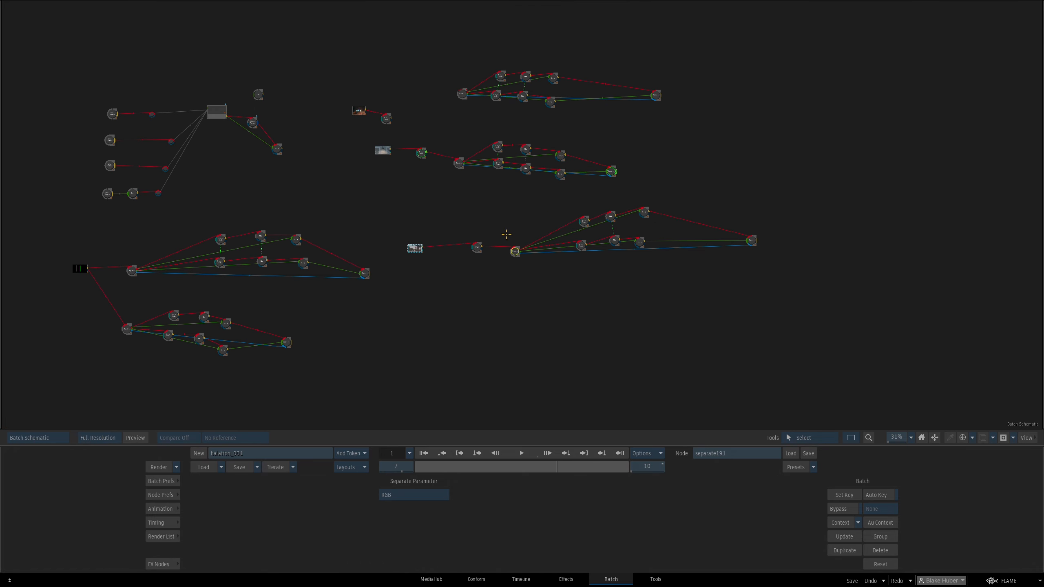
{"action": "left_click_drag", "start_coordinate": [502, 210], "coordinate": [759, 293]}
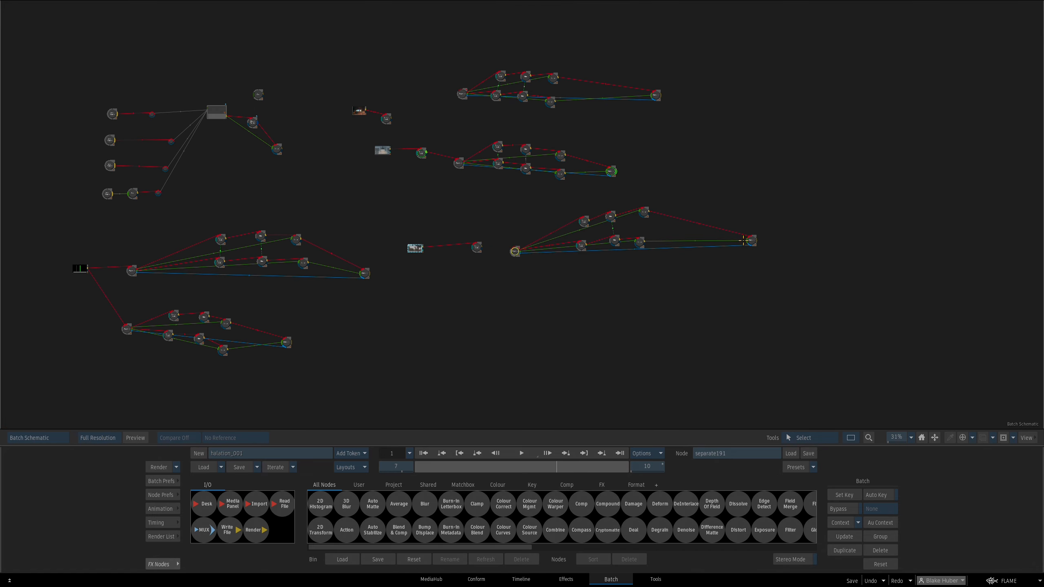
{"action": "left_click_drag", "start_coordinate": [751, 243], "coordinate": [750, 260]}
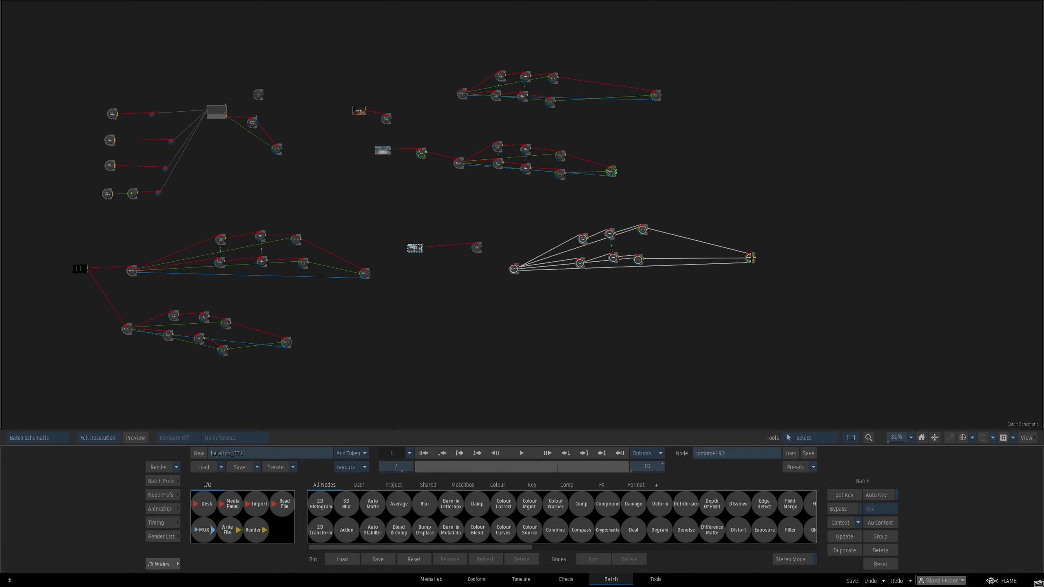
Save the combine192 halation tree to the User node bin under the name halation
{"action": "scroll", "coordinate": [635, 337], "scroll_direction": "up", "scroll_amount": 1}
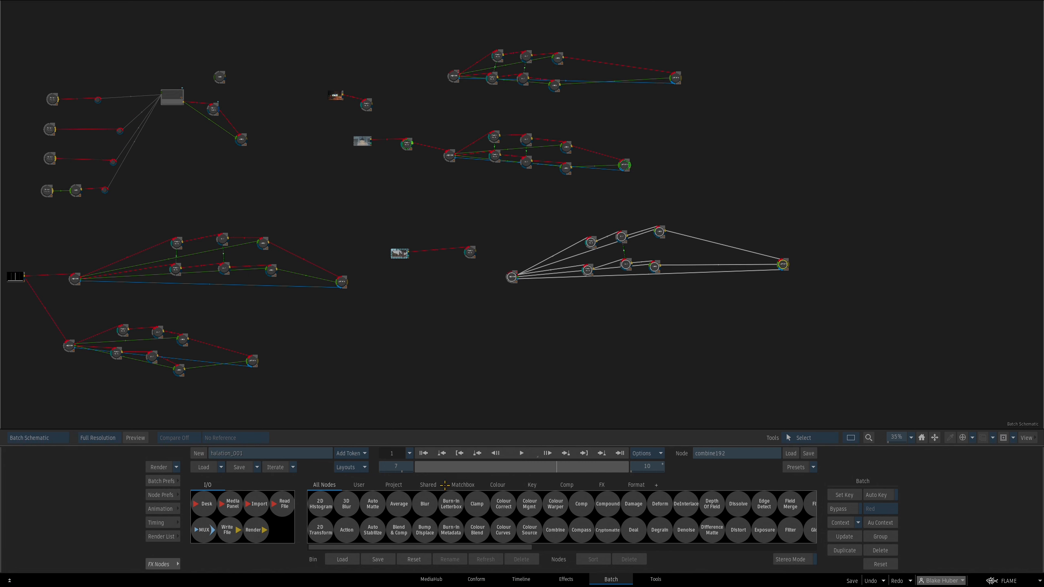
{"action": "left_click", "coordinate": [375, 487]}
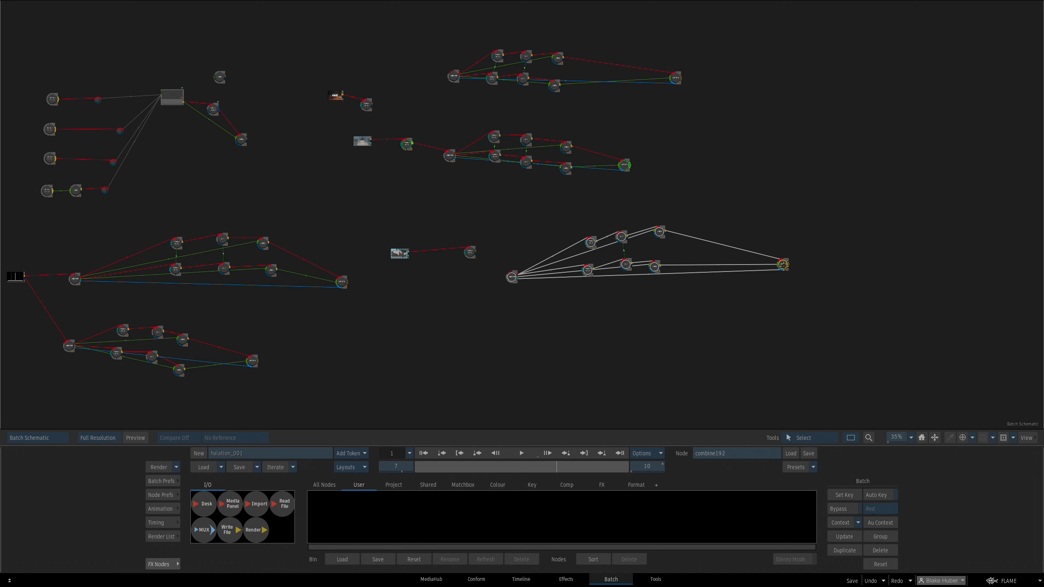
{"action": "left_click_drag", "start_coordinate": [783, 264], "coordinate": [629, 510]}
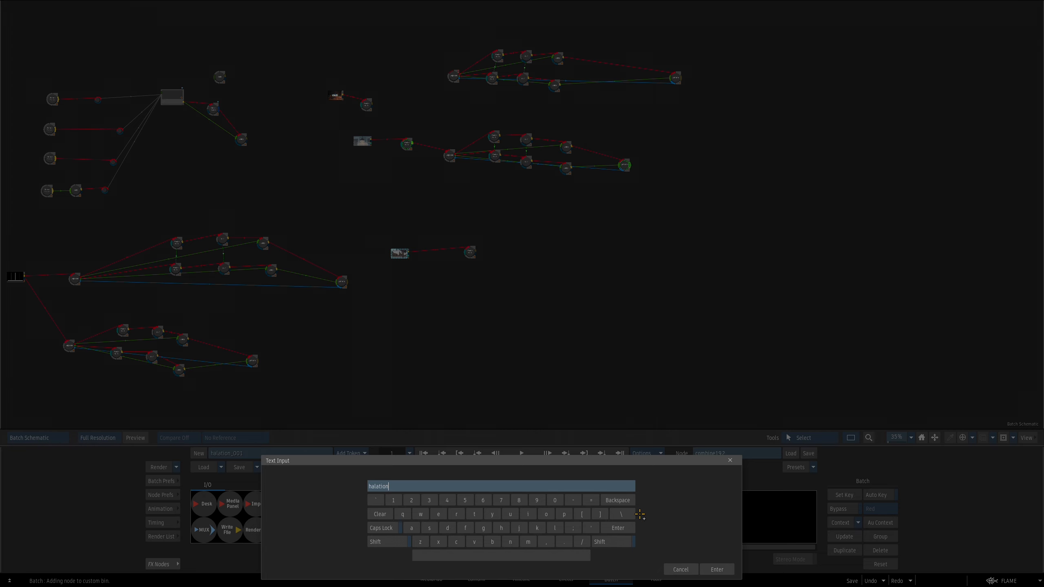
{"action": "left_click", "coordinate": [717, 570]}
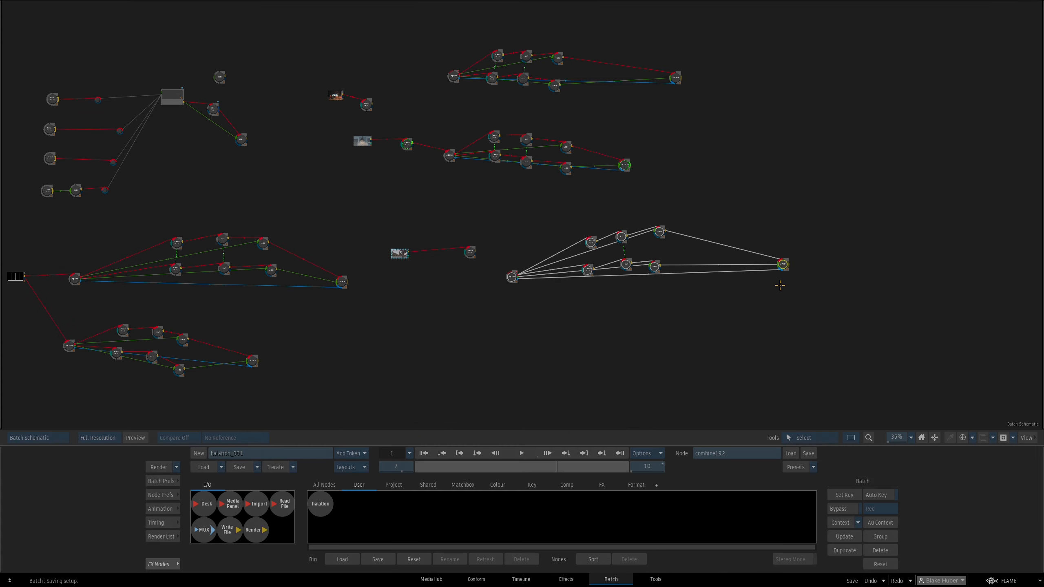
Remove the original halation tree, place the saved halation setup from the User bin in the schematic, and show all nodes again
{"action": "left_click_drag", "start_coordinate": [783, 265], "coordinate": [720, 585]}
{"action": "left_click_drag", "start_coordinate": [329, 509], "coordinate": [795, 261]}
{"action": "left_click_drag", "start_coordinate": [750, 313], "coordinate": [777, 313]}
{"action": "left_click", "coordinate": [322, 486]}
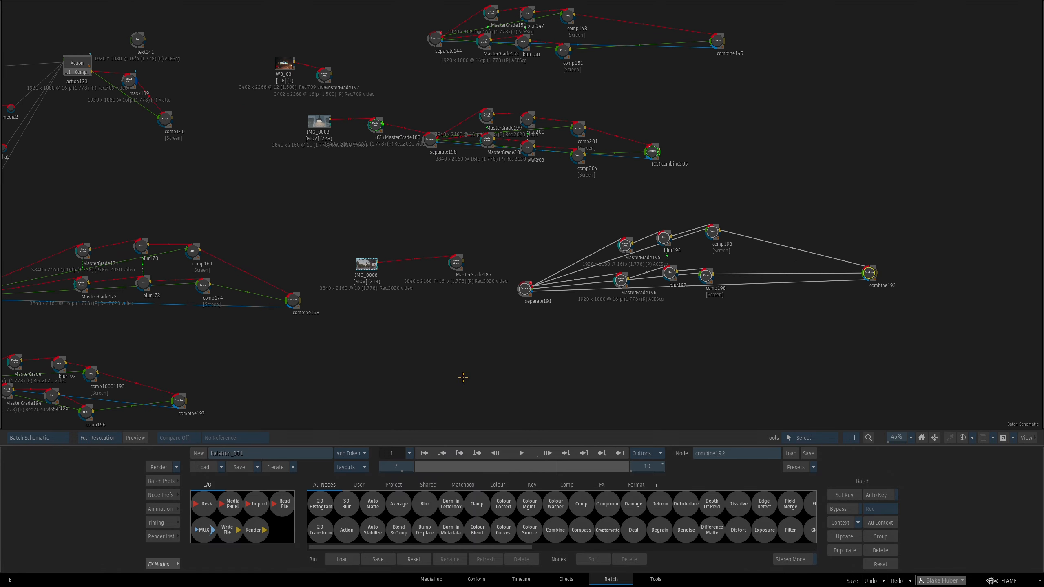
Reconnect MasterGrade185 to separate191 and tidy the positions of MasterGrade185, MasterGrade195 and MasterGrade196
{"action": "key", "text": "ctrl+Up"}
{"action": "left_click_drag", "start_coordinate": [528, 314], "coordinate": [482, 292]}
{"action": "left_click", "coordinate": [536, 320]}
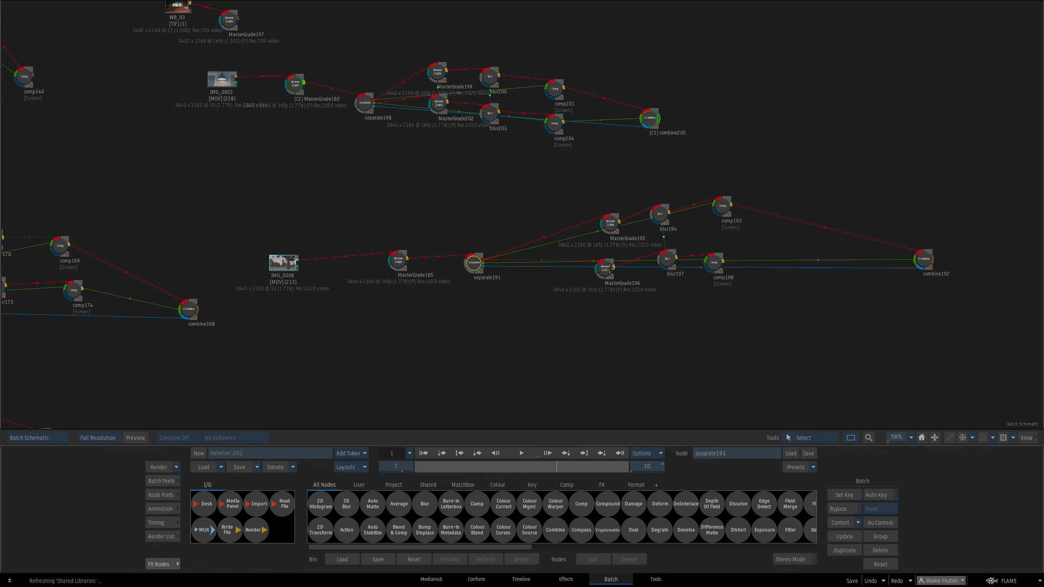
{"action": "left_click_drag", "start_coordinate": [606, 267], "coordinate": [607, 271]}
{"action": "scroll", "coordinate": [603, 247], "scroll_direction": "right", "scroll_amount": 2}
{"action": "left_click_drag", "start_coordinate": [591, 226], "coordinate": [575, 222]}
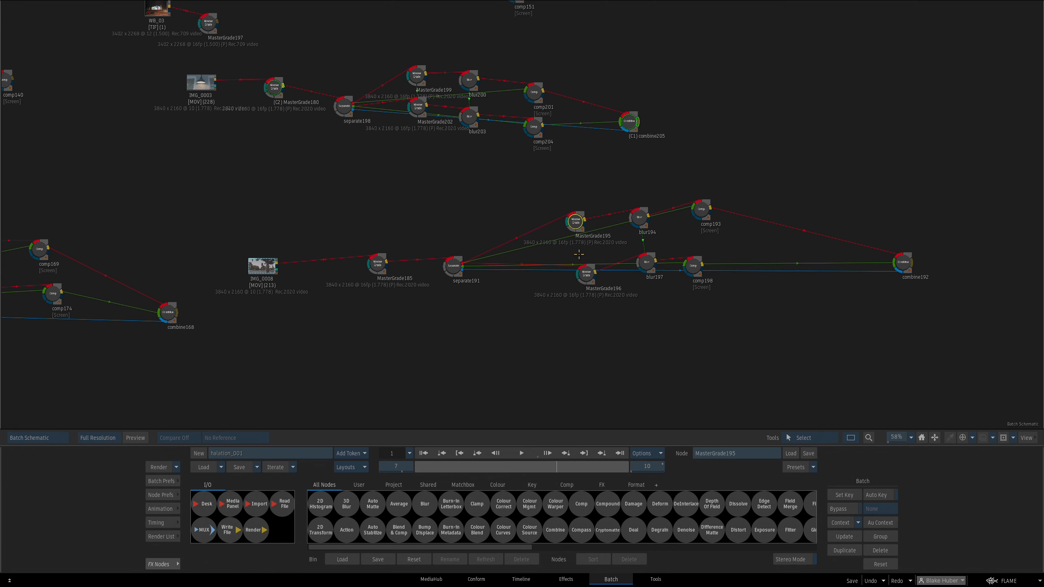
{"action": "left_click_drag", "start_coordinate": [589, 274], "coordinate": [583, 266]}
{"action": "left_click_drag", "start_coordinate": [372, 263], "coordinate": [368, 266]}
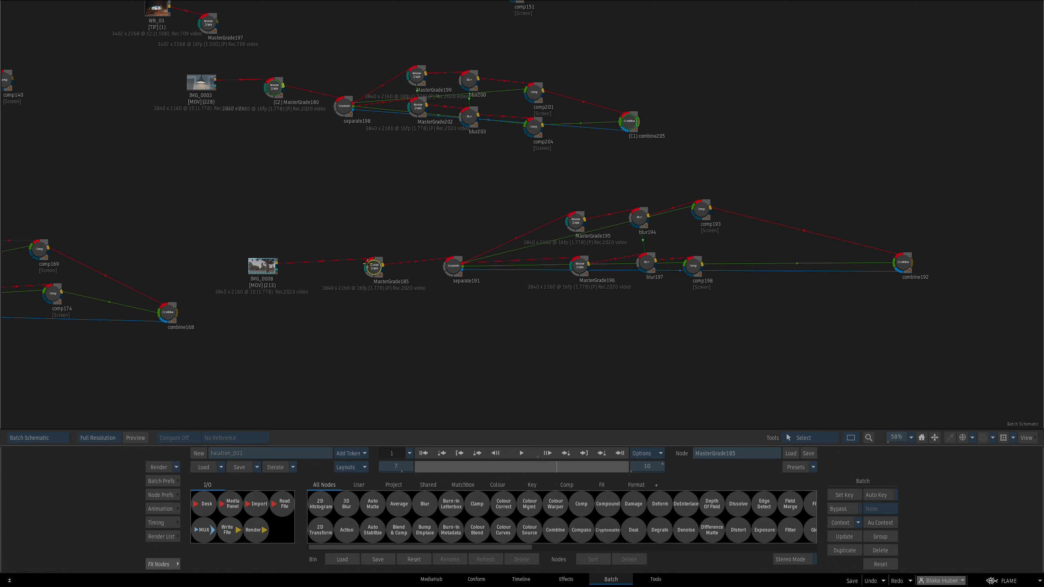
View the IMG_0008 source clip and examine the green, blue and red channels of the IMG_0003 lamp clip
{"action": "left_click", "coordinate": [260, 262]}
{"action": "left_click_drag", "start_coordinate": [260, 262], "coordinate": [259, 262]}
{"action": "key", "text": "F4"}
{"action": "key", "text": "Escape"}
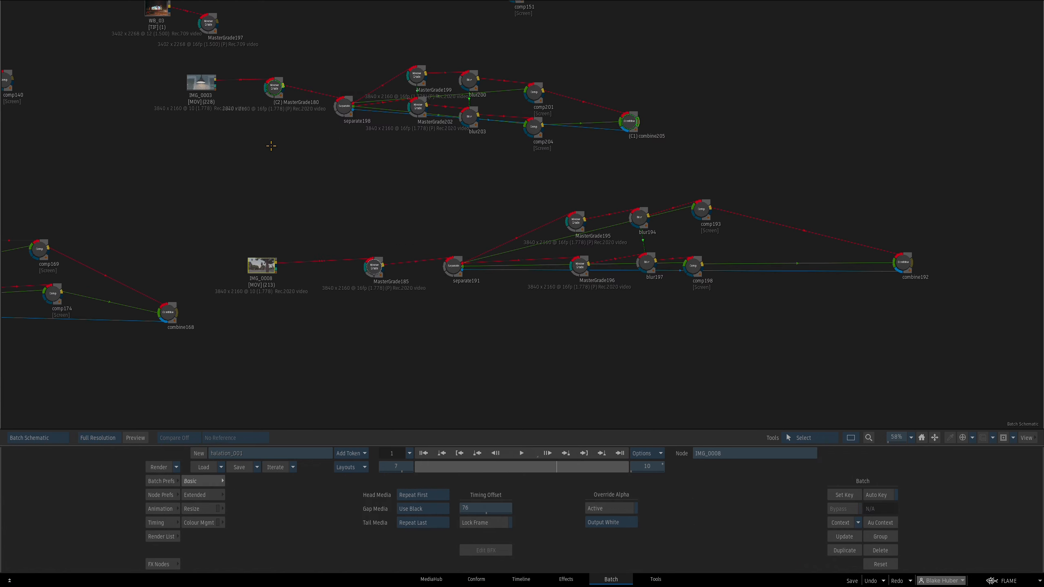
{"action": "left_click", "coordinate": [201, 80]}
{"action": "key", "text": "F4"}
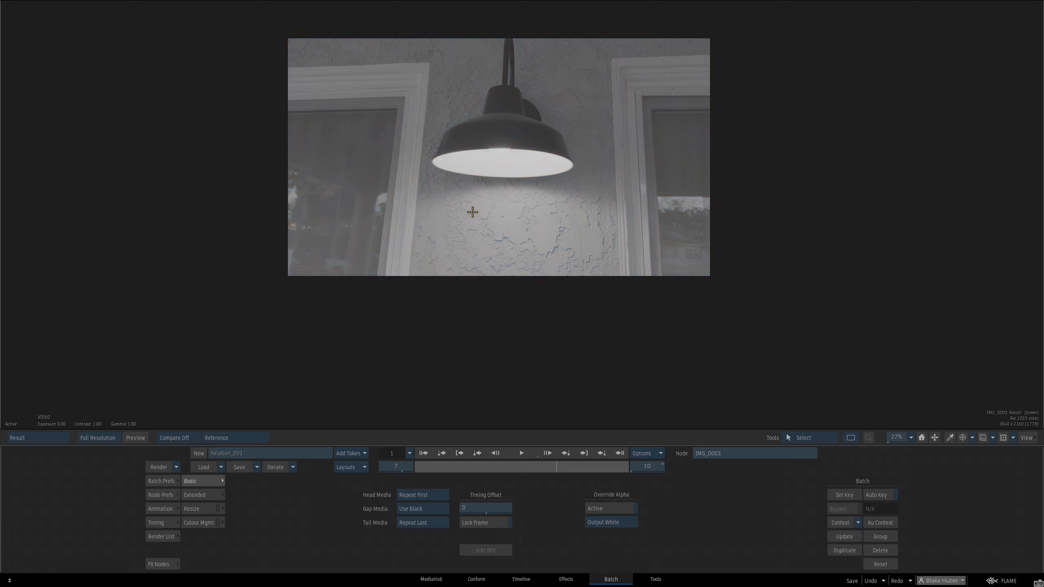
{"action": "key", "text": "shift+b"}
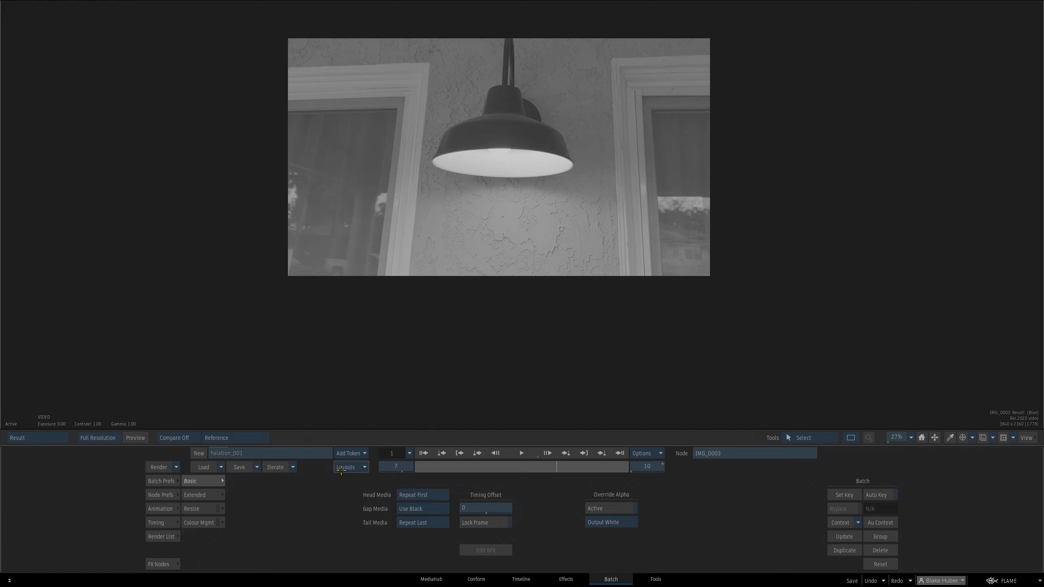
{"action": "key", "text": "shift+r"}
{"action": "key", "text": "Escape"}
{"action": "left_click_drag", "start_coordinate": [447, 303], "coordinate": [448, 315]}
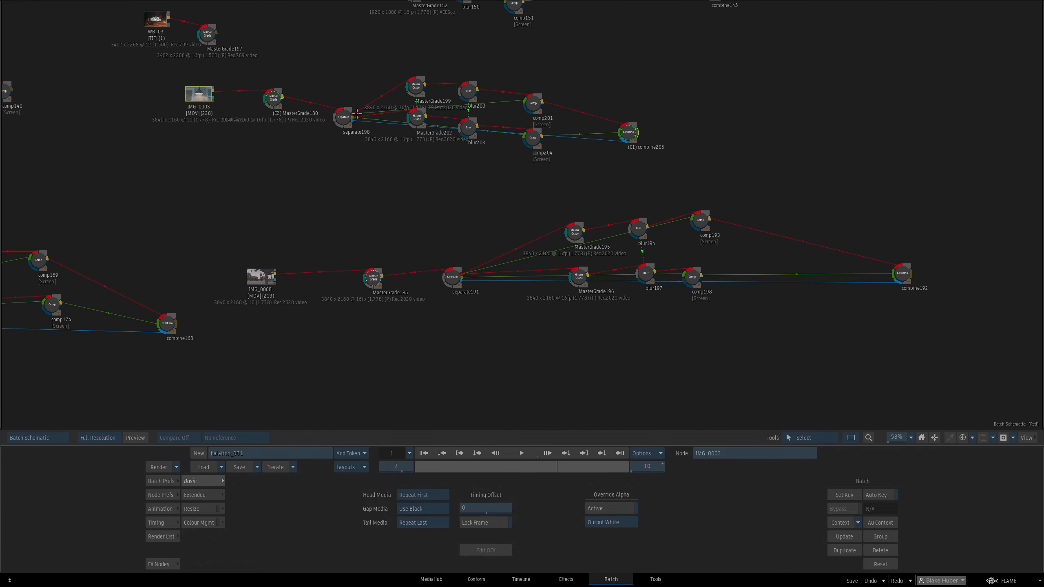
View combine205's halation result on the lamp in the red channel and in full colour
{"action": "left_click", "coordinate": [344, 117]}
{"action": "left_click", "coordinate": [631, 129]}
{"action": "key", "text": "F4"}
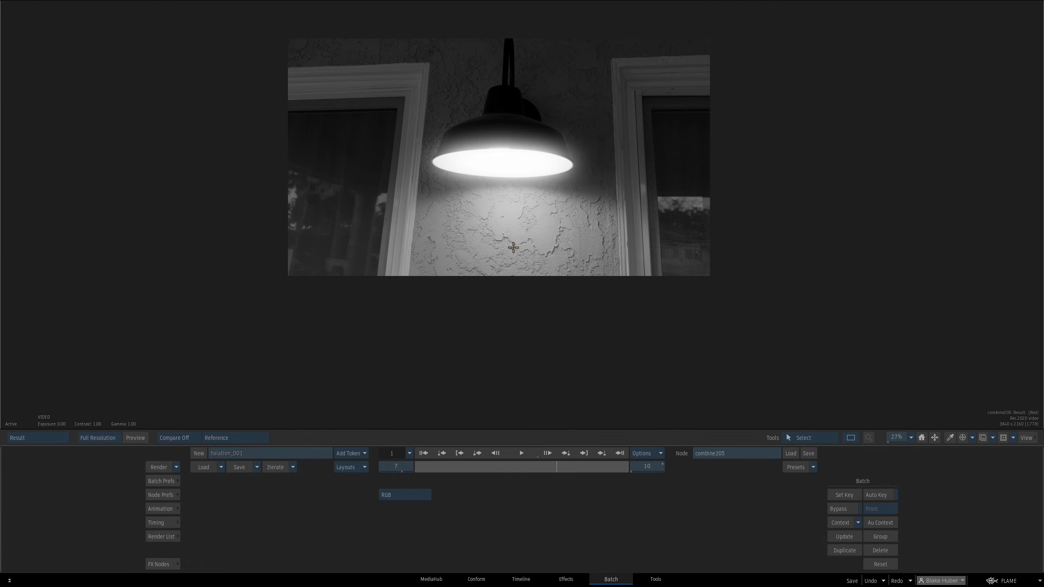
{"action": "key", "text": "r"}
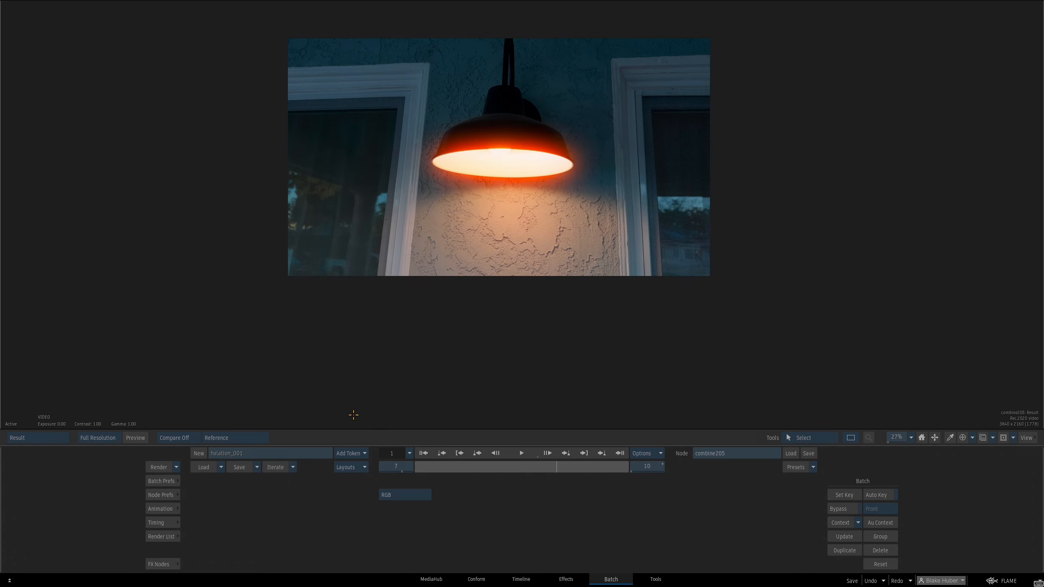
{"action": "key", "text": "Escape"}
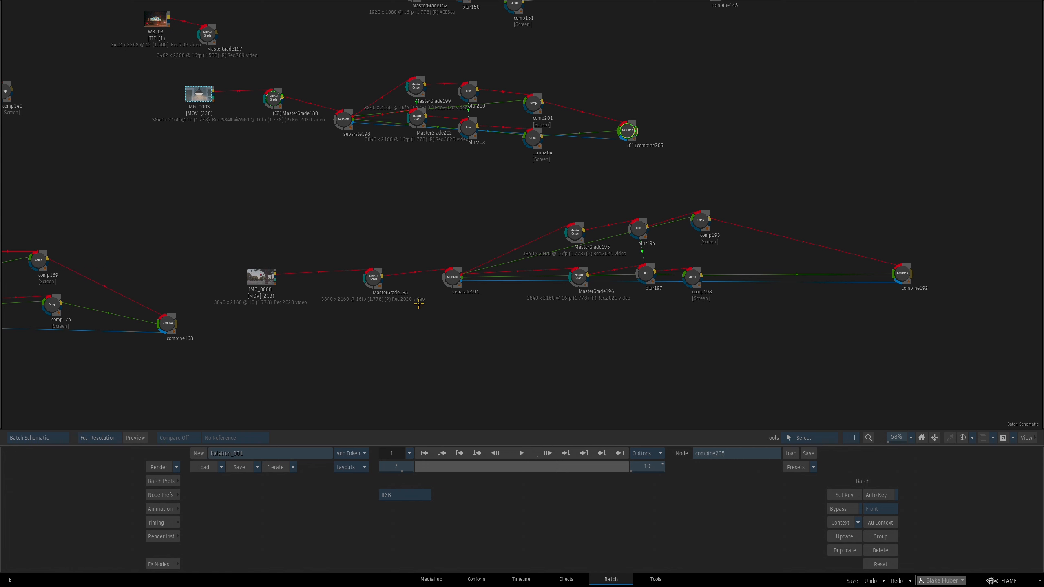
Examine the lit traffic light in the IMG_0008 clip up close in its red, green and blue channels
{"action": "left_click_drag", "start_coordinate": [452, 280], "coordinate": [443, 283]}
{"action": "left_click_drag", "start_coordinate": [376, 280], "coordinate": [372, 281]}
{"action": "left_click_drag", "start_coordinate": [260, 278], "coordinate": [260, 279]}
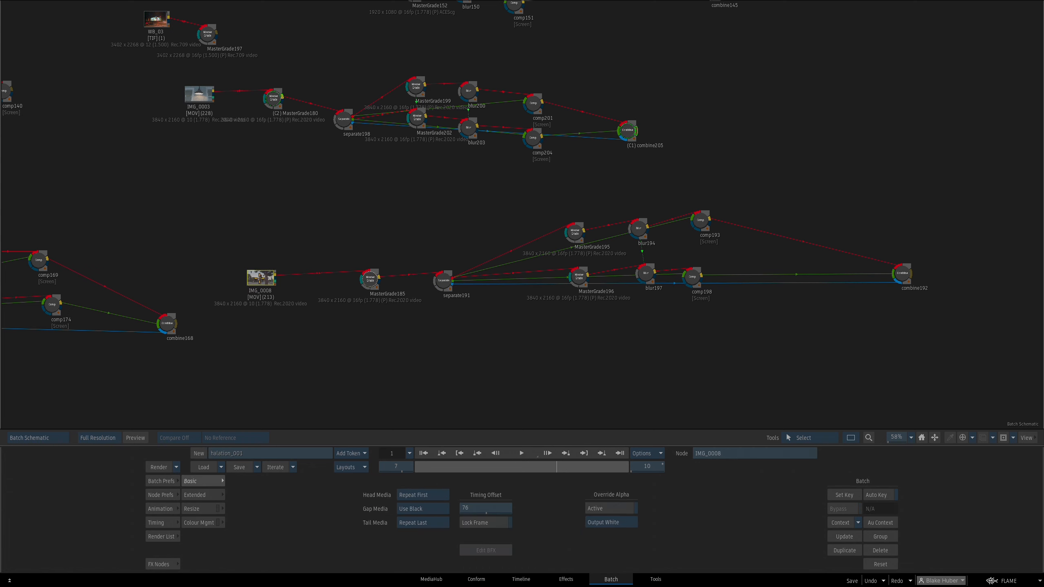
{"action": "key", "text": "Escape"}
{"action": "key", "text": "r"}
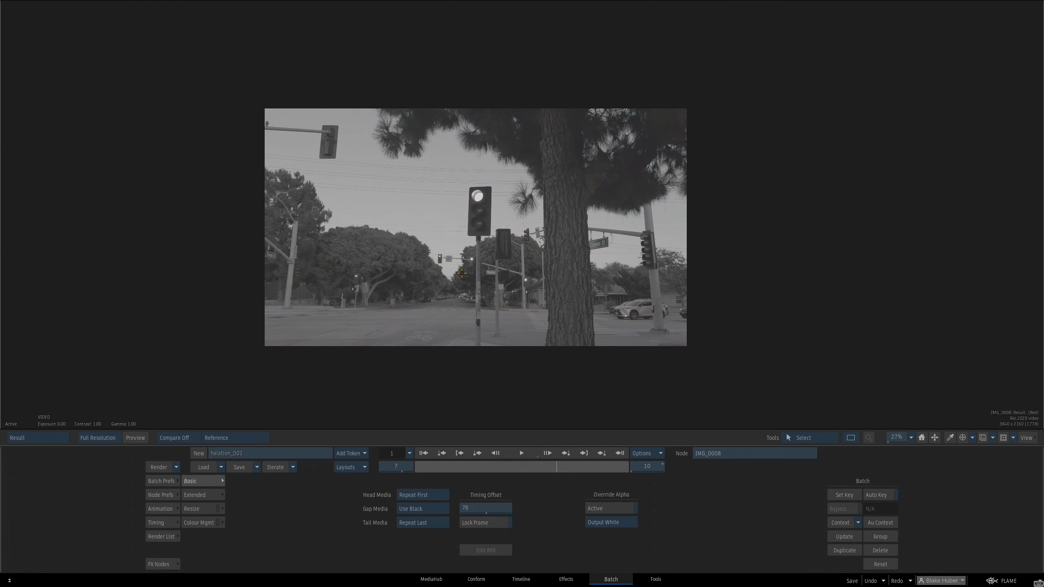
{"action": "left_click_drag", "start_coordinate": [469, 278], "coordinate": [491, 212]}
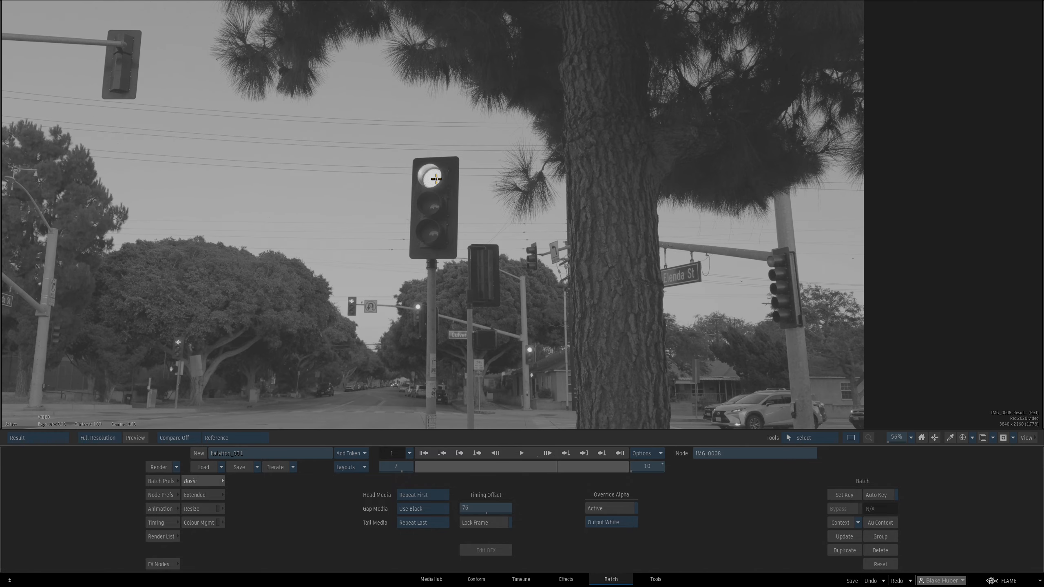
{"action": "key", "text": "g"}
{"action": "left_click_drag", "start_coordinate": [455, 199], "coordinate": [408, 155]}
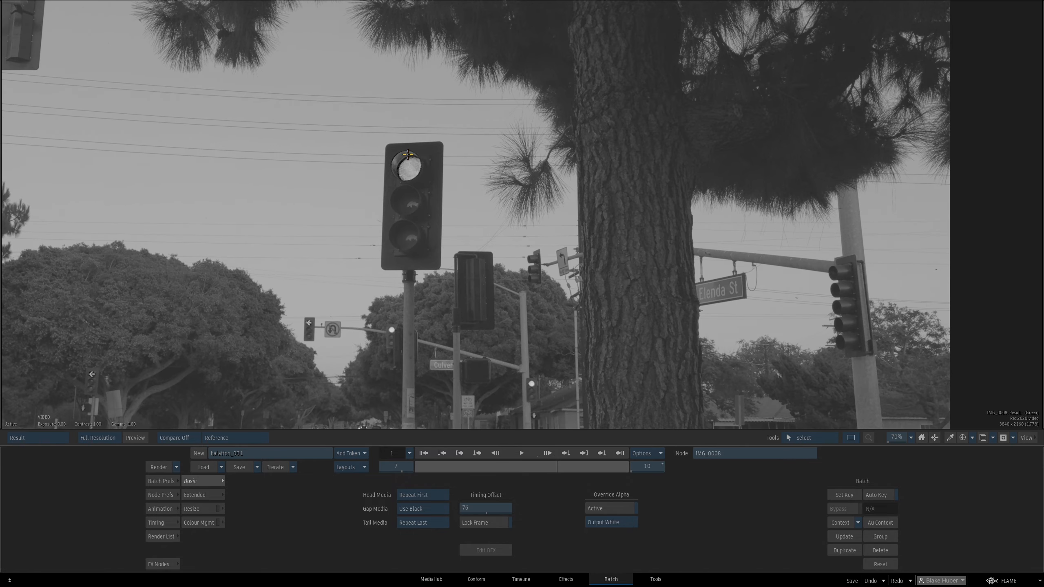
{"action": "key", "text": "b"}
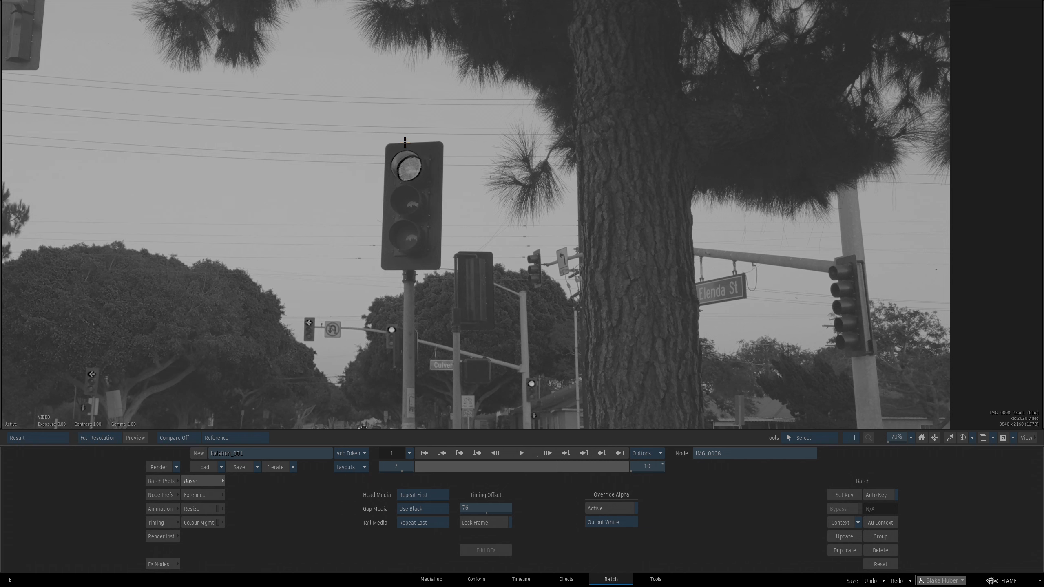
{"action": "key", "text": "Escape"}
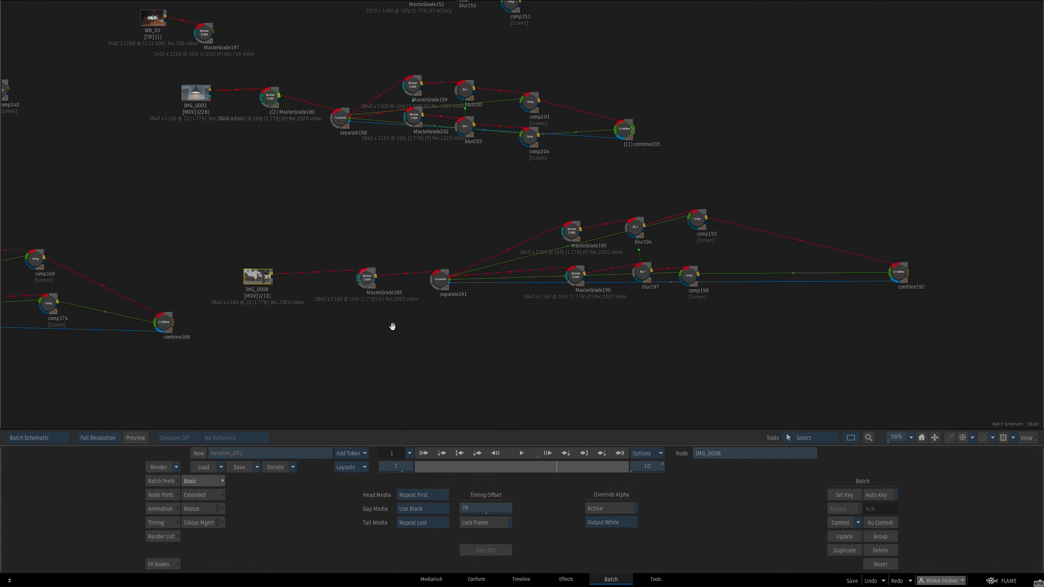
Rearrange separate191 and MasterGrade196 in the IMG_0008 branch for clearer spacing, and bring up blur197's settings
{"action": "left_click_drag", "start_coordinate": [392, 328], "coordinate": [361, 320]}
{"action": "left_click", "coordinate": [540, 262]}
{"action": "left_click_drag", "start_coordinate": [540, 262], "coordinate": [549, 264]}
{"action": "scroll", "coordinate": [547, 294], "scroll_direction": "up", "scroll_amount": 3}
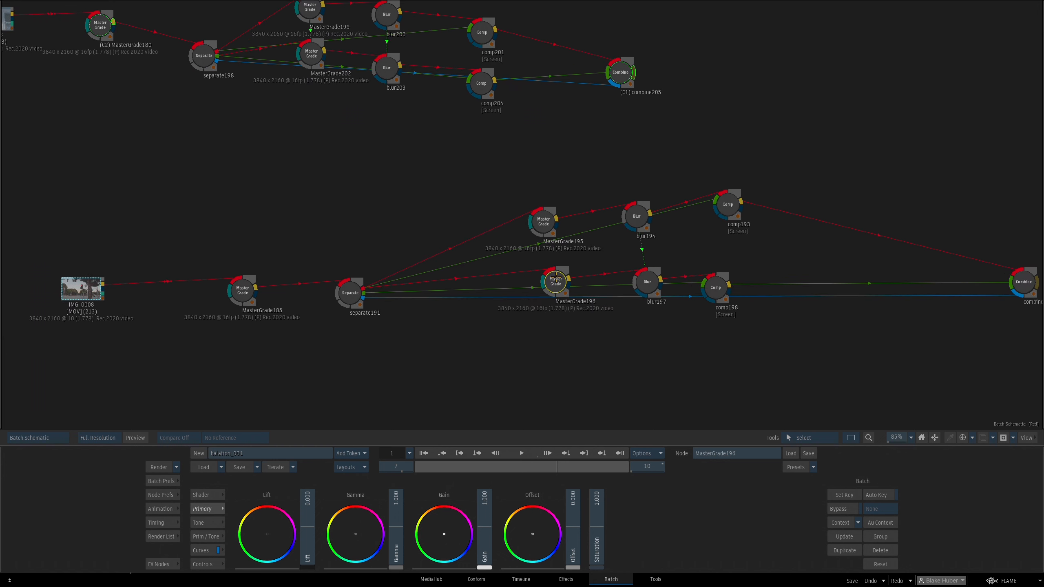
{"action": "left_click", "coordinate": [534, 229]}
{"action": "left_click_drag", "start_coordinate": [555, 282], "coordinate": [527, 282]}
{"action": "left_click_drag", "start_coordinate": [357, 291], "coordinate": [350, 287]}
{"action": "left_click_drag", "start_coordinate": [528, 283], "coordinate": [525, 272]}
{"action": "left_click_drag", "start_coordinate": [636, 290], "coordinate": [634, 290]}
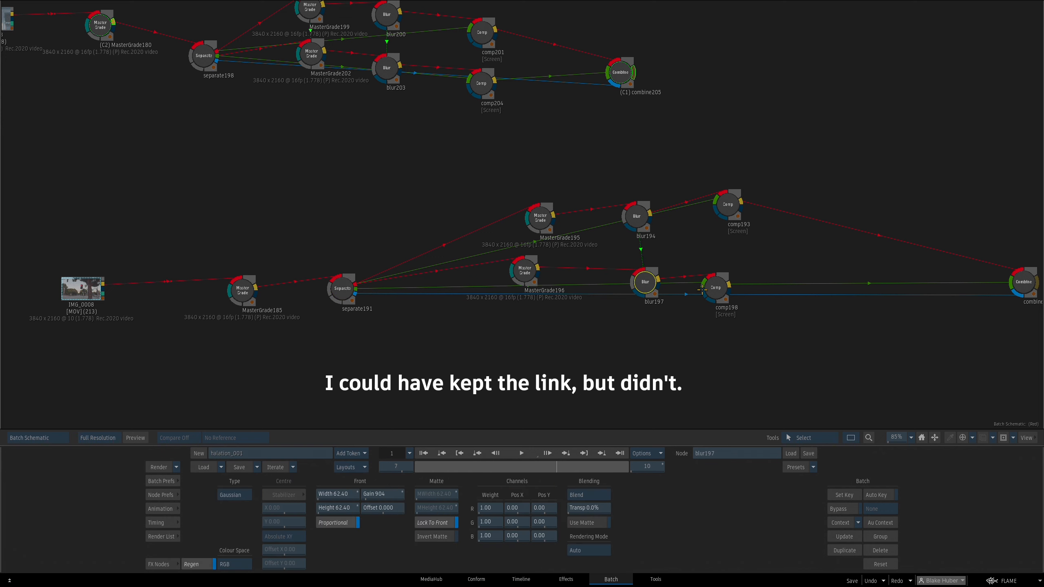
Check comp198's screen blend settings and inspect its glow around the traffic light, nudging blur197 and comp198 into line
{"action": "mouse_move", "coordinate": [709, 290]}
{"action": "left_mouse_down"}
{"action": "mouse_move", "coordinate": [709, 306]}
{"action": "mouse_move", "coordinate": [713, 289]}
{"action": "left_mouse_up"}
{"action": "key", "text": "F4"}
{"action": "key", "text": "F4"}
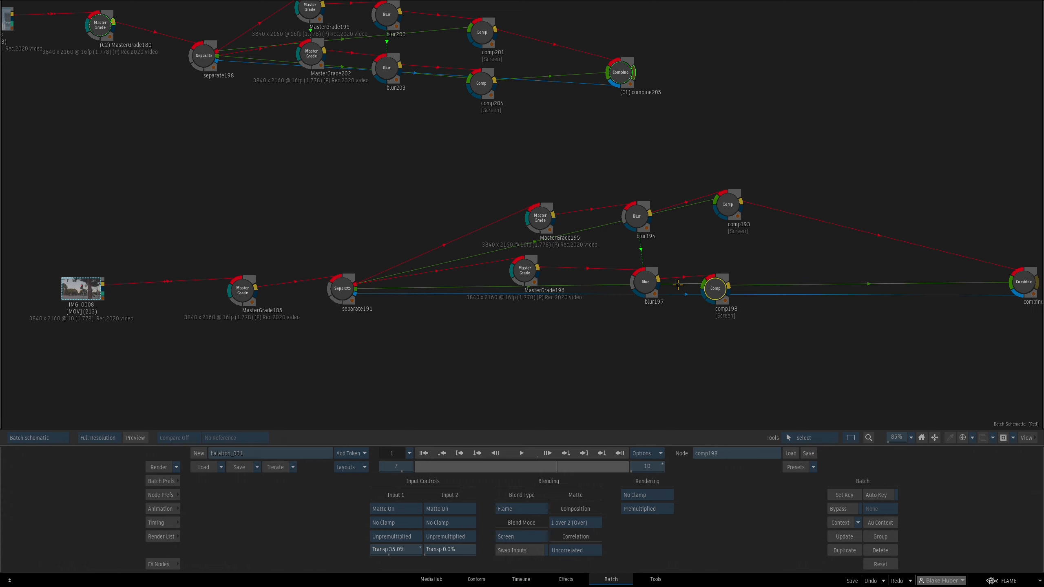
{"action": "left_click_drag", "start_coordinate": [644, 283], "coordinate": [629, 280]}
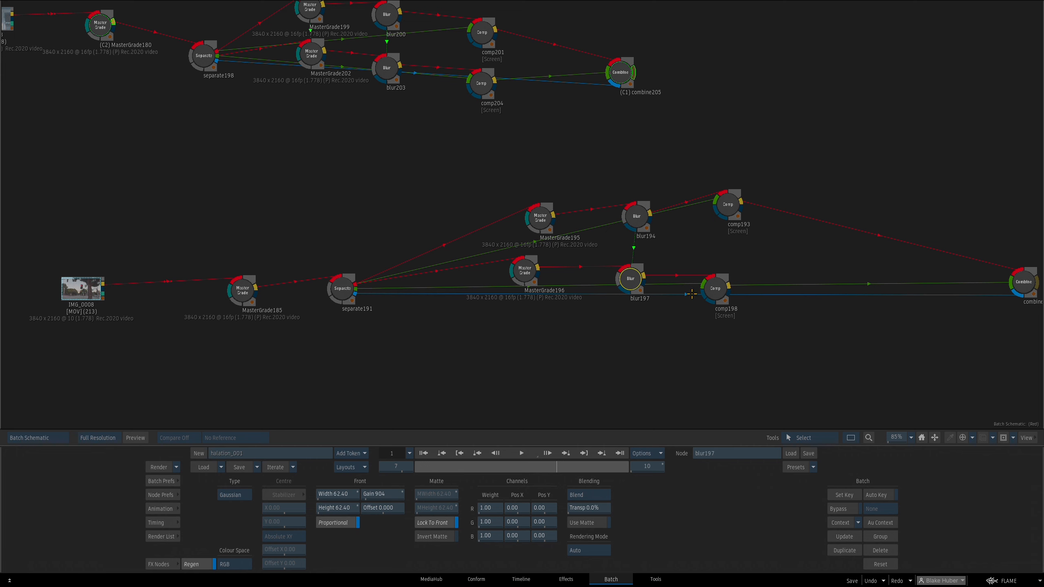
{"action": "left_click_drag", "start_coordinate": [716, 288], "coordinate": [714, 290]}
{"action": "key", "text": "F4"}
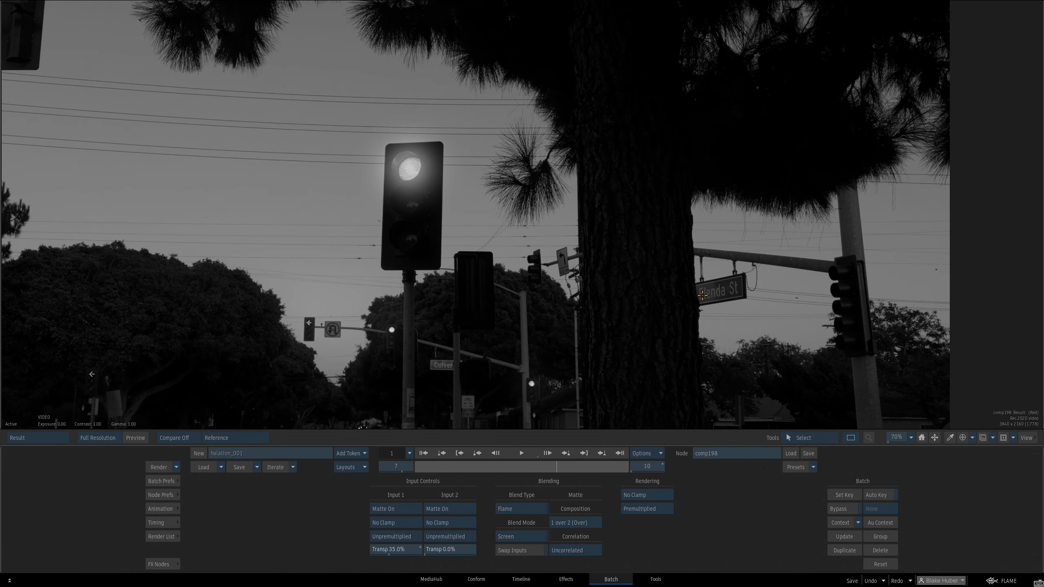
{"action": "key", "text": "F2"}
{"action": "key", "text": "F4"}
{"action": "key", "text": "Escape"}
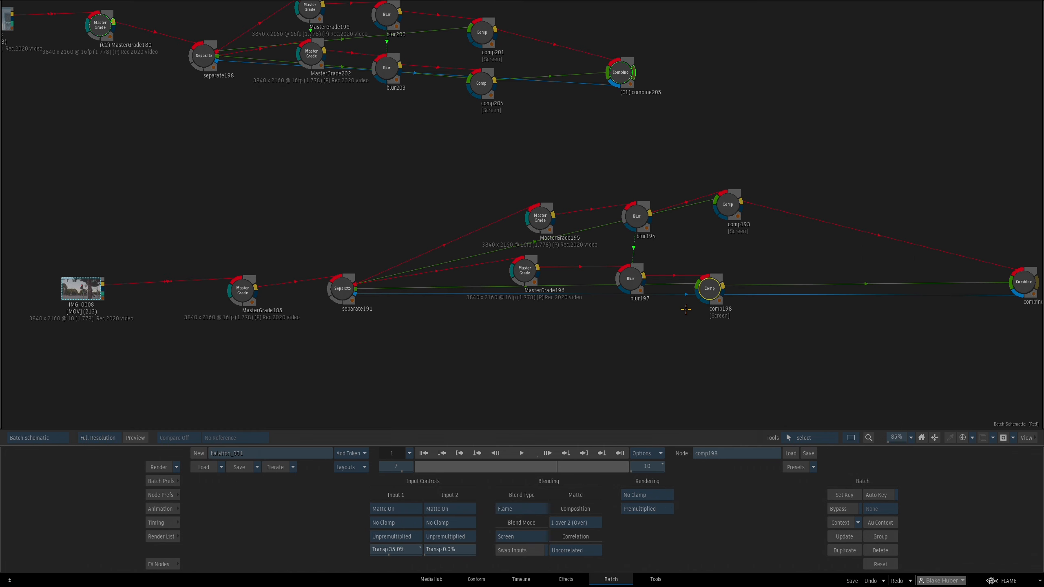
Set combine192, the output of the IMG_0008 halation tree, as Context 1
{"action": "scroll", "coordinate": [489, 339], "scroll_direction": "down", "scroll_amount": 1}
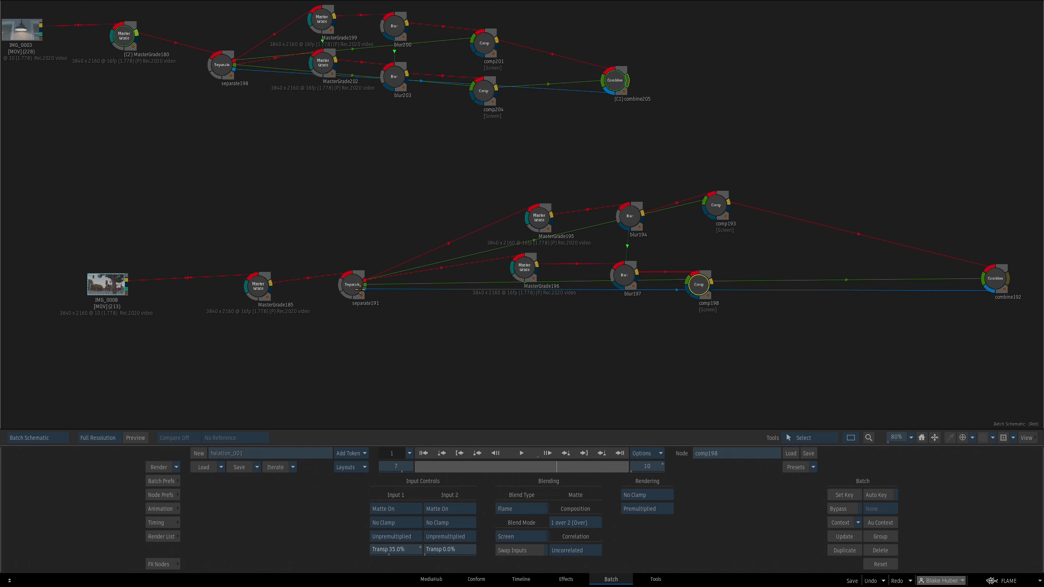
{"action": "left_click", "coordinate": [352, 284]}
{"action": "scroll", "coordinate": [464, 301], "scroll_direction": "down", "scroll_amount": 3}
{"action": "left_click_drag", "start_coordinate": [577, 298], "coordinate": [534, 302]}
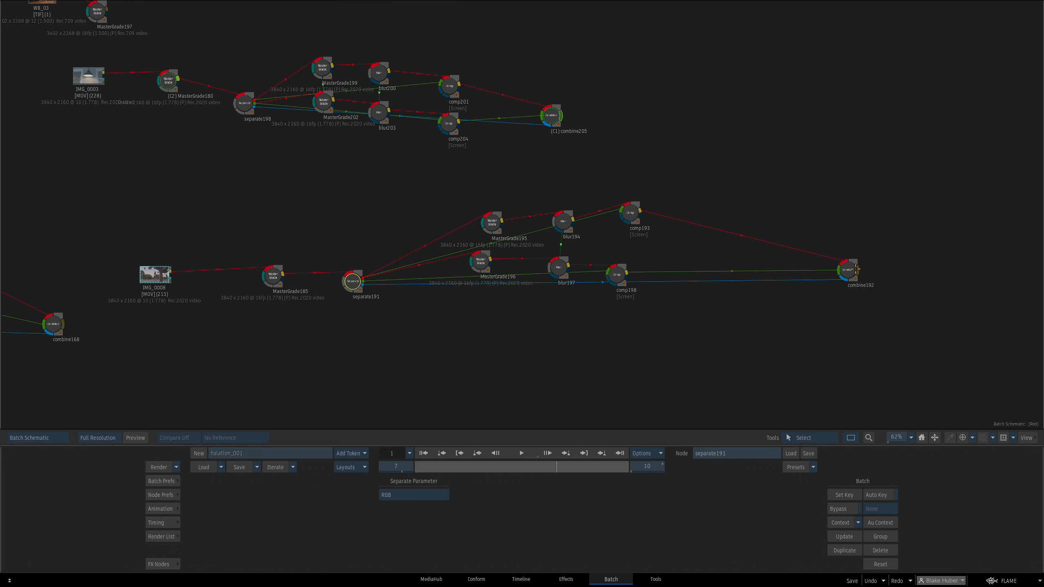
{"action": "left_click_drag", "start_coordinate": [851, 271], "coordinate": [845, 276]}
{"action": "key", "text": "c"}
{"action": "left_click", "coordinate": [841, 243]}
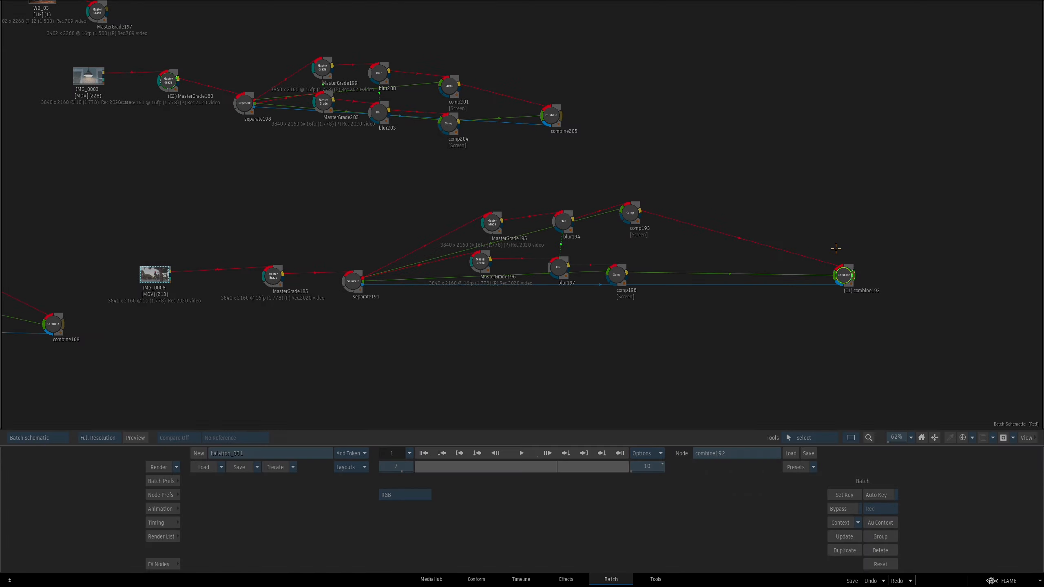
Reshape MasterGrade195's RGB curve by moving its middle point to about 0.36 horizontally and 0.1 vertically
{"action": "left_click_drag", "start_coordinate": [490, 219], "coordinate": [469, 209]}
{"action": "key", "text": "F4"}
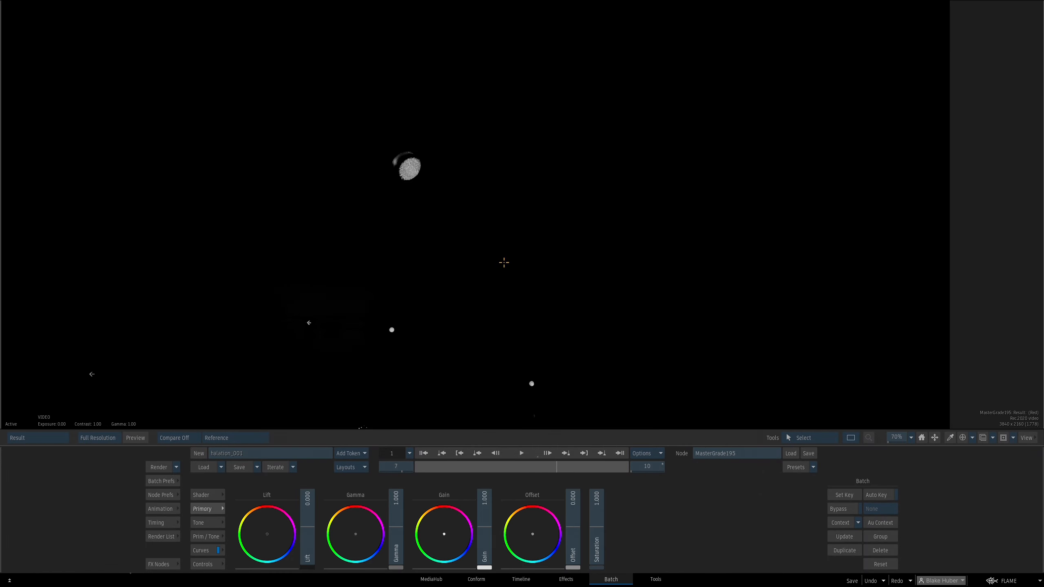
{"action": "left_click", "coordinate": [203, 550]}
{"action": "left_click_drag", "start_coordinate": [528, 560], "coordinate": [470, 554]}
{"action": "key", "text": "Escape"}
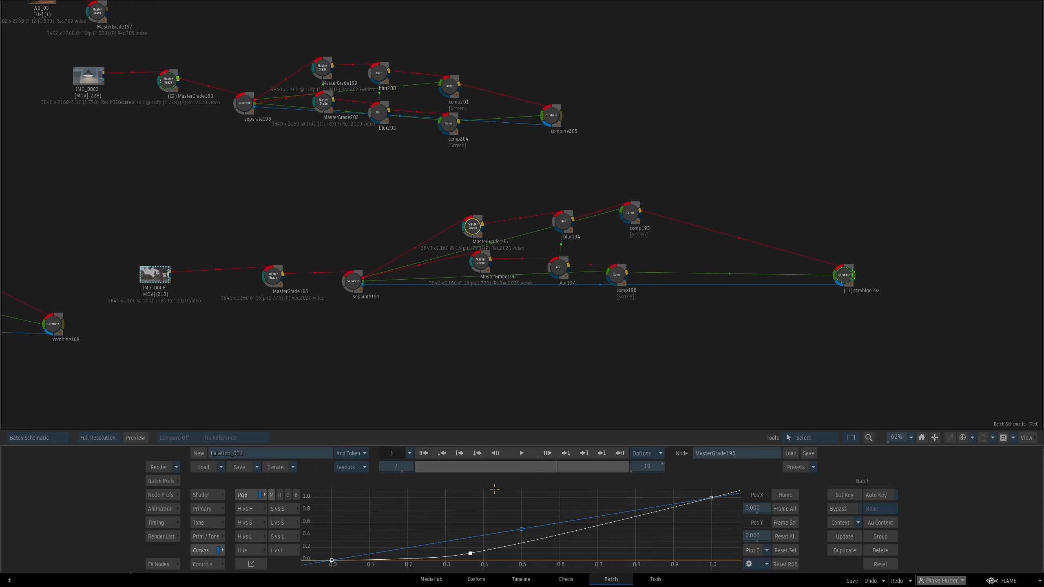
Move the middle point of MasterGrade195's RGB curve to about 0.51 horizontally and 0 vertically, checking its matte and Context 1
{"action": "key", "text": "Escape"}
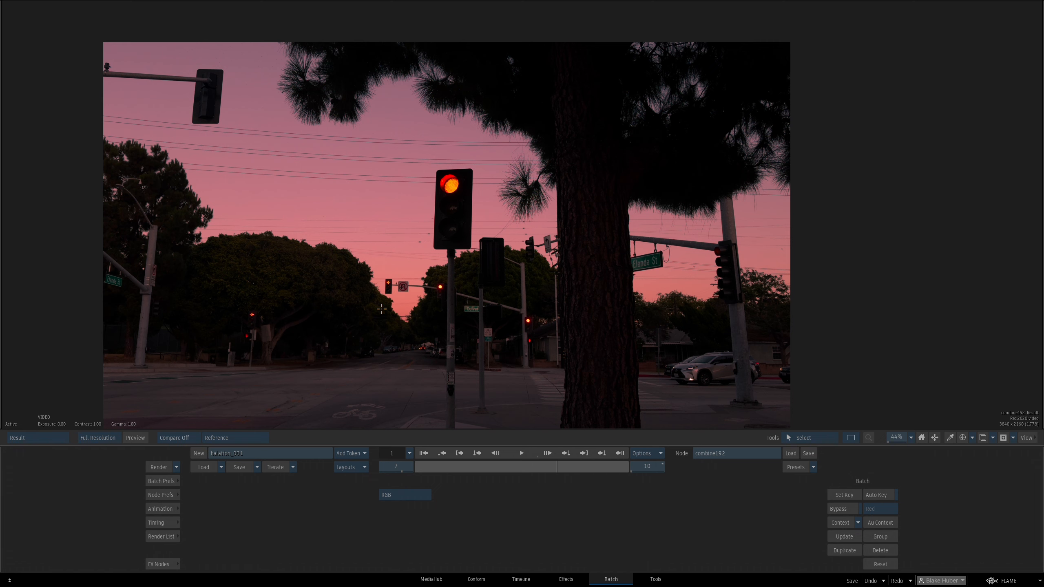
{"action": "key", "text": "Escape"}
{"action": "left_click", "coordinate": [473, 226]}
{"action": "key", "text": "Escape"}
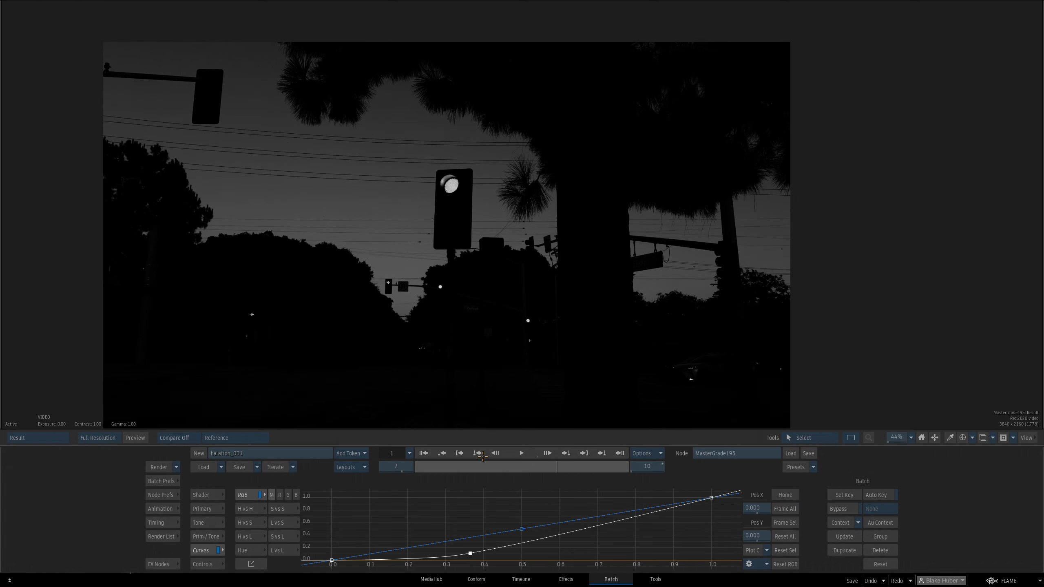
{"action": "key", "text": "1"}
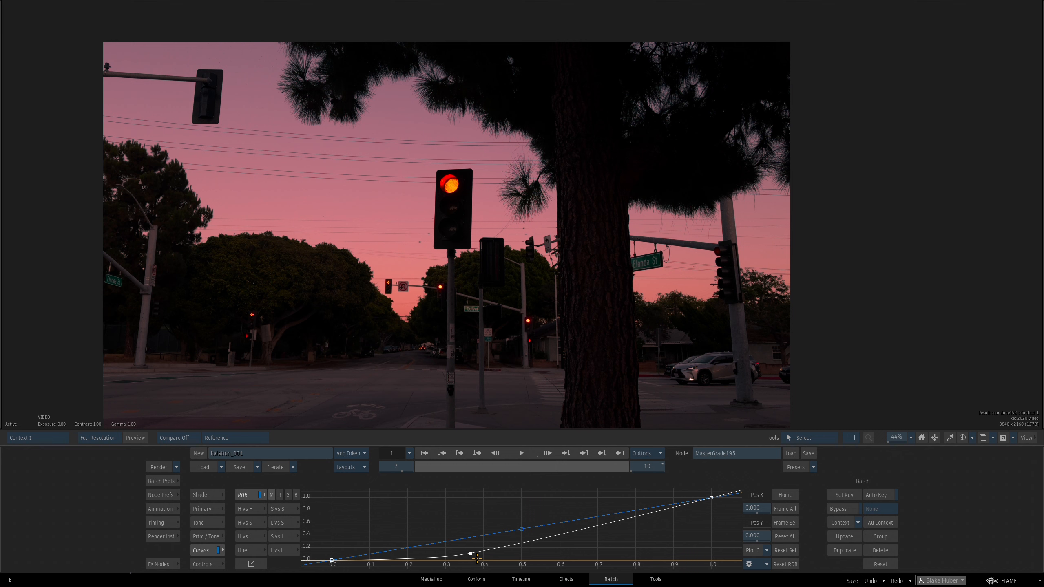
{"action": "left_click_drag", "start_coordinate": [471, 553], "coordinate": [544, 567]}
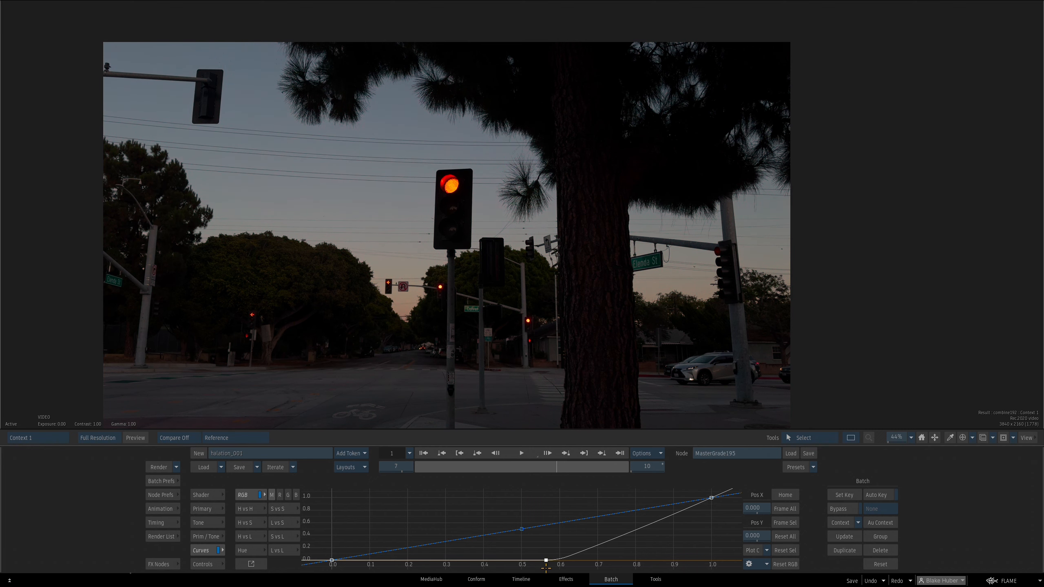
{"action": "key", "text": "F4"}
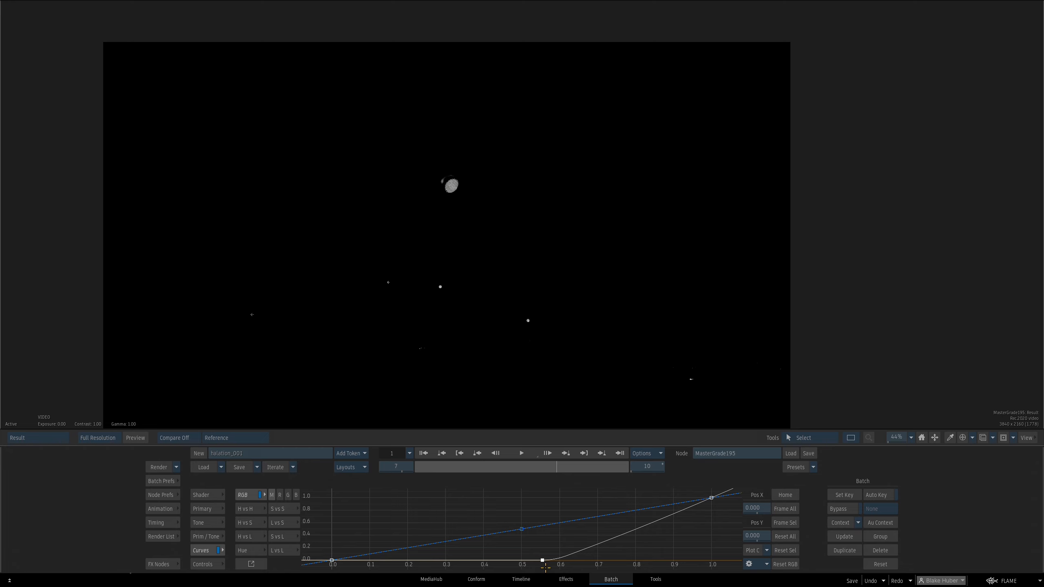
{"action": "left_click_drag", "start_coordinate": [538, 560], "coordinate": [497, 560]}
{"action": "key", "text": "F1"}
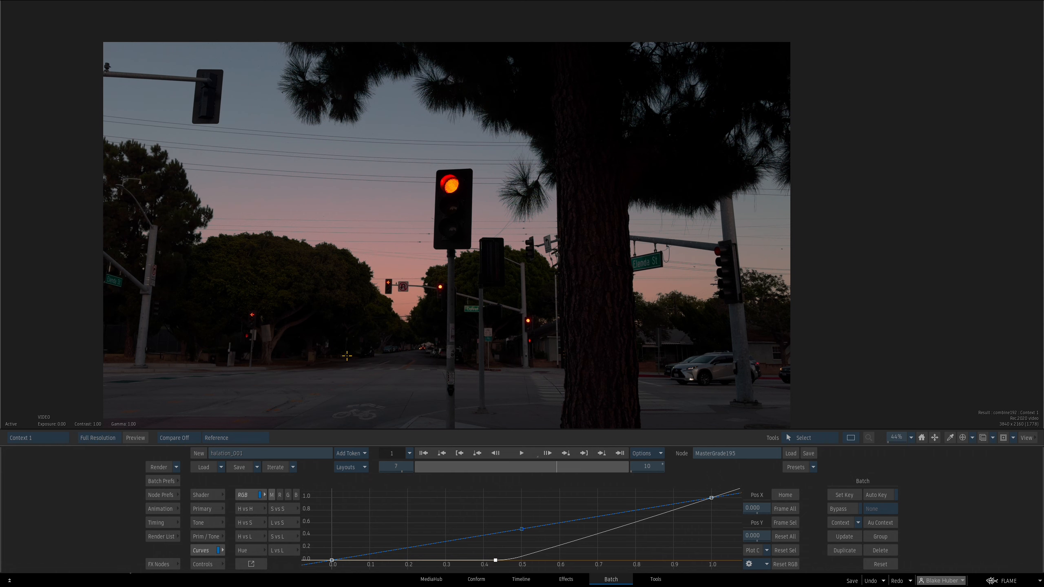
{"action": "key", "text": "Escape"}
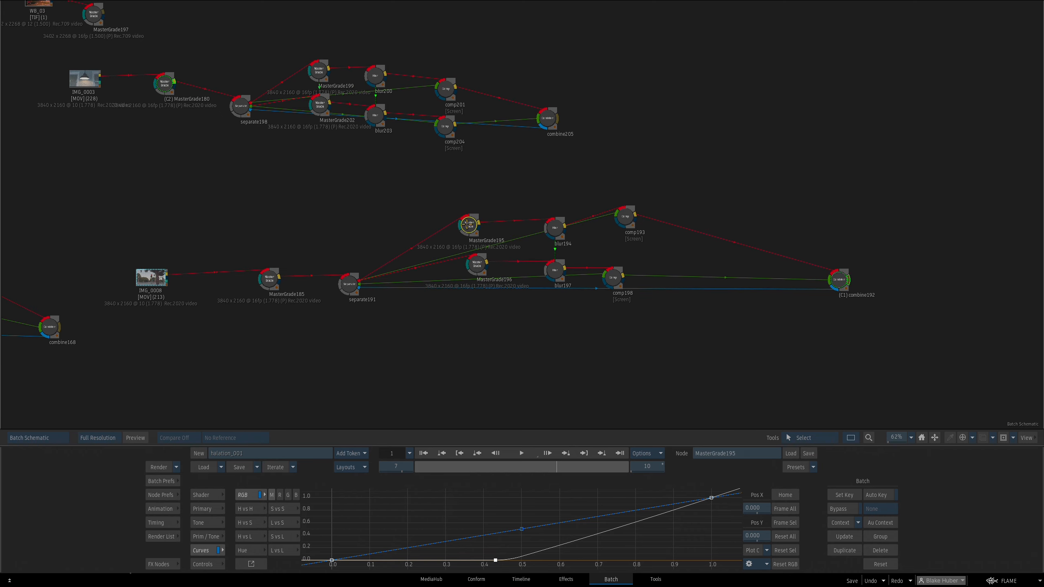
{"action": "key", "text": "F4"}
{"action": "left_click_drag", "start_coordinate": [496, 560], "coordinate": [526, 562]}
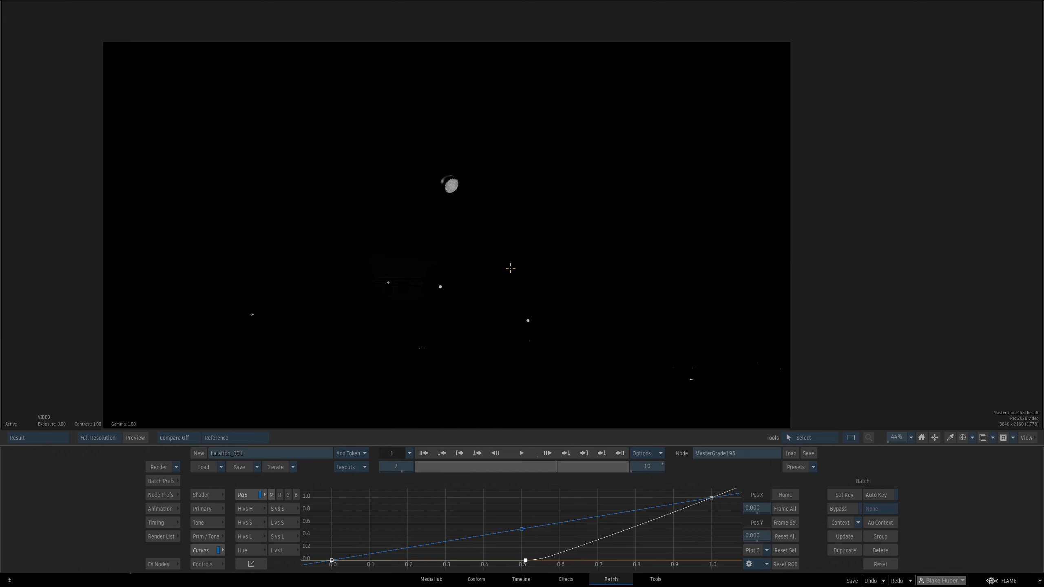
Raise blur194's gain to 382 while viewing its result
{"action": "key", "text": "Escape"}
{"action": "left_click", "coordinate": [552, 227]}
{"action": "key", "text": "F4"}
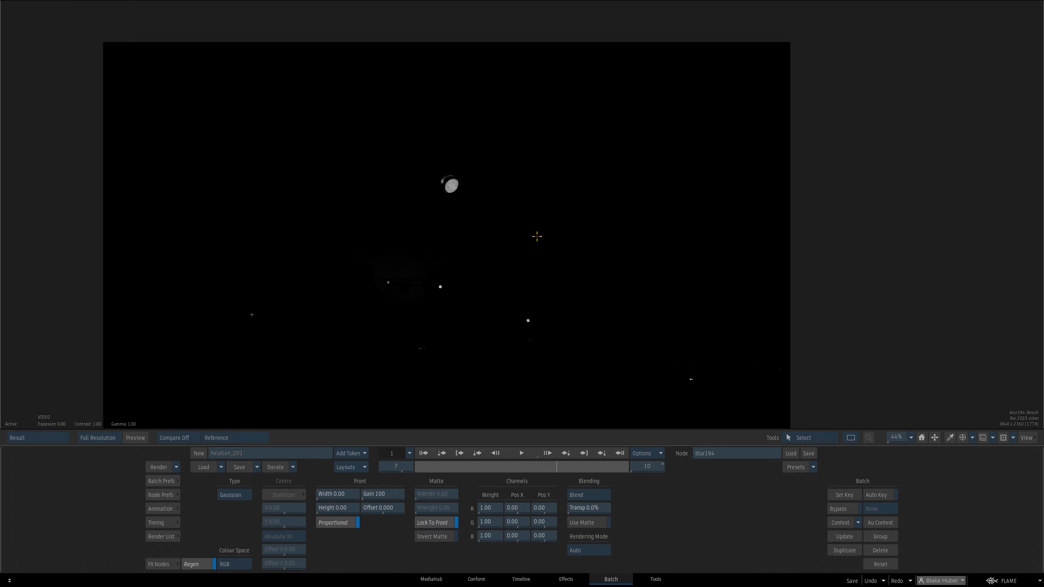
{"action": "left_click_drag", "start_coordinate": [378, 494], "coordinate": [443, 484]}
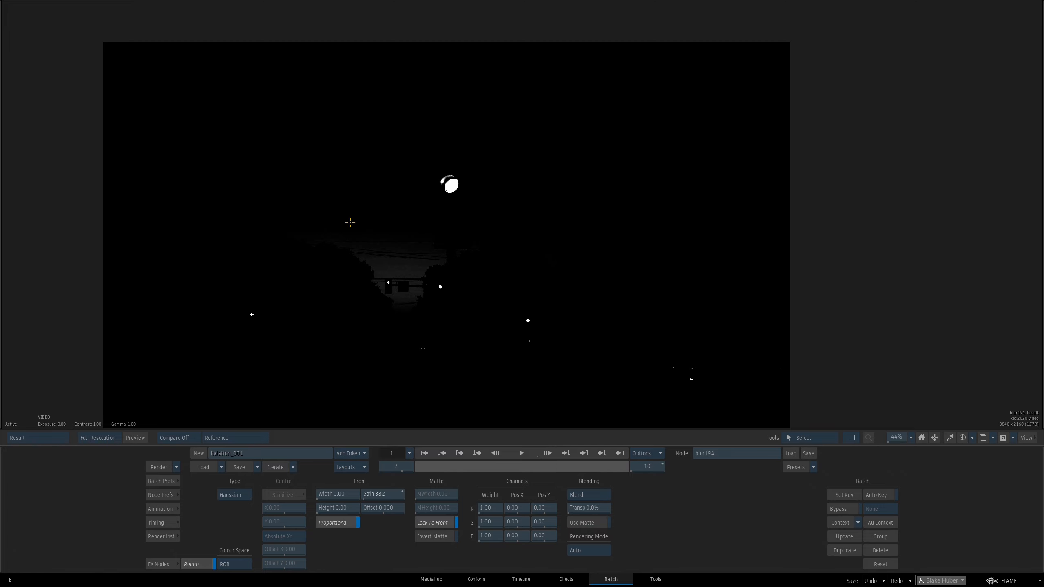
Shift the middle point of MasterGrade195's RGB curve to about 0.54 horizontally to isolate only the brightest lights
{"action": "key", "text": "Escape"}
{"action": "left_click", "coordinate": [469, 231]}
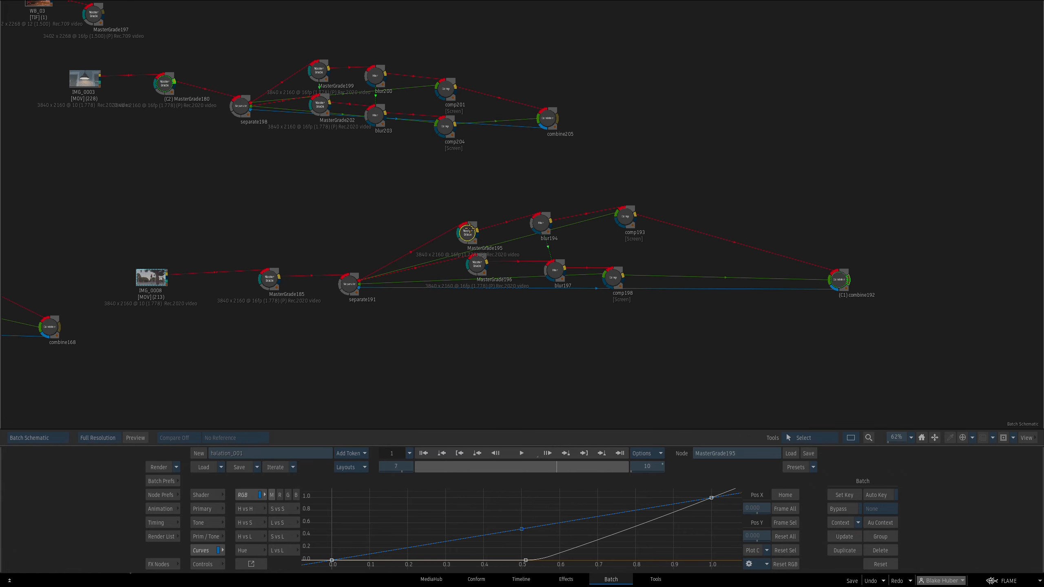
{"action": "key", "text": "F4"}
{"action": "left_click_drag", "start_coordinate": [526, 560], "coordinate": [538, 560]}
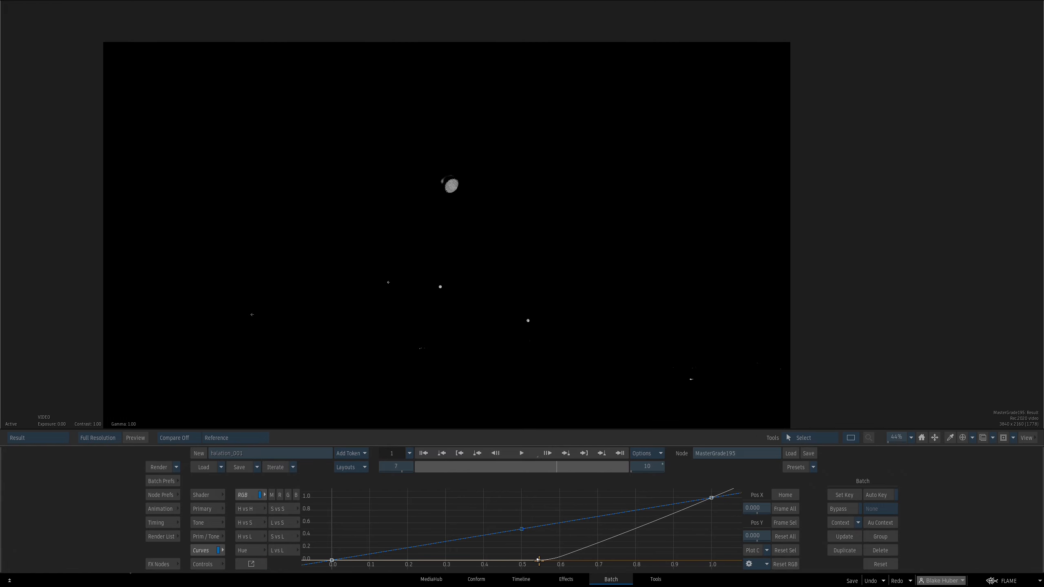
Set blur194's gain to 581 and its proportional width and height to 5.60
{"action": "key", "text": "Escape"}
{"action": "left_click", "coordinate": [541, 224]}
{"action": "key", "text": "F4"}
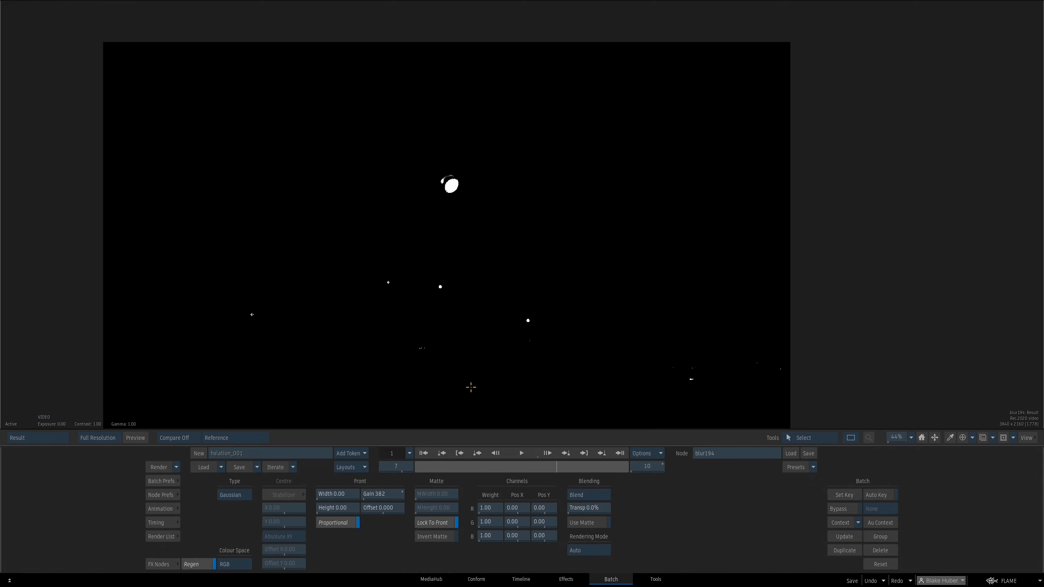
{"action": "key", "text": "Escape"}
{"action": "key", "text": "F4"}
{"action": "left_click_drag", "start_coordinate": [382, 494], "coordinate": [441, 487]}
{"action": "left_click_drag", "start_coordinate": [340, 494], "coordinate": [372, 490]}
Inspect comp193's result and combine192's recombined output in Context 1, nudging both nodes slightly in the schematic
{"action": "key", "text": "Escape"}
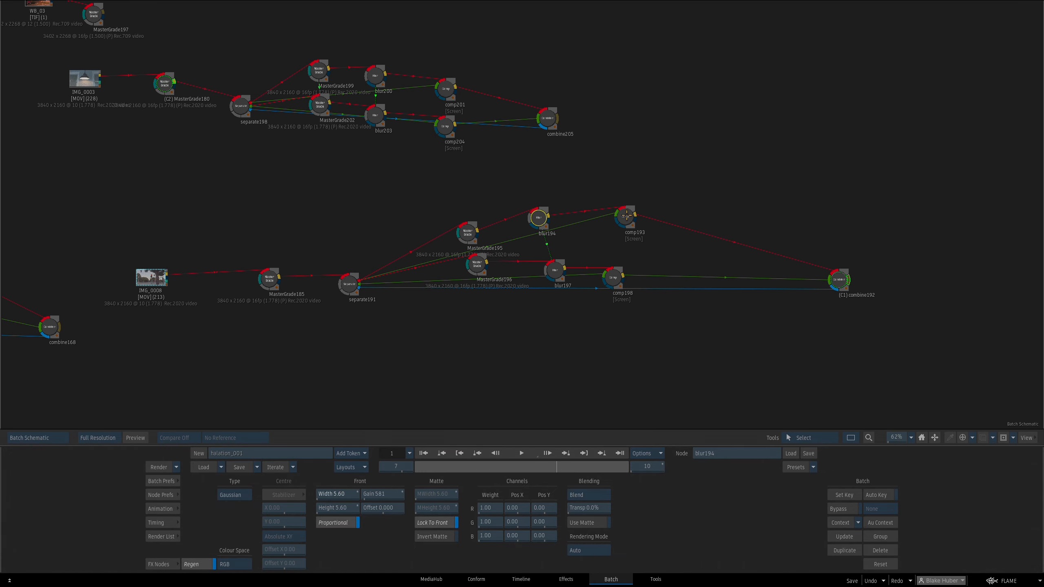
{"action": "left_click", "coordinate": [626, 215]}
{"action": "key", "text": "F4"}
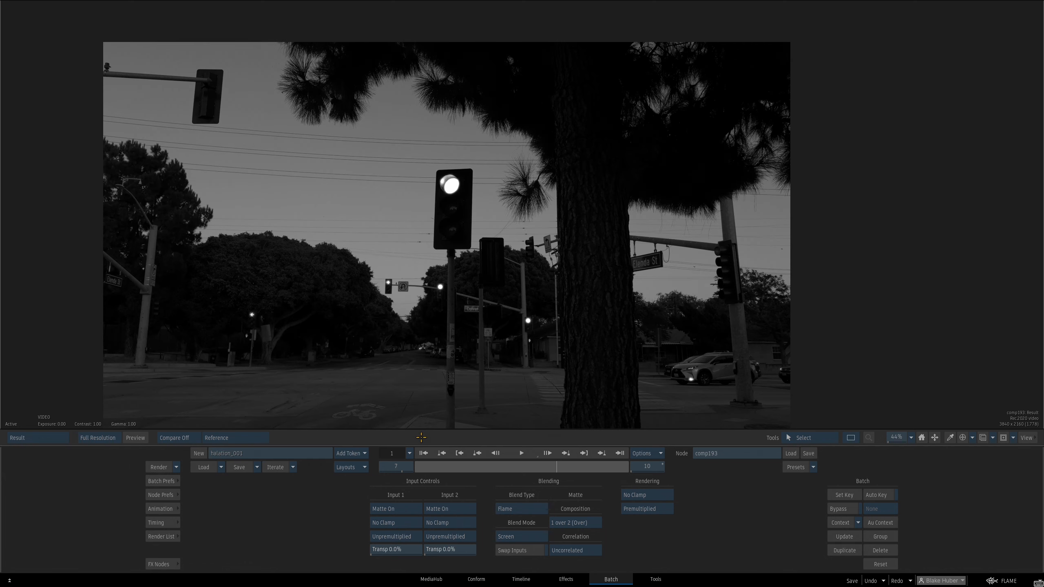
{"action": "key", "text": "F2"}
{"action": "key", "text": "Escape"}
{"action": "left_click", "coordinate": [839, 279]}
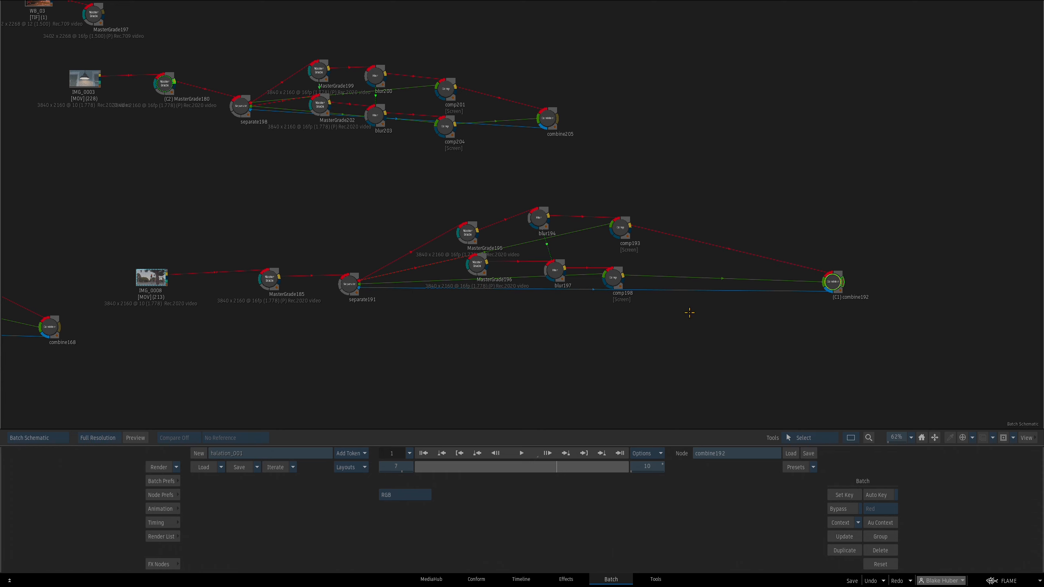
{"action": "key", "text": "F4"}
{"action": "key", "text": "Escape"}
{"action": "left_click_drag", "start_coordinate": [834, 282], "coordinate": [822, 284]}
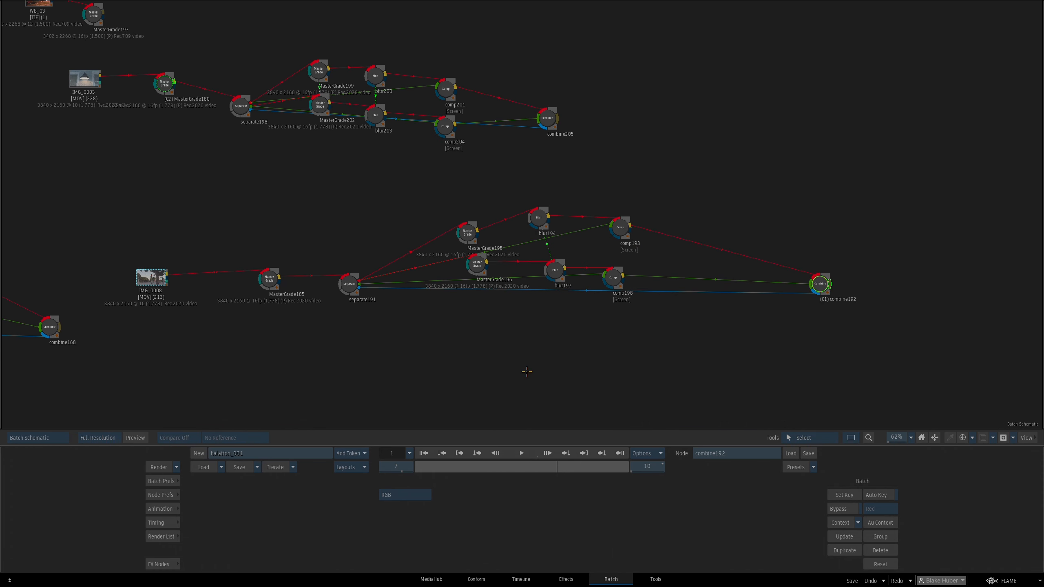
{"action": "key", "text": "F4"}
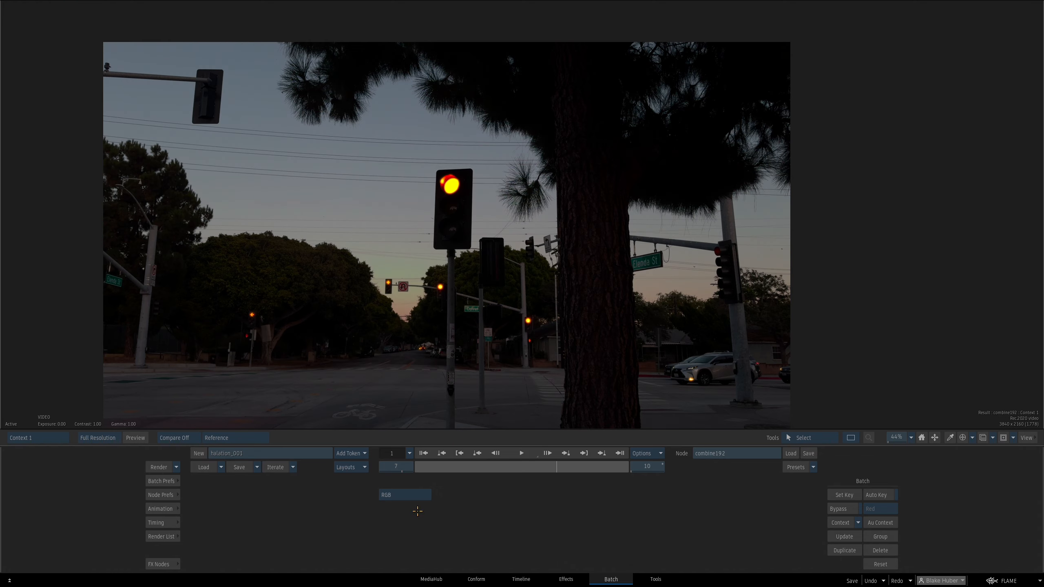
Set blur194's proportional width and height to 62.50 and its gain to 705 while viewing the final result in Context 1
{"action": "key", "text": "Escape"}
{"action": "left_click", "coordinate": [540, 216]}
{"action": "key", "text": "F4"}
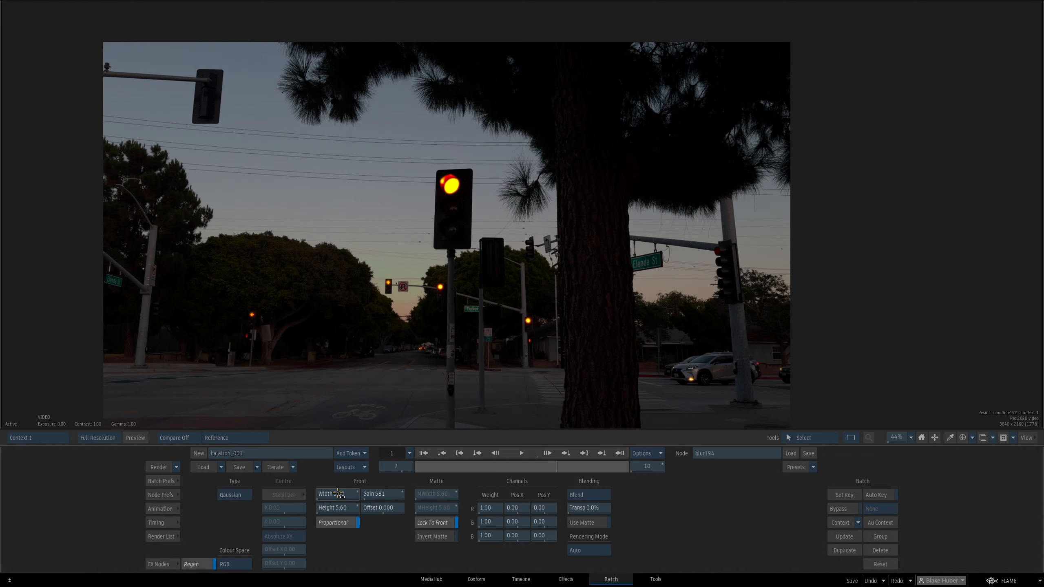
{"action": "left_click_drag", "start_coordinate": [340, 494], "coordinate": [472, 477]}
{"action": "left_click_drag", "start_coordinate": [489, 318], "coordinate": [514, 311]}
{"action": "left_click_drag", "start_coordinate": [384, 496], "coordinate": [432, 489]}
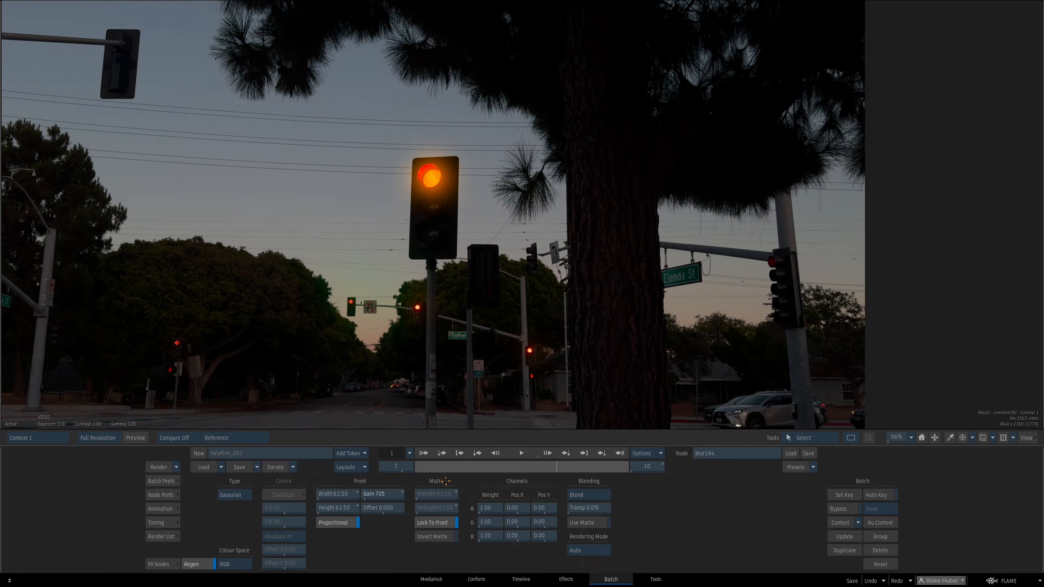
Compare the glow with the lamp shot in Context 2 and with the MasterGrade197 result of the WB_03 film reference
{"action": "key", "text": "2"}
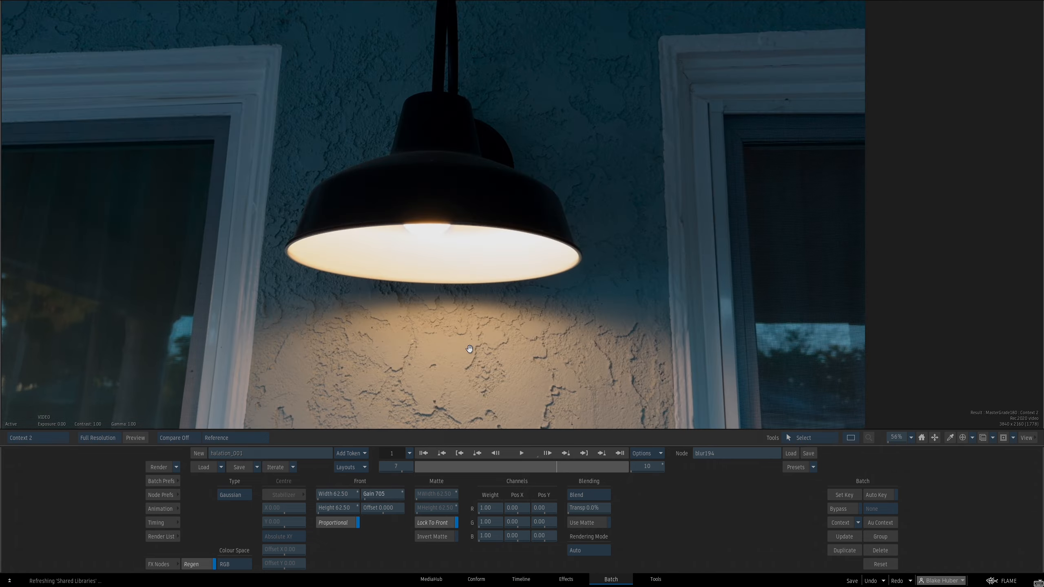
{"action": "key", "text": "1"}
{"action": "key", "text": "Escape"}
{"action": "left_click_drag", "start_coordinate": [511, 263], "coordinate": [523, 265]}
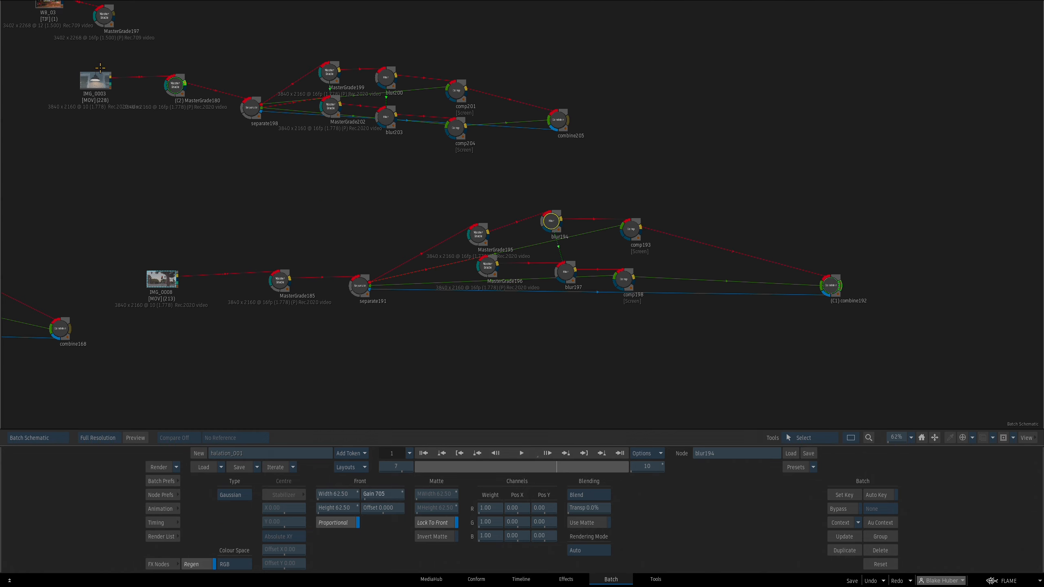
{"action": "left_click_drag", "start_coordinate": [100, 68], "coordinate": [107, 92]}
{"action": "left_click", "coordinate": [109, 40]}
{"action": "key", "text": "F4"}
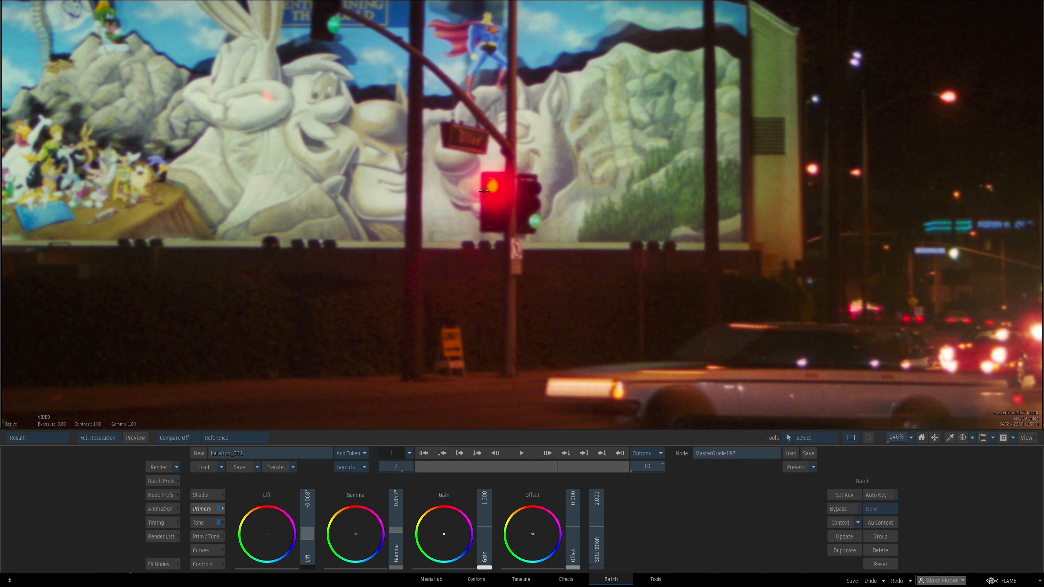
Reshape MasterGrade196's RGB curve by moving its middle point to about 0.53, 0 and its top point to about 0.88, 1.1
{"action": "key", "text": "Escape"}
{"action": "left_click_drag", "start_coordinate": [652, 285], "coordinate": [649, 270]}
{"action": "left_click", "coordinate": [492, 278]}
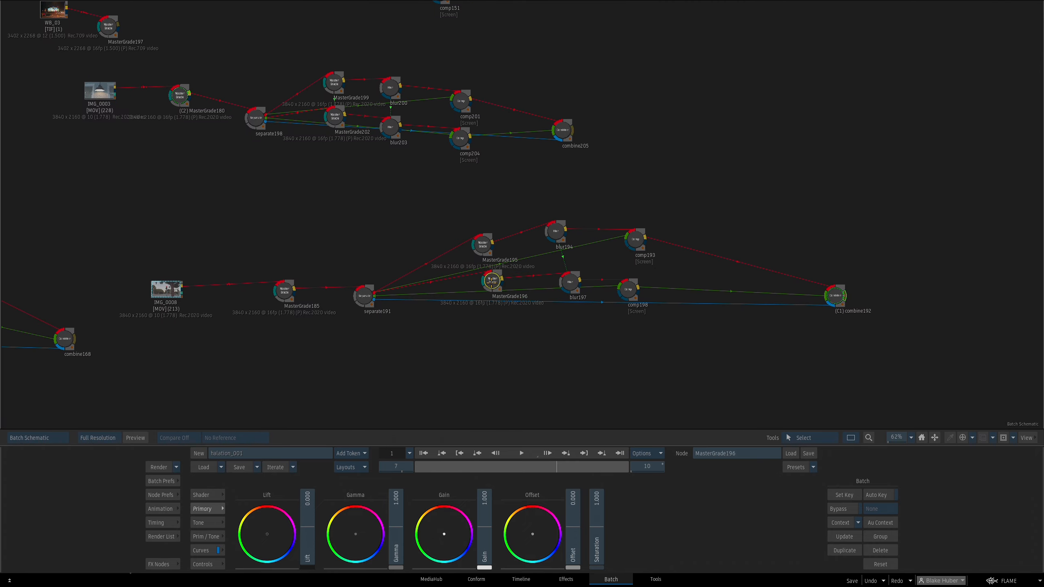
{"action": "key", "text": "F4"}
{"action": "key", "text": "Home"}
{"action": "left_click", "coordinate": [202, 550]}
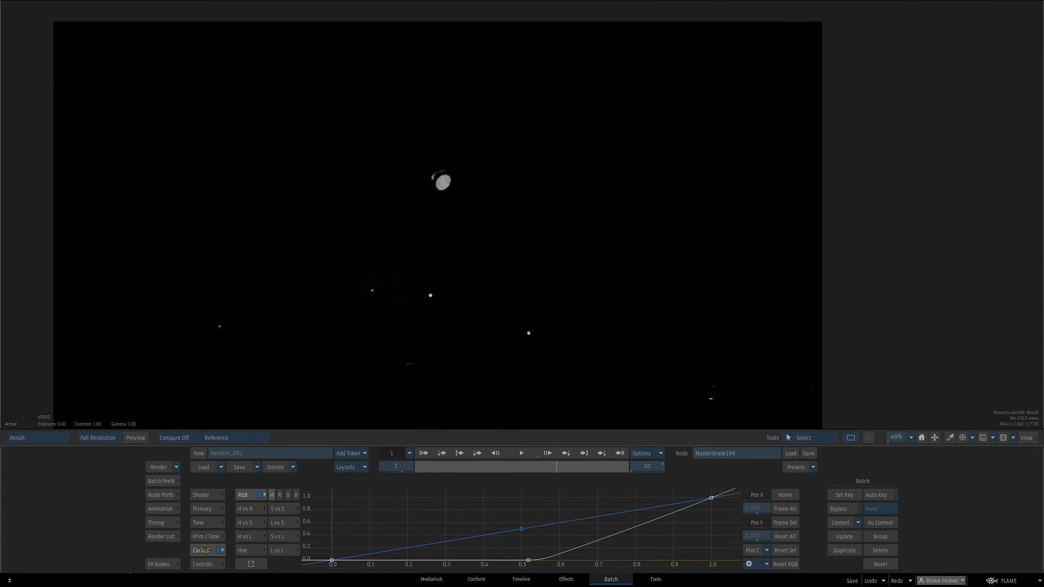
{"action": "key", "text": "Escape"}
{"action": "left_click_drag", "start_coordinate": [492, 281], "coordinate": [487, 290]}
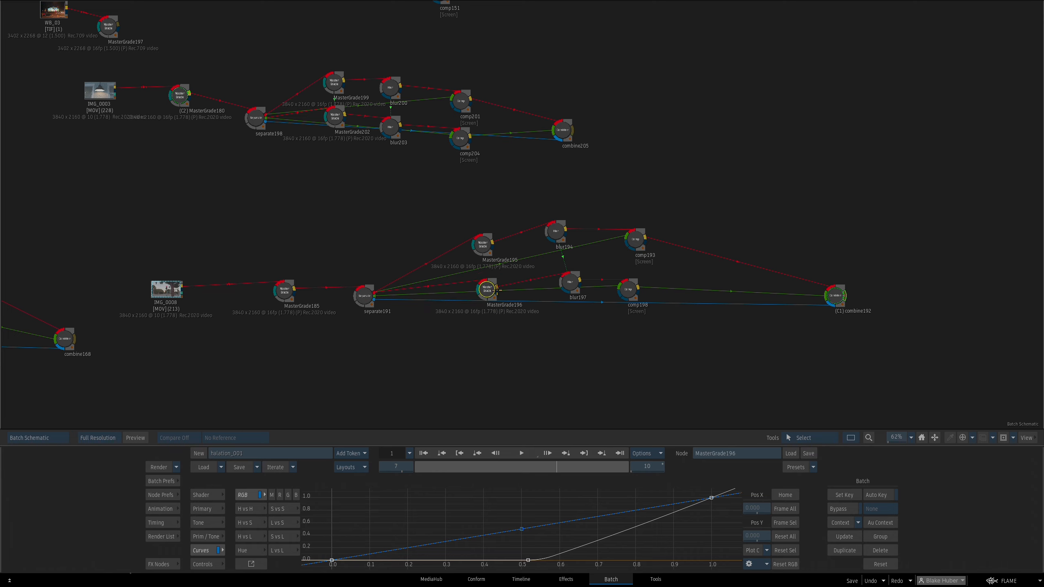
{"action": "key", "text": "F4"}
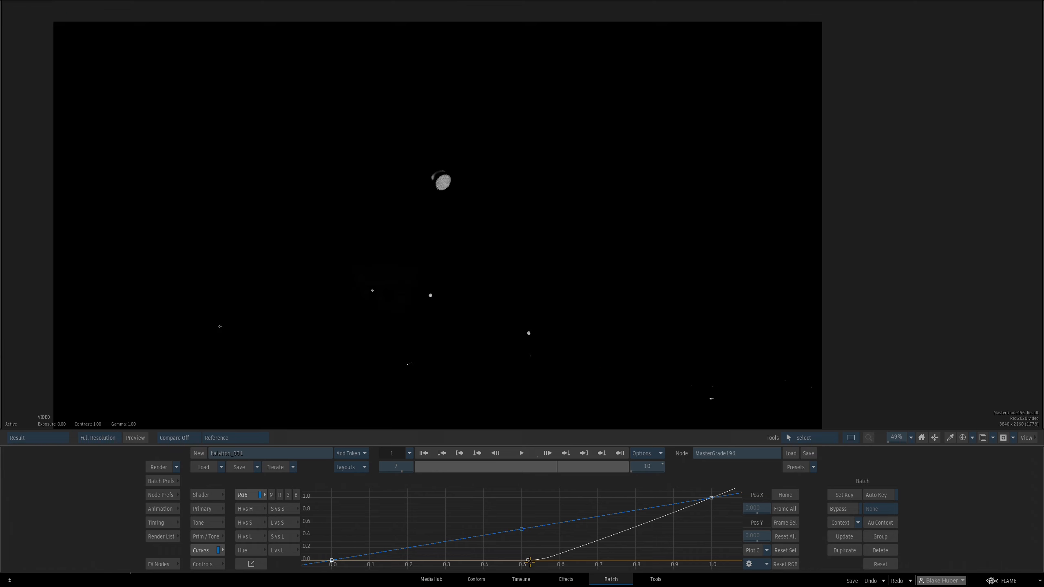
{"action": "mouse_move", "coordinate": [530, 561]}
{"action": "left_mouse_down"}
{"action": "mouse_move", "coordinate": [519, 558]}
{"action": "mouse_move", "coordinate": [529, 560]}
{"action": "left_mouse_up"}
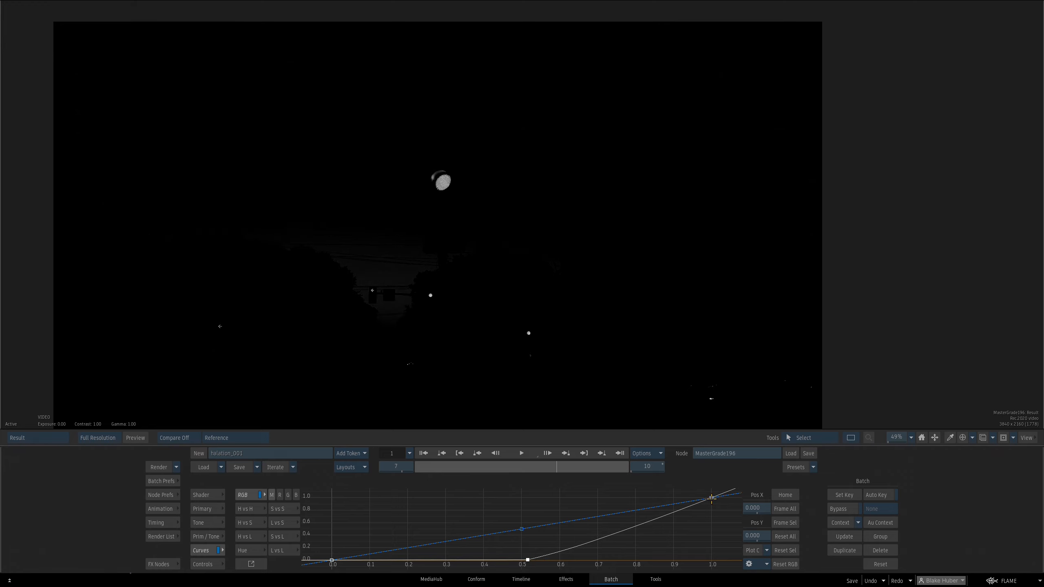
{"action": "left_click_drag", "start_coordinate": [712, 498], "coordinate": [665, 491]}
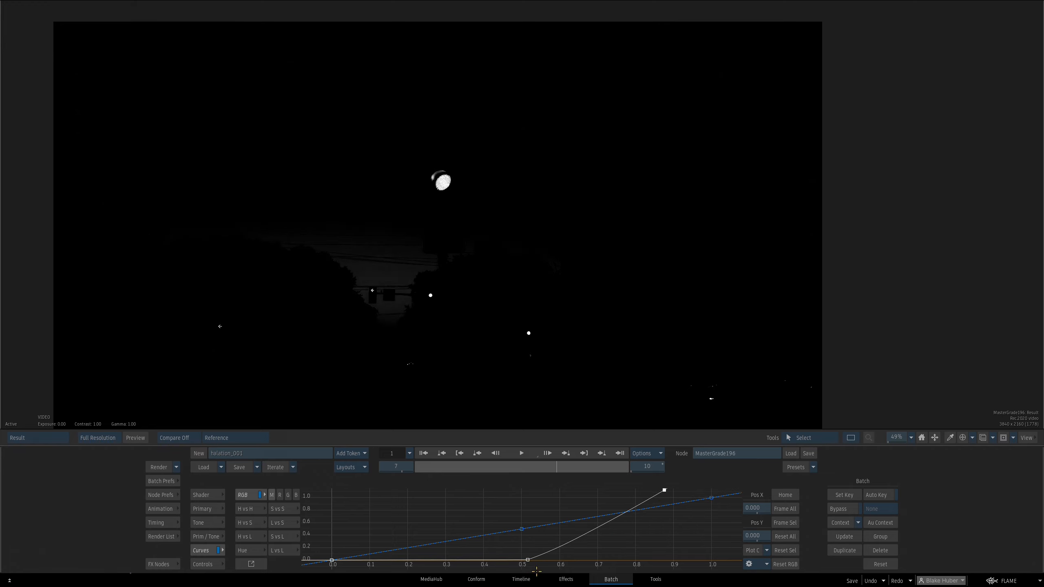
{"action": "left_click_drag", "start_coordinate": [526, 559], "coordinate": [533, 560]}
{"action": "key", "text": "F4"}
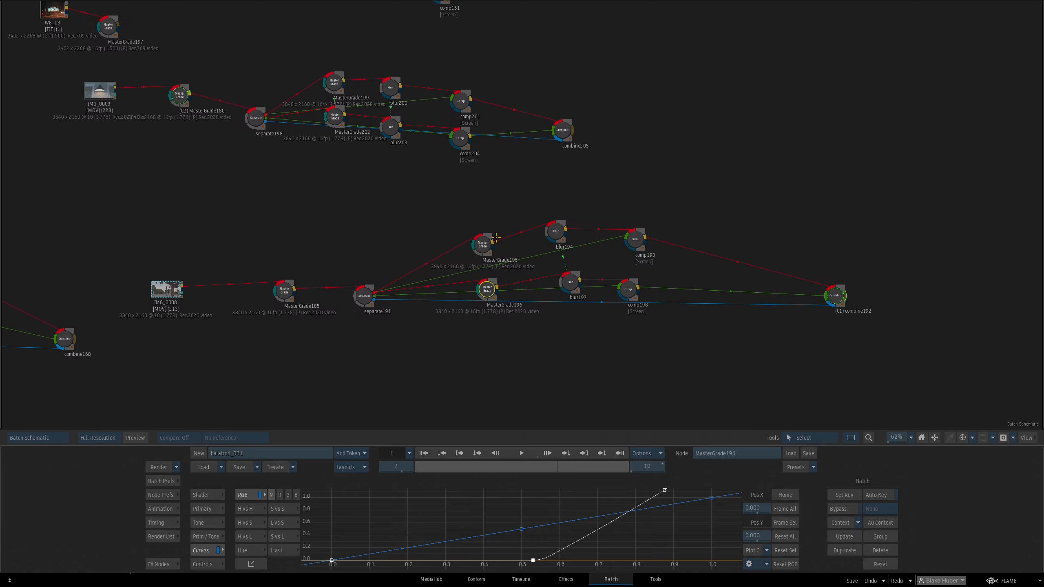
Align blur197 beneath blur194, reset its gain to 100 and width to 0, and raise the blur width again
{"action": "left_click_drag", "start_coordinate": [577, 286], "coordinate": [558, 281]}
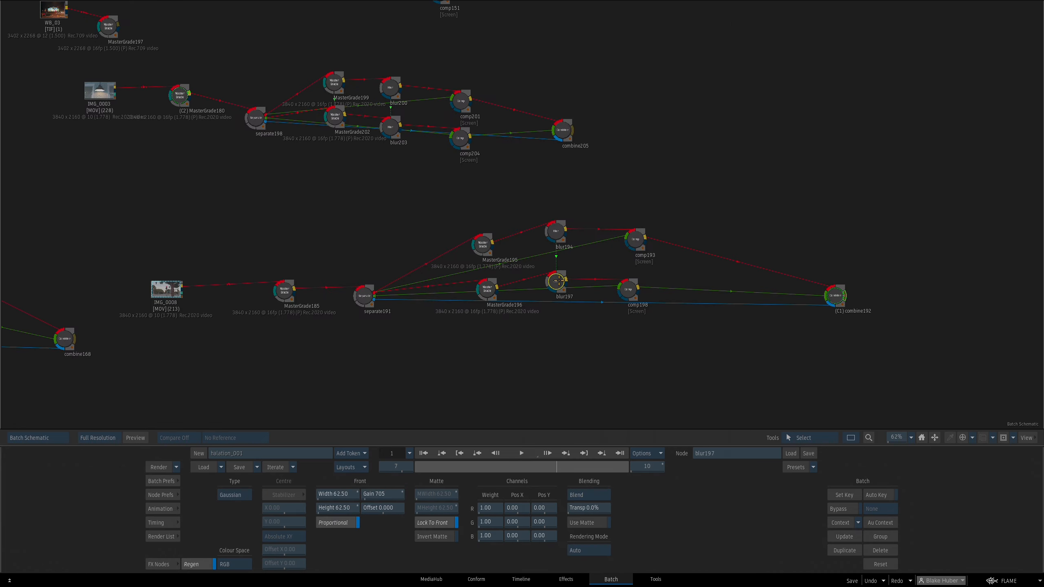
{"action": "key", "text": "F4"}
{"action": "key", "text": "F4"}
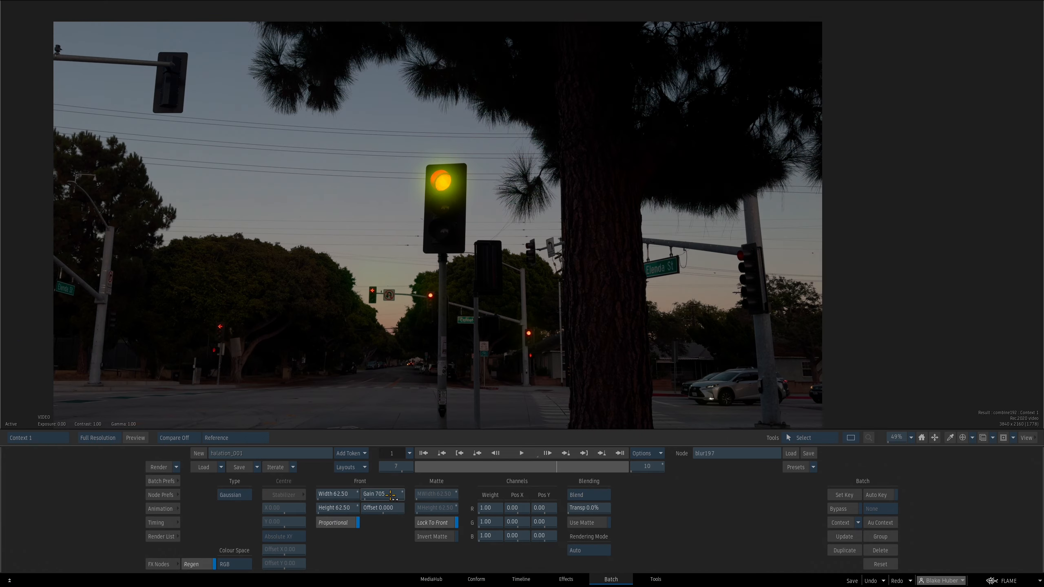
{"action": "left_click", "coordinate": [393, 494], "text": "ctrl"}
{"action": "left_click", "coordinate": [355, 494], "text": "ctrl"}
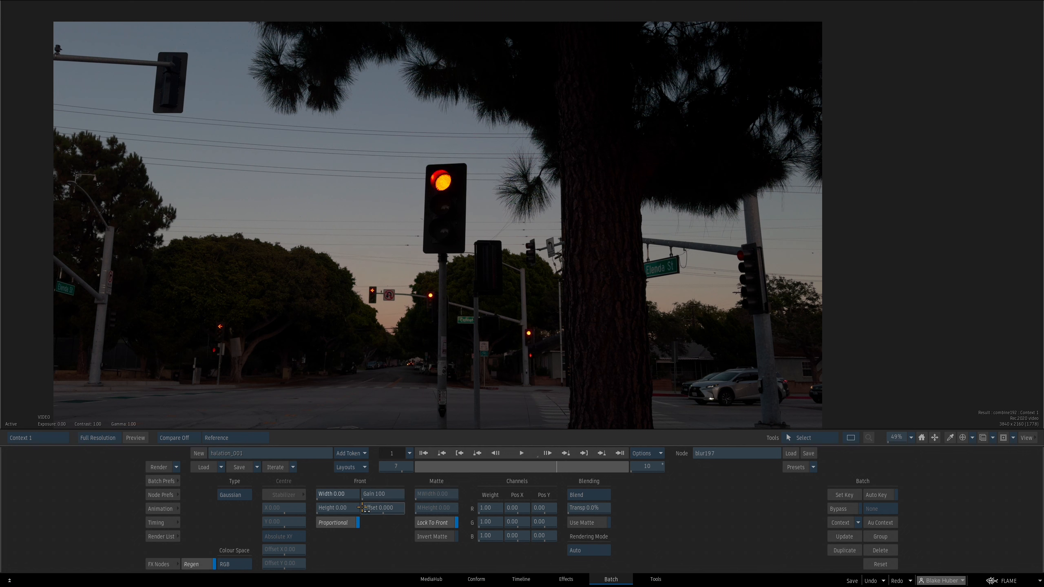
{"action": "left_click_drag", "start_coordinate": [356, 494], "coordinate": [392, 490]}
Set the Input 1 transparency of comp198 to 50%
{"action": "key", "text": "Escape"}
{"action": "left_click", "coordinate": [629, 290]}
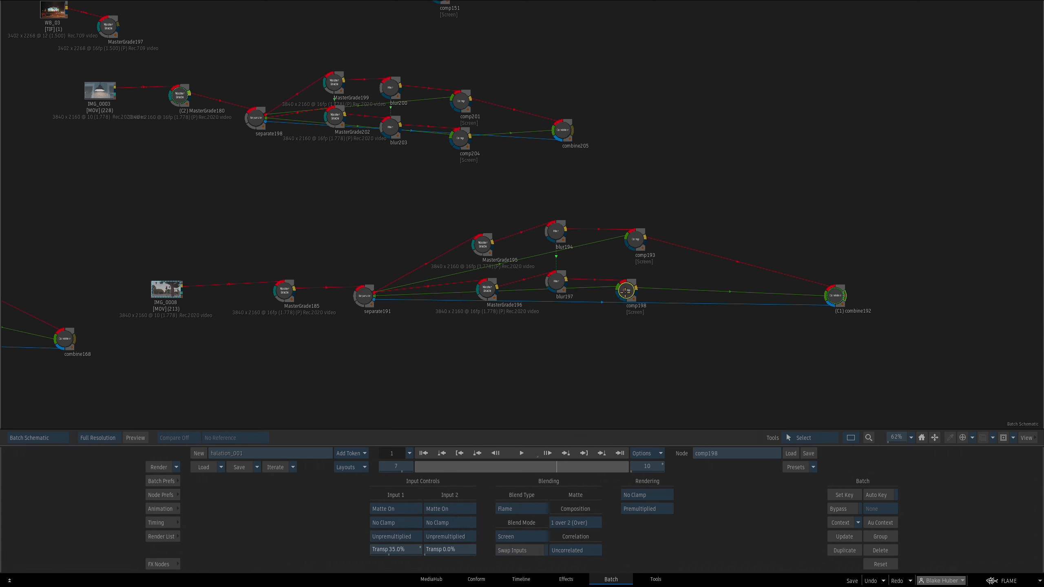
{"action": "key", "text": "F4"}
{"action": "left_click", "coordinate": [388, 549]}
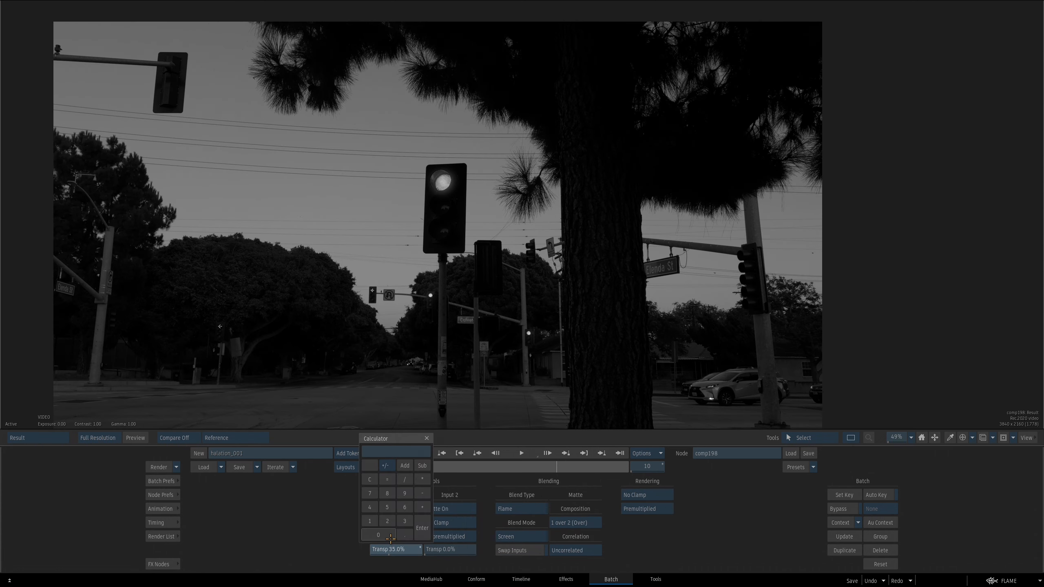
{"action": "type", "text": "50"}
{"action": "key", "text": "Return"}
{"action": "key", "text": "Escape"}
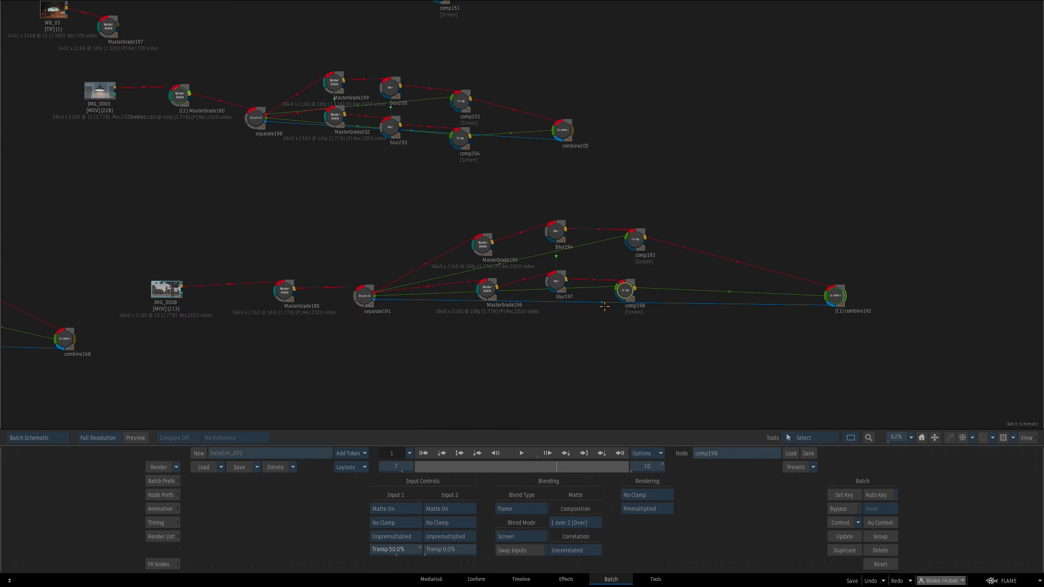
Set blur197's proportional width and height to 23.80 and its gain to 250 while viewing the combined result in Context 1
{"action": "left_click", "coordinate": [561, 287]}
{"action": "key", "text": "F4"}
{"action": "key", "text": "F5"}
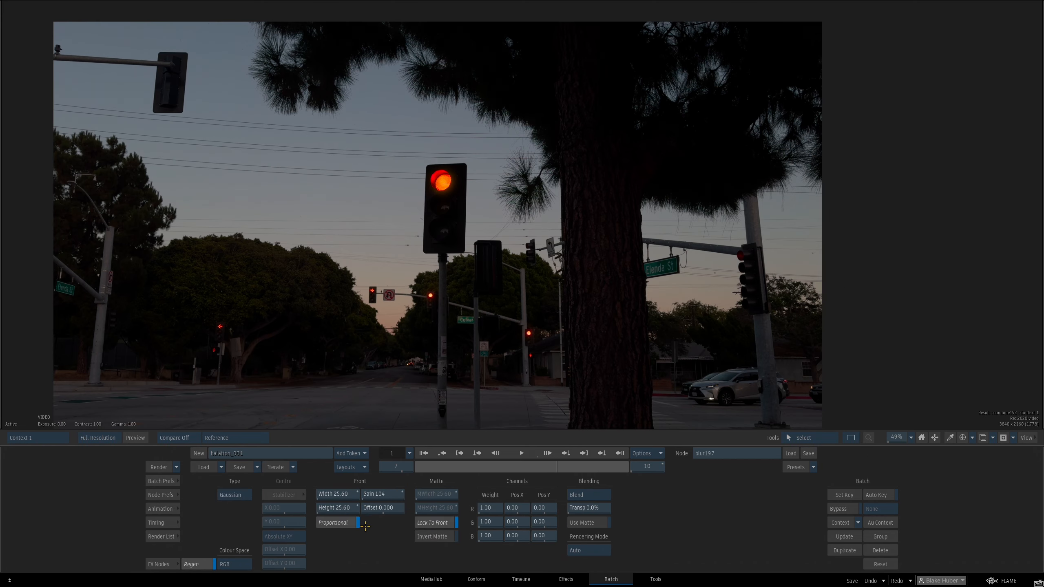
{"action": "left_click_drag", "start_coordinate": [337, 492], "coordinate": [343, 458]}
{"action": "left_click_drag", "start_coordinate": [384, 494], "coordinate": [428, 461]}
{"action": "key", "text": "F4"}
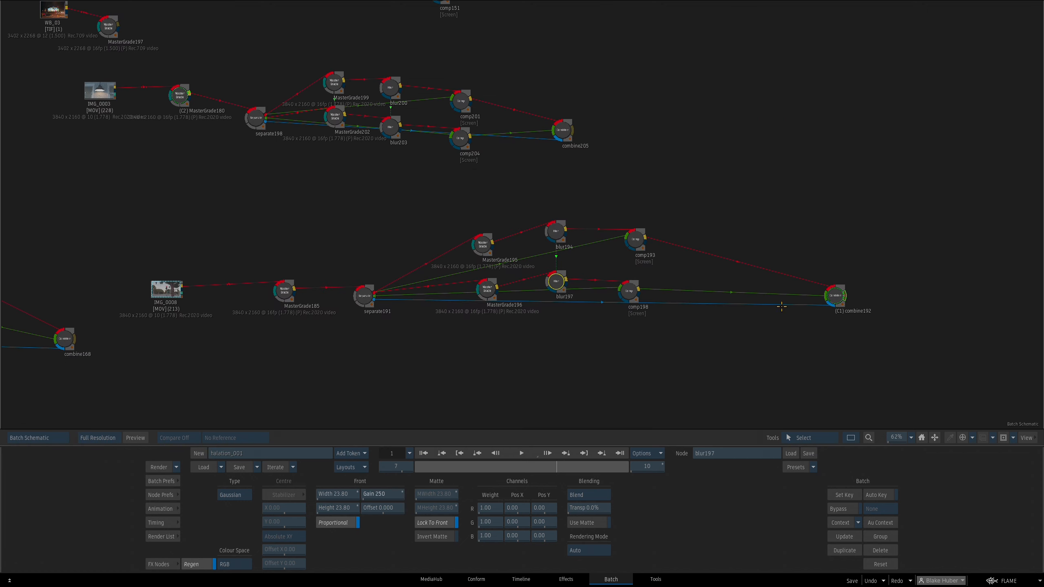
Lower the highlight threshold in MasterGrade195 by moving the RGB curve's middle point to about 0.5, 0
{"action": "left_click_drag", "start_coordinate": [552, 239], "coordinate": [549, 237]}
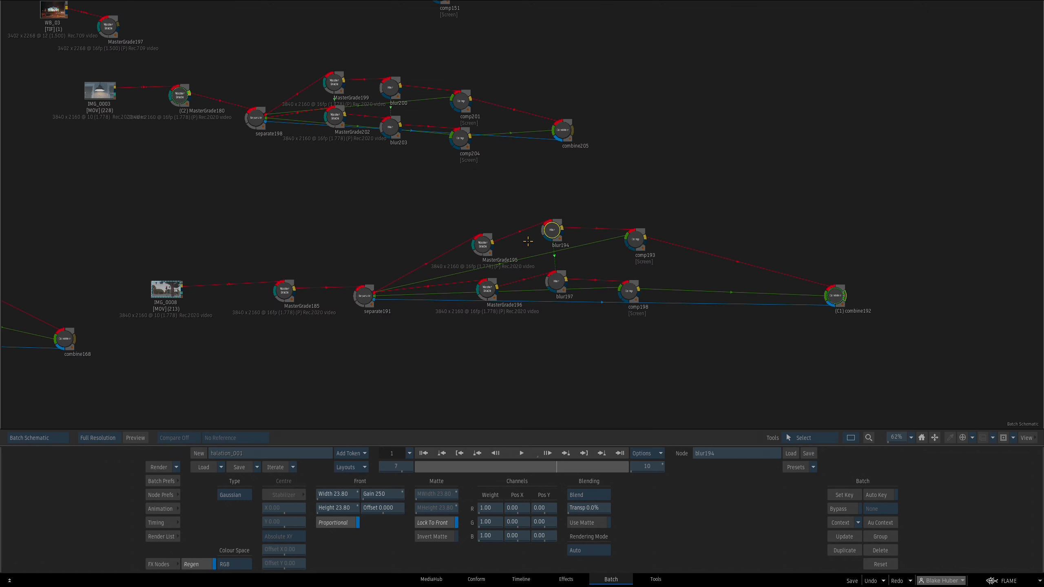
{"action": "left_click", "coordinate": [485, 247]}
{"action": "key", "text": "F1"}
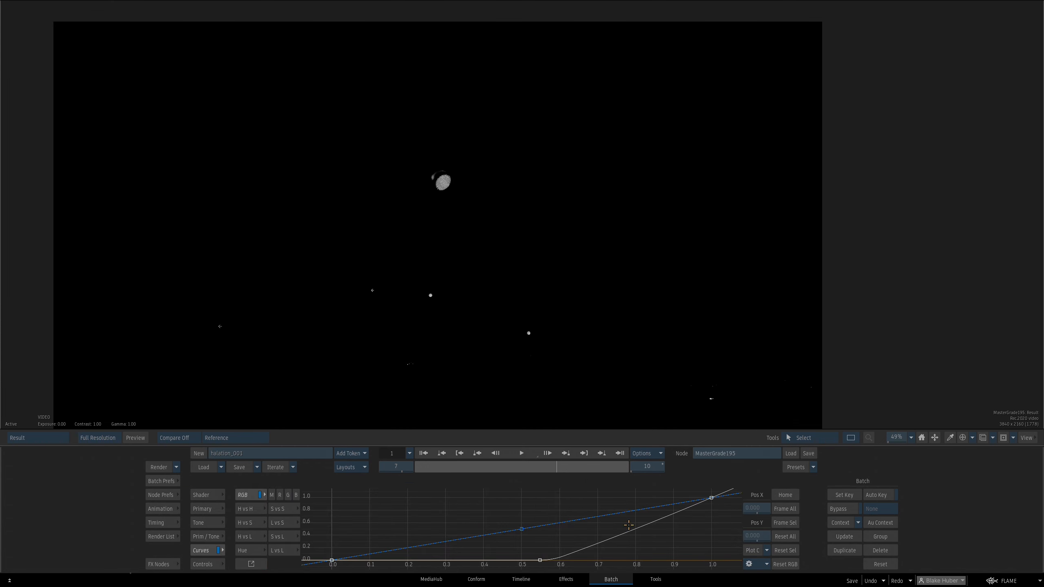
{"action": "mouse_move", "coordinate": [540, 559]}
{"action": "left_mouse_down"}
{"action": "mouse_move", "coordinate": [509, 562]}
{"action": "mouse_move", "coordinate": [522, 562]}
{"action": "left_mouse_up"}
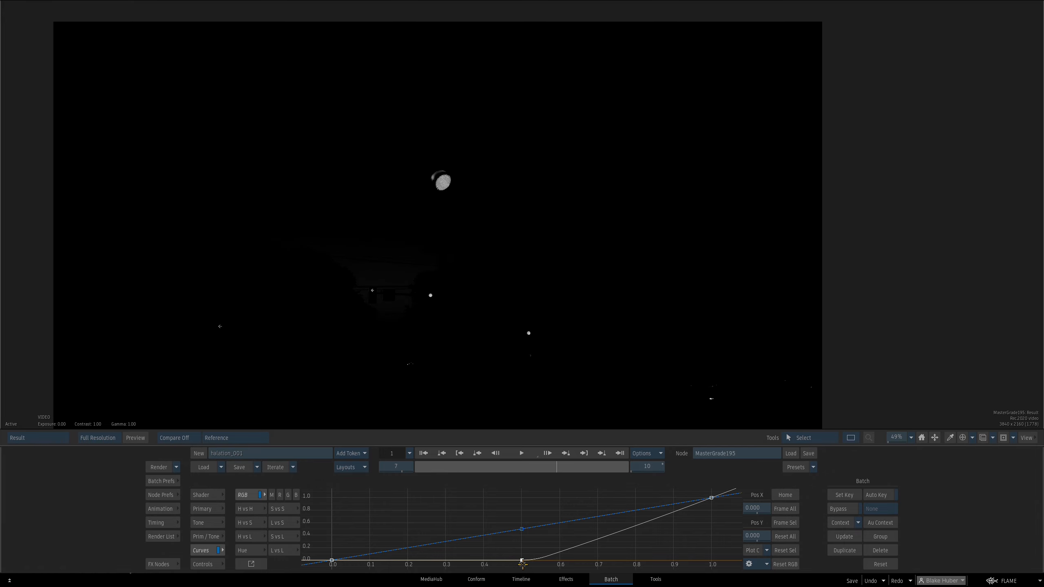
{"action": "key", "text": "F4"}
Raise blur194's proportional width and height to 74.40 and its gain to 921 while viewing Context 1
{"action": "left_click", "coordinate": [550, 231]}
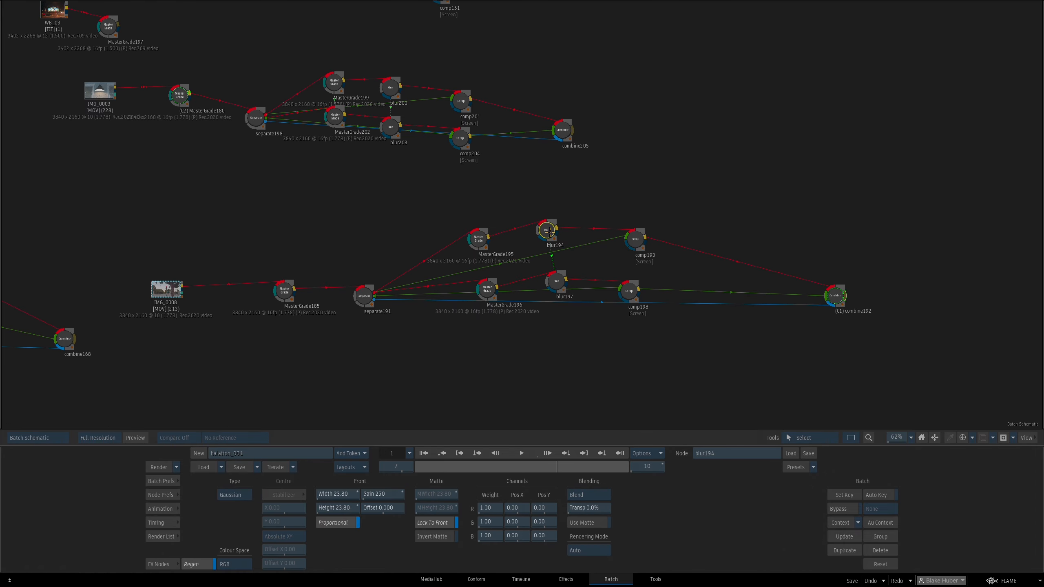
{"action": "key", "text": "F1"}
{"action": "key", "text": "1"}
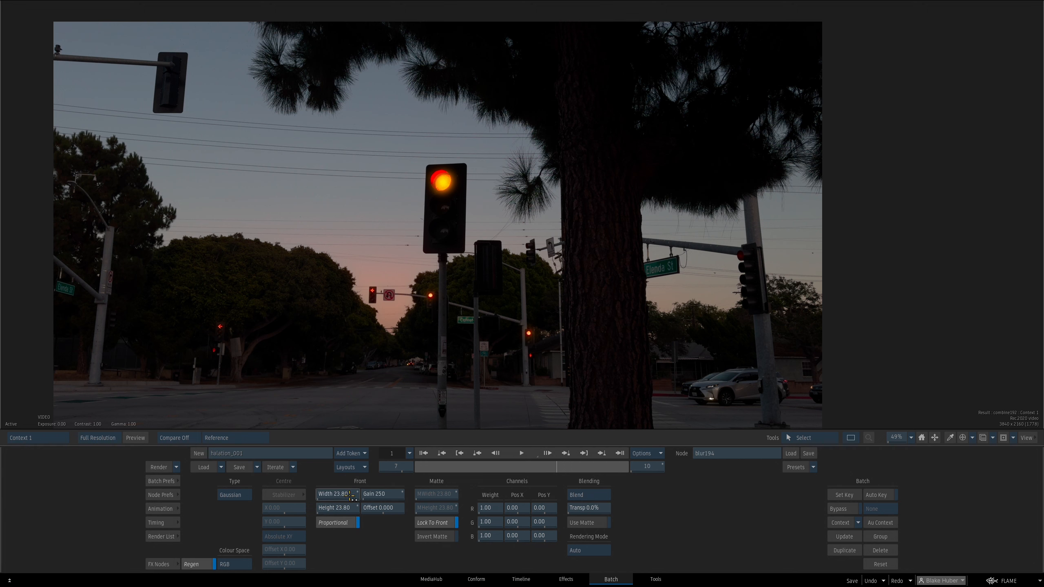
{"action": "left_click_drag", "start_coordinate": [372, 495], "coordinate": [472, 447]}
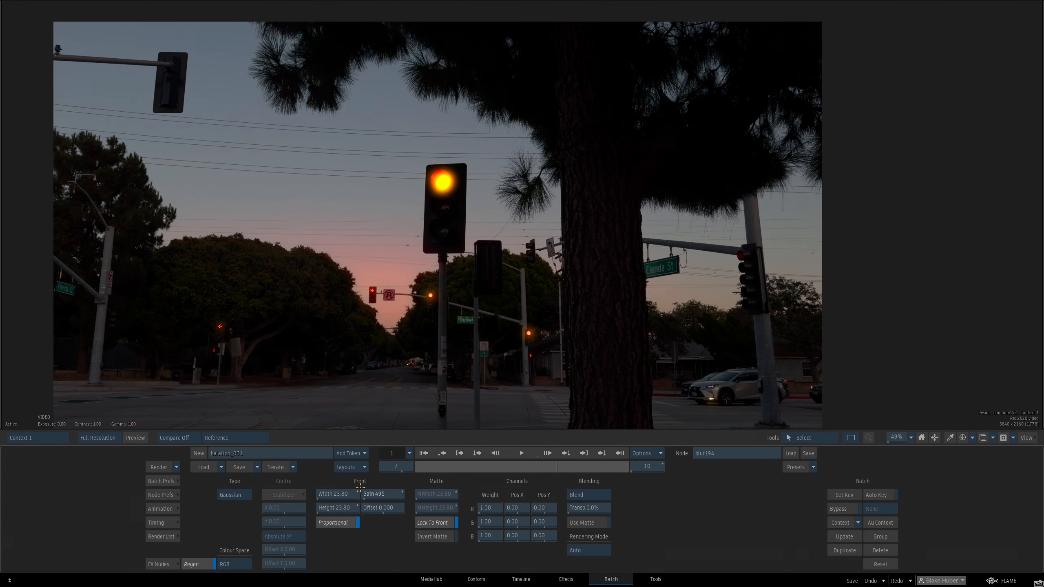
{"action": "left_click_drag", "start_coordinate": [335, 493], "coordinate": [447, 479]}
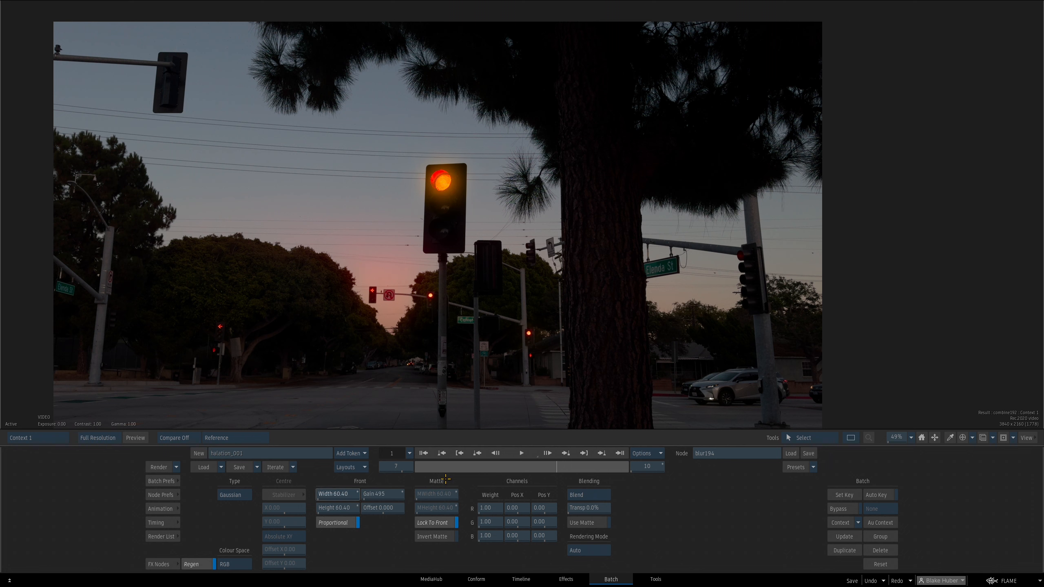
{"action": "left_click_drag", "start_coordinate": [375, 495], "coordinate": [498, 485]}
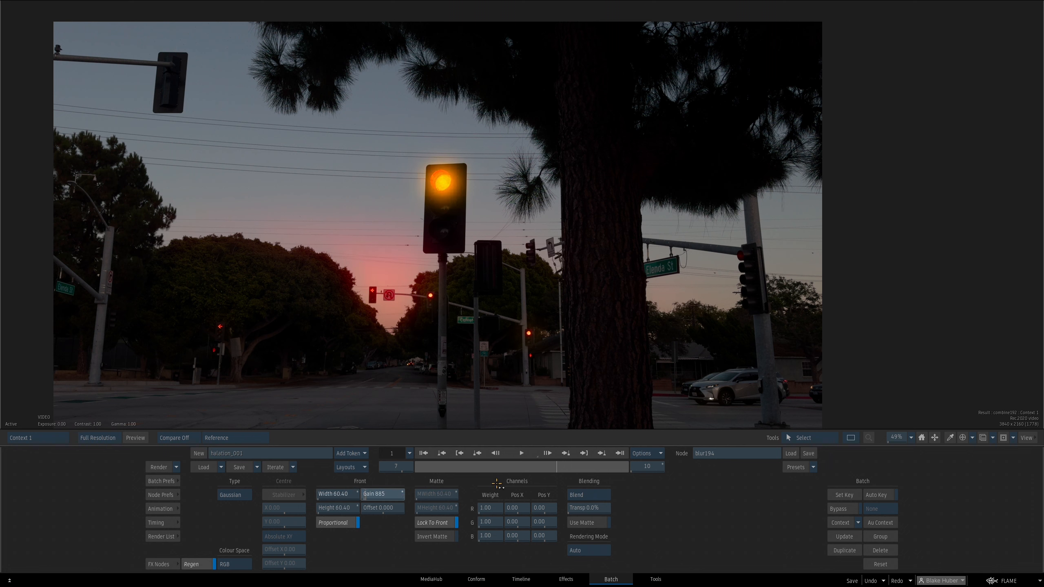
{"action": "left_click_drag", "start_coordinate": [337, 495], "coordinate": [383, 481]}
Raise the Input 1 transparency of comp198 to 72% while viewing Context 1
{"action": "key", "text": "Escape"}
{"action": "left_click", "coordinate": [629, 293]}
{"action": "key", "text": "Escape"}
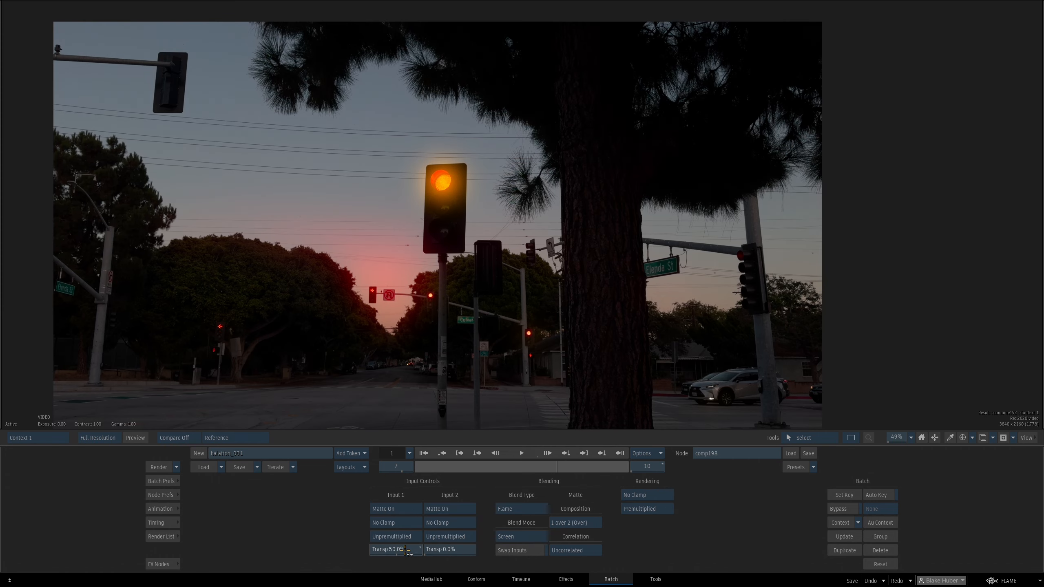
{"action": "left_click_drag", "start_coordinate": [407, 550], "coordinate": [416, 548]}
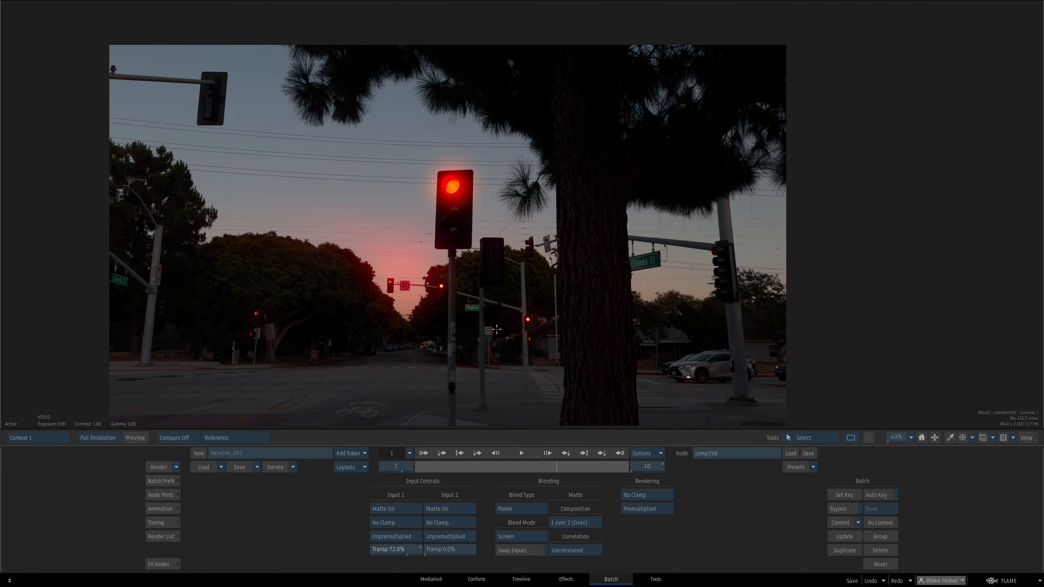
Inspect blur194 and the MasterGrade195 highlight matte for the source of the red glow in the sky
{"action": "key", "text": "Escape"}
{"action": "left_click", "coordinate": [544, 231]}
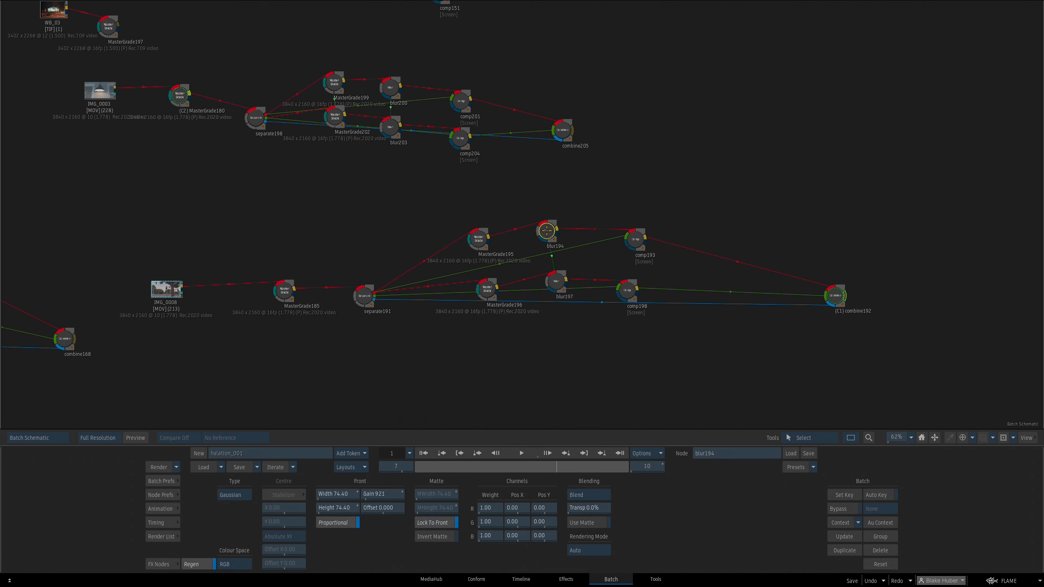
{"action": "key", "text": "F4"}
{"action": "key", "text": "Escape"}
{"action": "left_click", "coordinate": [479, 242]}
{"action": "key", "text": "F4"}
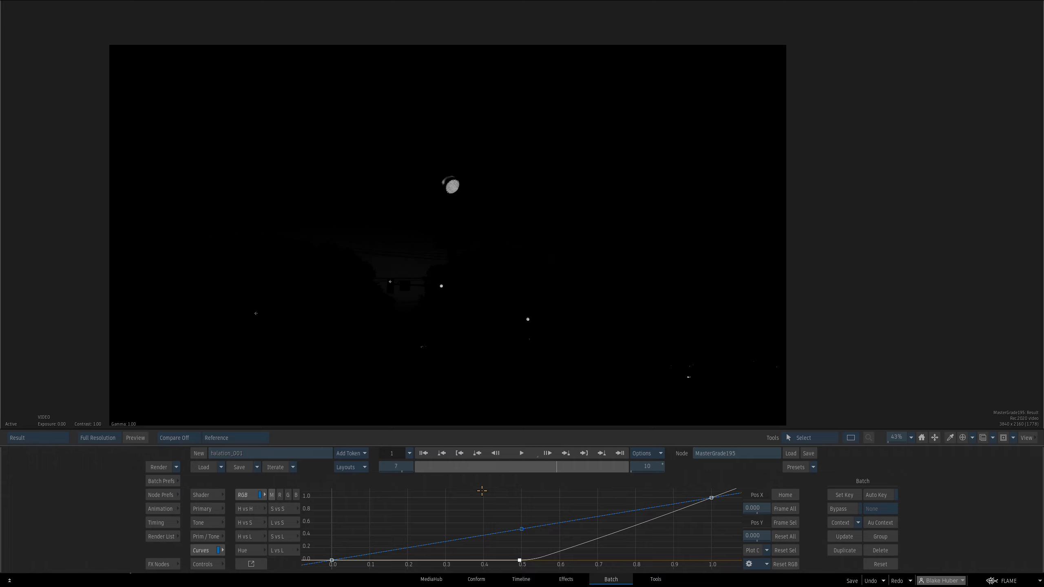
{"action": "key", "text": "Escape"}
{"action": "left_click", "coordinate": [549, 233]}
Make room after MasterGrade195 and add a GMask Tracer node fed by it, just before blur194
{"action": "left_click", "coordinate": [462, 232]}
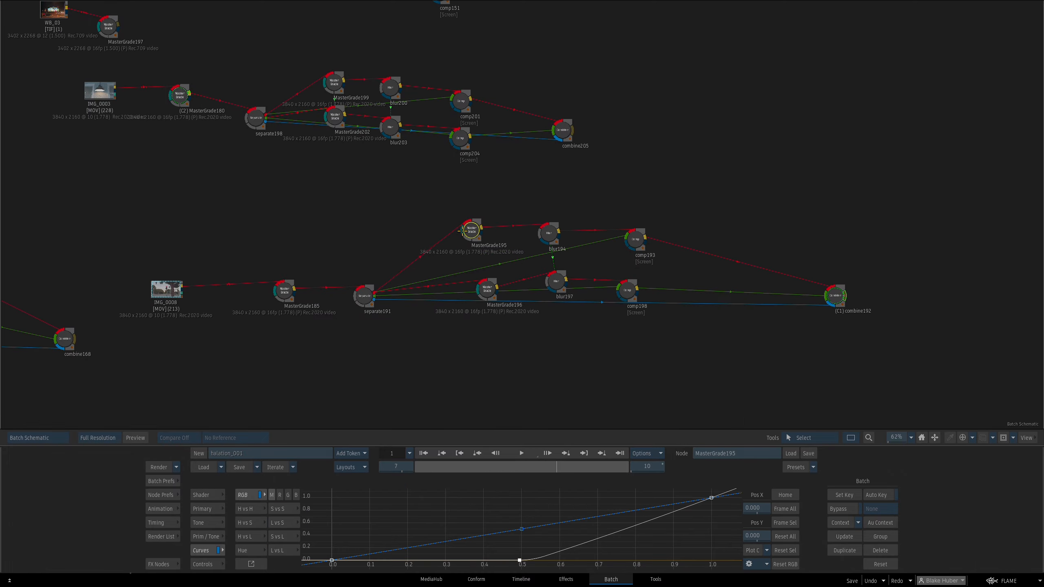
{"action": "left_click_drag", "start_coordinate": [462, 231], "coordinate": [457, 230]}
{"action": "left_click", "coordinate": [163, 565]}
{"action": "key", "text": "g"}
{"action": "left_click_drag", "start_coordinate": [593, 538], "coordinate": [514, 211]}
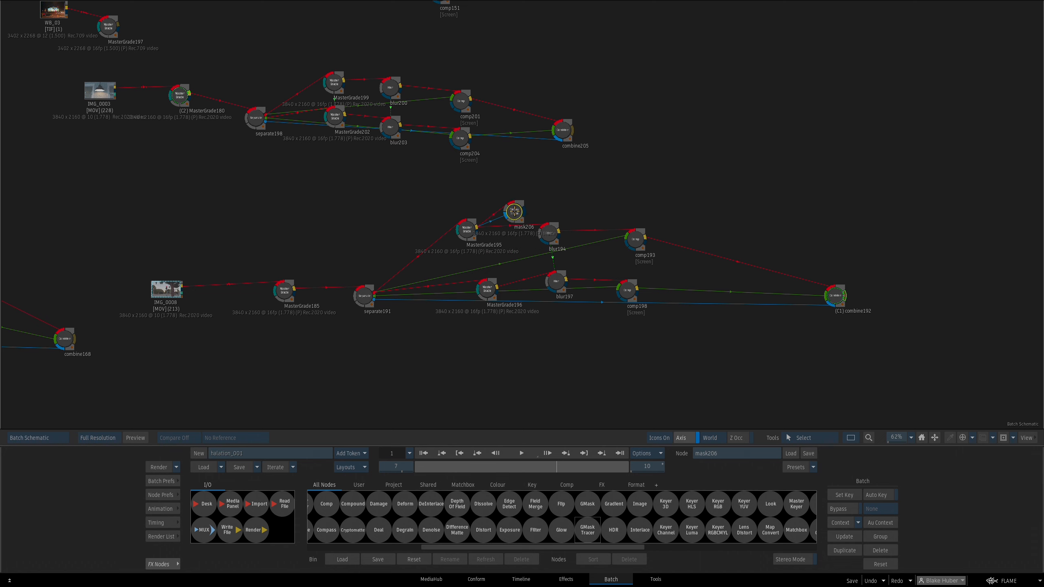
Draw a closed mask shape around the main traffic light's lit lamp in mask206
{"action": "double_click", "coordinate": [514, 211]}
{"action": "key", "text": "shift+d"}
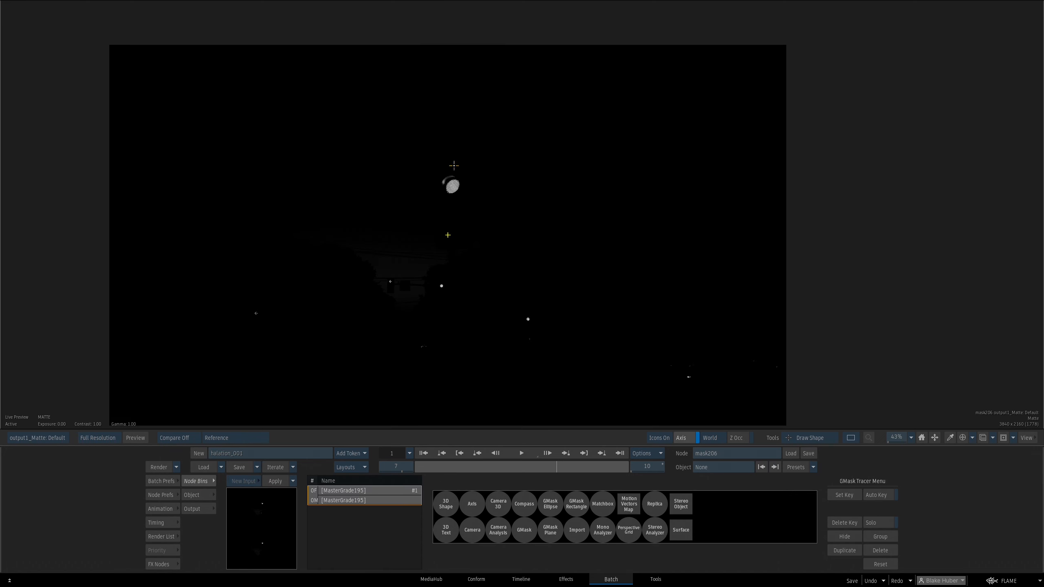
{"action": "left_click_drag", "start_coordinate": [451, 157], "coordinate": [437, 158]}
{"action": "left_click_drag", "start_coordinate": [418, 185], "coordinate": [449, 213]}
{"action": "left_click_drag", "start_coordinate": [481, 212], "coordinate": [493, 188]}
{"action": "left_click", "coordinate": [467, 164]}
{"action": "left_click", "coordinate": [451, 157]}
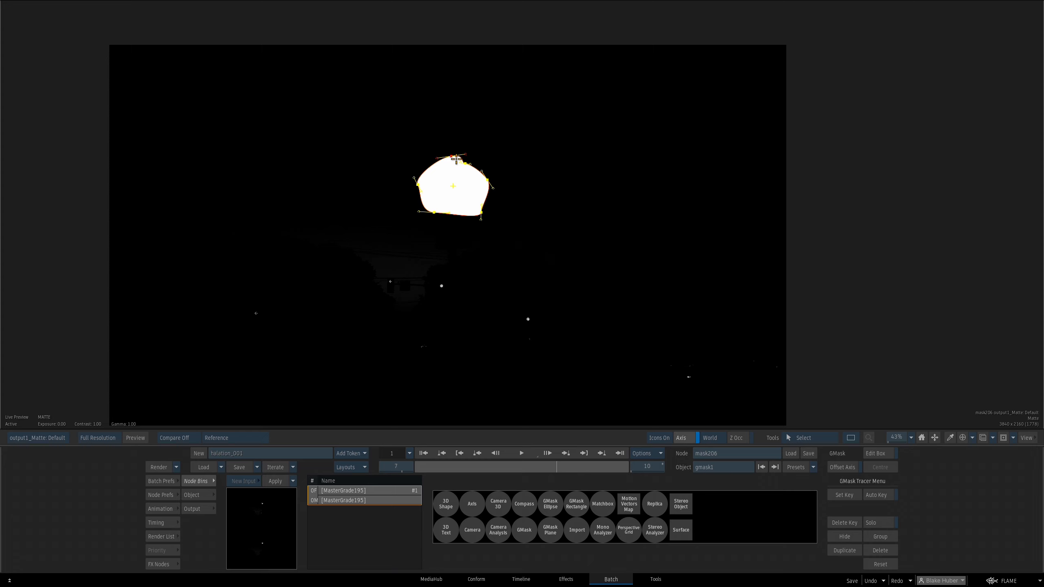
Set gmask1's colour to 0% and enable Invert so only the lamp area inside the shape is kept
{"action": "key", "text": "grave"}
{"action": "double_click", "coordinate": [522, 214]}
{"action": "key", "text": "F4"}
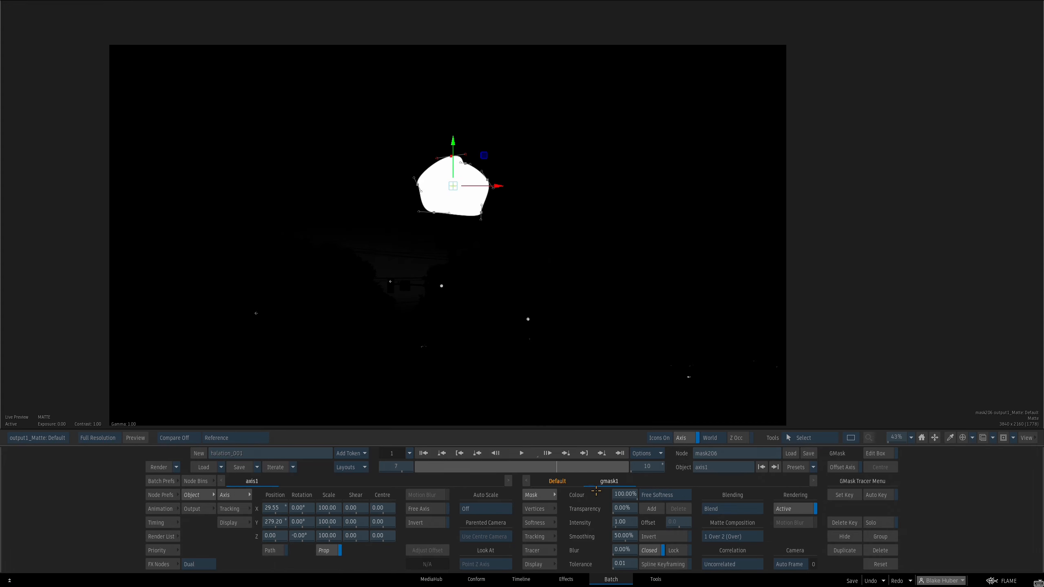
{"action": "left_click_drag", "start_coordinate": [625, 494], "coordinate": [573, 492]}
{"action": "left_click", "coordinate": [664, 536]}
{"action": "key", "text": "grave"}
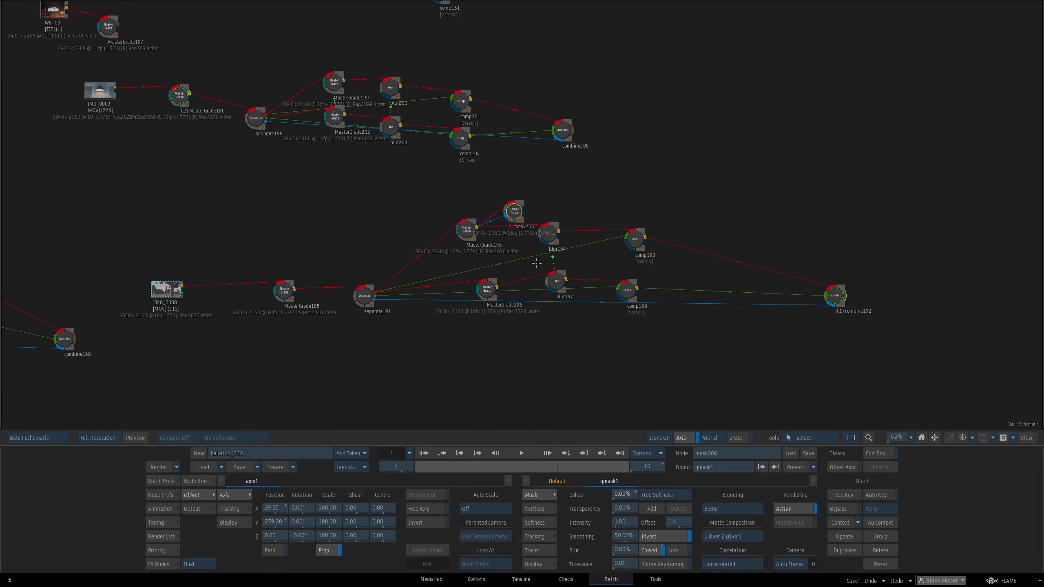
Place mask206 in line between MasterGrade195 and blur194 and review the masked glow in Context 1 with icons off
{"action": "double_click", "coordinate": [549, 232]}
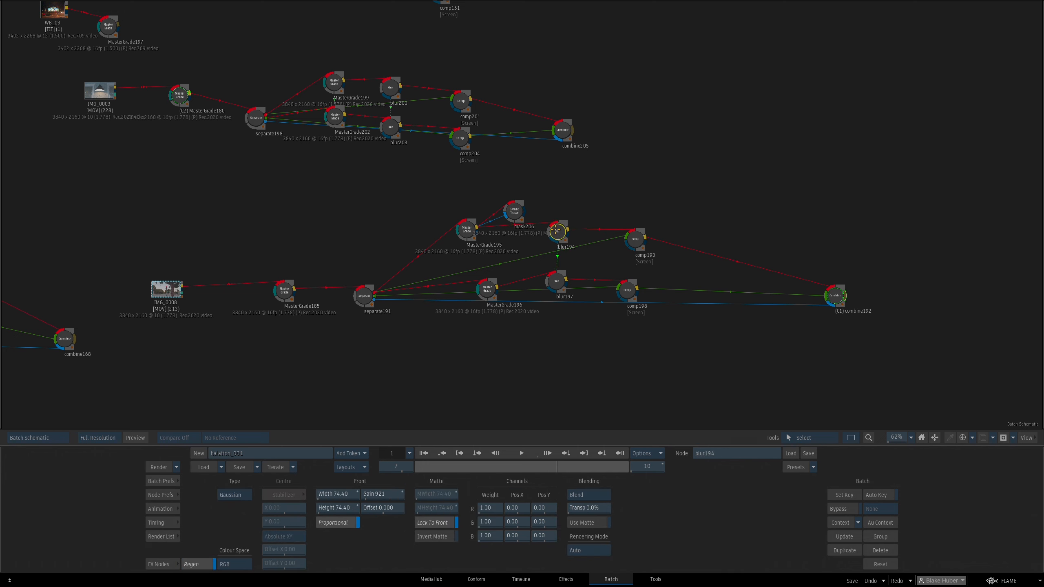
{"action": "double_click", "coordinate": [513, 210]}
{"action": "key", "text": "grave"}
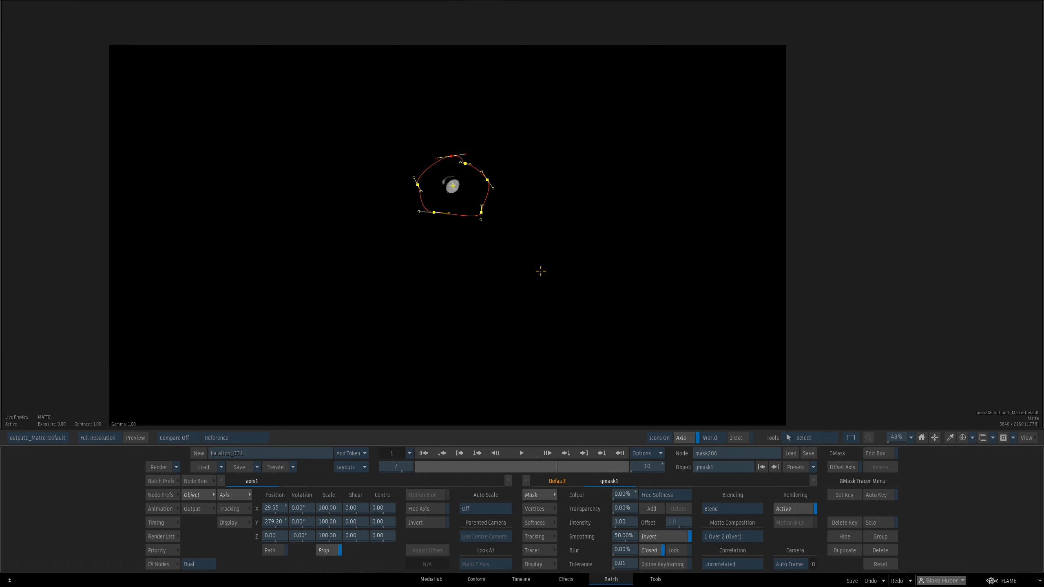
{"action": "key", "text": "shift+i"}
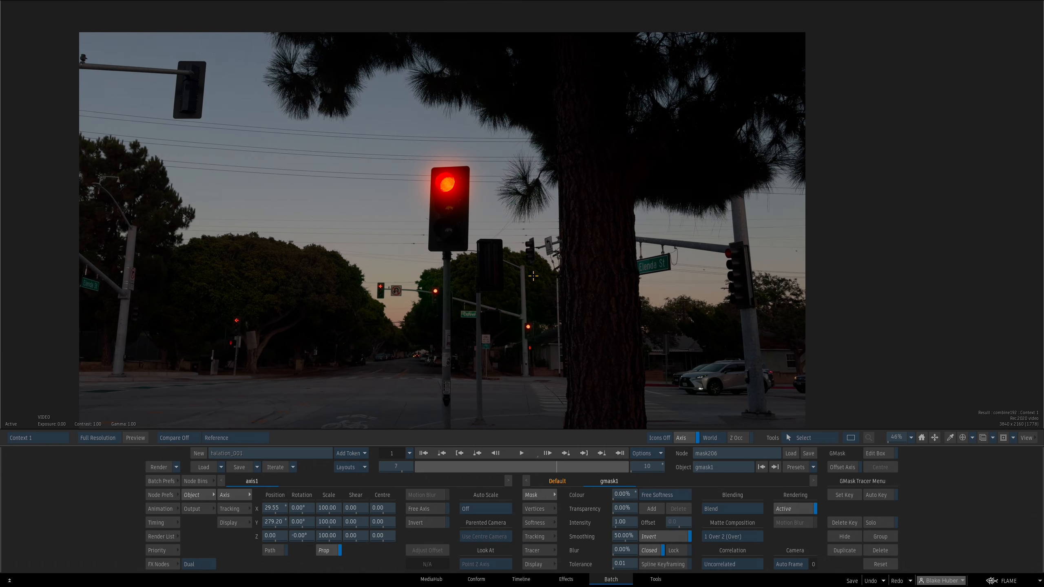
{"action": "left_click_drag", "start_coordinate": [532, 276], "coordinate": [545, 275]}
{"action": "key", "text": "grave"}
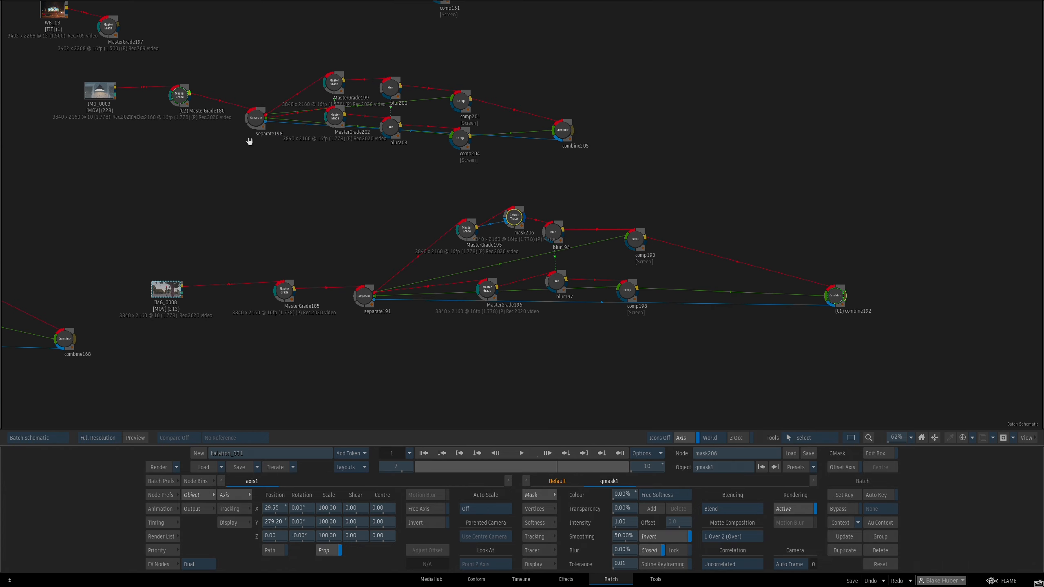
Assign the WB_03 reference's MasterGrade197 to Context 2 and nudge combine192 and mask206 into line
{"action": "left_click_drag", "start_coordinate": [249, 141], "coordinate": [325, 190]}
{"action": "key", "text": "c"}
{"action": "left_click", "coordinate": [184, 77]}
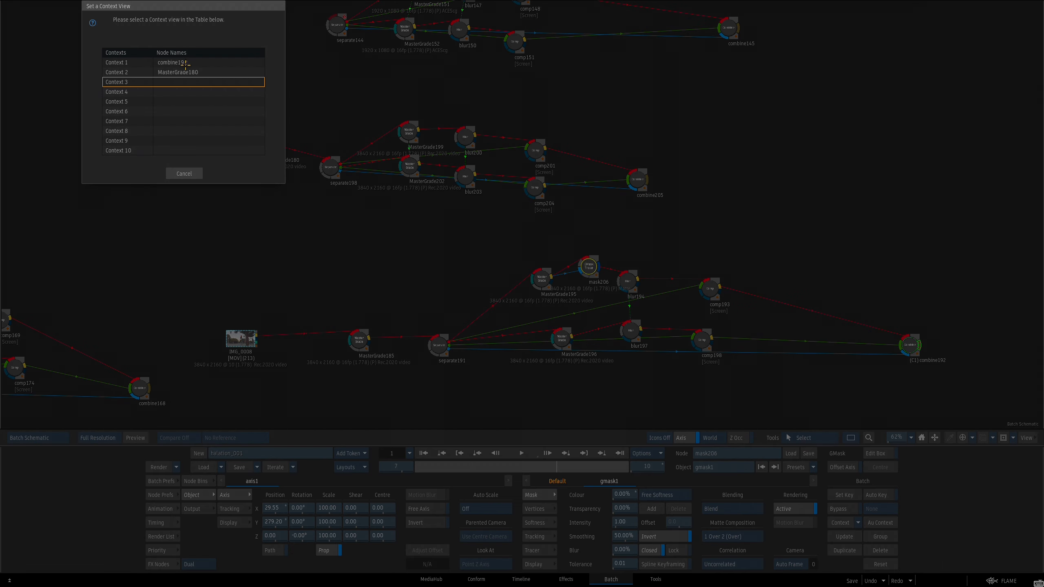
{"action": "left_click", "coordinate": [187, 73]}
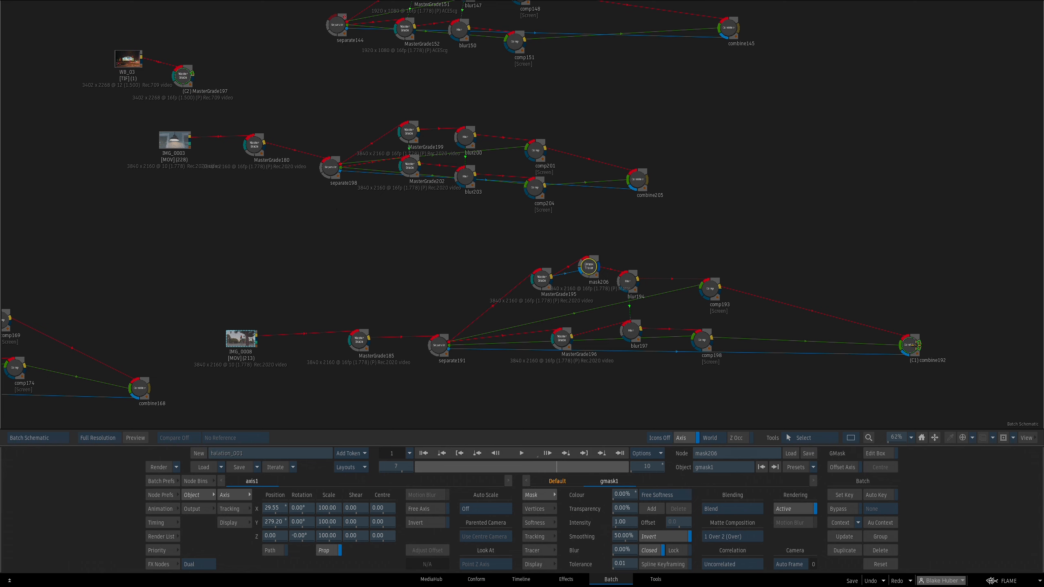
{"action": "left_click_drag", "start_coordinate": [916, 345], "coordinate": [912, 347]}
{"action": "left_click_drag", "start_coordinate": [588, 266], "coordinate": [588, 270]}
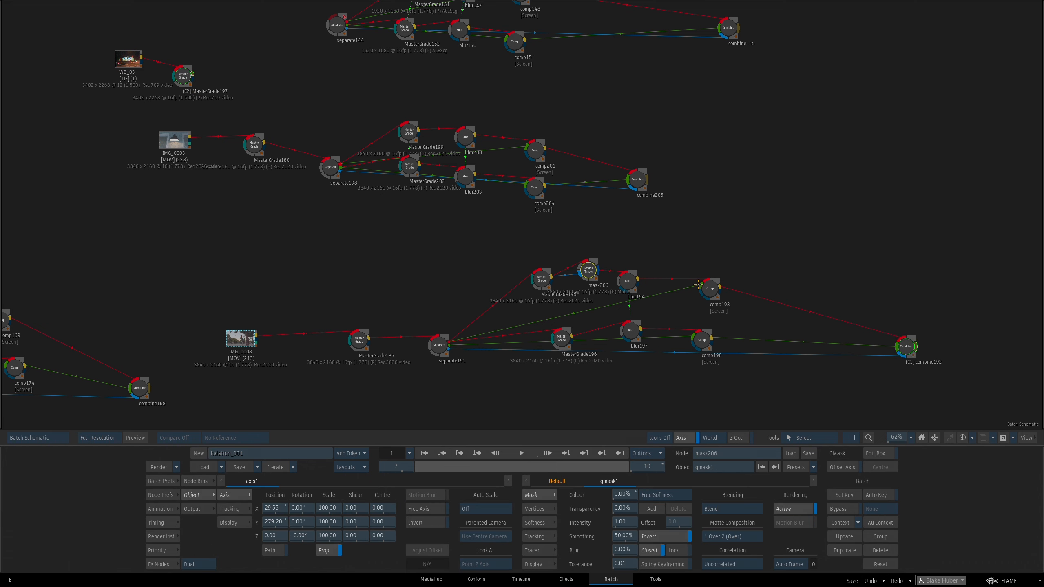
Raise blur194's proportional width and height to 82.10 and its gain to about 1490, comparing Context 1 with the film reference in Context 2
{"action": "left_click", "coordinate": [629, 281]}
{"action": "key", "text": "F4"}
{"action": "key", "text": "1"}
{"action": "left_click_drag", "start_coordinate": [590, 311], "coordinate": [596, 313]}
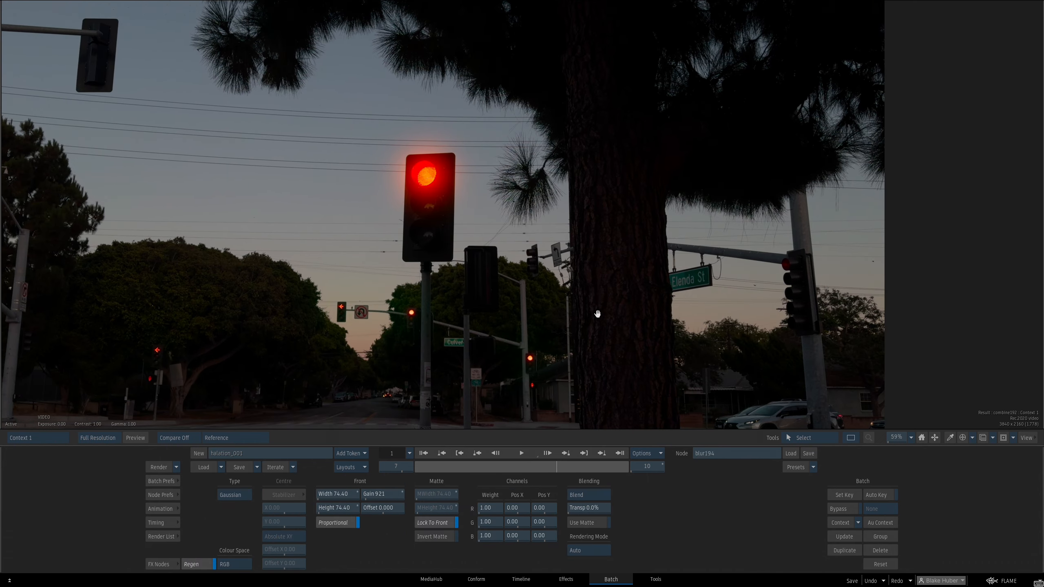
{"action": "key", "text": "2"}
{"action": "key", "text": "1"}
{"action": "left_click_drag", "start_coordinate": [334, 493], "coordinate": [461, 488]}
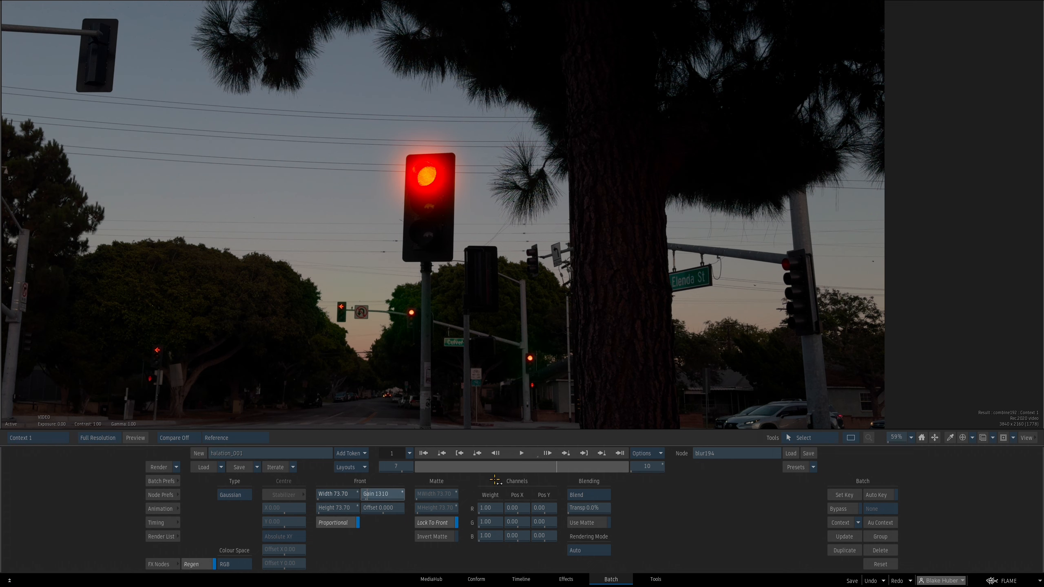
{"action": "key", "text": "2"}
{"action": "key", "text": "1"}
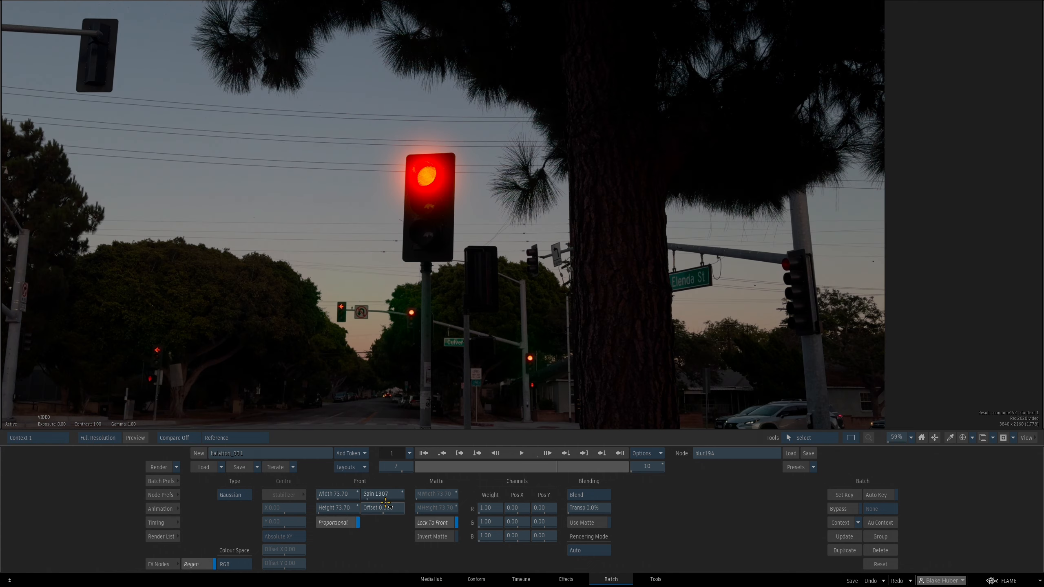
{"action": "left_click_drag", "start_coordinate": [353, 494], "coordinate": [372, 486]}
{"action": "key", "text": "2"}
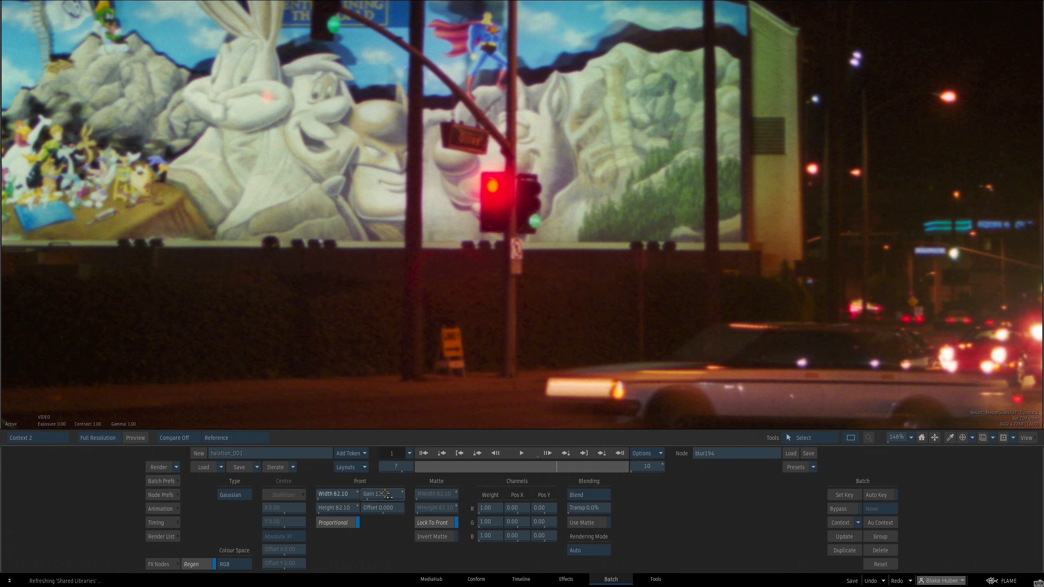
{"action": "key", "text": "1"}
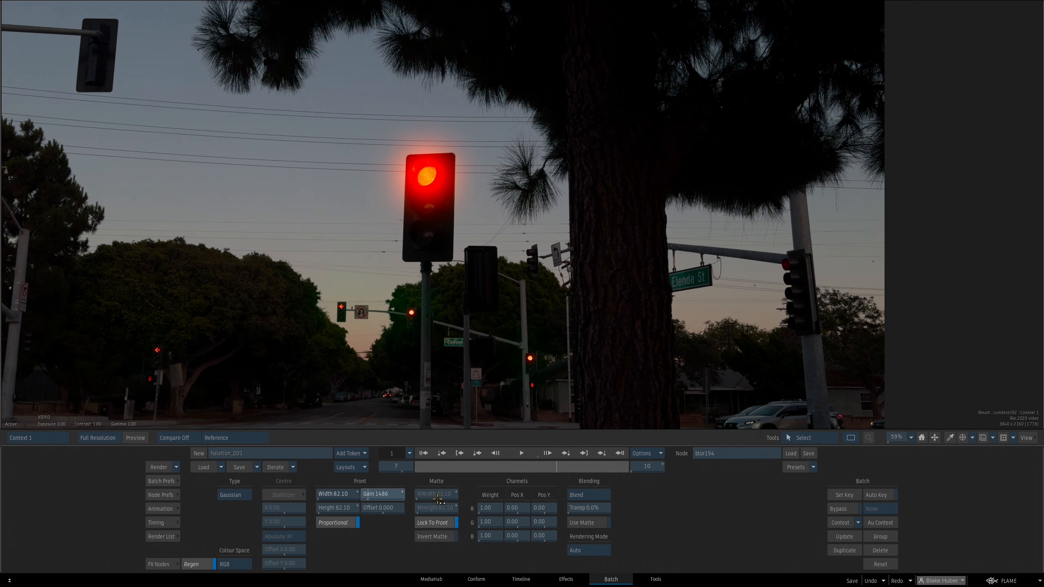
Set blur194's gain to 1426 and its proportional width and height to 90.30, comparing Context 1 with the film reference in Context 2
{"action": "key", "text": "2"}
{"action": "key", "text": "1"}
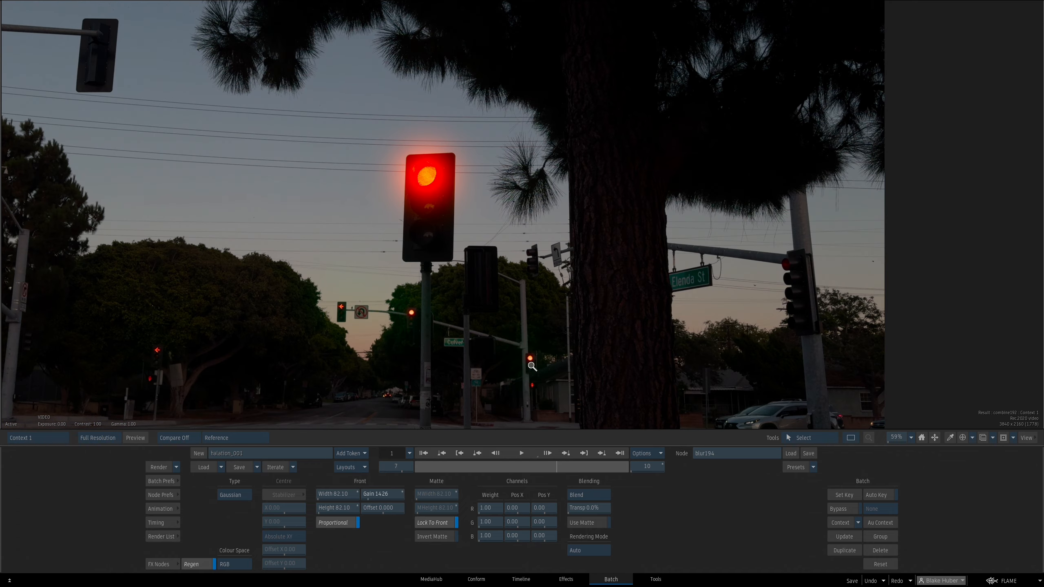
{"action": "left_click_drag", "start_coordinate": [372, 494], "coordinate": [415, 485]}
{"action": "key", "text": "2"}
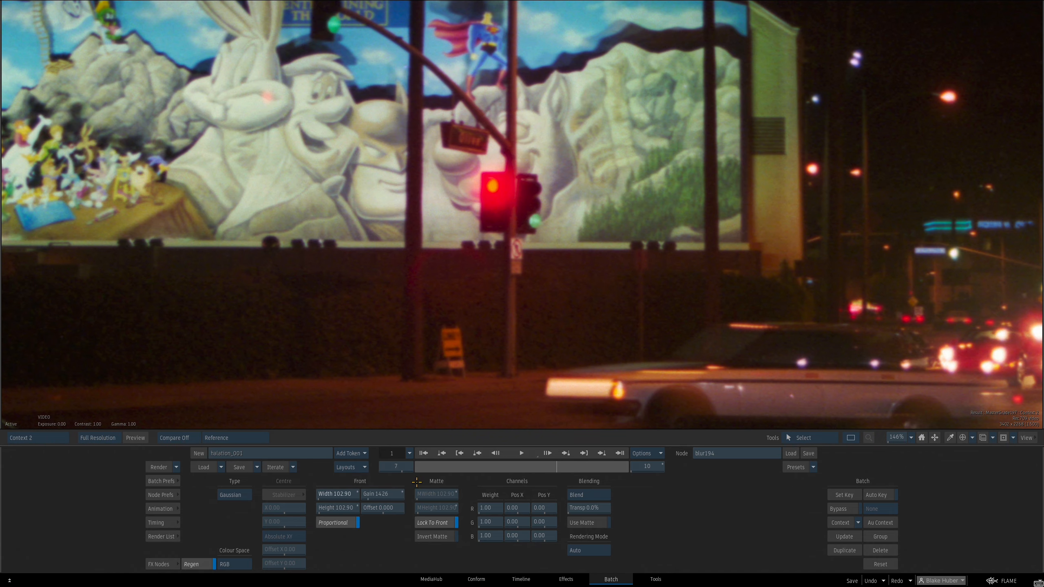
{"action": "key", "text": "1"}
{"action": "mouse_move", "coordinate": [337, 495]}
{"action": "left_mouse_down"}
{"action": "mouse_move", "coordinate": [318, 488]}
{"action": "mouse_move", "coordinate": [340, 500]}
{"action": "left_mouse_up"}
{"action": "key", "text": "2"}
{"action": "key", "text": "1"}
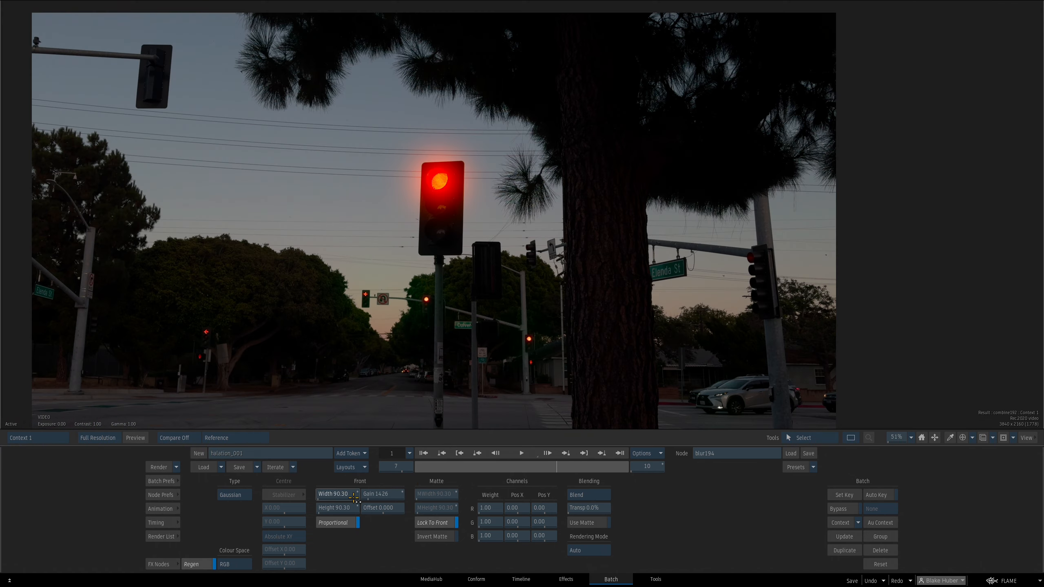
{"action": "key", "text": "2"}
{"action": "key", "text": "1"}
Try comp198's Input 1 transparency at 100% and then at 50%, judging the glow colour in Context 1
{"action": "key", "text": "F4"}
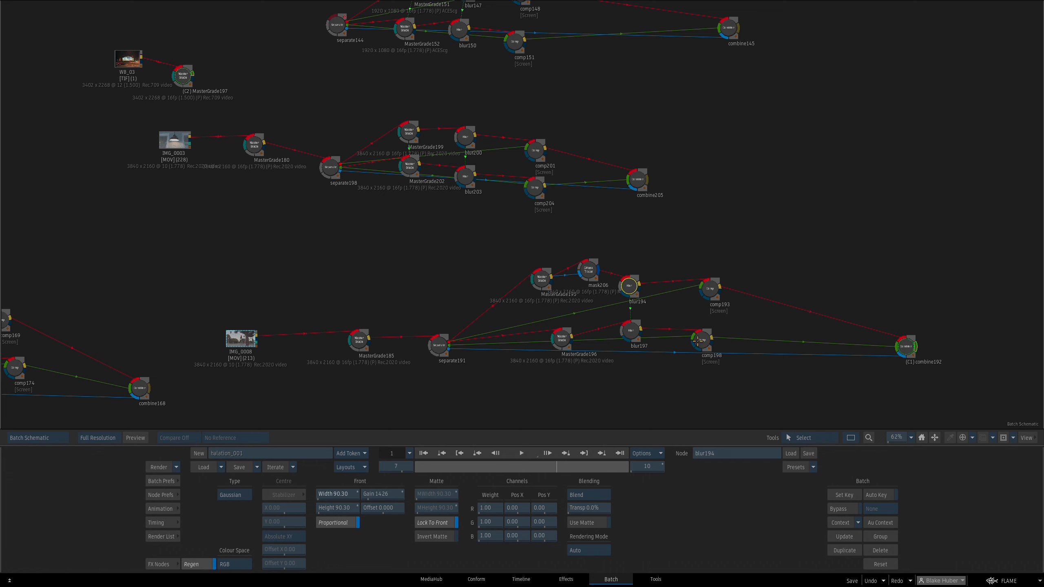
{"action": "left_click_drag", "start_coordinate": [697, 341], "coordinate": [692, 344]}
{"action": "key", "text": "F4"}
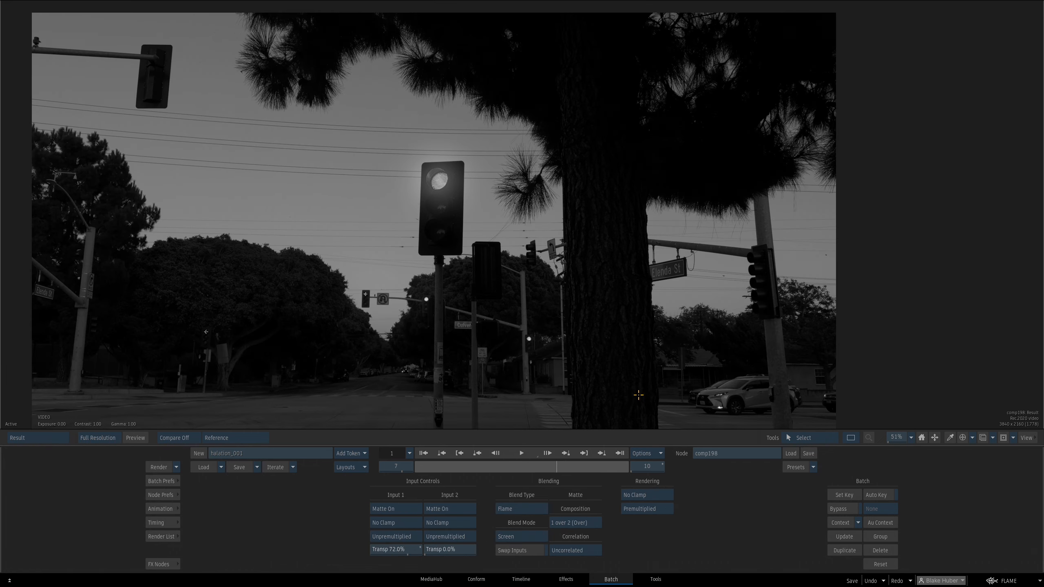
{"action": "key", "text": "1"}
{"action": "mouse_move", "coordinate": [406, 551]}
{"action": "left_mouse_down"}
{"action": "mouse_move", "coordinate": [442, 553]}
{"action": "mouse_move", "coordinate": [370, 544]}
{"action": "mouse_move", "coordinate": [407, 550]}
{"action": "left_mouse_up"}
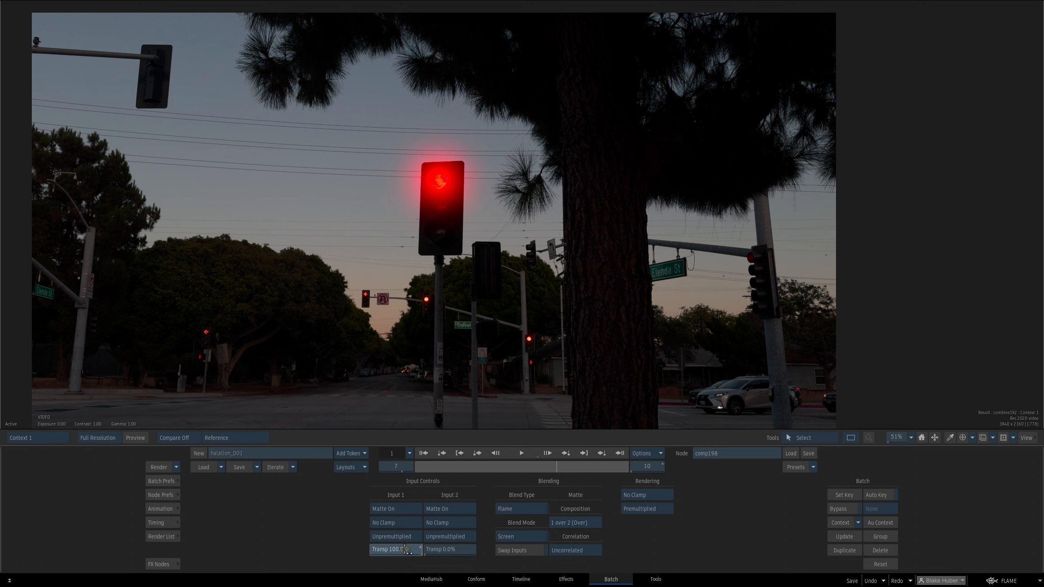
{"action": "left_click", "coordinate": [406, 550]}
{"action": "type", "text": "50"}
{"action": "key", "text": "Return"}
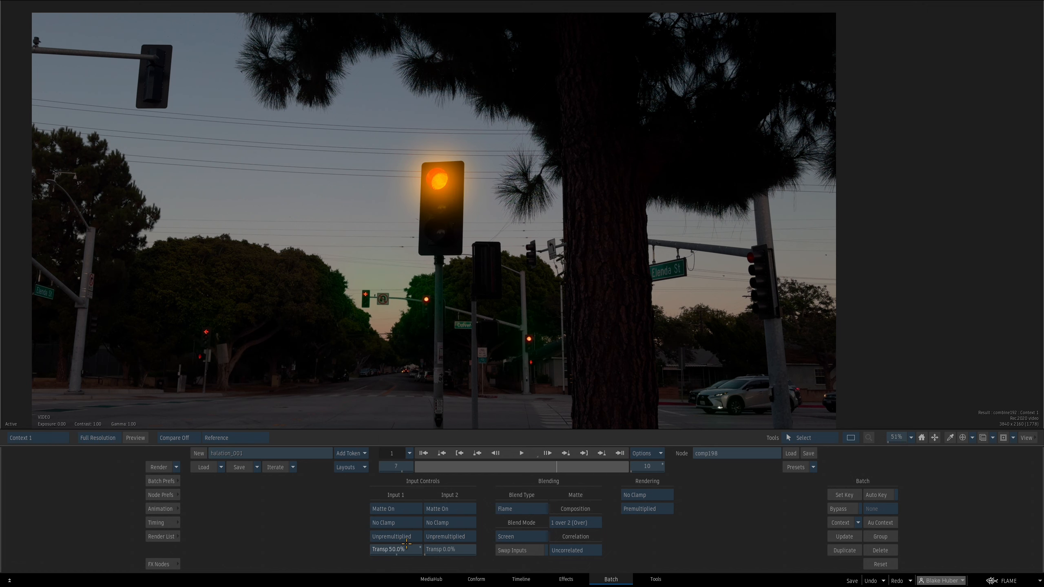
Raise comp198's Input 1 transparency to 68%, comparing the glow in Context 1 with the film reference in Context 2
{"action": "left_click_drag", "start_coordinate": [407, 549], "coordinate": [410, 548]}
{"action": "key", "text": "2"}
{"action": "key", "text": "1"}
{"action": "key", "text": "2"}
{"action": "key", "text": "1"}
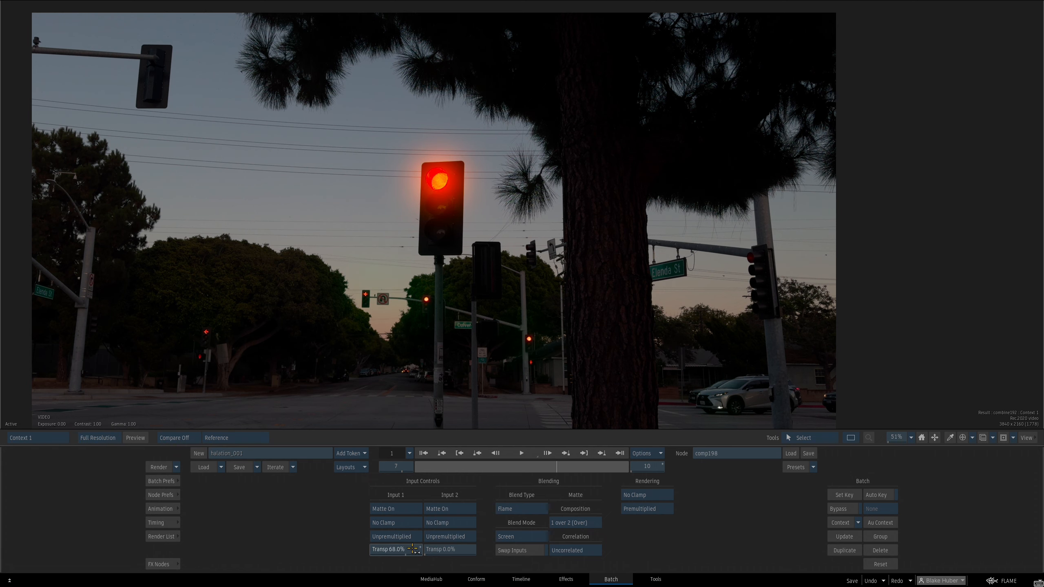
{"action": "key", "text": "2"}
{"action": "key", "text": "1"}
Delete blur197 and insert a fresh Blur node between MasterGrade196 and comp198
{"action": "key", "text": "Escape"}
{"action": "left_click_drag", "start_coordinate": [603, 366], "coordinate": [592, 349]}
{"action": "left_click", "coordinate": [620, 316]}
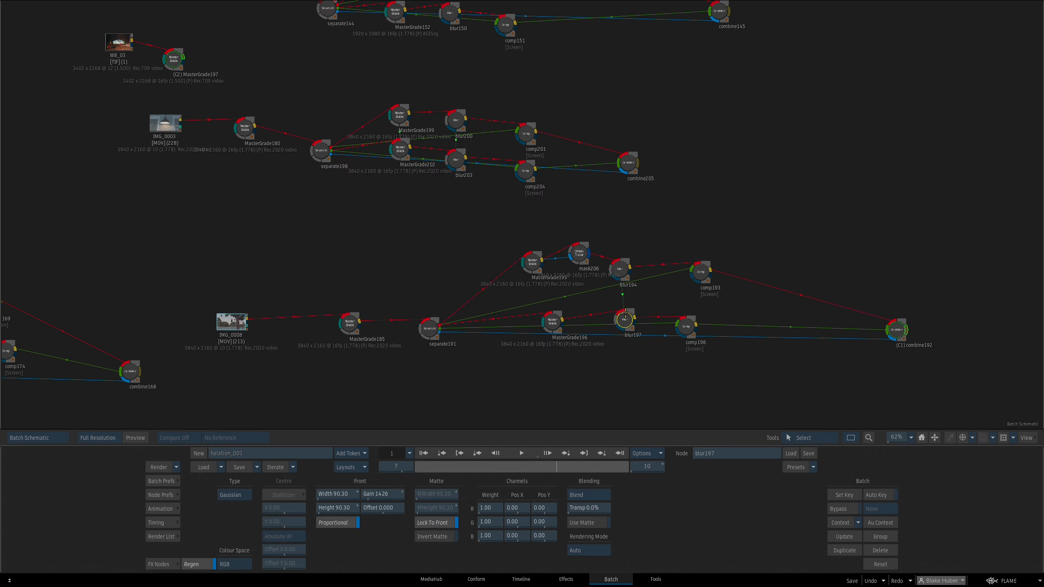
{"action": "key", "text": "n"}
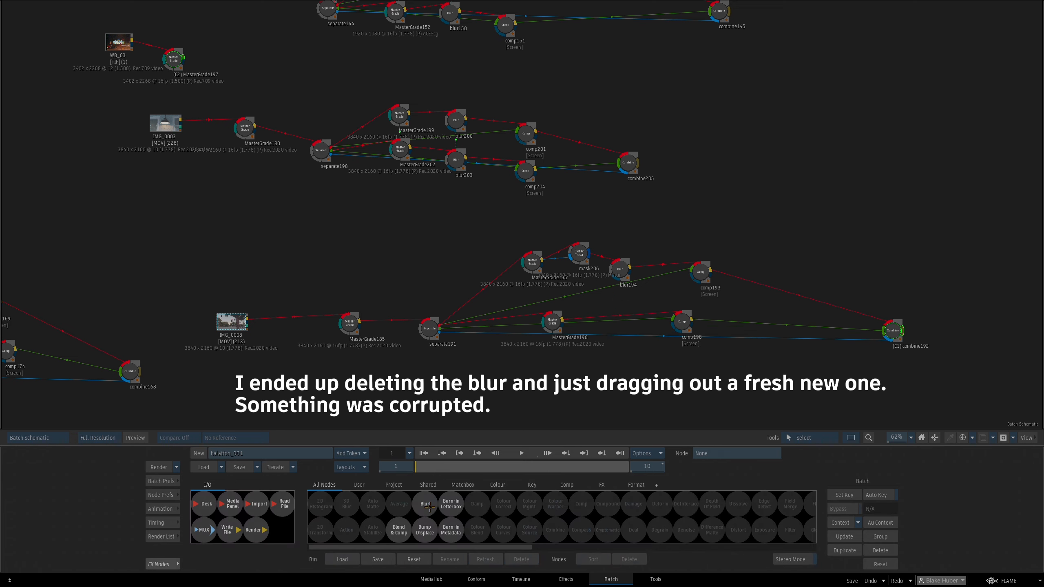
{"action": "left_click_drag", "start_coordinate": [427, 507], "coordinate": [617, 311]}
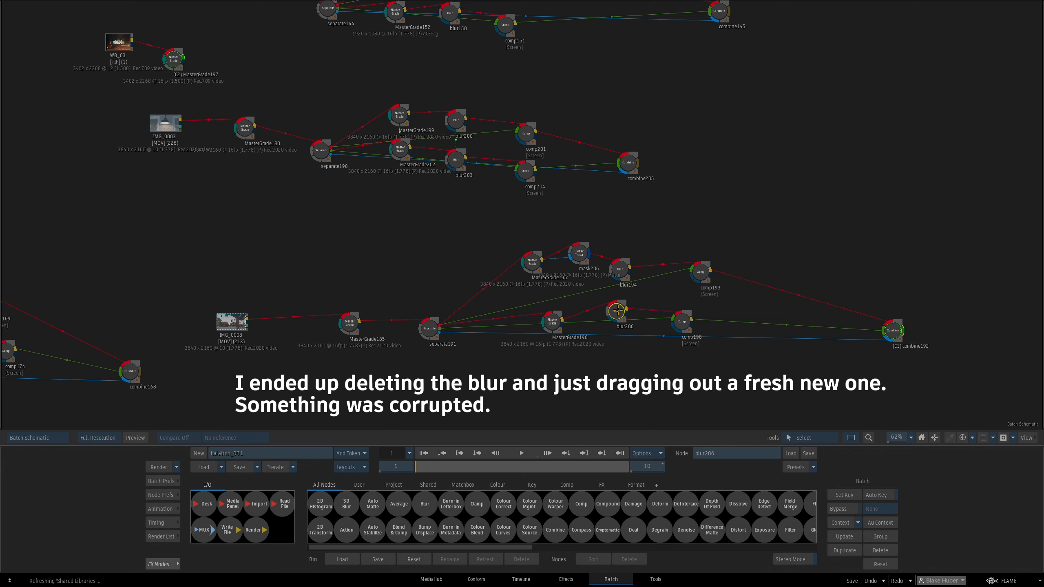
Nudge comp198 into line and set its Input 1 transparency to 50%
{"action": "left_click_drag", "start_coordinate": [682, 322], "coordinate": [677, 327]}
{"action": "left_click", "coordinate": [397, 549]}
{"action": "type", "text": "50"}
{"action": "key", "text": "Return"}
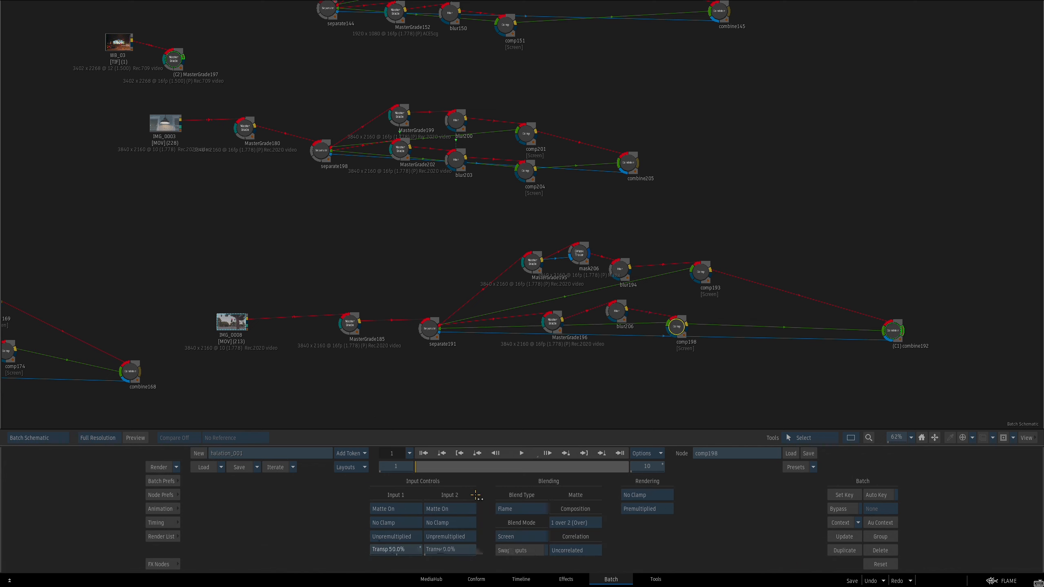
Set the new blur's proportional width and height to 20.20 and its gain to 232, comparing Context 1 with Context 2
{"action": "left_click", "coordinate": [611, 311]}
{"action": "key", "text": "1"}
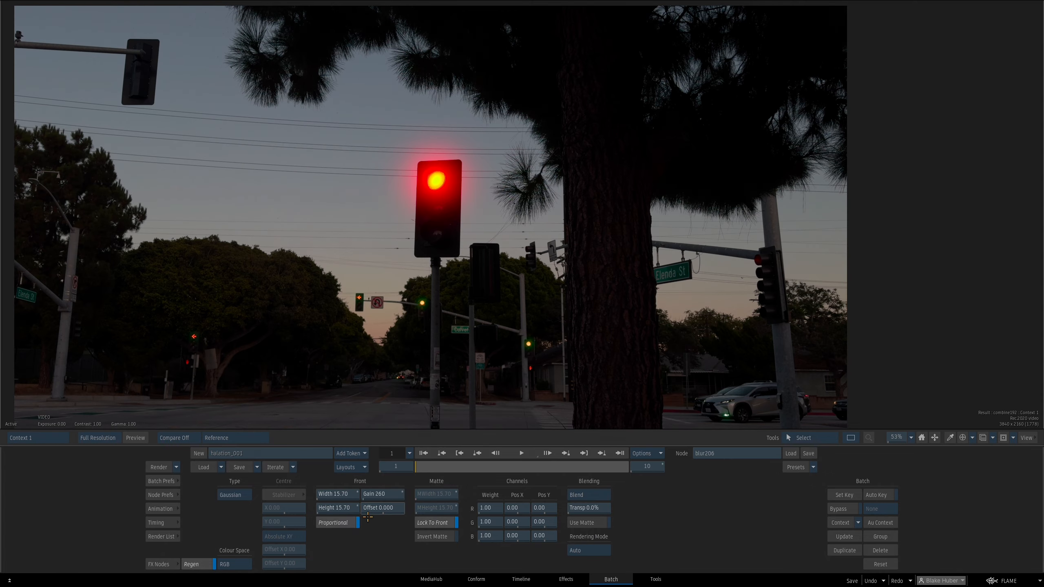
{"action": "left_click_drag", "start_coordinate": [373, 501], "coordinate": [419, 483]}
{"action": "key", "text": "2"}
{"action": "key", "text": "1"}
{"action": "key", "text": "2"}
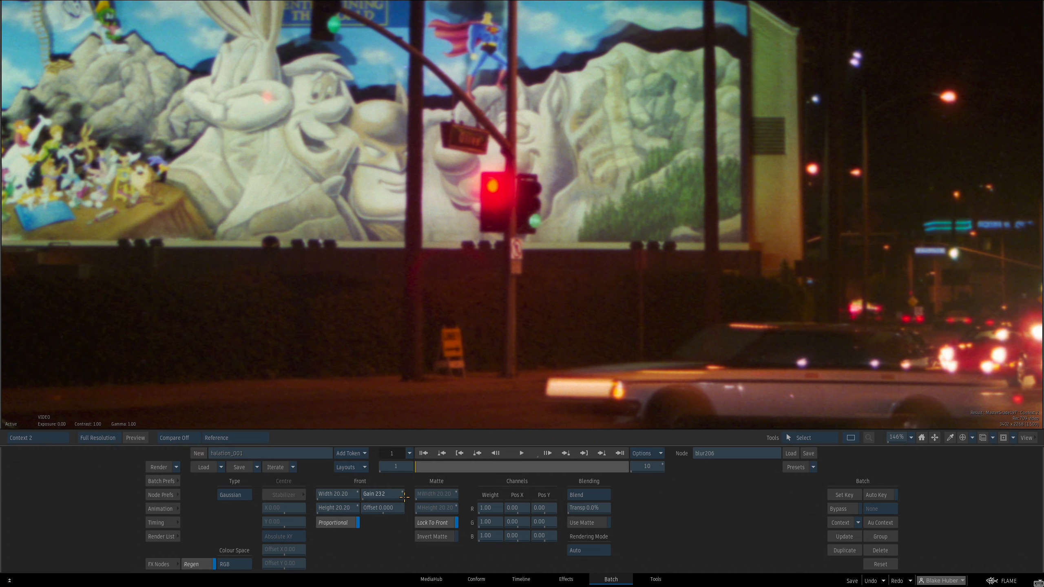
{"action": "key", "text": "1"}
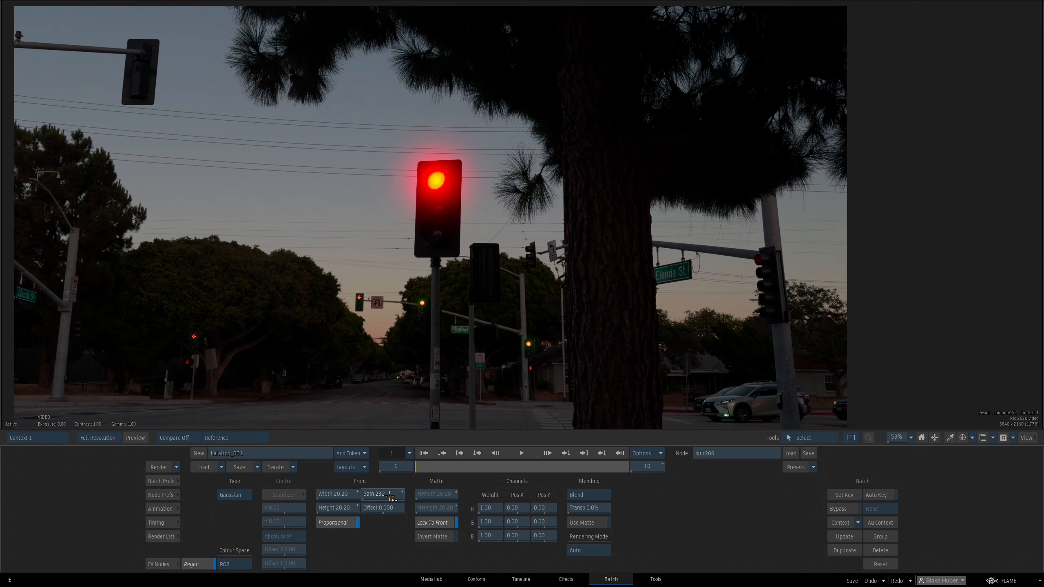
Lower the new blur's gain to 136, comparing the traffic light's glow with the film reference and reviewing the whole frame
{"action": "left_click_drag", "start_coordinate": [394, 499], "coordinate": [367, 491]}
{"action": "key", "text": "2"}
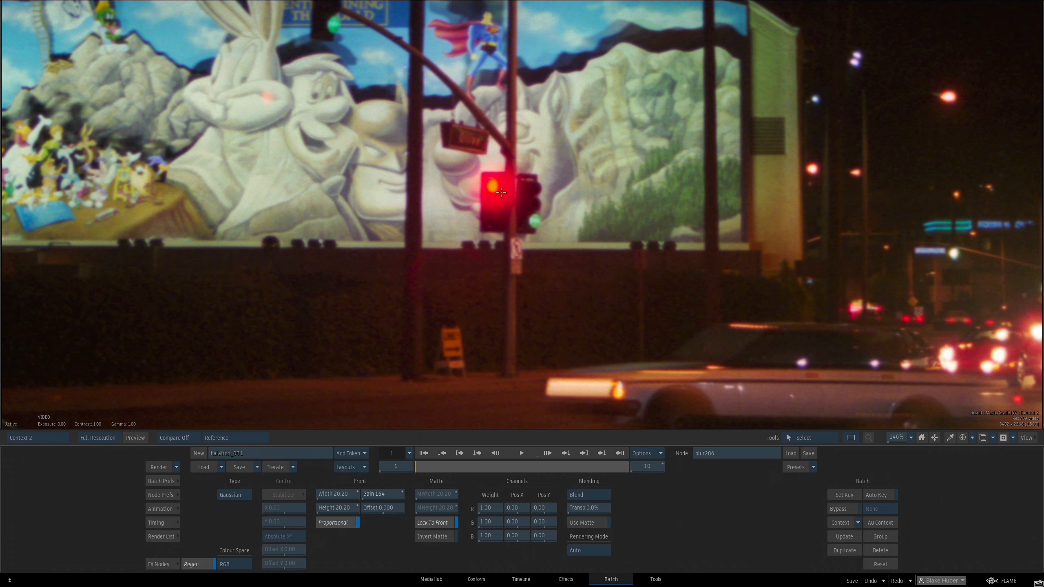
{"action": "key", "text": "1"}
{"action": "key", "text": "2"}
{"action": "key", "text": "1"}
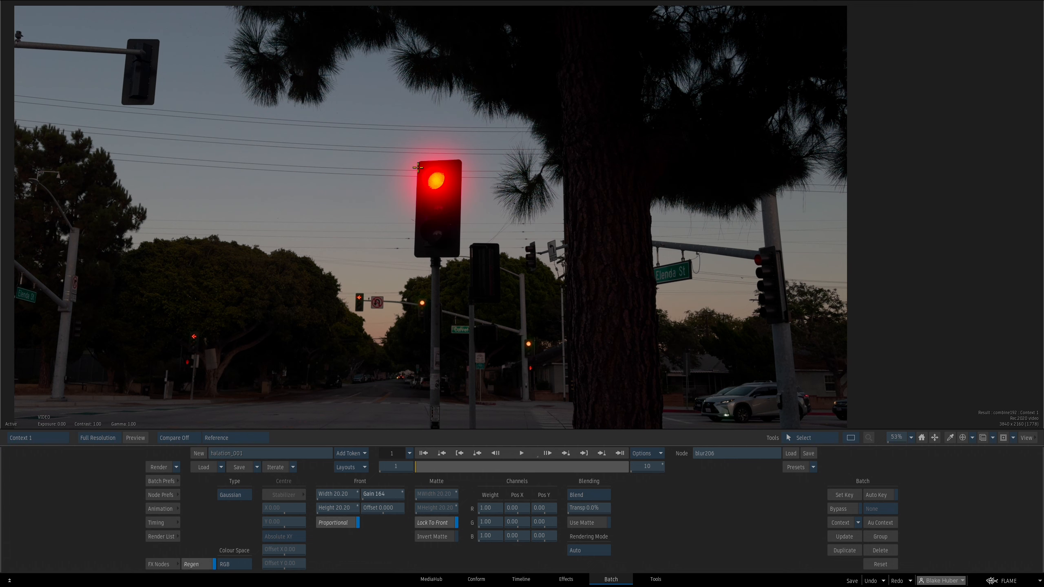
{"action": "key", "text": "2"}
{"action": "key", "text": "1"}
{"action": "left_click_drag", "start_coordinate": [389, 498], "coordinate": [379, 484]}
{"action": "left_click_drag", "start_coordinate": [490, 325], "coordinate": [411, 353]}
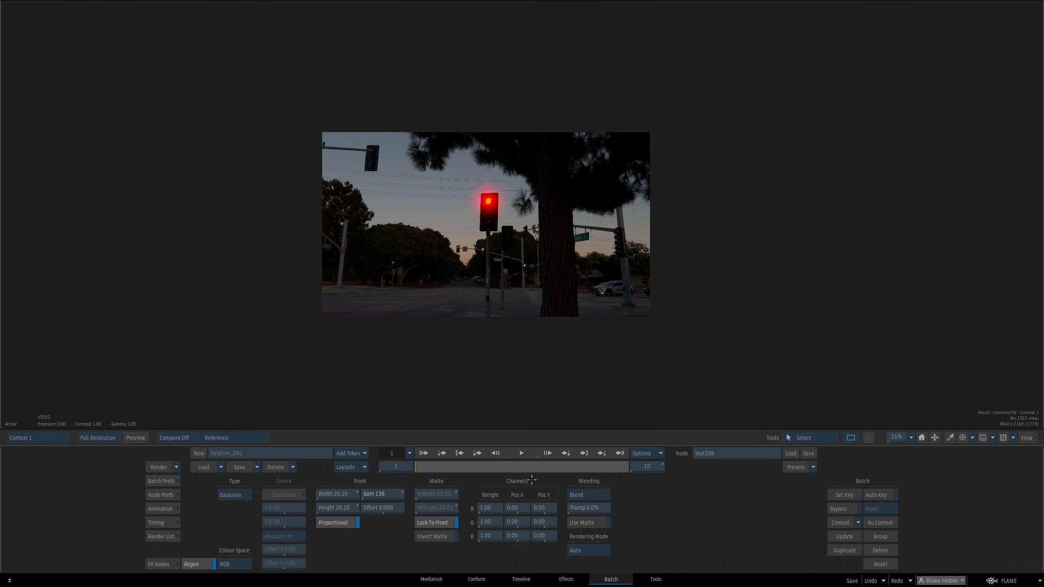
{"action": "left_click_drag", "start_coordinate": [574, 313], "coordinate": [618, 344]}
{"action": "key", "text": "Escape"}
Nudge comp198 and combine192 to tidy the IMG_0008 branch
{"action": "left_click_drag", "start_coordinate": [677, 325], "coordinate": [705, 316]}
{"action": "left_click", "coordinate": [880, 324]}
{"action": "left_click_drag", "start_coordinate": [863, 338], "coordinate": [628, 337]}
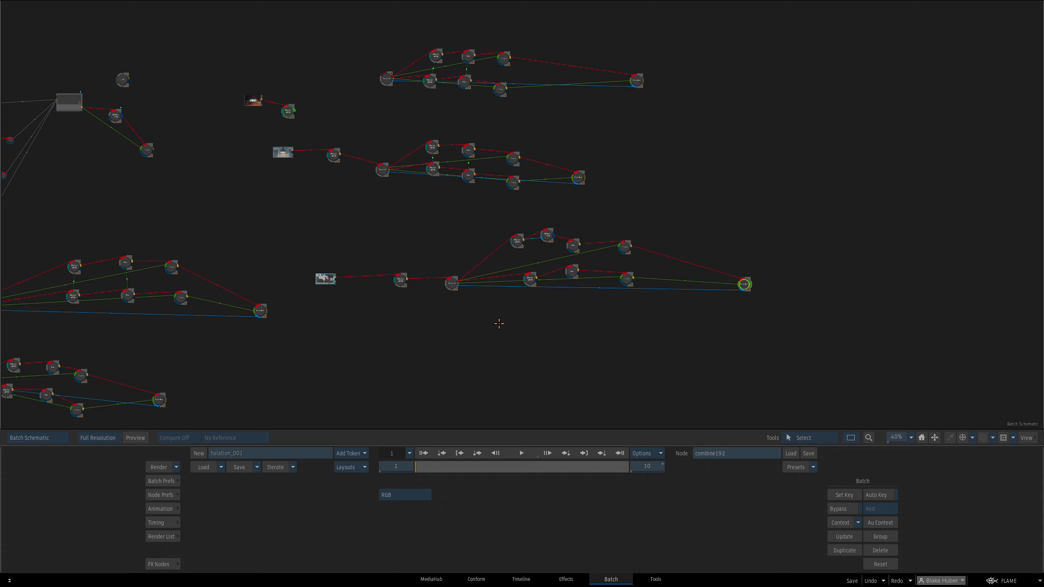
{"action": "left_click", "coordinate": [163, 562]}
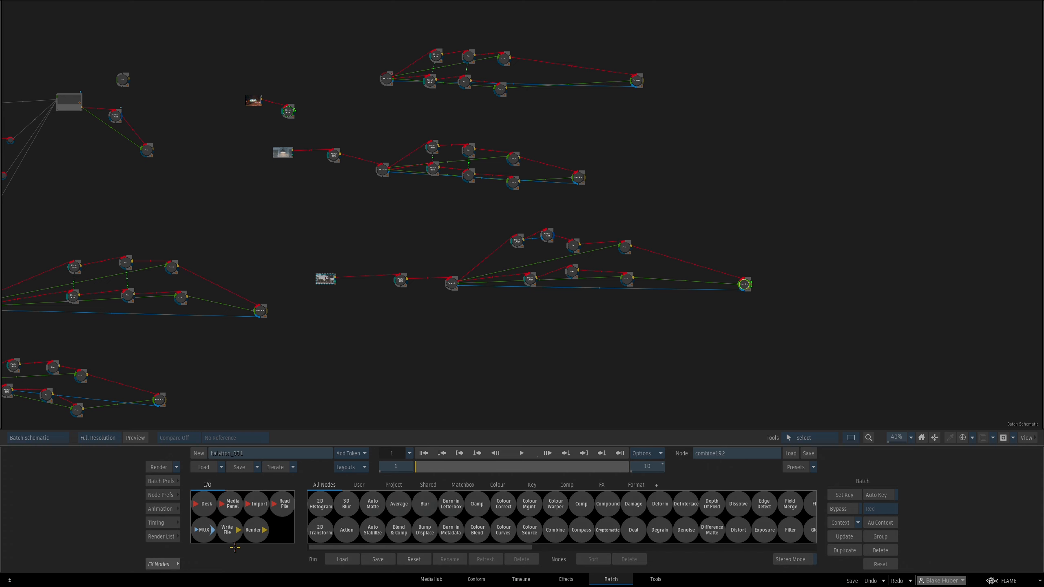
{"action": "key", "text": "g"}
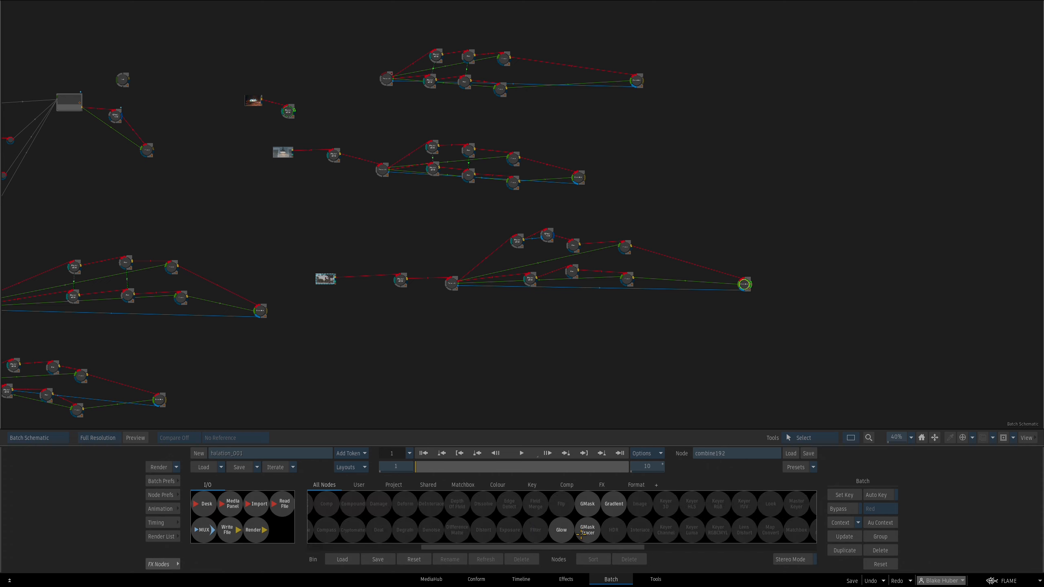
{"action": "left_click_drag", "start_coordinate": [564, 538], "coordinate": [463, 333]}
{"action": "key", "text": "Delete"}
View the WB_03 film reference through MasterGrade197 and examine the halation around its street and traffic lights
{"action": "left_click_drag", "start_coordinate": [525, 370], "coordinate": [557, 396]}
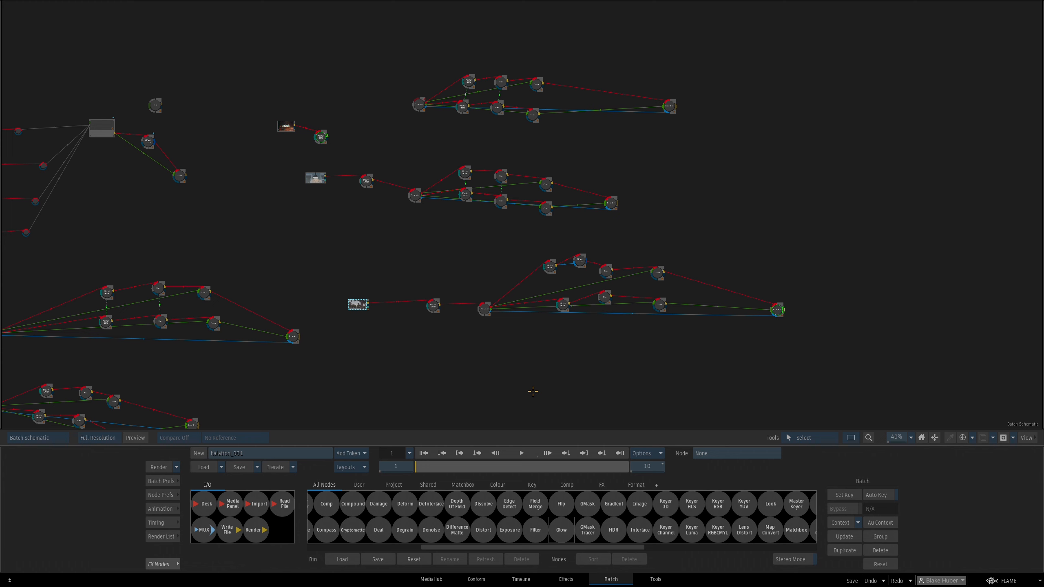
{"action": "left_click_drag", "start_coordinate": [332, 205], "coordinate": [366, 215]}
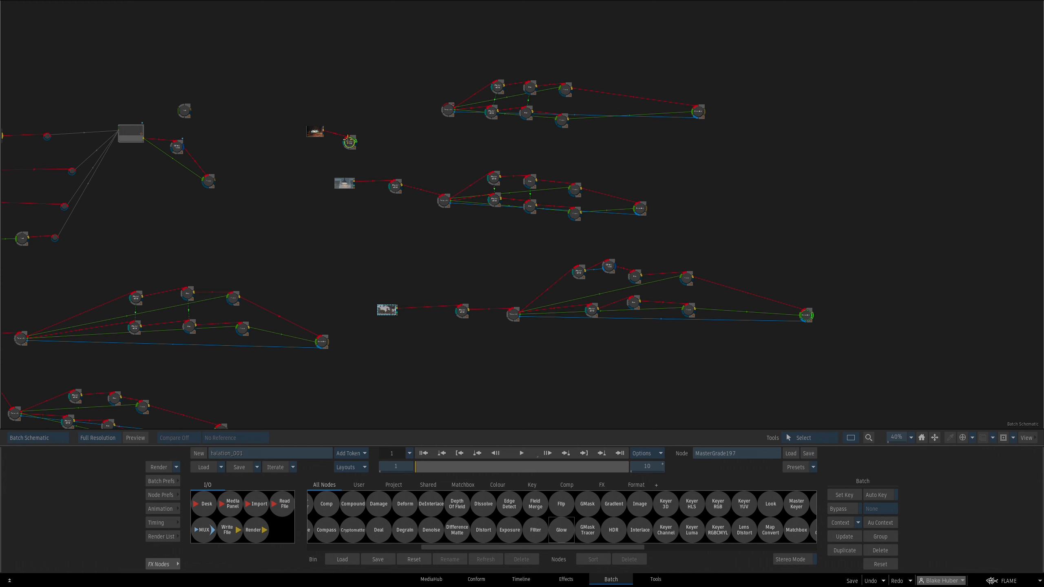
{"action": "double_click", "coordinate": [352, 144]}
{"action": "scroll", "coordinate": [491, 242], "scroll_direction": "down", "scroll_amount": 5}
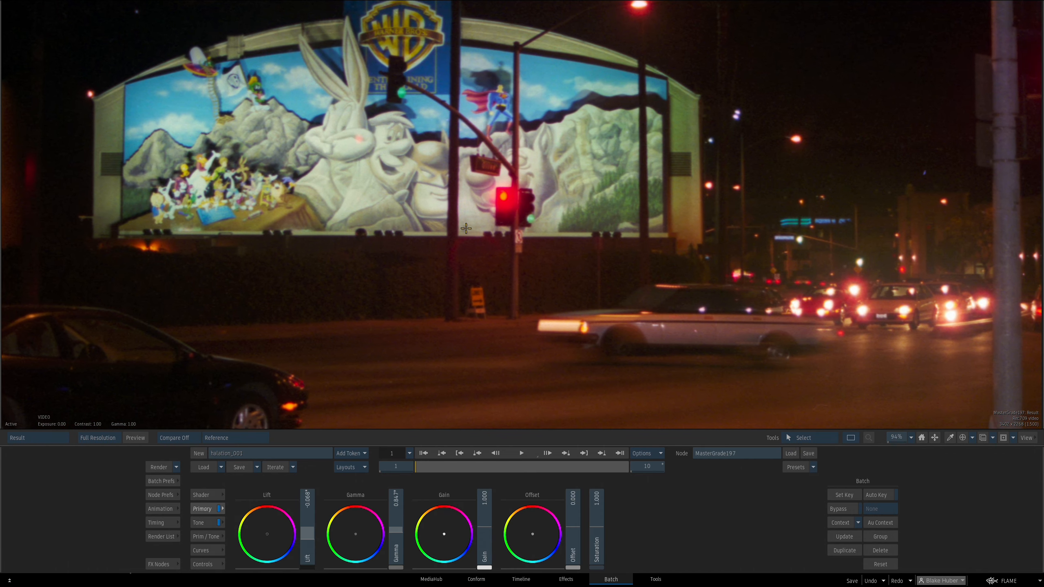
{"action": "left_click_drag", "start_coordinate": [601, 242], "coordinate": [448, 335]}
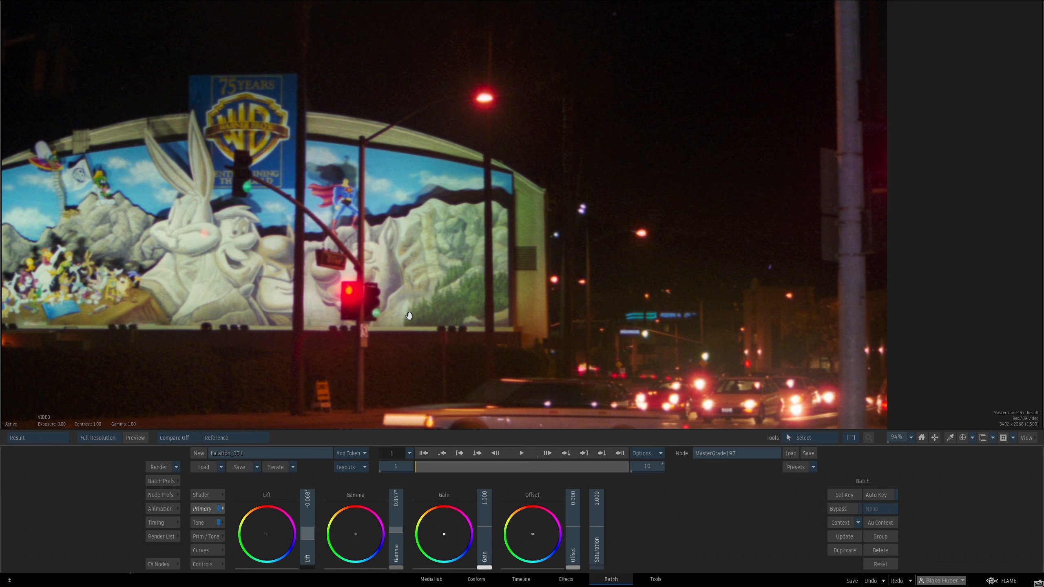
{"action": "left_click_drag", "start_coordinate": [410, 311], "coordinate": [446, 302]}
{"action": "key", "text": "Escape"}
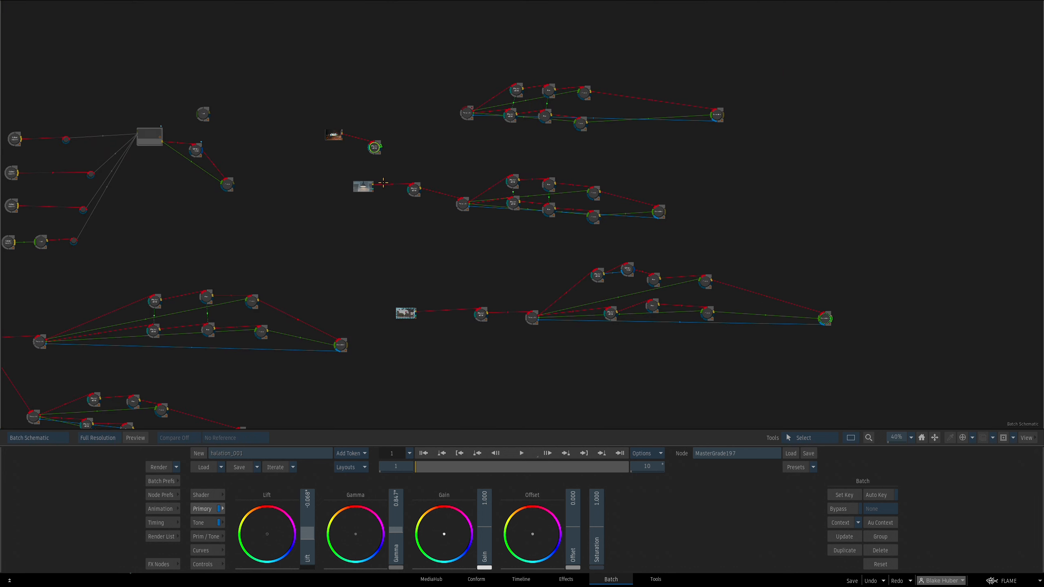
Nudge MasterGrade180, MasterGrade199, combine205 and the comp nodes to tidy the IMG_0003 branch
{"action": "left_click", "coordinate": [414, 189]}
{"action": "left_click_drag", "start_coordinate": [513, 183], "coordinate": [510, 181]}
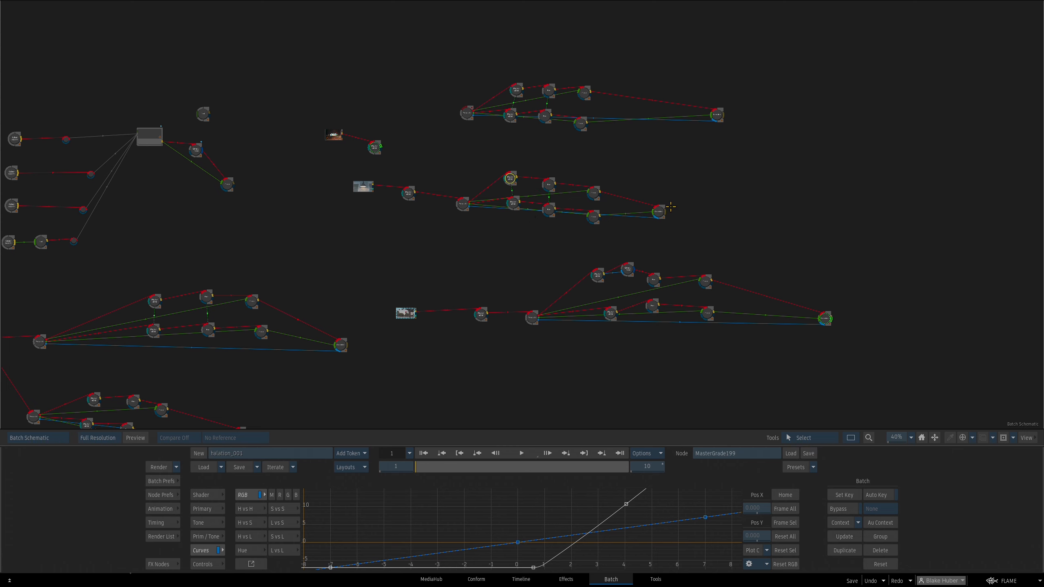
{"action": "left_click_drag", "start_coordinate": [660, 212], "coordinate": [671, 226]}
{"action": "left_click_drag", "start_coordinate": [542, 190], "coordinate": [545, 190]}
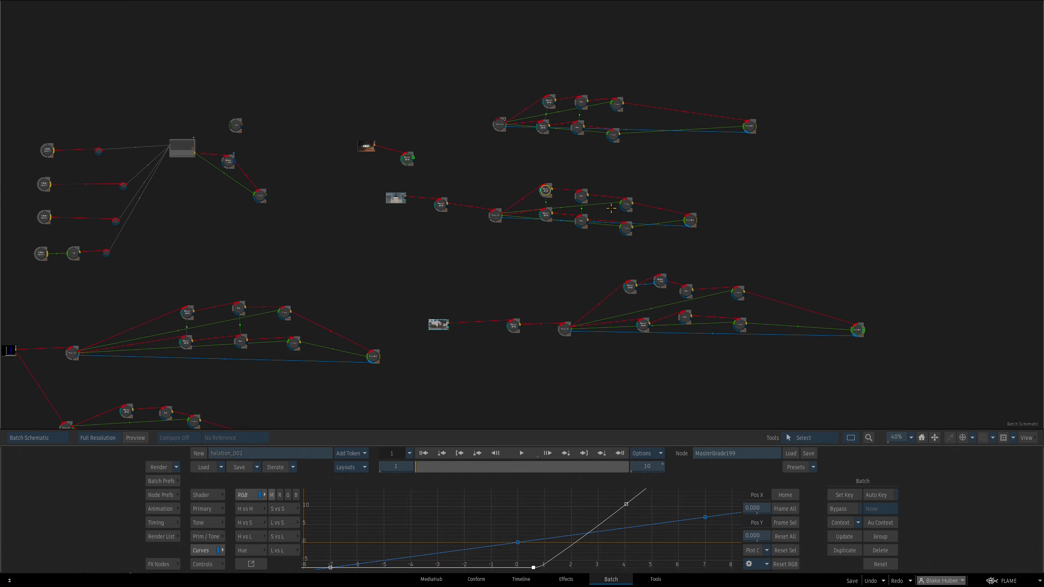
{"action": "left_click_drag", "start_coordinate": [627, 204], "coordinate": [582, 215]}
{"action": "left_click_drag", "start_coordinate": [400, 271], "coordinate": [592, 267]}
View action133's film layer diagram and step forward through its frames
{"action": "left_click", "coordinate": [453, 191]}
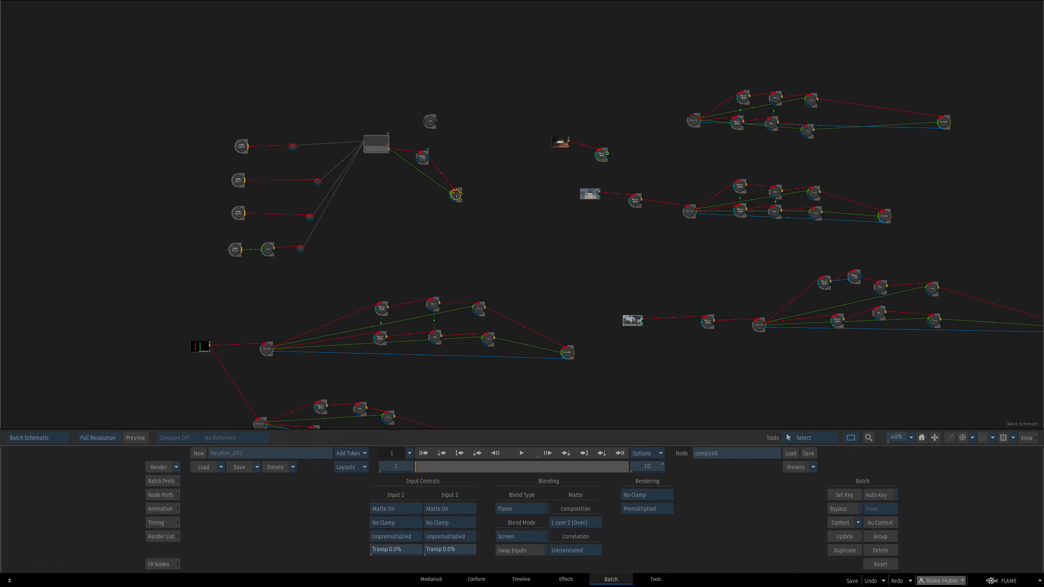
{"action": "left_click", "coordinate": [372, 144]}
{"action": "key", "text": "F4"}
{"action": "key", "text": "Right"}
{"action": "key", "text": "Right"}
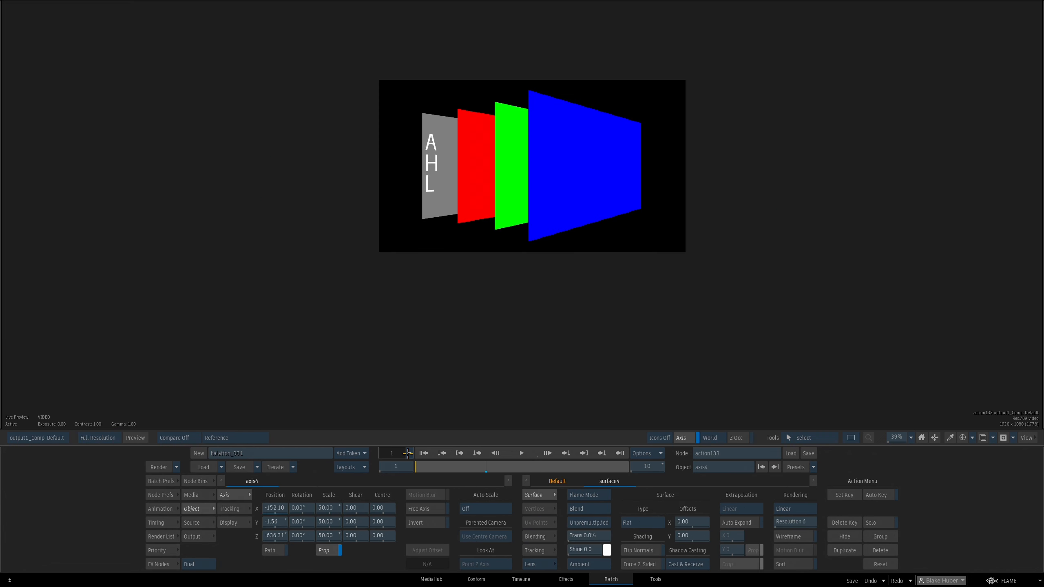
{"action": "key", "text": "Right"}
{"action": "key", "text": "Right"}
{"action": "key", "text": "Right"}
{"action": "key", "text": "F4"}
View comp140's result and scrub to frame 7 to examine the light rays through the film layers
{"action": "left_click", "coordinate": [450, 194]}
{"action": "key", "text": "F4"}
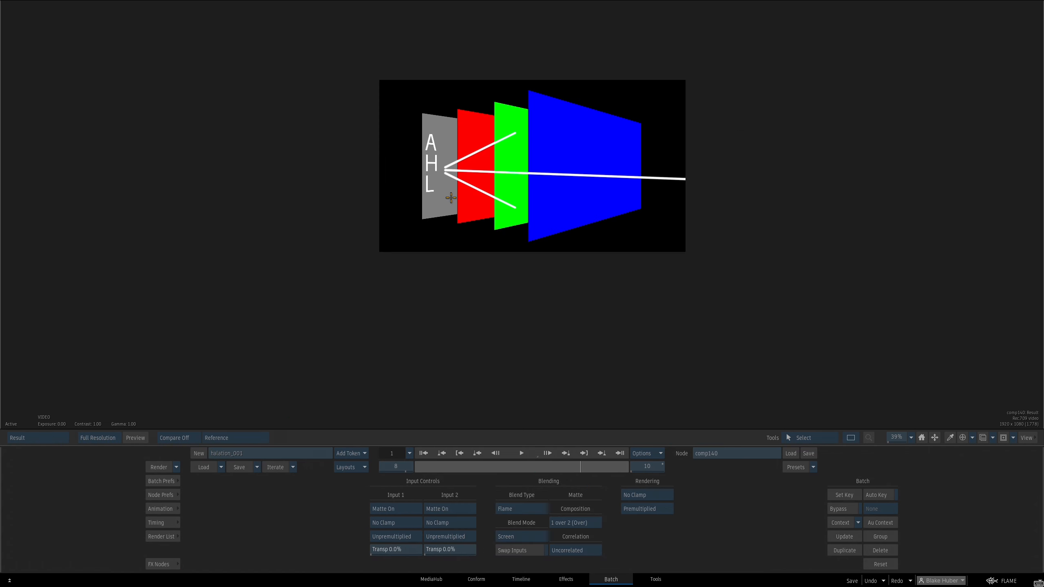
{"action": "left_click_drag", "start_coordinate": [520, 470], "coordinate": [546, 468]}
{"action": "key", "text": "Escape"}
View combine205's result and examine the halation around the IMG_0003 wall lamp
{"action": "left_click_drag", "start_coordinate": [697, 301], "coordinate": [424, 304]}
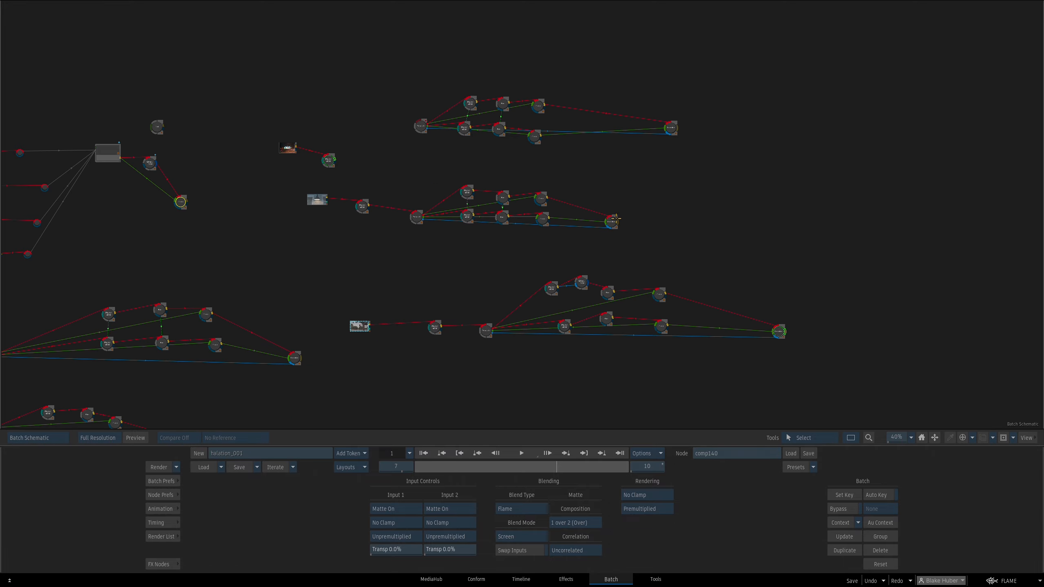
{"action": "left_click", "coordinate": [613, 219]}
{"action": "key", "text": "F4"}
{"action": "scroll", "coordinate": [608, 246], "scroll_direction": "down", "scroll_amount": 4}
{"action": "left_click_drag", "start_coordinate": [517, 273], "coordinate": [611, 325]}
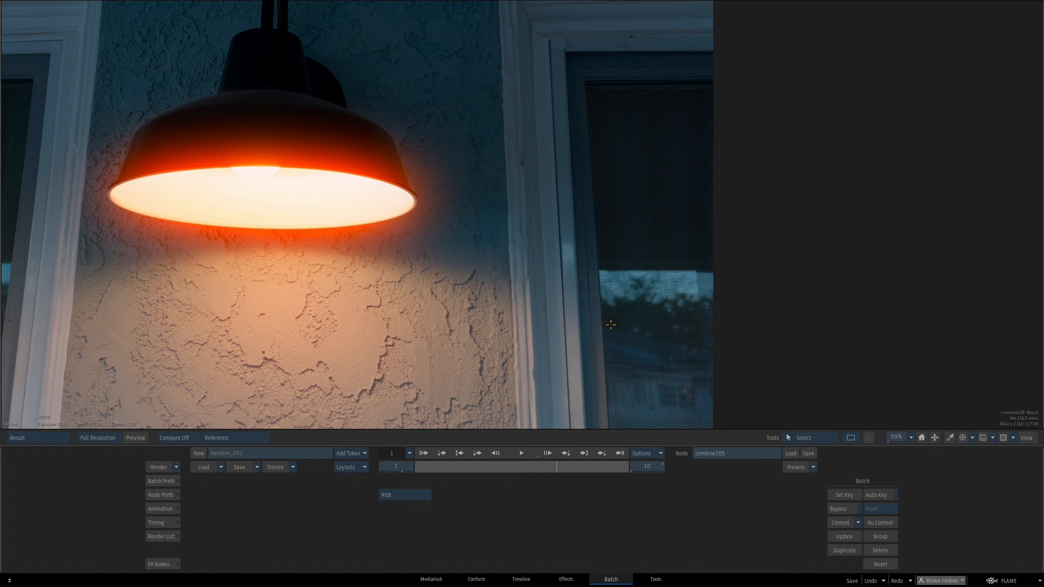
{"action": "key", "text": "Escape"}
Select separate191 in the IMG_0008 branch and nudge it into line
{"action": "left_click_drag", "start_coordinate": [512, 338], "coordinate": [489, 295]}
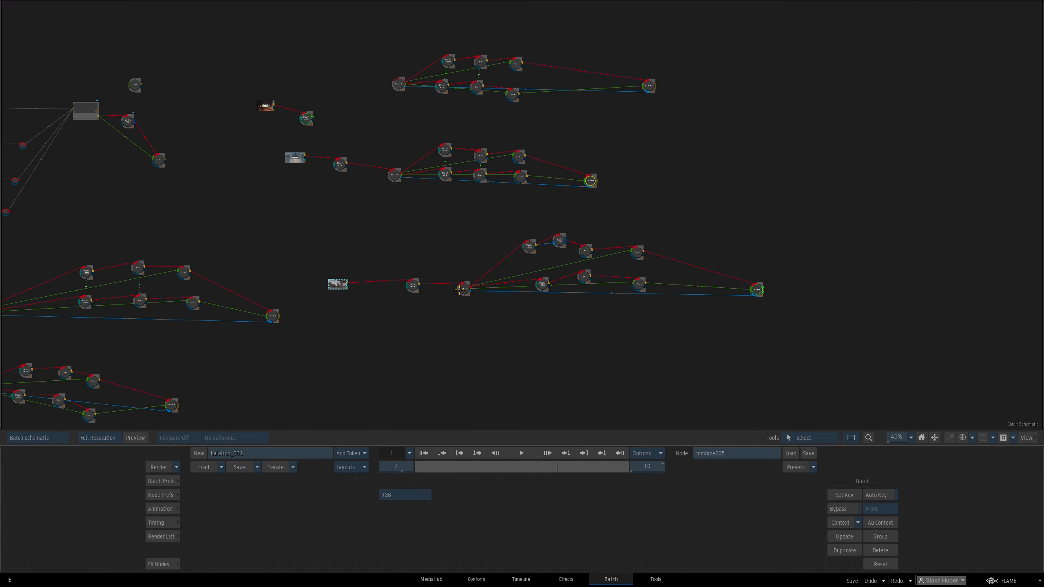
{"action": "left_click", "coordinate": [460, 289]}
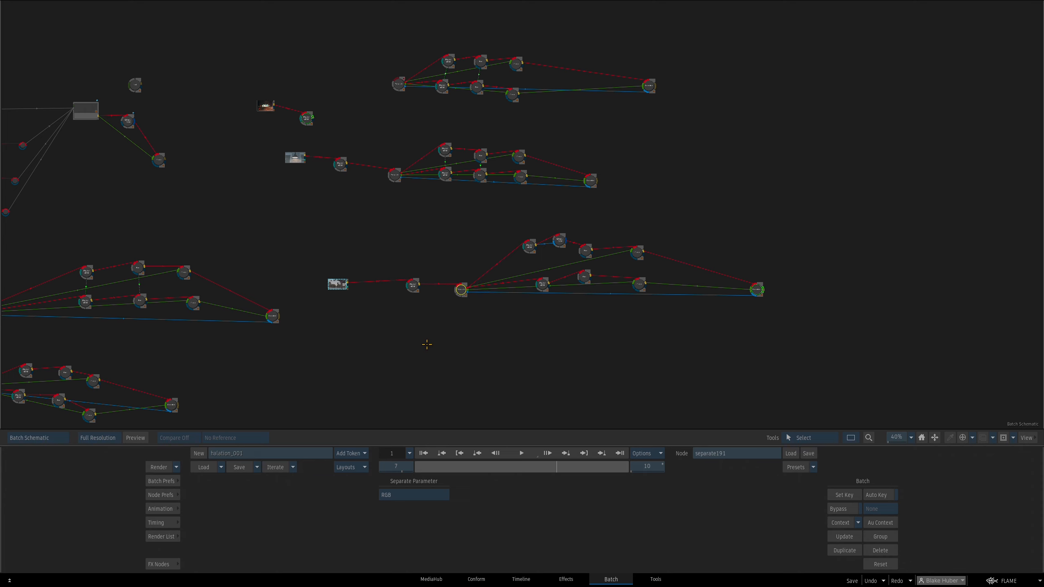
View combine168's result and examine the edges of the red, green, blue and white bars
{"action": "left_click_drag", "start_coordinate": [316, 372], "coordinate": [499, 318]}
{"action": "left_click", "coordinate": [194, 256]}
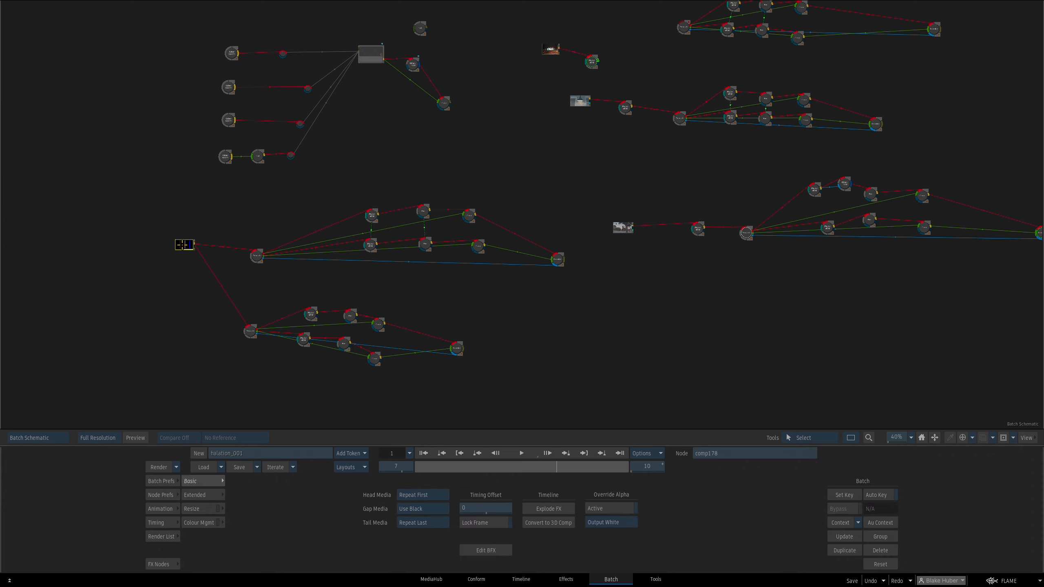
{"action": "left_click", "coordinate": [558, 259]}
{"action": "key", "text": "F4"}
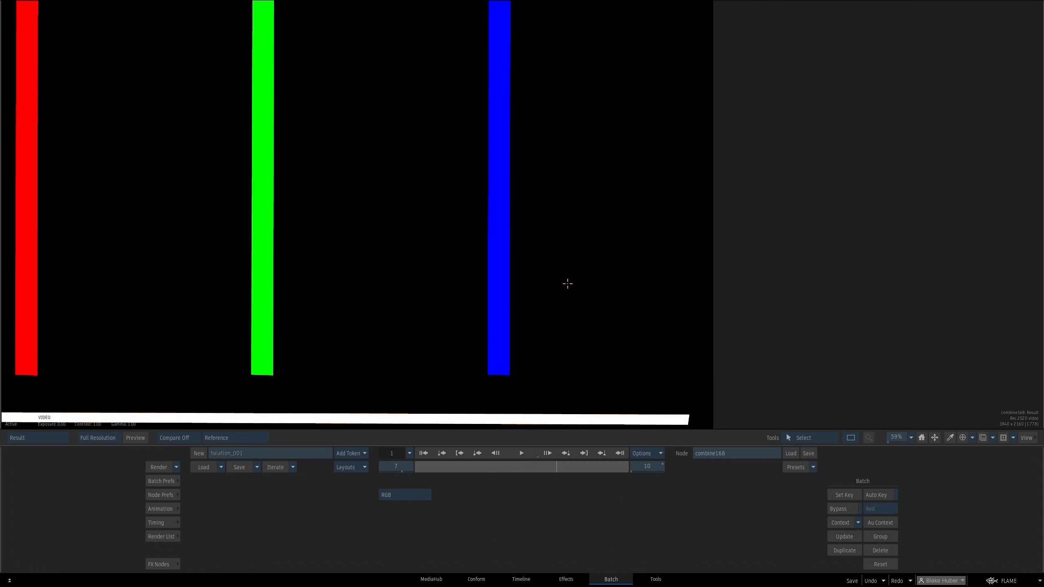
{"action": "scroll", "coordinate": [522, 289], "scroll_direction": "down", "scroll_amount": 3}
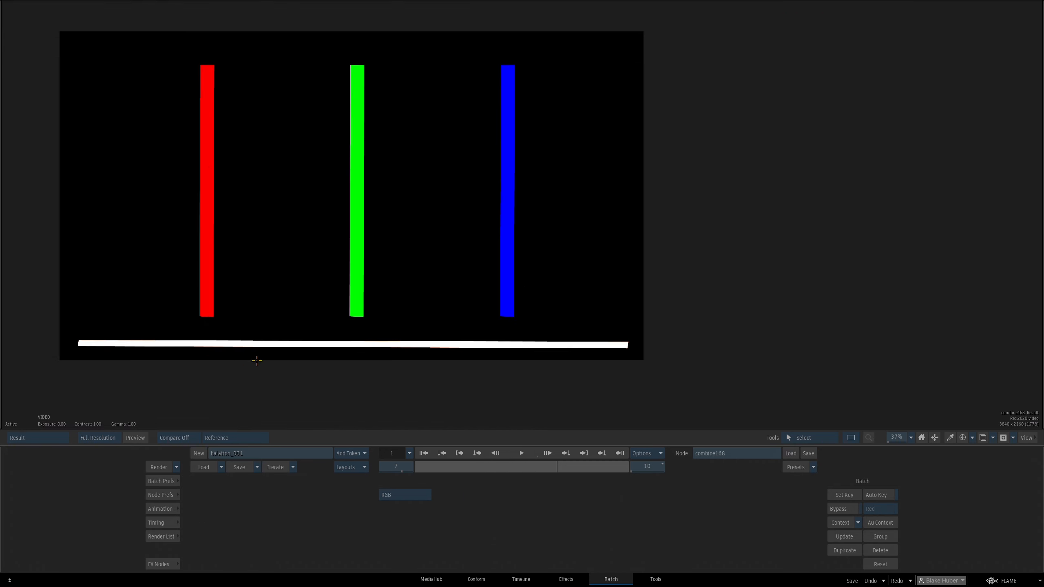
{"action": "key", "text": "F4"}
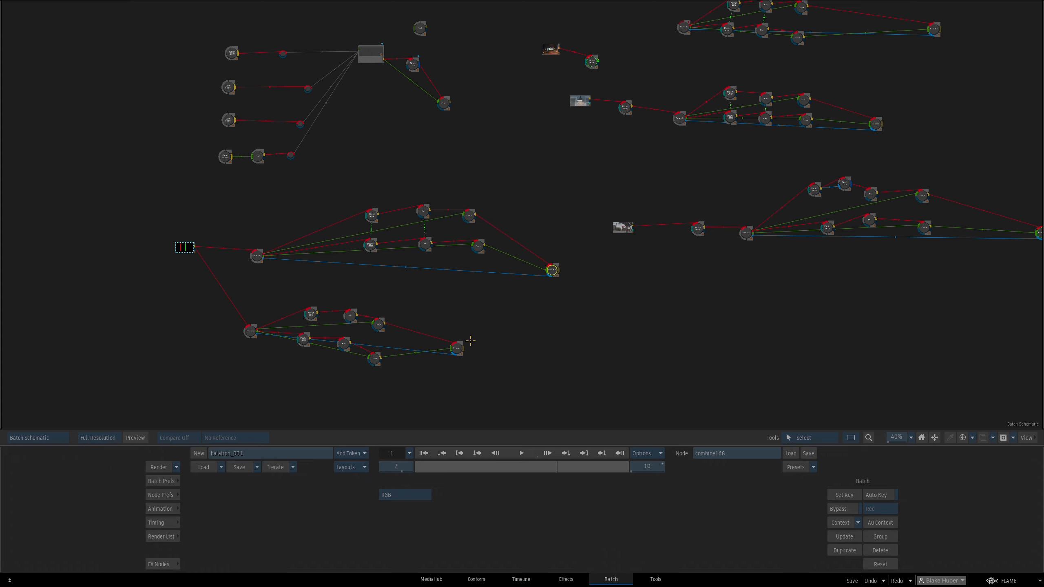
View combine197's result for the bars and compare its glow with the night street reference in context 2
{"action": "left_click", "coordinate": [456, 350]}
{"action": "key", "text": "F4"}
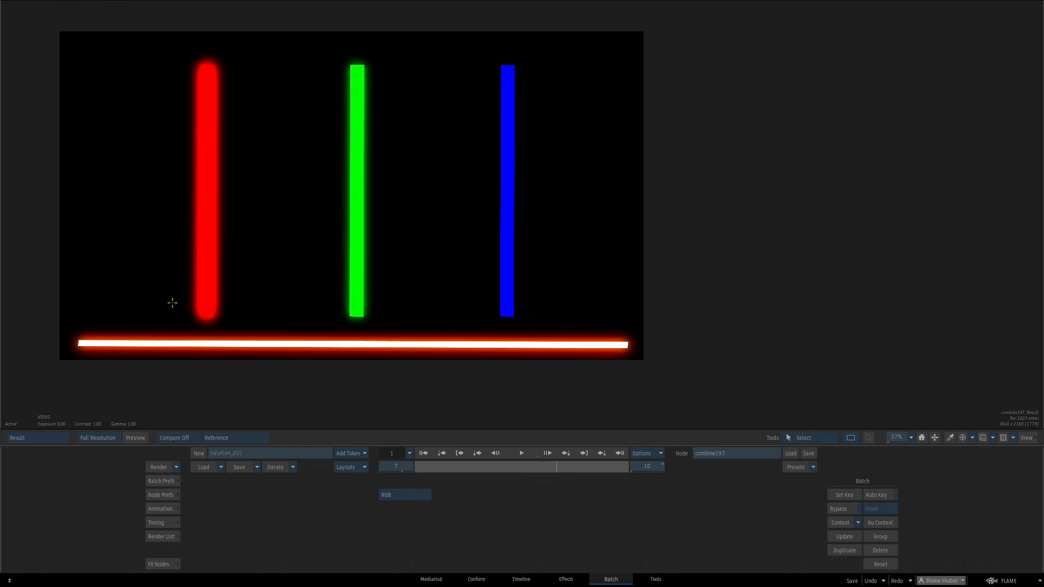
{"action": "key", "text": "2"}
{"action": "left_click_drag", "start_coordinate": [469, 200], "coordinate": [397, 241]}
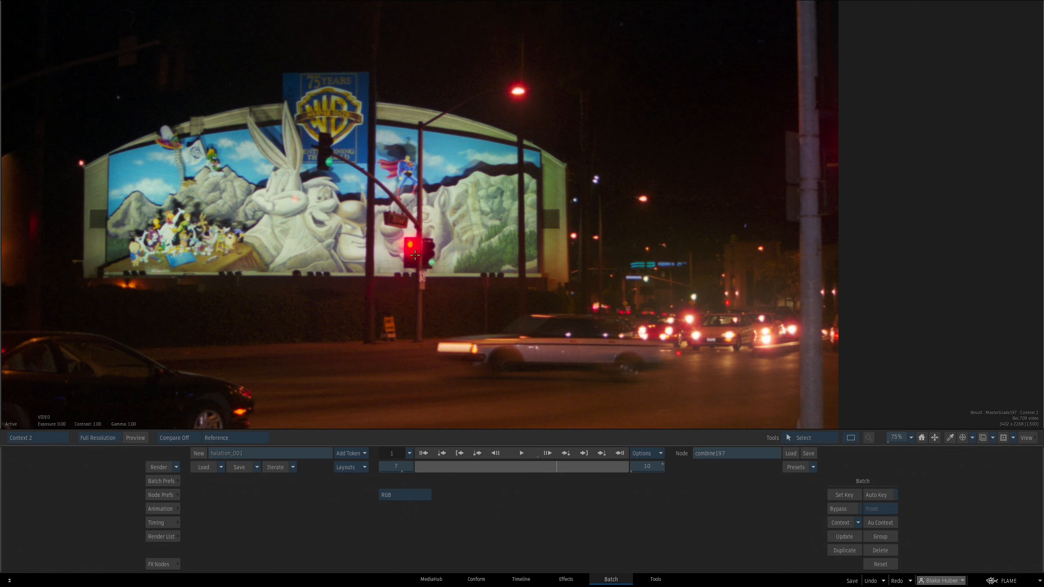
{"action": "key", "text": "1"}
{"action": "key", "text": "2"}
{"action": "key", "text": "Escape"}
{"action": "scroll", "coordinate": [451, 339], "scroll_direction": "up", "scroll_amount": 5}
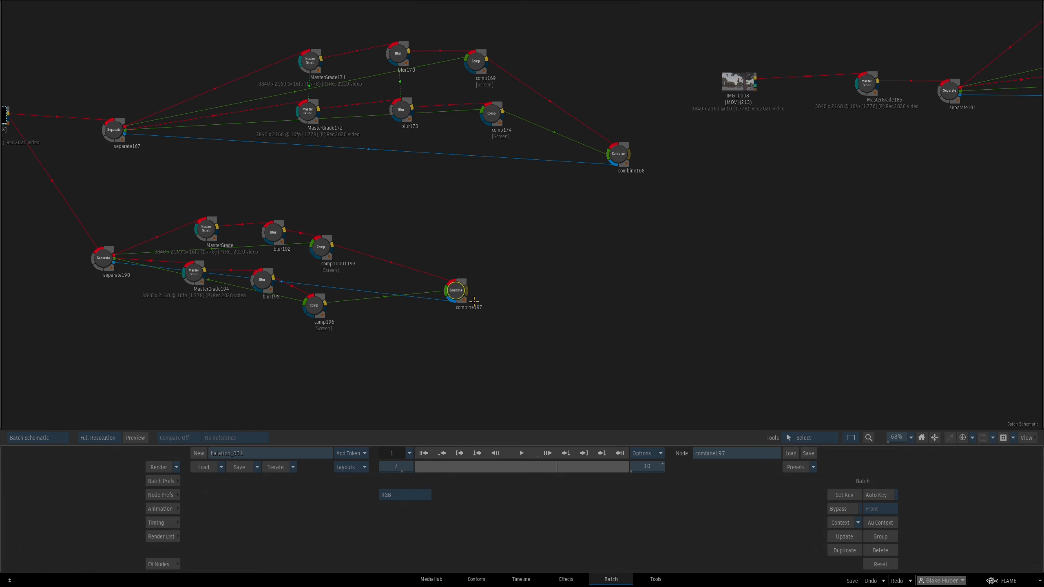
Set combine197 as context 3 and view the glow around its bars up close
{"action": "key", "text": "c"}
{"action": "left_click", "coordinate": [460, 298]}
{"action": "left_click", "coordinate": [464, 286]}
{"action": "key", "text": "3"}
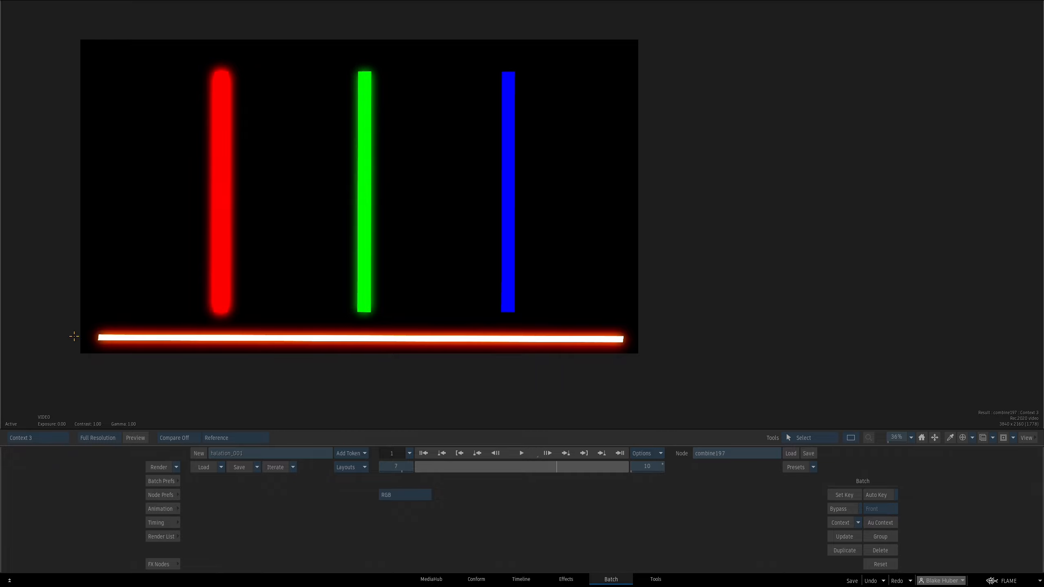
{"action": "scroll", "coordinate": [429, 284], "scroll_direction": "up", "scroll_amount": 6}
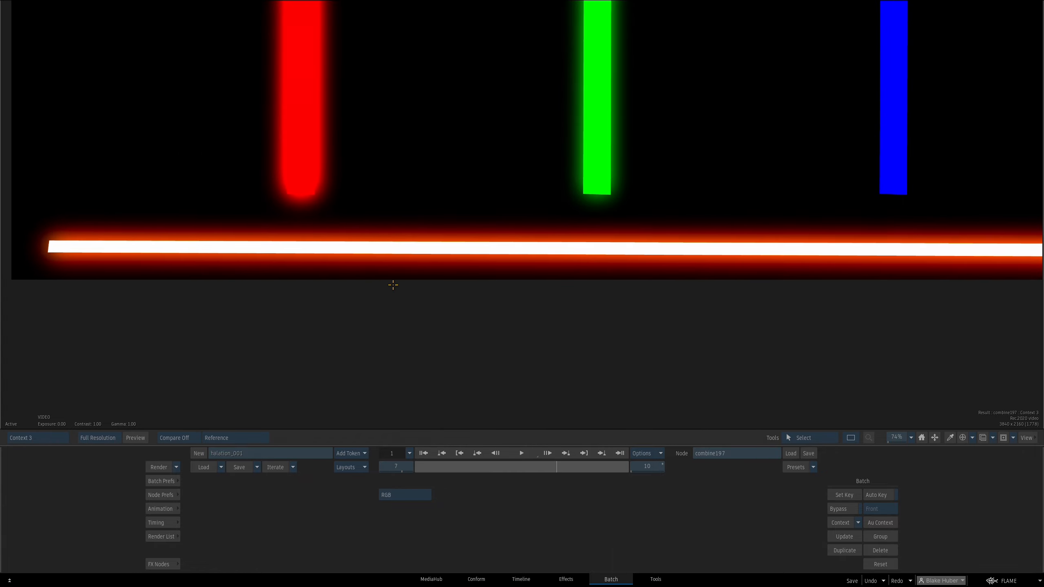
Examine the halation around the car lights and street lamps in context 2 against the bars in context 3
{"action": "key", "text": "1"}
{"action": "key", "text": "2"}
{"action": "left_click_drag", "start_coordinate": [501, 279], "coordinate": [354, 207]}
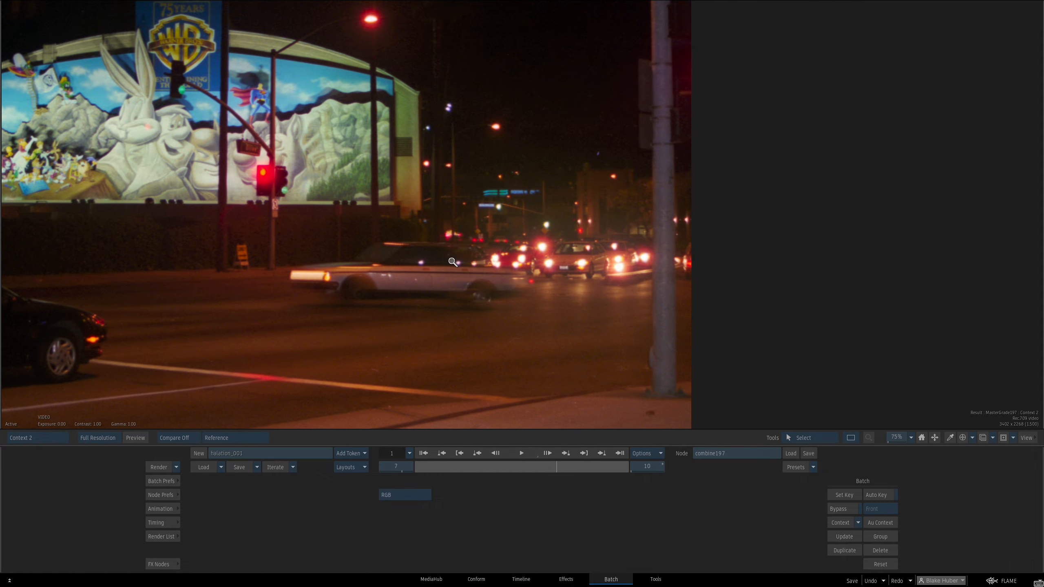
{"action": "left_click_drag", "start_coordinate": [452, 262], "coordinate": [572, 267]}
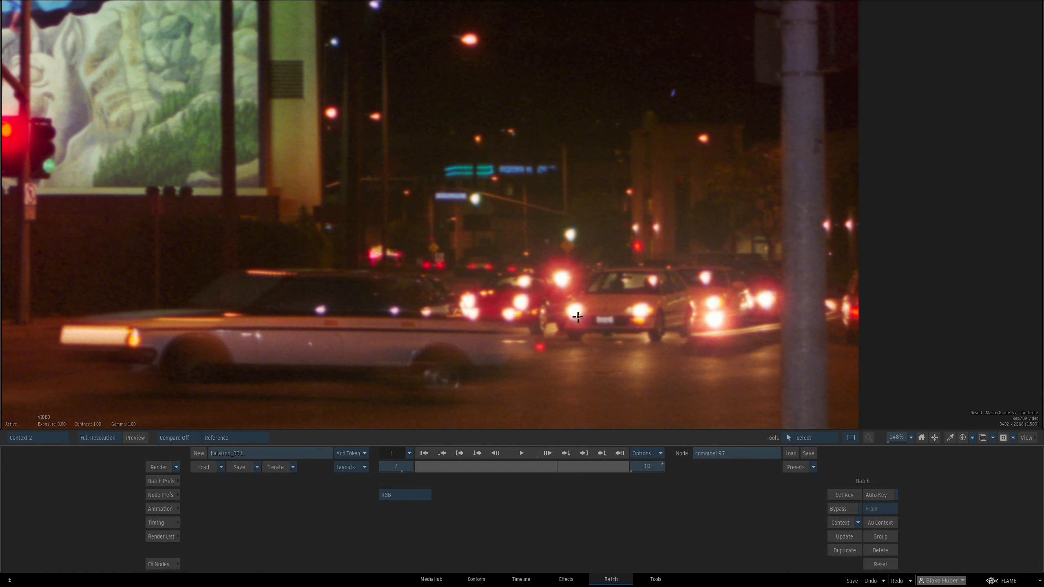
{"action": "left_click_drag", "start_coordinate": [484, 64], "coordinate": [498, 132]}
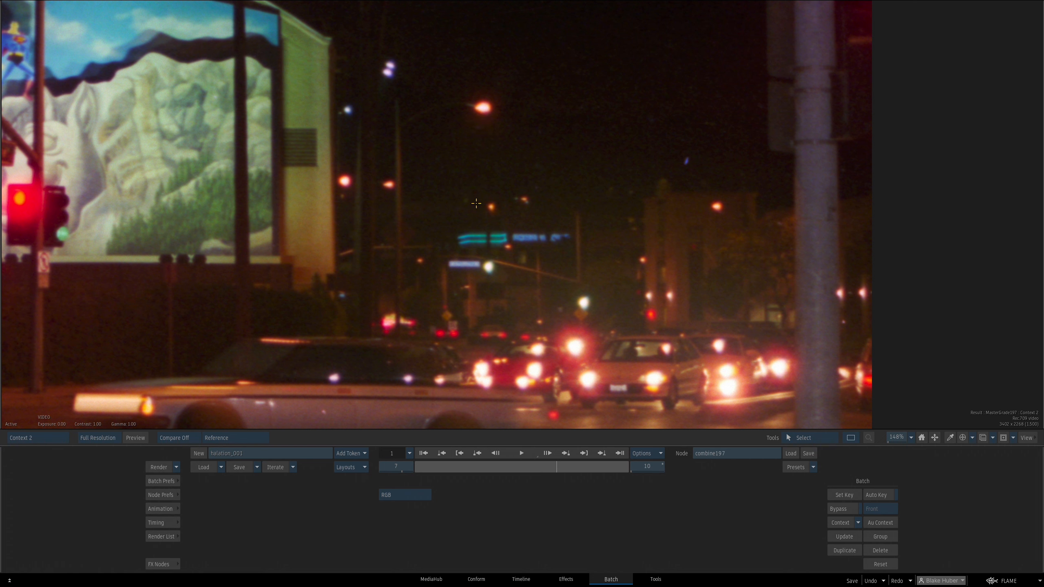
{"action": "left_click_drag", "start_coordinate": [450, 243], "coordinate": [521, 263]}
{"action": "key", "text": "1"}
{"action": "key", "text": "2"}
{"action": "left_click_drag", "start_coordinate": [504, 325], "coordinate": [372, 361]}
{"action": "key", "text": "3"}
{"action": "left_click_drag", "start_coordinate": [407, 314], "coordinate": [371, 300]}
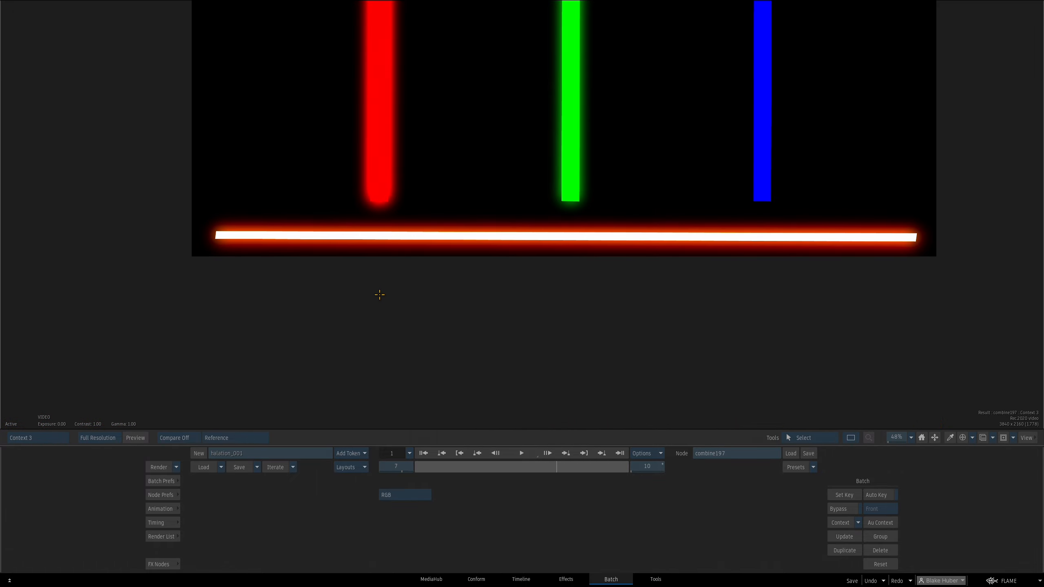
Rearrange the MasterGrade, Blur, Comp, Combine and Separate nodes of the combine197 branch into a tidier layout
{"action": "key", "text": "grave"}
{"action": "left_click_drag", "start_coordinate": [398, 316], "coordinate": [494, 319]}
{"action": "left_click", "coordinate": [305, 267]}
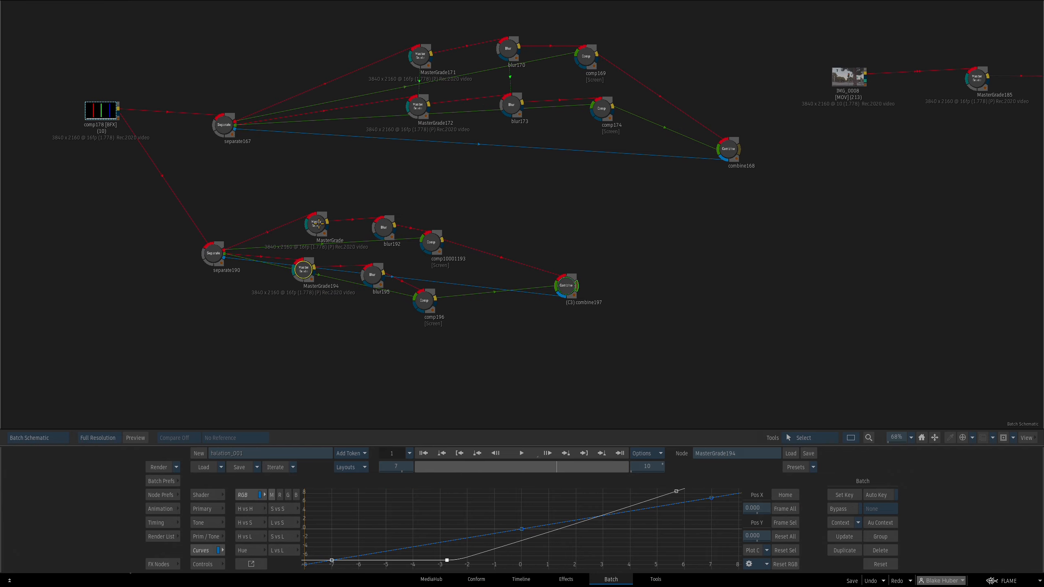
{"action": "left_click_drag", "start_coordinate": [319, 224], "coordinate": [310, 224]}
{"action": "left_click_drag", "start_coordinate": [375, 278], "coordinate": [376, 272]}
{"action": "left_click_drag", "start_coordinate": [304, 267], "coordinate": [307, 258]}
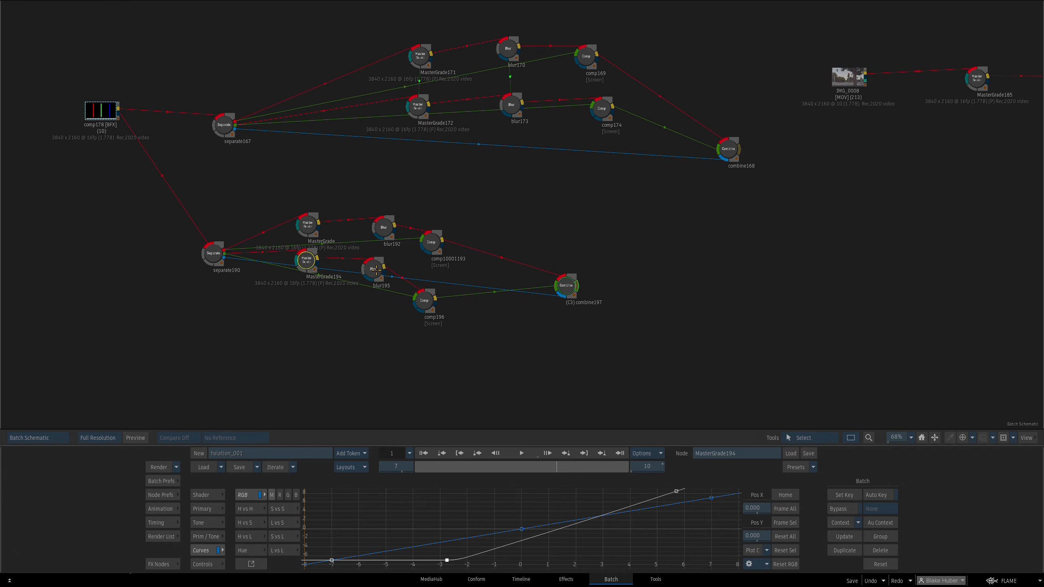
{"action": "left_click_drag", "start_coordinate": [376, 270], "coordinate": [374, 269]}
{"action": "left_click_drag", "start_coordinate": [430, 241], "coordinate": [432, 240]}
{"action": "left_click_drag", "start_coordinate": [426, 298], "coordinate": [436, 292]}
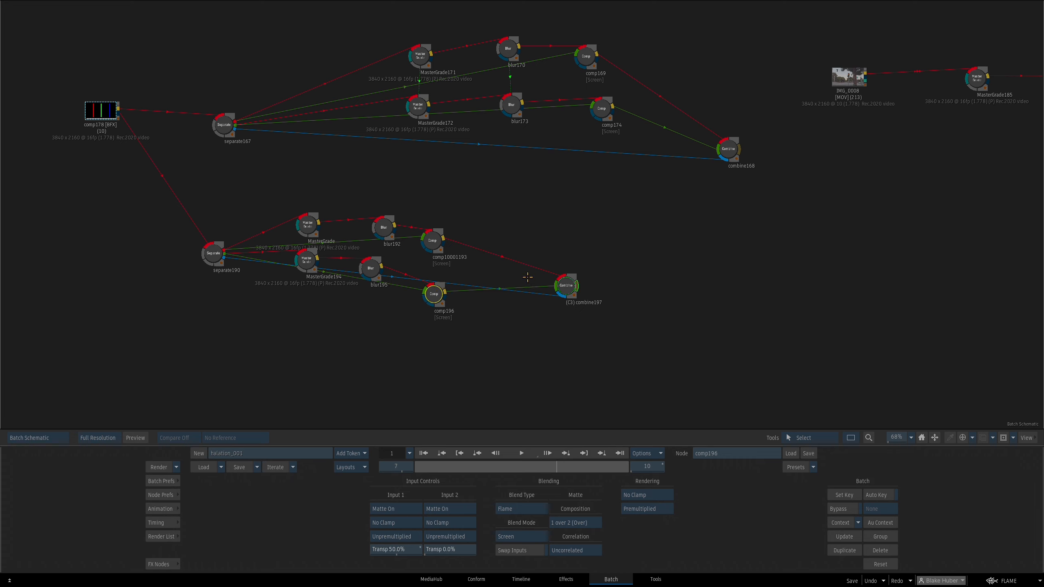
{"action": "left_click_drag", "start_coordinate": [567, 285], "coordinate": [590, 291]}
{"action": "left_click_drag", "start_coordinate": [215, 252], "coordinate": [201, 290]}
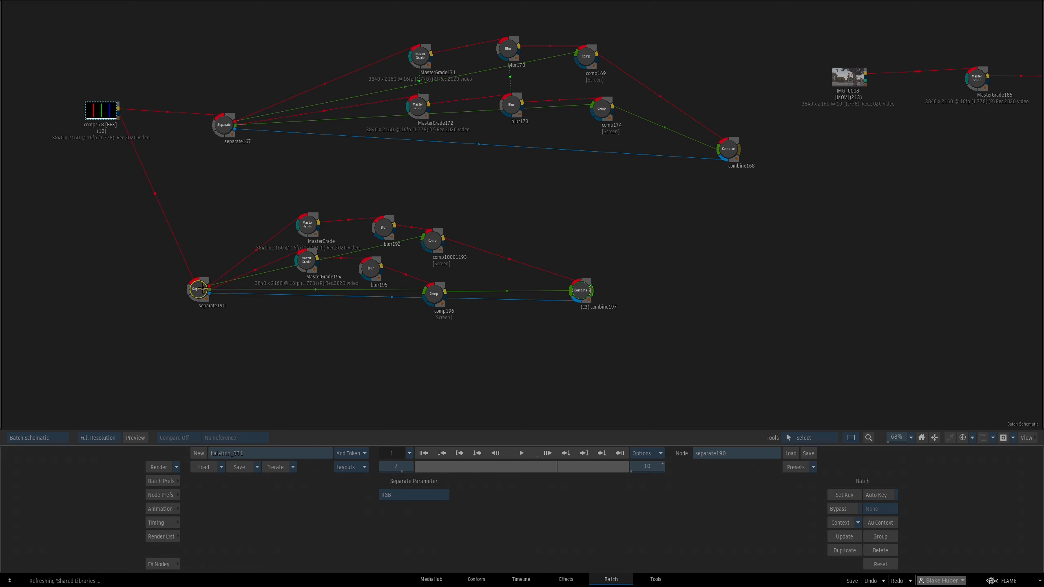
Add a Separate node fed by the IMG_0008 clip and a Combine node connected to its red, green and blue outputs
{"action": "left_click", "coordinate": [171, 564]}
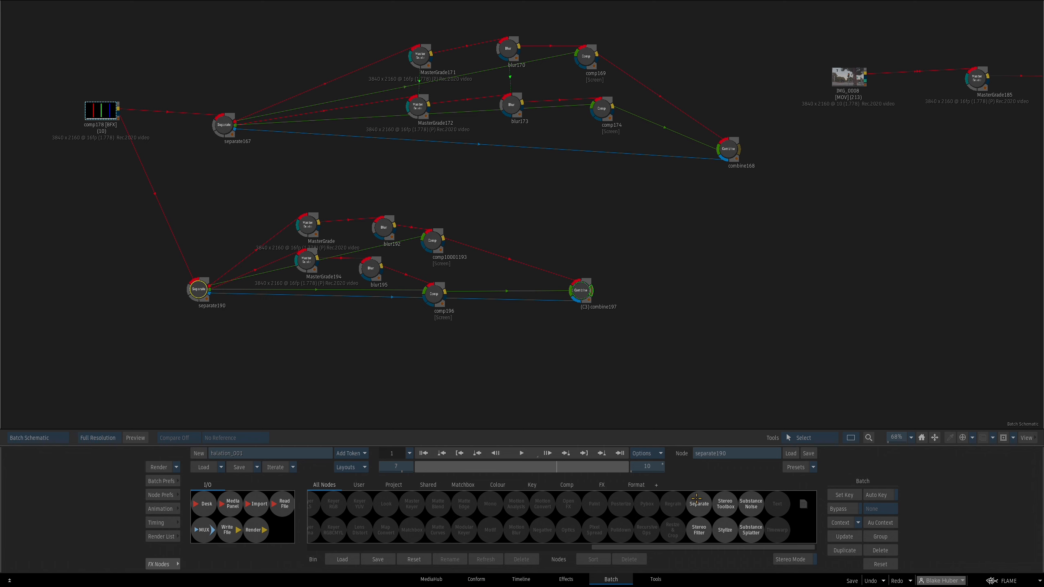
{"action": "left_click_drag", "start_coordinate": [696, 498], "coordinate": [579, 238]}
{"action": "left_click_drag", "start_coordinate": [608, 222], "coordinate": [546, 275]}
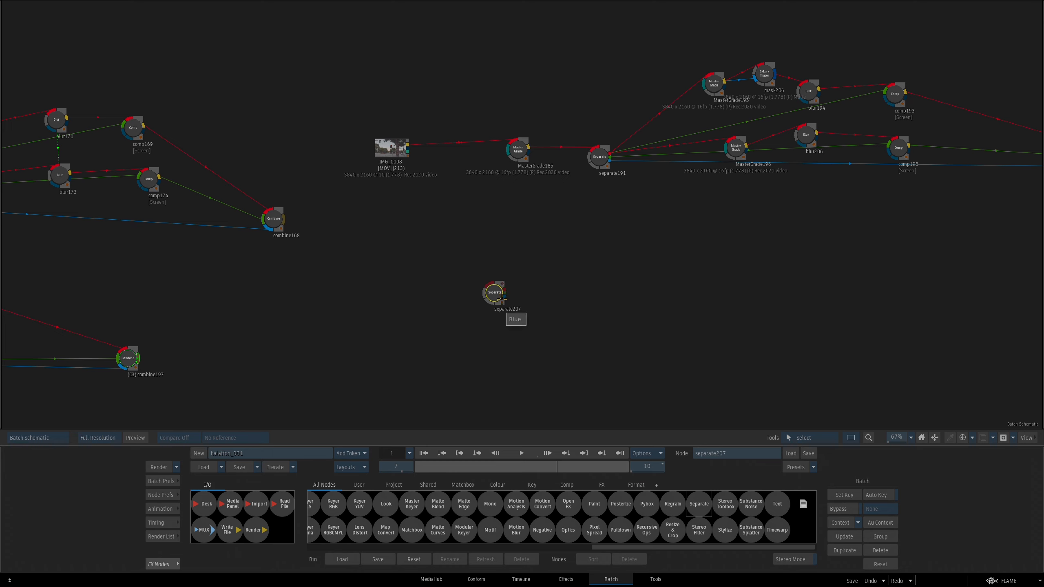
{"action": "mouse_move", "coordinate": [505, 300]}
{"action": "left_mouse_down"}
{"action": "mouse_move", "coordinate": [462, 136]}
{"action": "mouse_move", "coordinate": [508, 189]}
{"action": "mouse_move", "coordinate": [494, 296]}
{"action": "mouse_move", "coordinate": [508, 300]}
{"action": "left_mouse_up"}
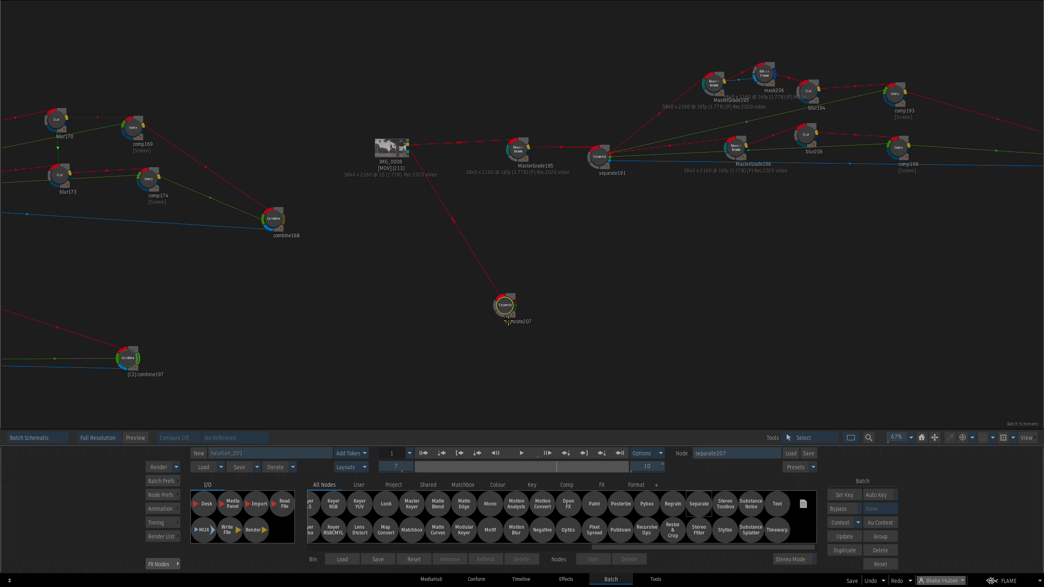
{"action": "scroll", "coordinate": [475, 510], "scroll_direction": "up", "scroll_amount": 10}
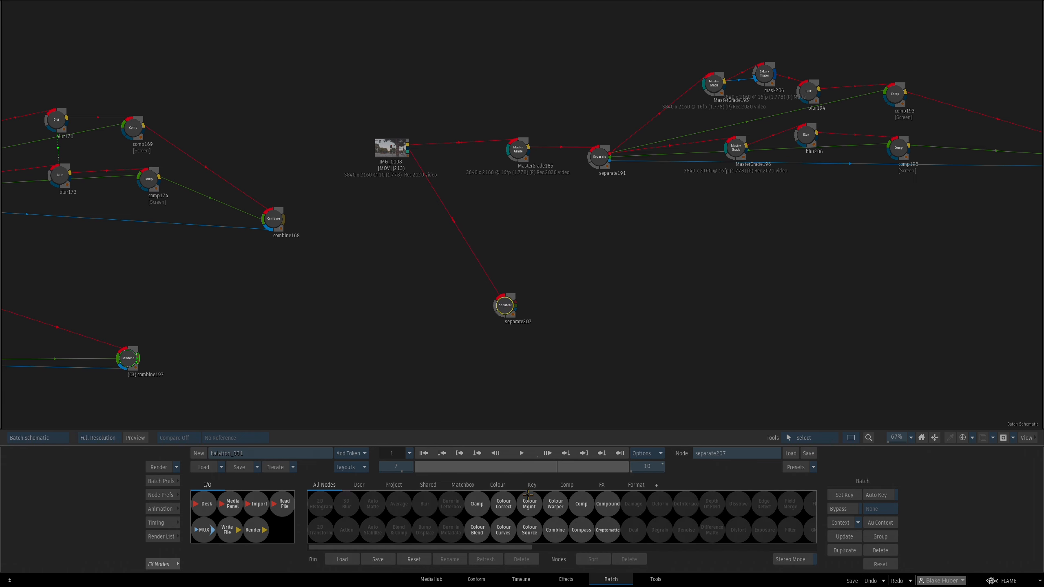
{"action": "left_click_drag", "start_coordinate": [552, 529], "coordinate": [666, 265]}
Set combine208 as context 1 and the IMG_0008 clip as context 2, and view the recombined image against the original
{"action": "scroll", "coordinate": [627, 282], "scroll_direction": "up", "scroll_amount": 4}
{"action": "key", "text": "c"}
{"action": "left_click", "coordinate": [672, 262]}
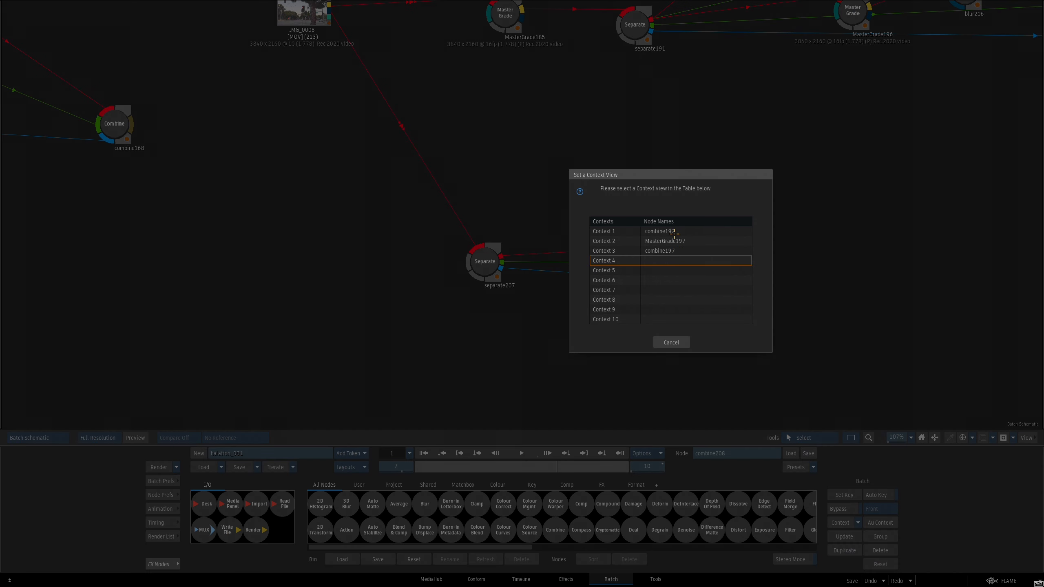
{"action": "left_click", "coordinate": [674, 233]}
{"action": "key", "text": "c"}
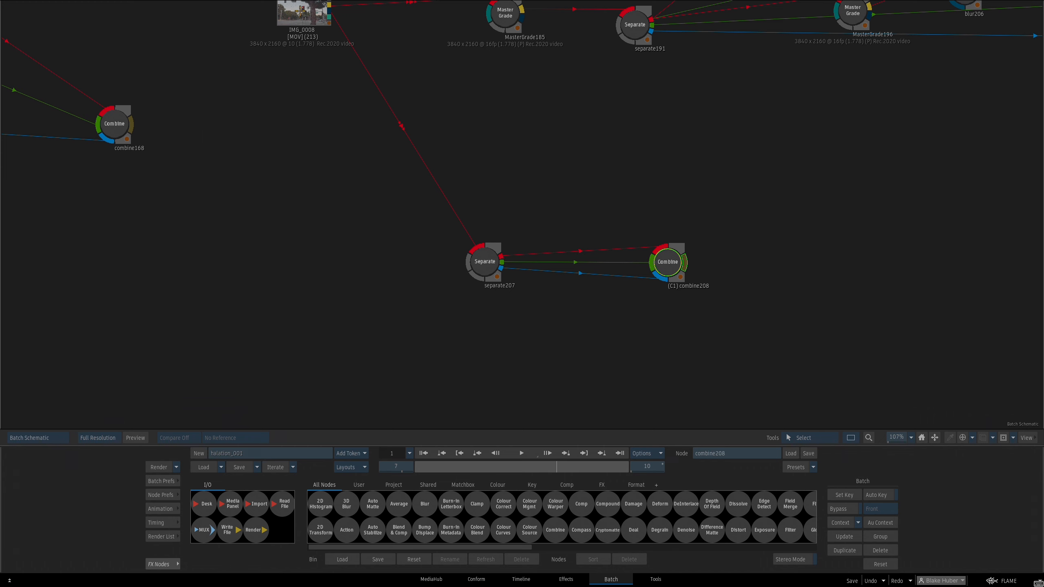
{"action": "left_click", "coordinate": [300, 11]}
{"action": "left_click", "coordinate": [299, 73]}
{"action": "key", "text": "1"}
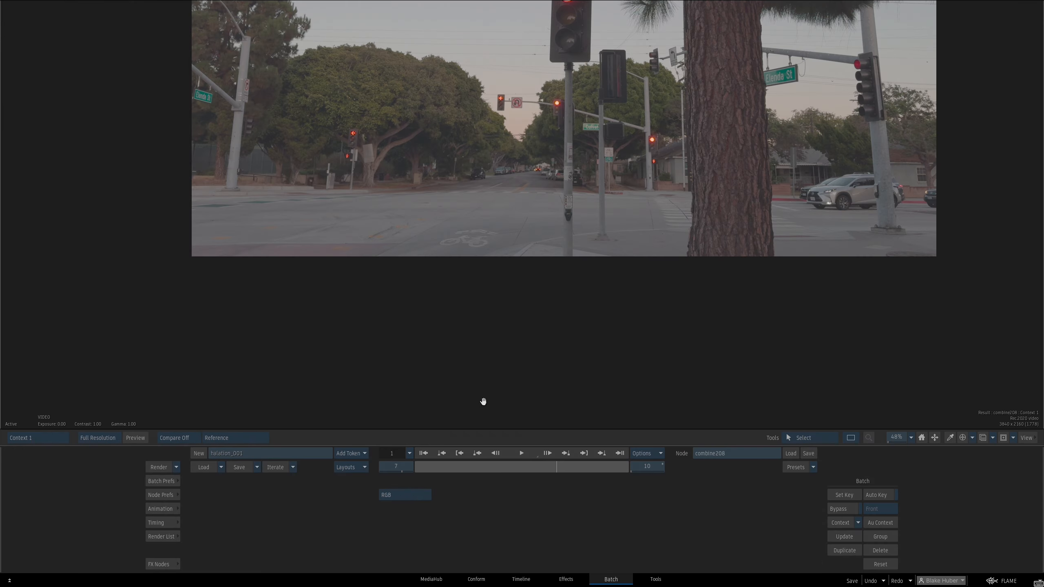
{"action": "left_click_drag", "start_coordinate": [504, 217], "coordinate": [481, 343]}
{"action": "key", "text": "2"}
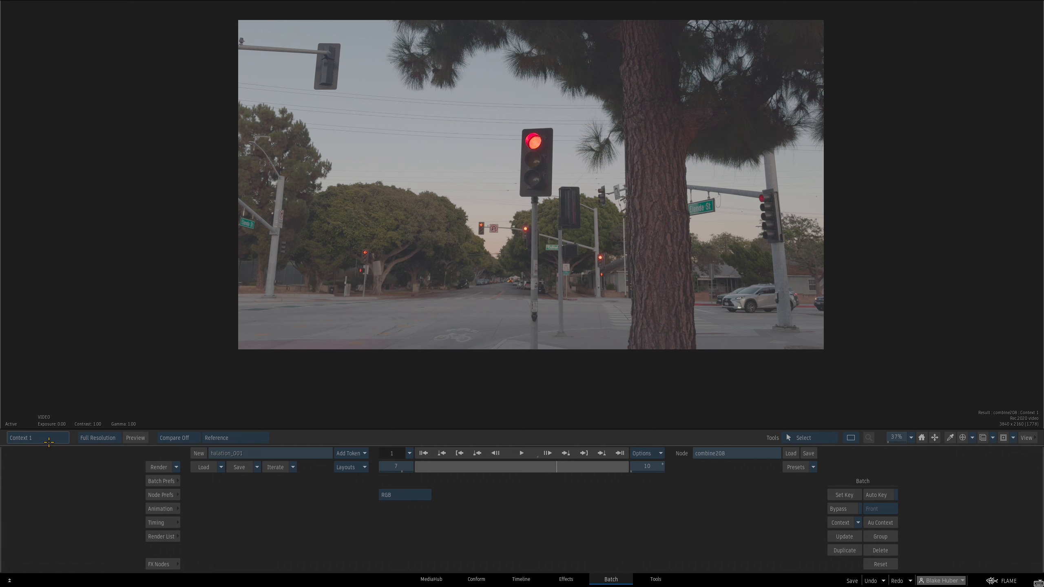
{"action": "key", "text": "Escape"}
Add a Comp node fed by separate207's red and green outputs and set its blend mode to Add
{"action": "left_click_drag", "start_coordinate": [490, 274], "coordinate": [456, 261]}
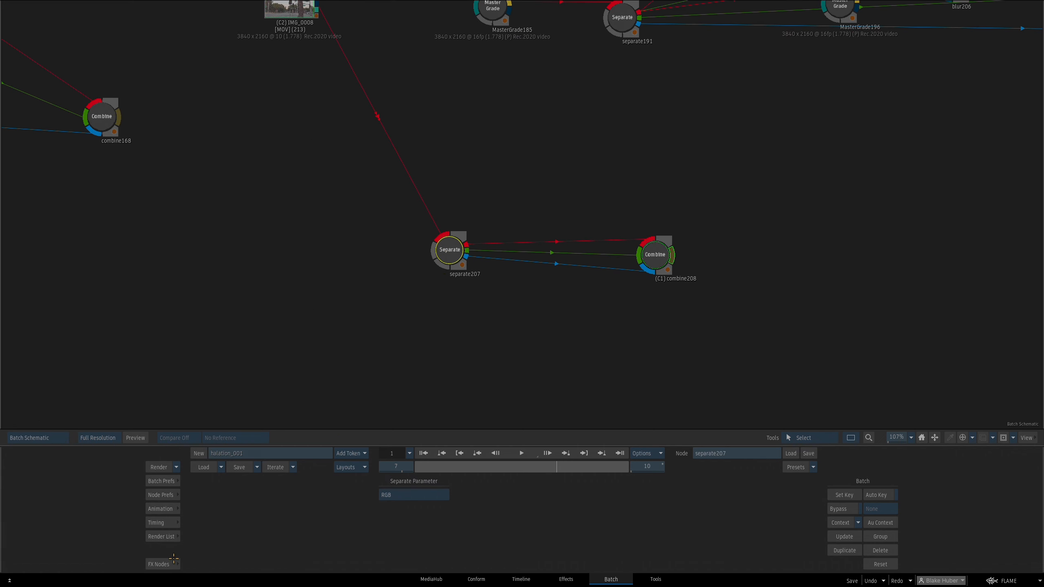
{"action": "left_click_drag", "start_coordinate": [596, 505], "coordinate": [537, 323]}
{"action": "key", "text": "F4"}
{"action": "left_click", "coordinate": [538, 538]}
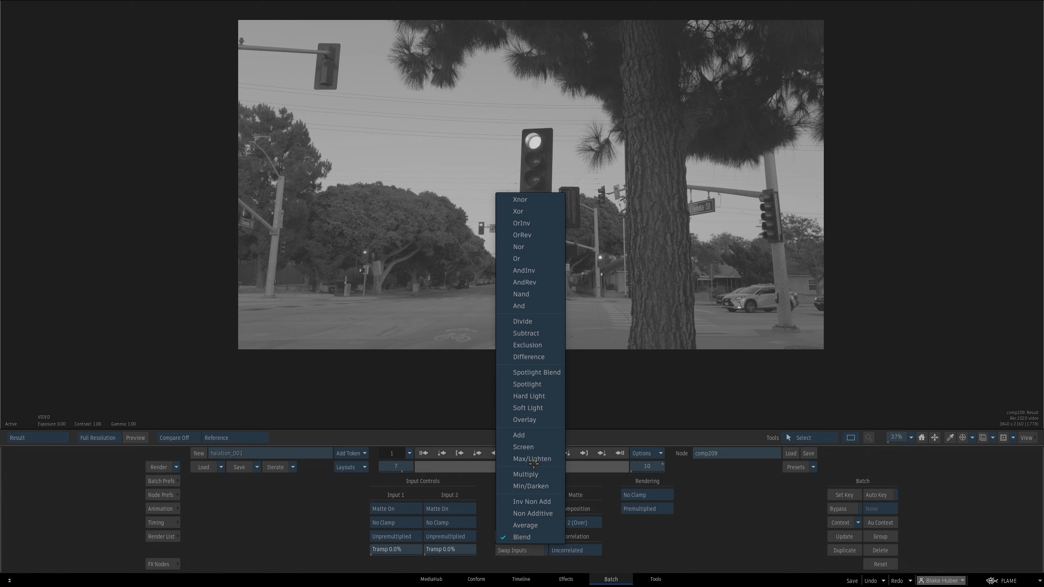
{"action": "left_click", "coordinate": [532, 437]}
{"action": "key", "text": "F4"}
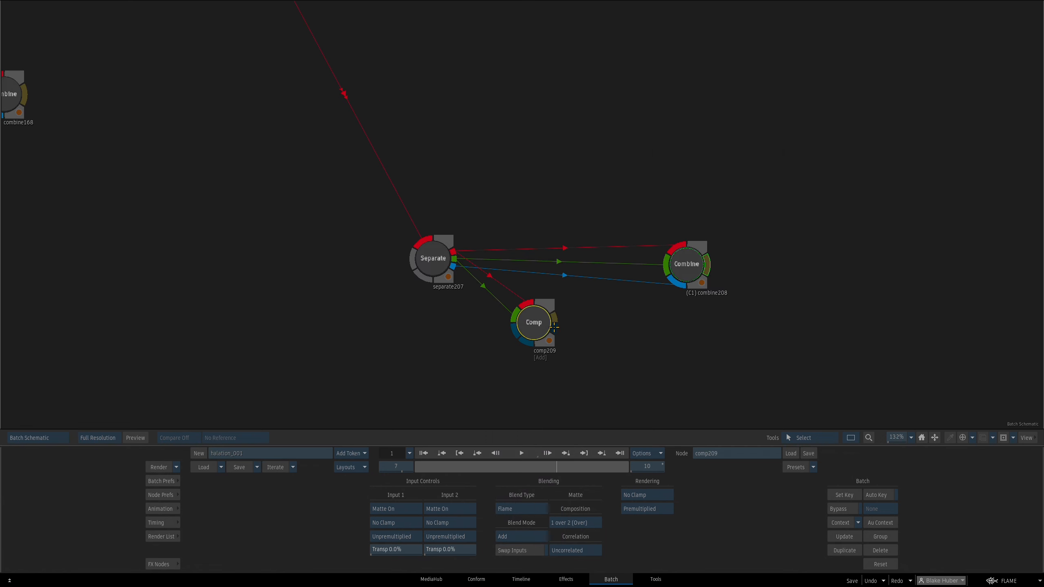
Add a second Comp node fed by comp209 and separate207, and set its blend mode to Add
{"action": "right_click", "coordinate": [543, 327]}
{"action": "left_click", "coordinate": [495, 482]}
{"action": "left_click", "coordinate": [161, 567]}
{"action": "left_click_drag", "start_coordinate": [582, 512], "coordinate": [594, 405]}
{"action": "double_click", "coordinate": [595, 405]}
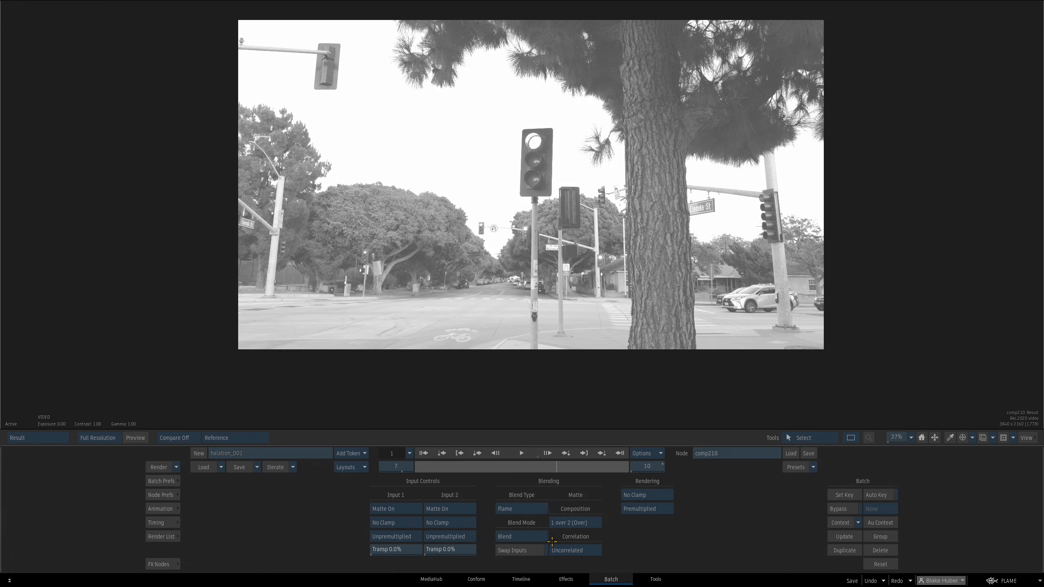
{"action": "left_click", "coordinate": [525, 537]}
{"action": "left_click", "coordinate": [529, 434]}
{"action": "key", "text": "Tab"}
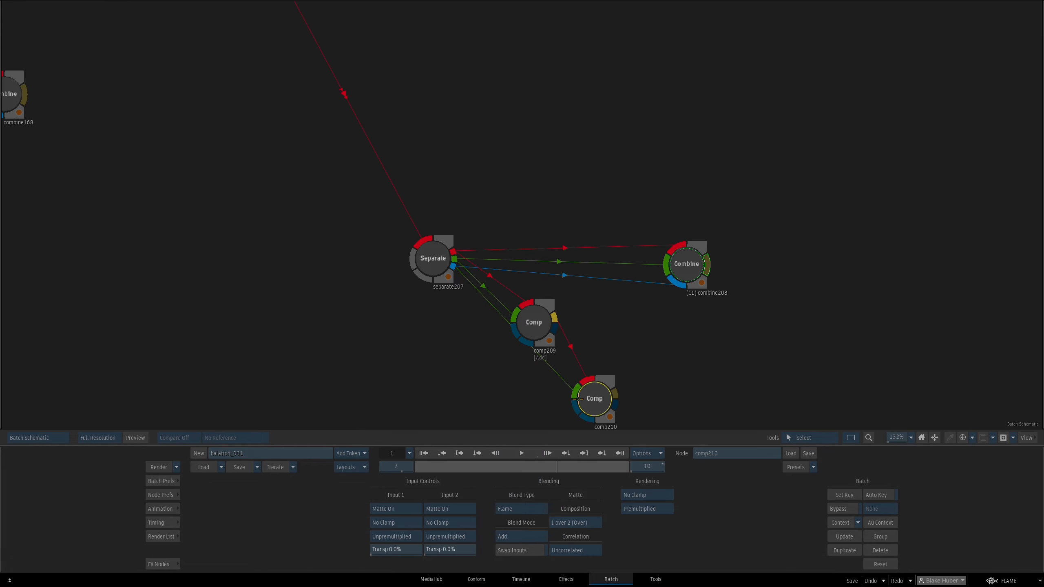
Set comp210 as context 1
{"action": "key", "text": "c"}
{"action": "left_click", "coordinate": [603, 403]}
{"action": "left_click", "coordinate": [600, 365]}
{"action": "left_click_drag", "start_coordinate": [513, 373], "coordinate": [469, 375]}
Compare comp210's summed channels in context 1 with the original IMG_0008 clip in context 2
{"action": "key", "text": "space+1"}
{"action": "key", "text": "space+2"}
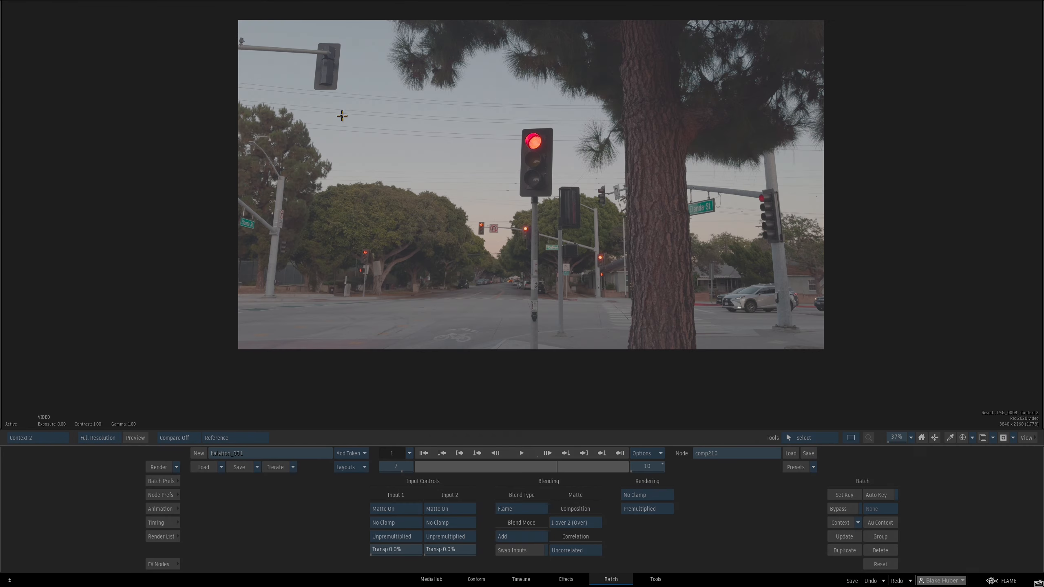
{"action": "key", "text": "space+1"}
{"action": "key", "text": "space+2"}
{"action": "key", "text": "space+1"}
{"action": "key", "text": "space+2"}
{"action": "key", "text": "space+1"}
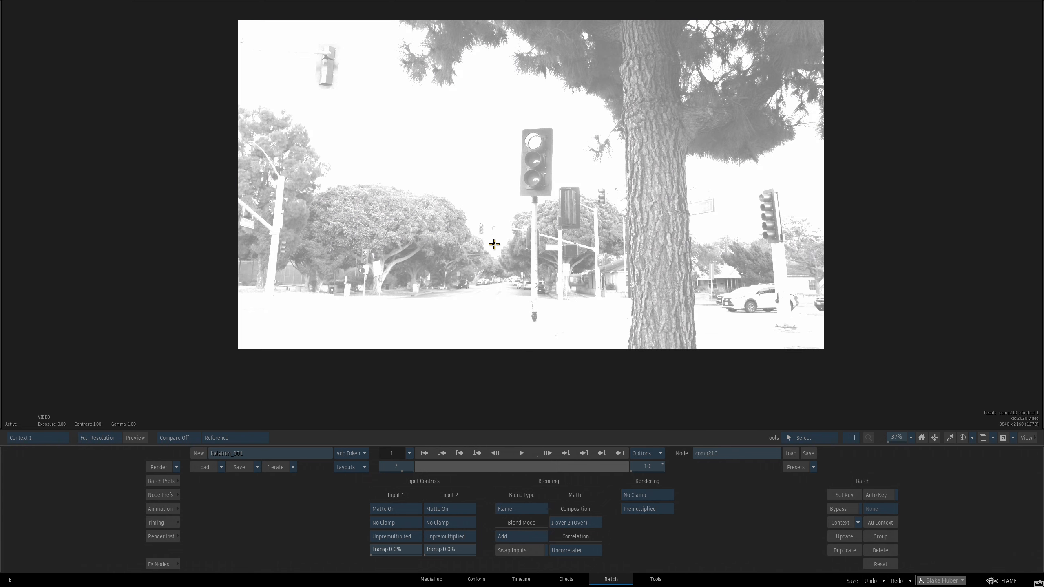
{"action": "key", "text": "space+2"}
{"action": "key", "text": "space+1"}
{"action": "key", "text": "space+2"}
{"action": "key", "text": "space+1"}
{"action": "key", "text": "space+2"}
{"action": "key", "text": "space+1"}
{"action": "key", "text": "Escape"}
Add a Colour Source node beneath separate207 in the schematic
{"action": "left_click_drag", "start_coordinate": [606, 402], "coordinate": [625, 328]}
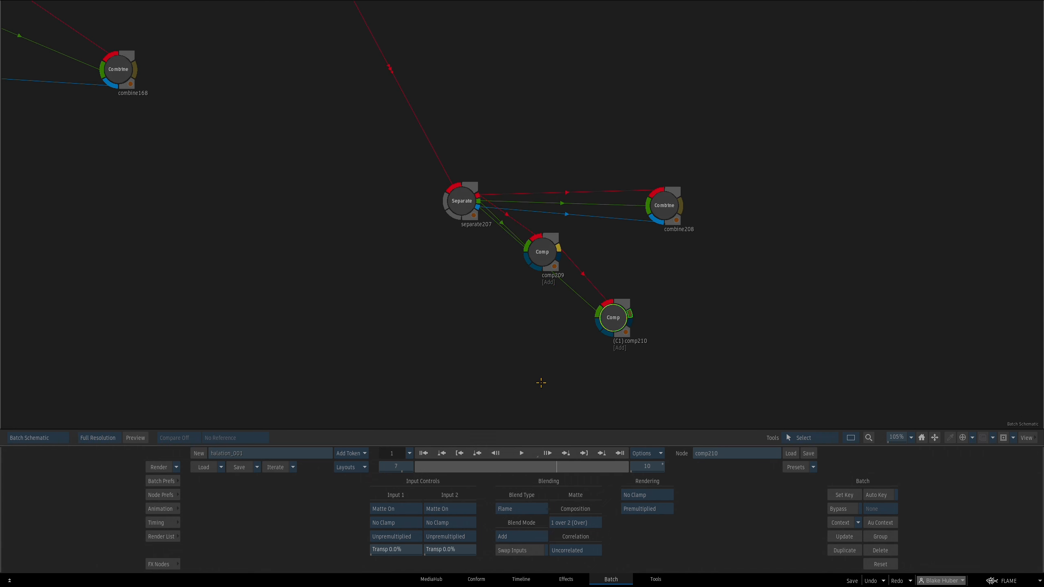
{"action": "left_click", "coordinate": [169, 567]}
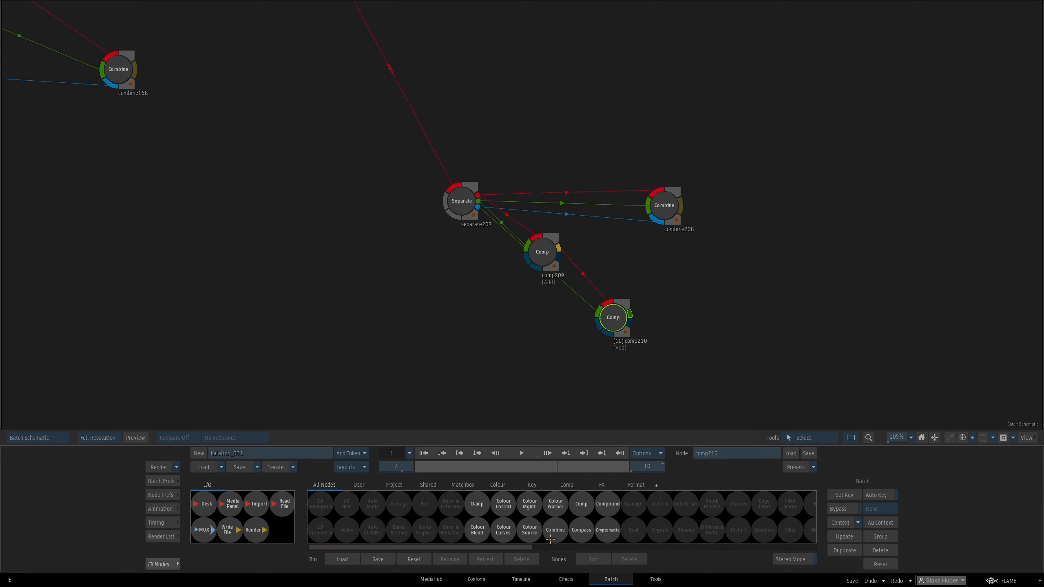
{"action": "left_click_drag", "start_coordinate": [531, 533], "coordinate": [397, 314]}
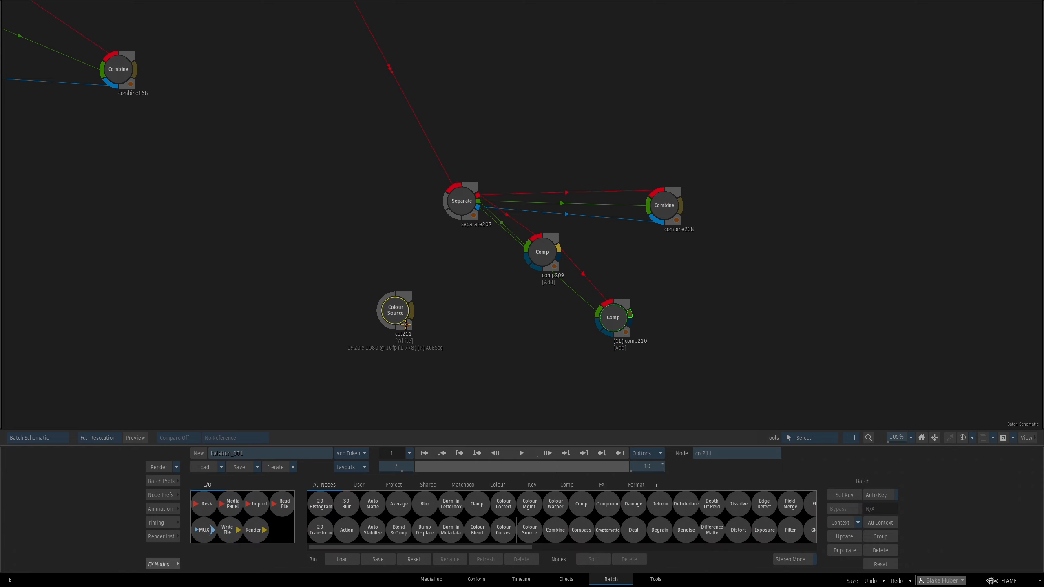
Set the col211 Colour Source to red and tag its colour space as Rec.709 video
{"action": "double_click", "coordinate": [398, 314]}
{"action": "left_click", "coordinate": [464, 496]}
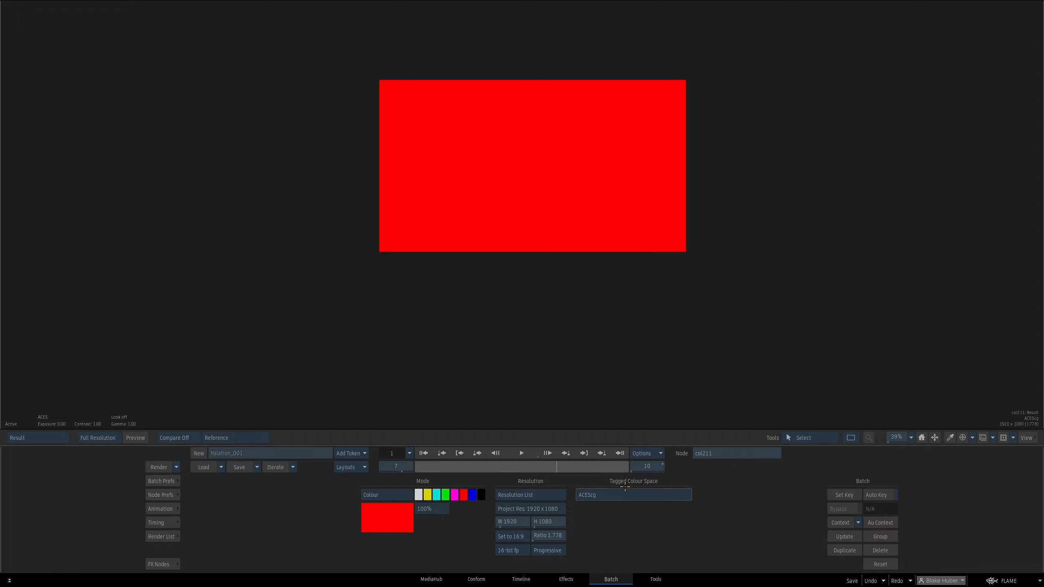
{"action": "left_click", "coordinate": [633, 495]}
{"action": "mouse_move", "coordinate": [642, 482]}
{"action": "left_click", "coordinate": [722, 529]}
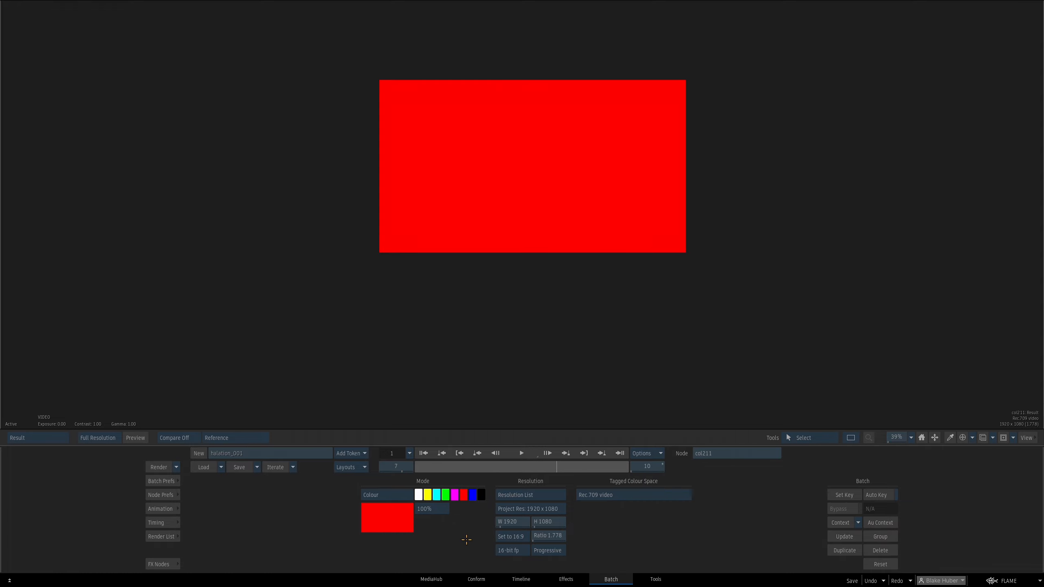
{"action": "key", "text": "grave"}
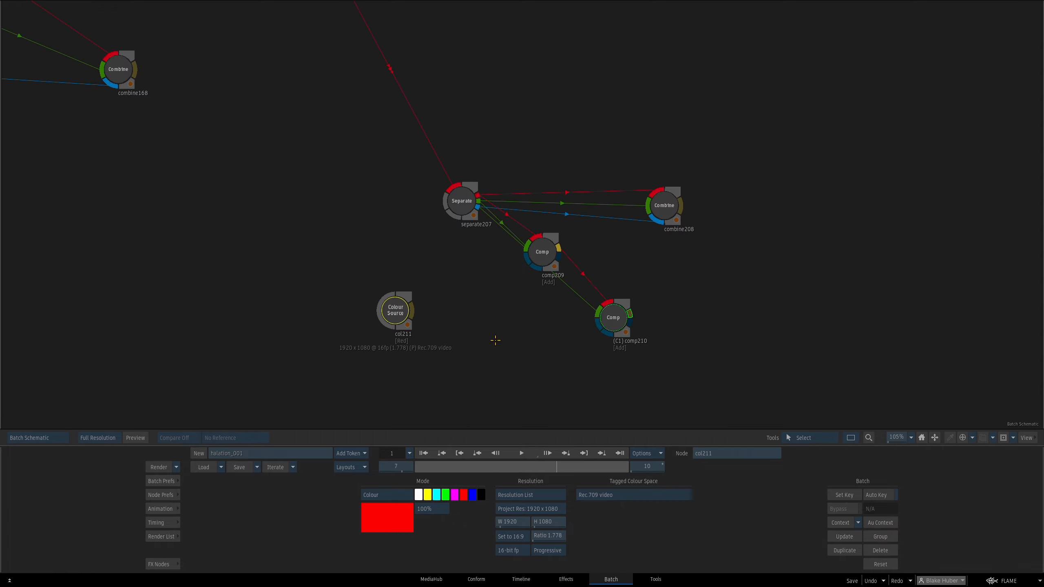
Duplicate the red Colour Source, place the copy beneath it and set its colour to blue
{"action": "right_click", "coordinate": [395, 308]}
{"action": "left_click", "coordinate": [412, 357]}
{"action": "left_click_drag", "start_coordinate": [435, 277], "coordinate": [426, 244]}
{"action": "left_click", "coordinate": [471, 495]}
Duplicate the blue Colour Source, place the copy below it and set its colour to green
{"action": "right_click", "coordinate": [434, 244]}
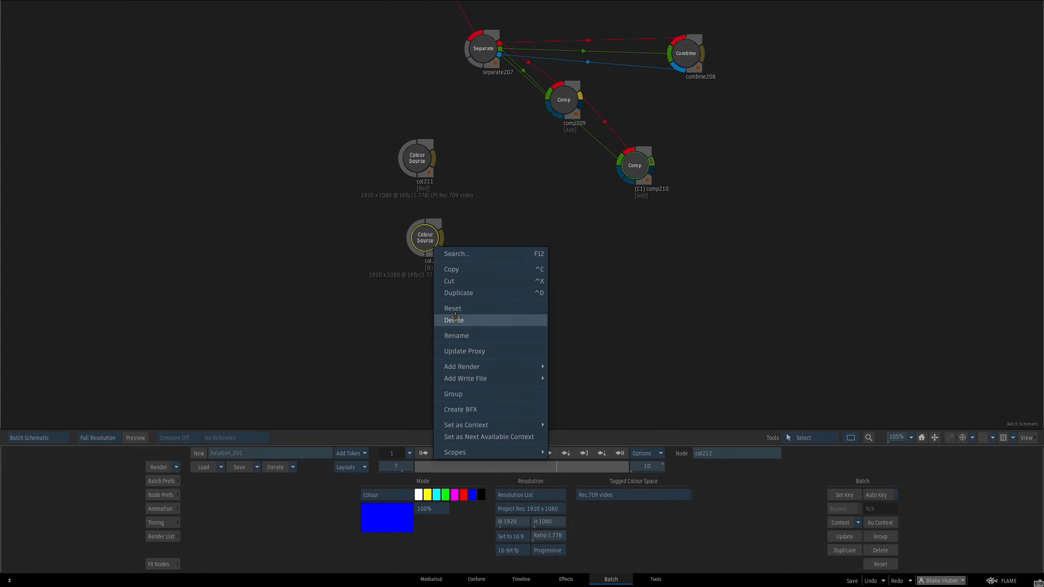
{"action": "left_click", "coordinate": [459, 293]}
{"action": "left_click_drag", "start_coordinate": [469, 193], "coordinate": [463, 375]}
{"action": "left_click", "coordinate": [445, 495]}
Add a Comp node fed by col211 and separate207's red channel, and match col211's resolution and colour space to separate207
{"action": "left_click", "coordinate": [163, 565]}
{"action": "key", "text": "c"}
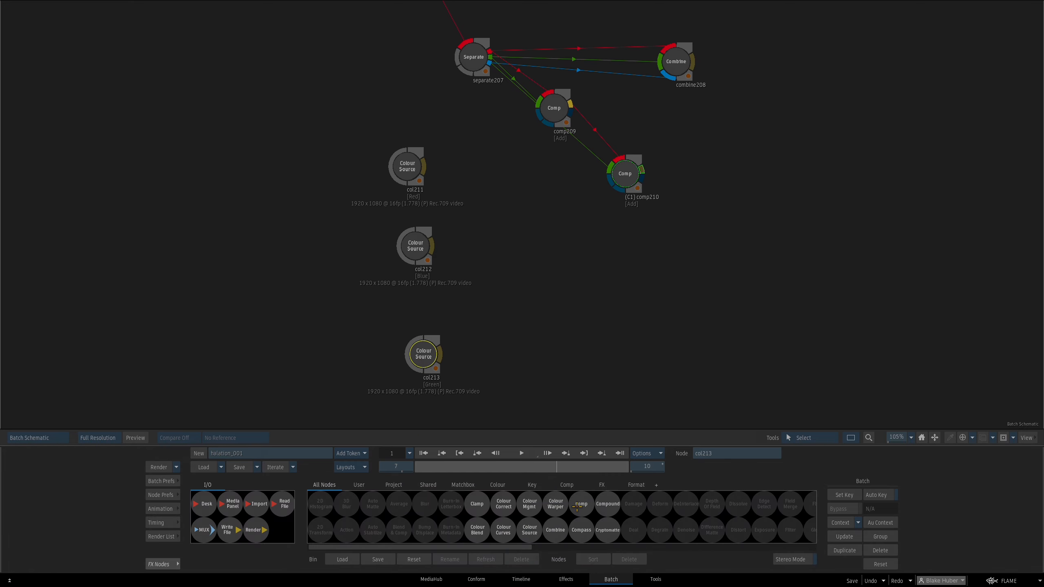
{"action": "left_click_drag", "start_coordinate": [576, 506], "coordinate": [523, 273]}
{"action": "mouse_move", "coordinate": [520, 304]}
{"action": "left_mouse_down"}
{"action": "mouse_move", "coordinate": [514, 368]}
{"action": "mouse_move", "coordinate": [438, 284]}
{"action": "mouse_move", "coordinate": [530, 172]}
{"action": "mouse_move", "coordinate": [517, 157]}
{"action": "mouse_move", "coordinate": [521, 283]}
{"action": "left_mouse_up"}
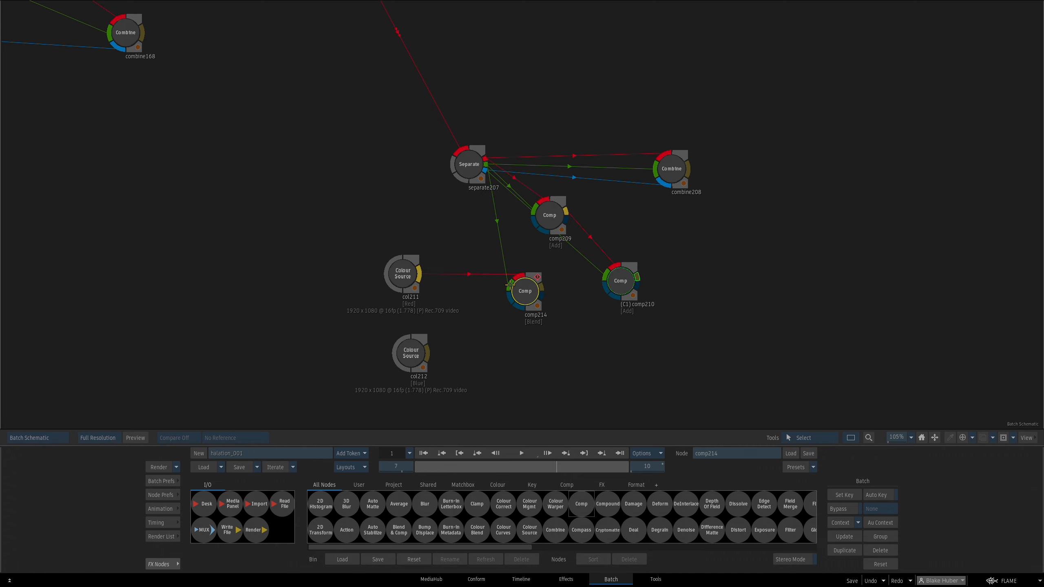
{"action": "left_click", "coordinate": [407, 277]}
{"action": "left_click", "coordinate": [465, 176]}
Set the blend mode of comp214 to Multiply
{"action": "double_click", "coordinate": [537, 291]}
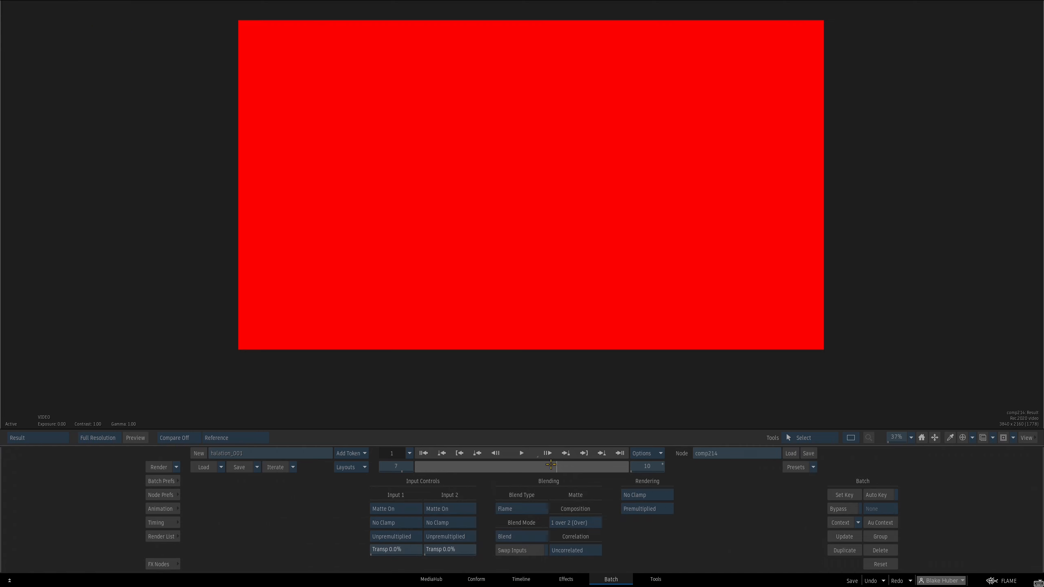
{"action": "left_click", "coordinate": [522, 537]}
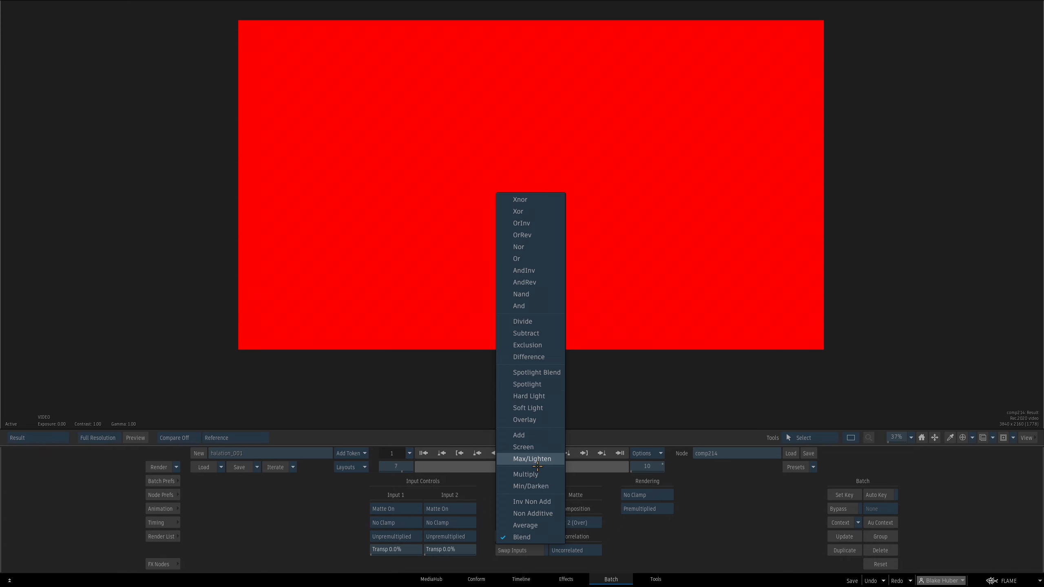
{"action": "left_click", "coordinate": [525, 474]}
{"action": "key", "text": "Tab"}
{"action": "left_click_drag", "start_coordinate": [517, 247], "coordinate": [522, 242]}
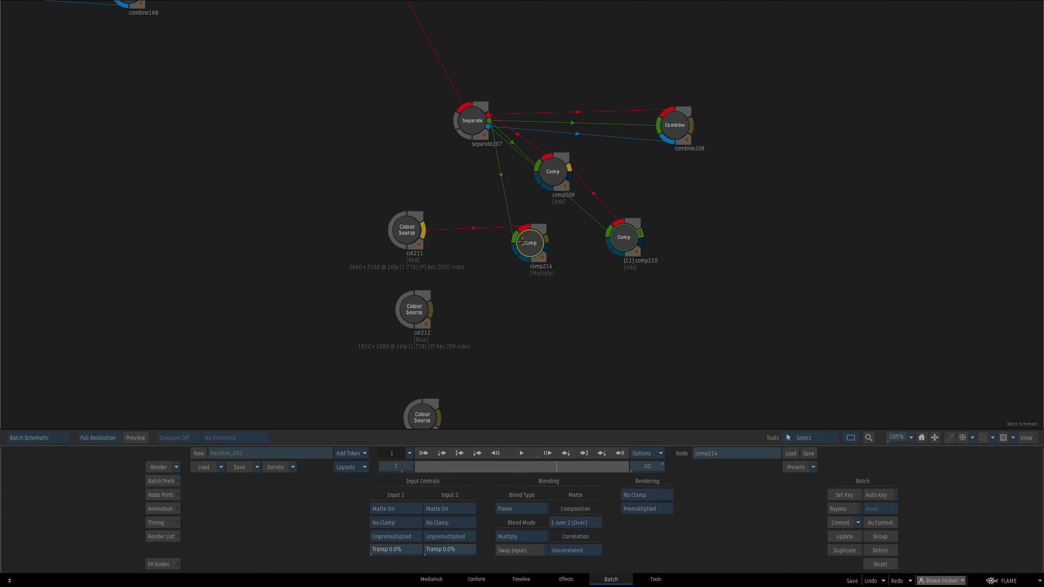
Duplicate comp214 and feed the copy with col212 and separate207's blue channel
{"action": "left_click", "coordinate": [162, 564]}
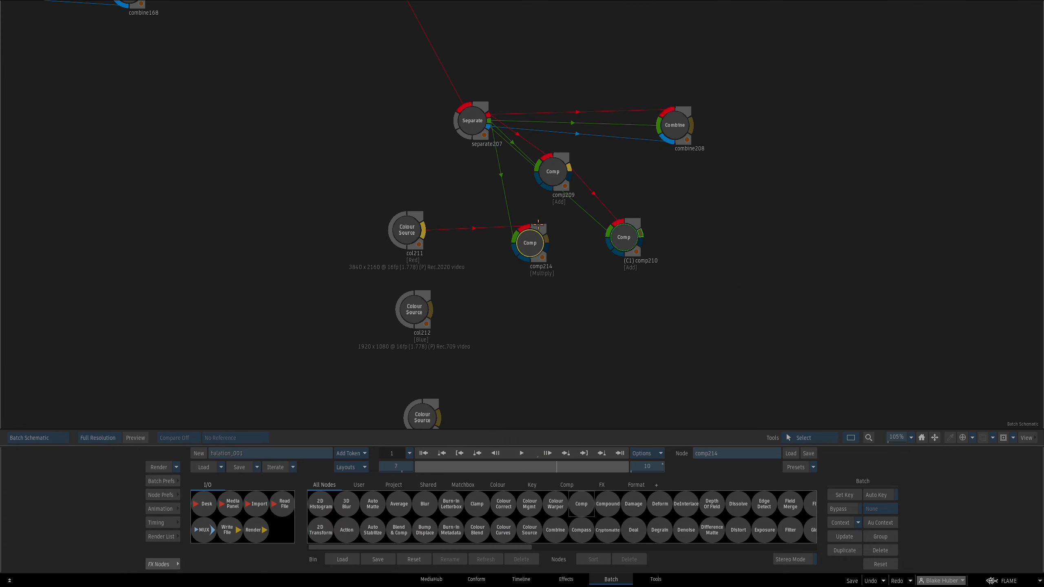
{"action": "right_click", "coordinate": [534, 247]}
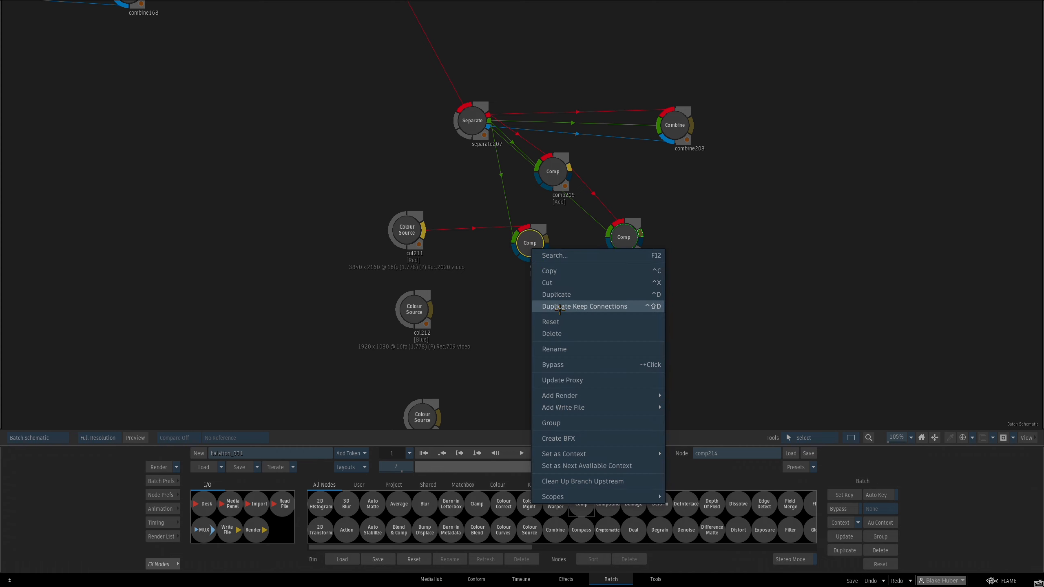
{"action": "left_click", "coordinate": [551, 295]}
{"action": "left_click_drag", "start_coordinate": [472, 327], "coordinate": [539, 320]}
{"action": "right_click", "coordinate": [542, 334]}
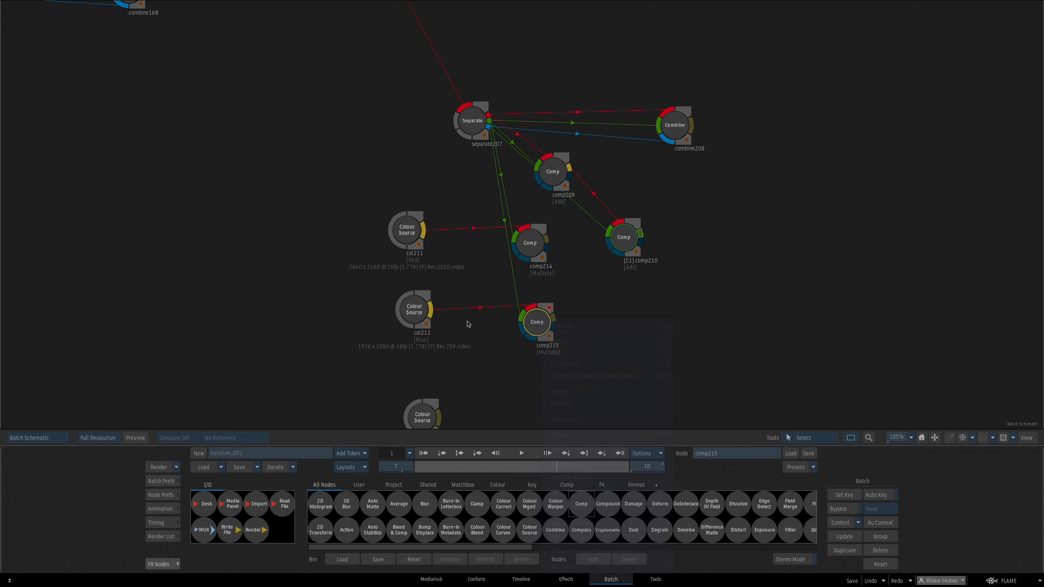
Match the resolution and colour space of col212 and col213 to separate207
{"action": "left_click", "coordinate": [416, 311]}
{"action": "left_click", "coordinate": [462, 129]}
{"action": "left_click_drag", "start_coordinate": [439, 368], "coordinate": [437, 320]}
{"action": "left_click", "coordinate": [421, 370]}
{"action": "left_click", "coordinate": [470, 73]}
Duplicate comp215 and feed the copy with col213 and separate207's green channel
{"action": "right_click", "coordinate": [521, 261]}
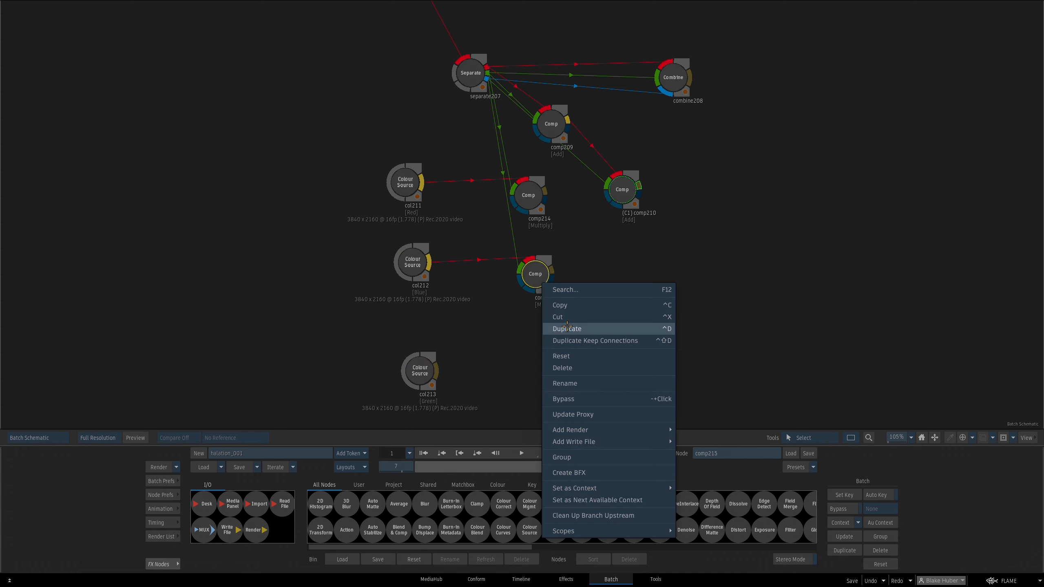
{"action": "left_click", "coordinate": [567, 329]}
{"action": "left_click", "coordinate": [482, 384]}
{"action": "left_click_drag", "start_coordinate": [483, 385], "coordinate": [551, 378]}
{"action": "key", "text": "Escape"}
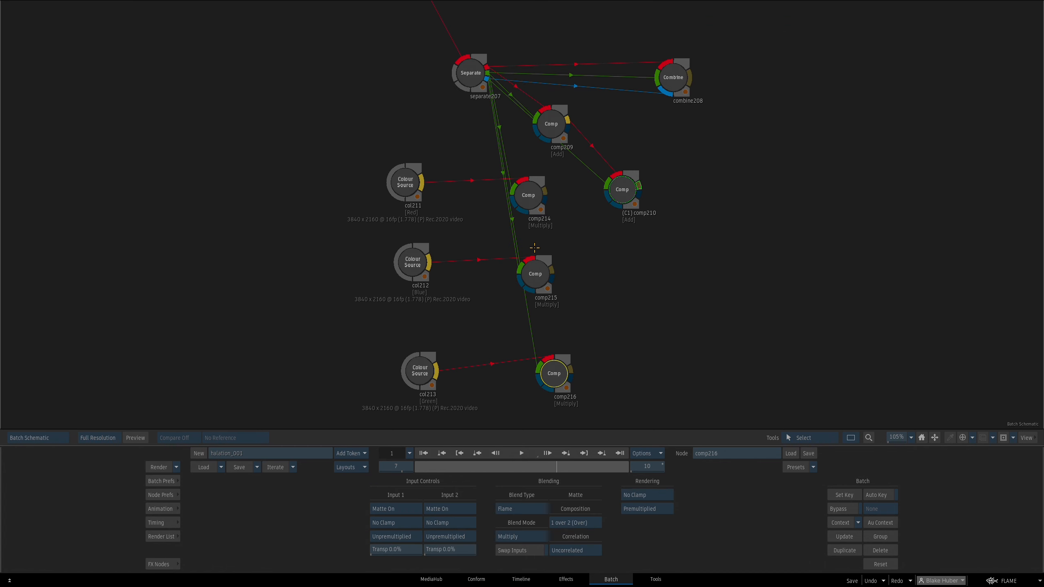
View the results of comp214, comp215 and comp216 in turn to check the tinted channels
{"action": "left_click", "coordinate": [527, 197]}
{"action": "key", "text": "F4"}
{"action": "key", "text": "Escape"}
{"action": "key", "text": "F4"}
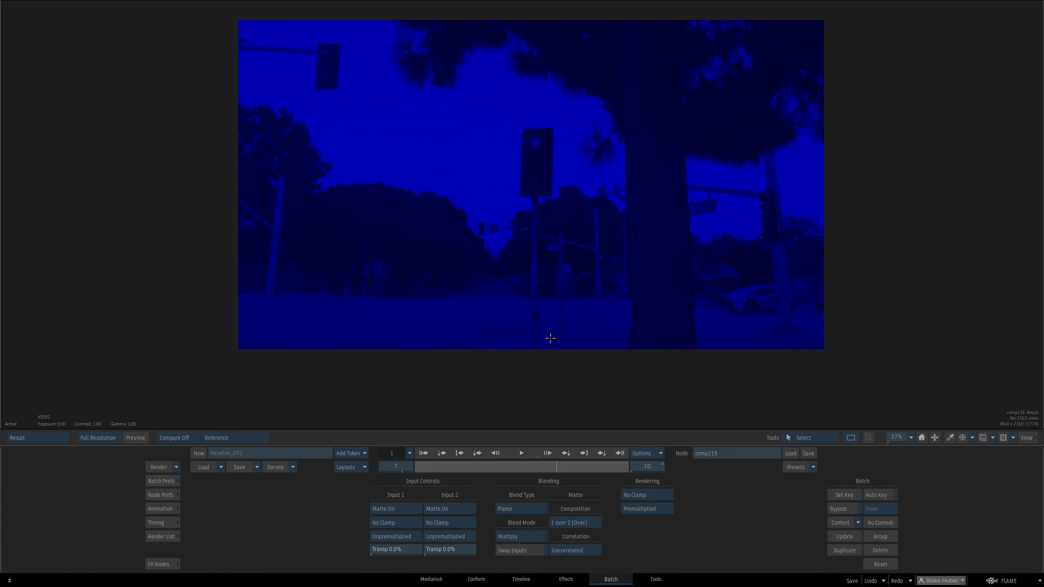
{"action": "key", "text": "Escape"}
{"action": "left_click_drag", "start_coordinate": [536, 268], "coordinate": [552, 275]}
{"action": "key", "text": "F4"}
{"action": "key", "text": "Escape"}
{"action": "left_click", "coordinate": [558, 375]}
{"action": "key", "text": "F4"}
{"action": "key", "text": "Escape"}
Delete the old comp209 and comp210 nodes from the schematic
{"action": "left_click_drag", "start_coordinate": [639, 189], "coordinate": [687, 194]}
{"action": "left_click_drag", "start_coordinate": [557, 128], "coordinate": [612, 211]}
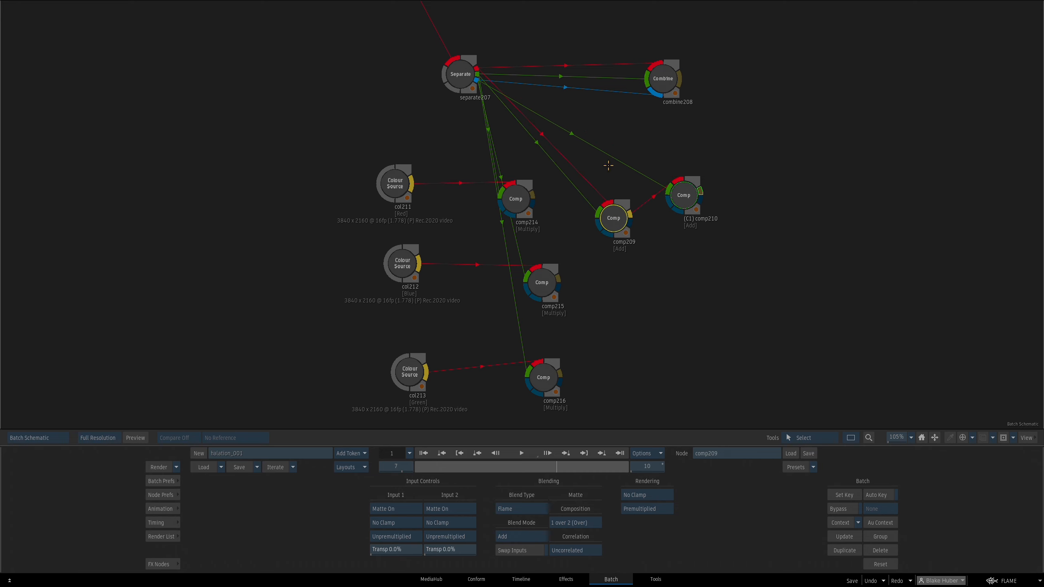
{"action": "left_click_drag", "start_coordinate": [683, 192], "coordinate": [661, 457]}
{"action": "left_click_drag", "start_coordinate": [606, 223], "coordinate": [684, 337]}
Add a Comp node fed by comp214 and comp216, and set its blend mode to Add
{"action": "key", "text": "c"}
{"action": "key", "text": "F4"}
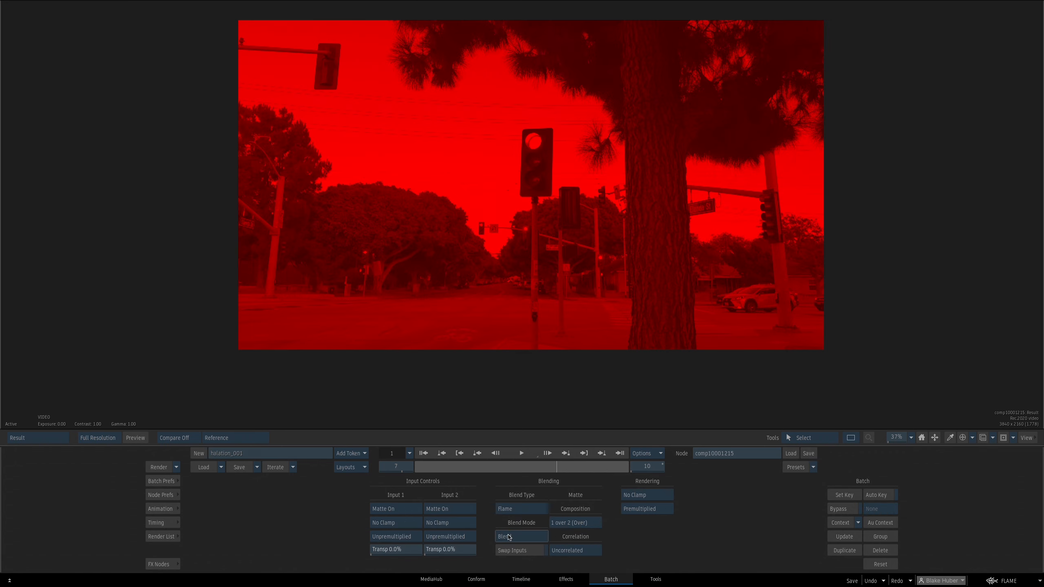
{"action": "left_click", "coordinate": [508, 537]}
{"action": "left_click", "coordinate": [538, 436]}
{"action": "key", "text": "Escape"}
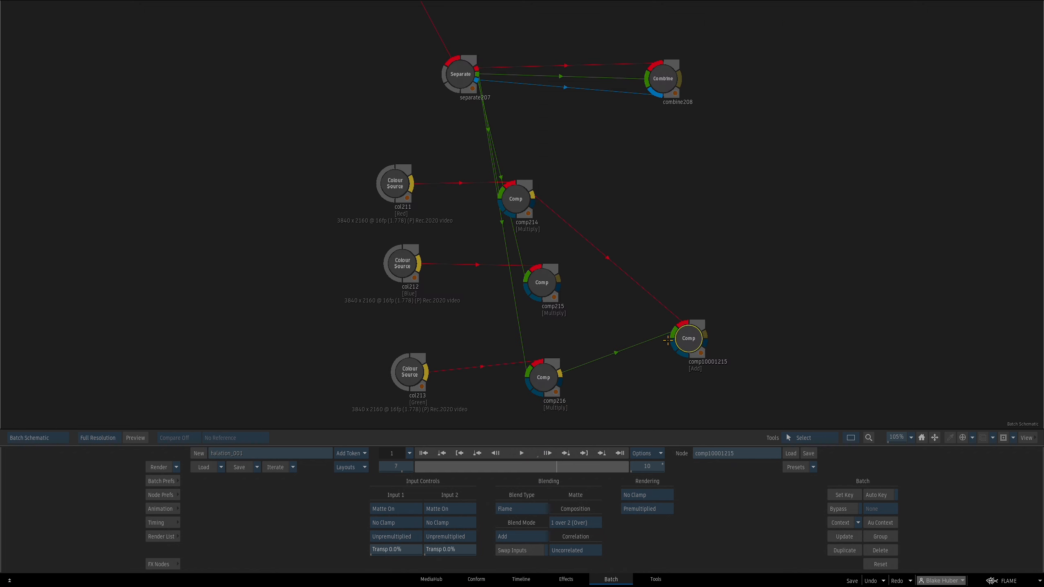
Add another Comp node fed by comp215 and comp10001215, and set its blend mode to Add
{"action": "left_click_drag", "start_coordinate": [599, 317], "coordinate": [570, 246]}
{"action": "left_click", "coordinate": [164, 565]}
{"action": "key", "text": "c"}
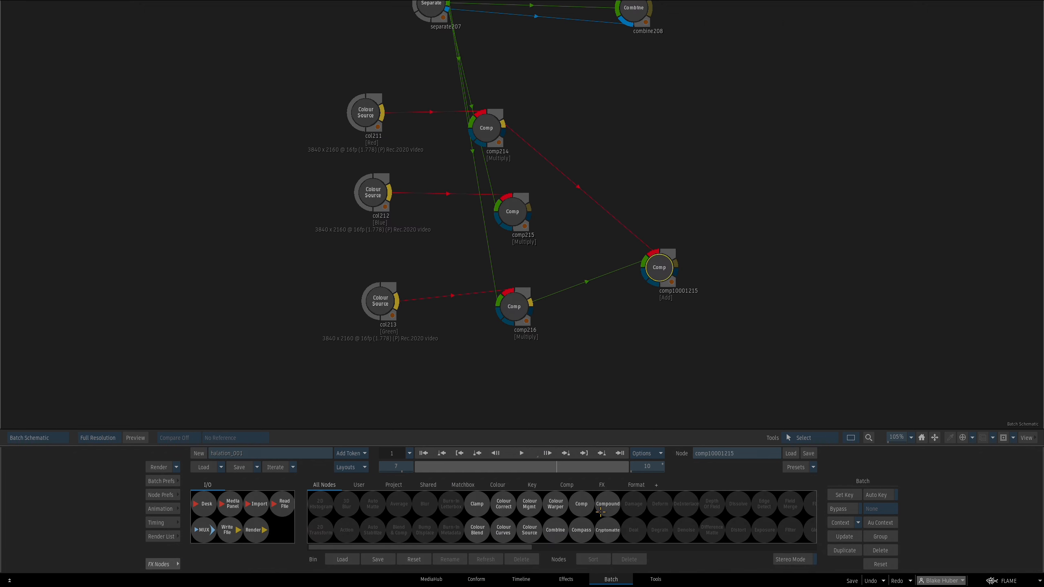
{"action": "left_click_drag", "start_coordinate": [578, 504], "coordinate": [761, 274]}
{"action": "double_click", "coordinate": [760, 274]}
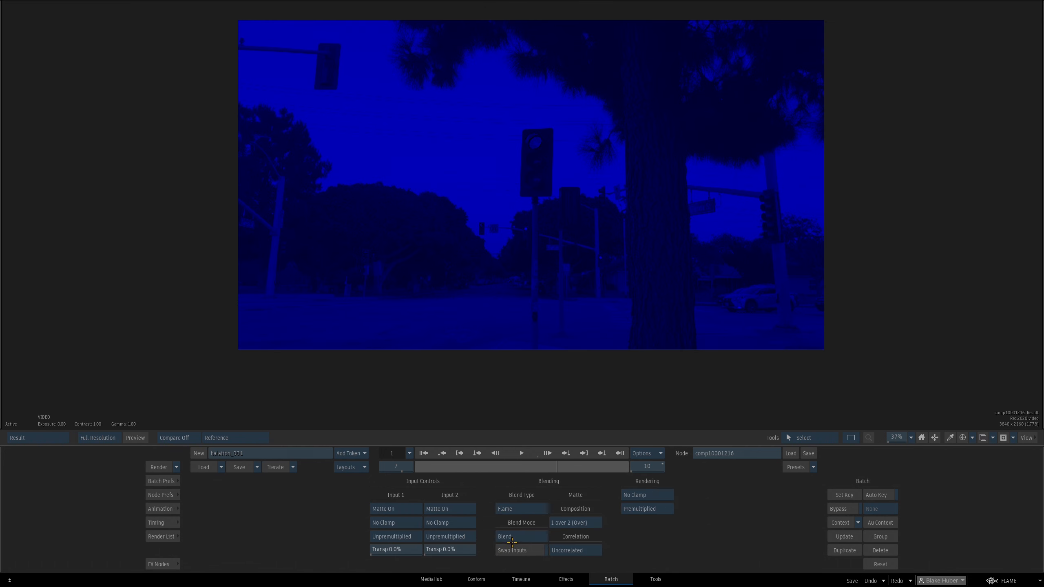
{"action": "left_click", "coordinate": [513, 538]}
{"action": "left_click", "coordinate": [537, 437]}
{"action": "key", "text": "Escape"}
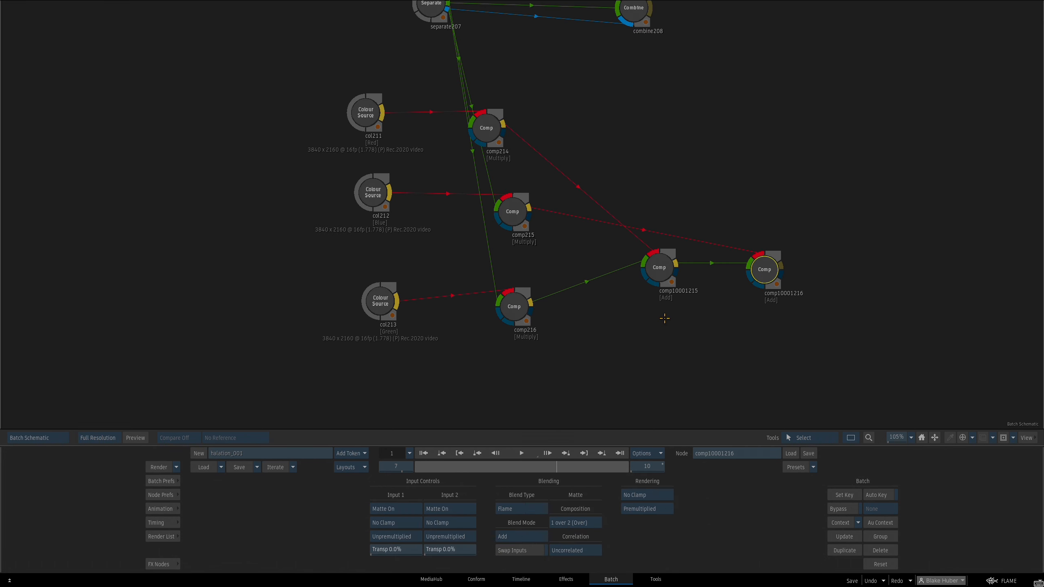
Set comp10001216 as context 1 and compare it with the original IMG_0008 clip in context 2
{"action": "key", "text": "c"}
{"action": "left_click", "coordinate": [768, 274]}
{"action": "left_click", "coordinate": [761, 242]}
{"action": "left_click_drag", "start_coordinate": [707, 206], "coordinate": [645, 354]}
{"action": "left_click_drag", "start_coordinate": [645, 353], "coordinate": [691, 462]}
{"action": "left_click_drag", "start_coordinate": [361, 55], "coordinate": [362, 63]}
{"action": "key", "text": "1"}
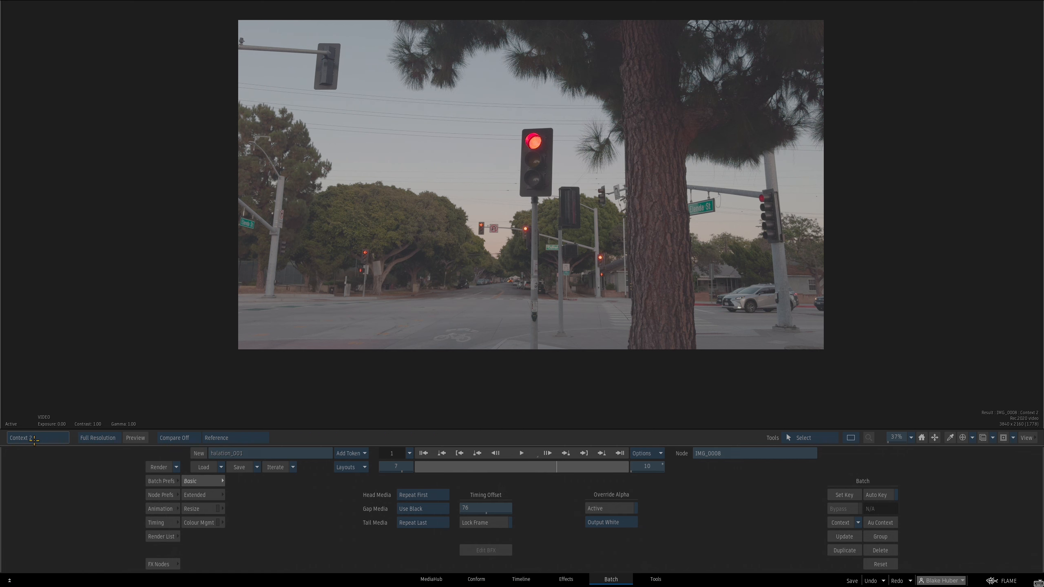
{"action": "left_click_drag", "start_coordinate": [503, 292], "coordinate": [532, 298]}
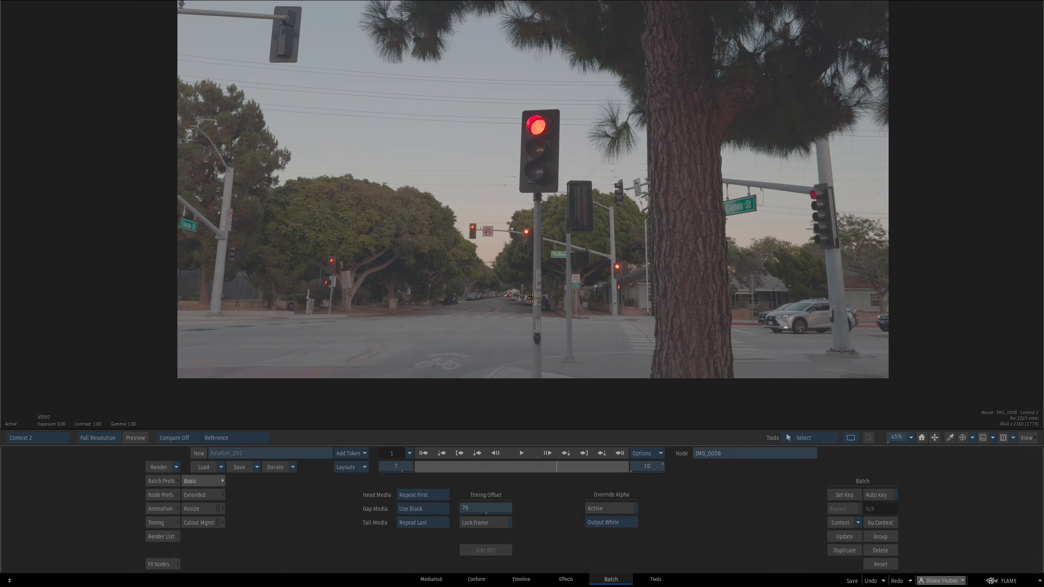
{"action": "key", "text": "F4"}
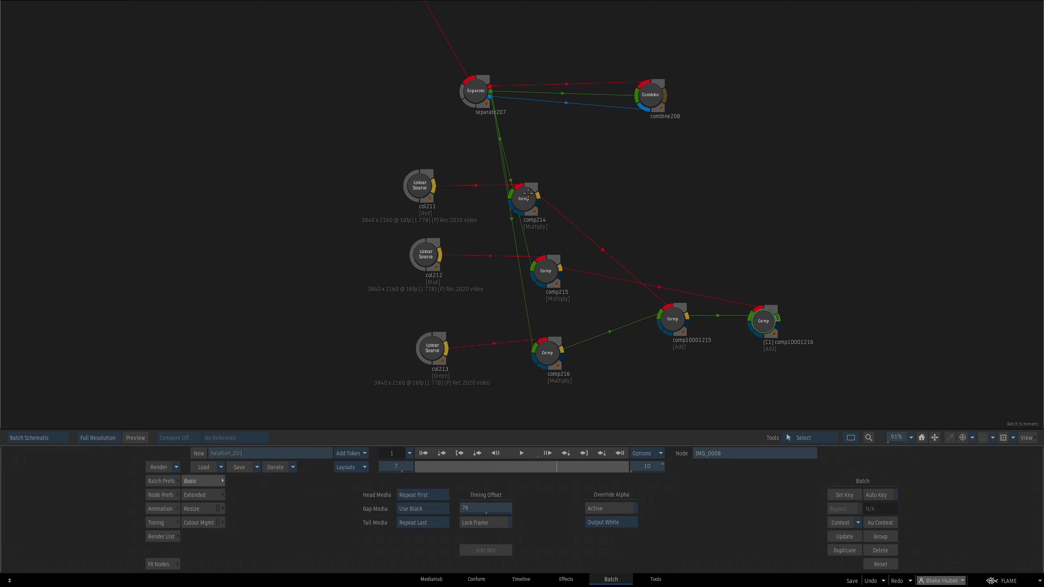
View separate207's red output and the tinted results of comp214, comp215 and comp216 in turn
{"action": "left_click", "coordinate": [547, 204]}
{"action": "left_click", "coordinate": [475, 92]}
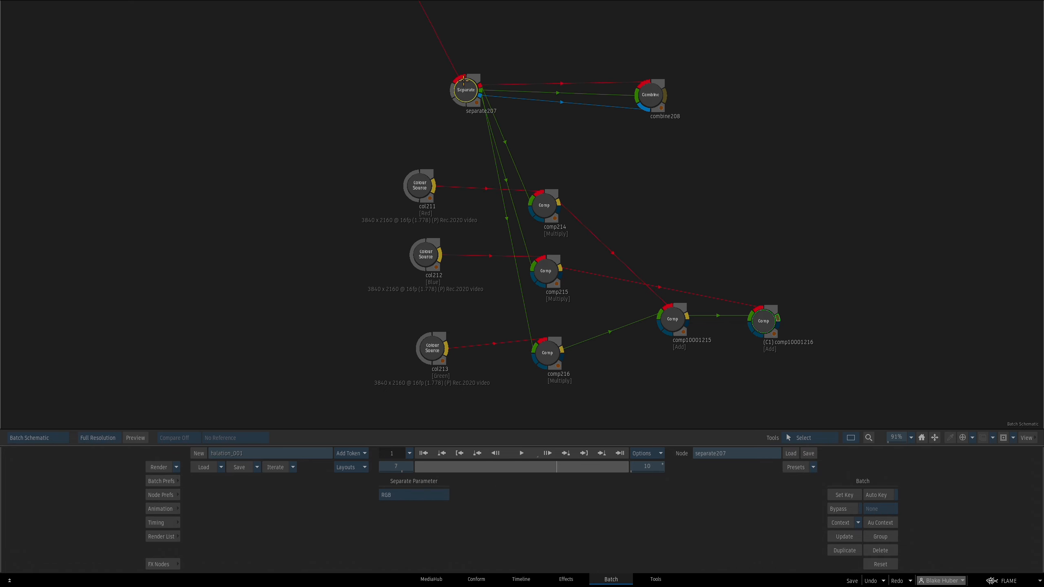
{"action": "key", "text": "F1"}
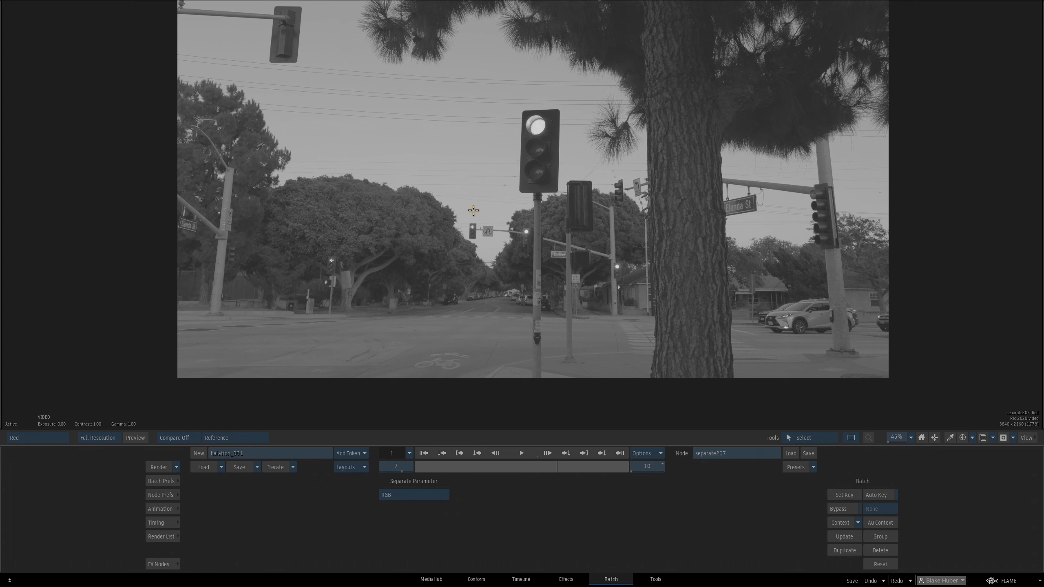
{"action": "key", "text": "F4"}
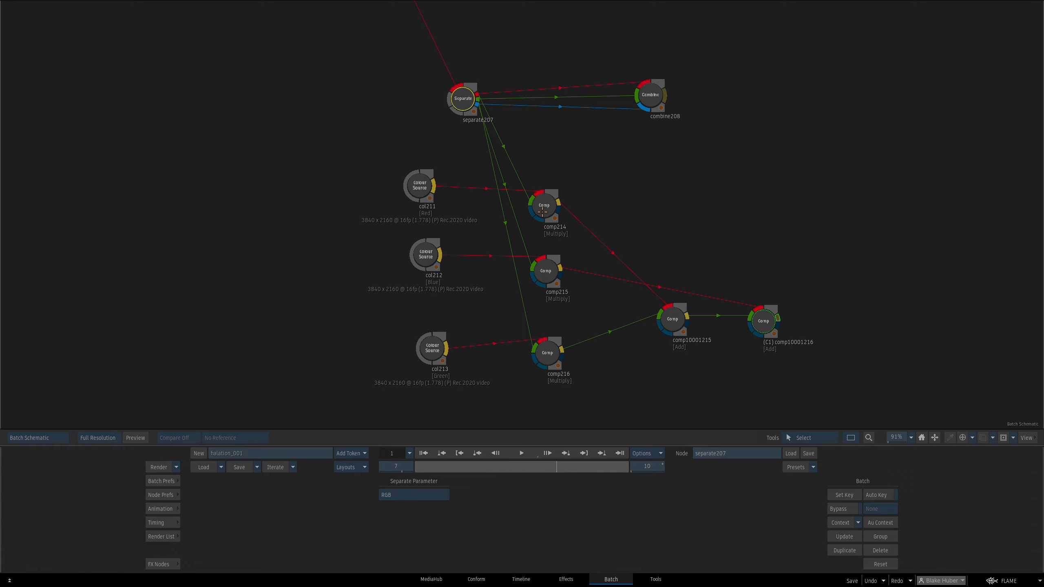
{"action": "left_click", "coordinate": [543, 211]}
{"action": "key", "text": "F1"}
{"action": "key", "text": "F4"}
{"action": "left_click", "coordinate": [546, 271]}
{"action": "key", "text": "F1"}
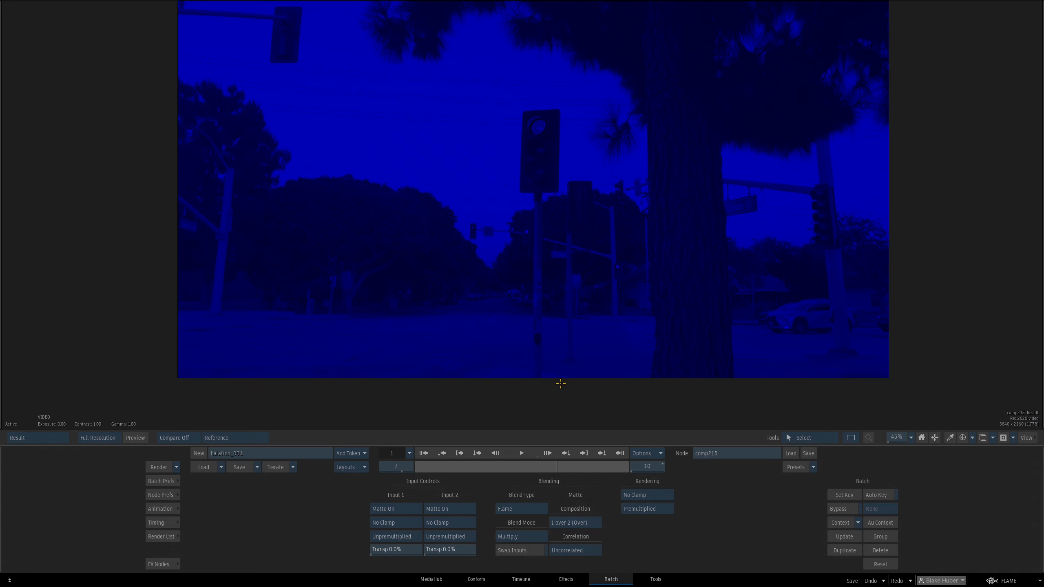
{"action": "key", "text": "F4"}
{"action": "left_click", "coordinate": [544, 353]}
{"action": "key", "text": "F1"}
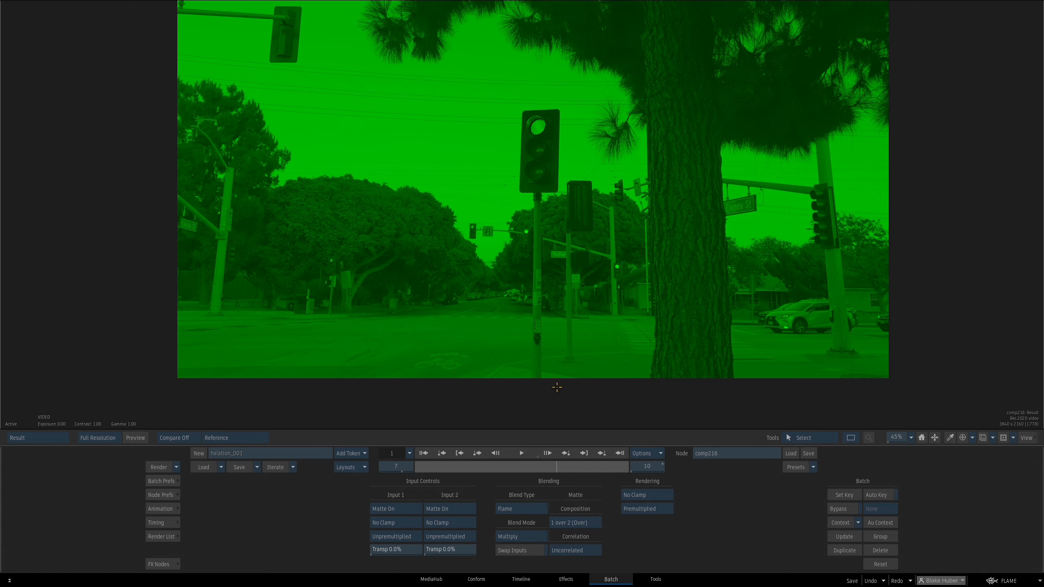
{"action": "key", "text": "F4"}
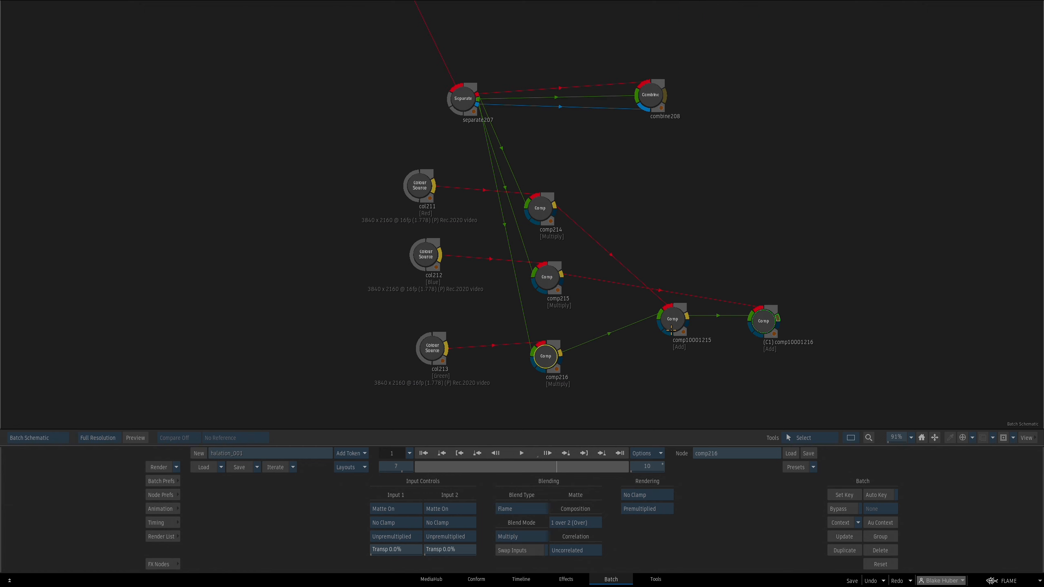
View the partial sum in comp10001215 and the full channel sum in comp10001216
{"action": "left_click_drag", "start_coordinate": [672, 332], "coordinate": [665, 339]}
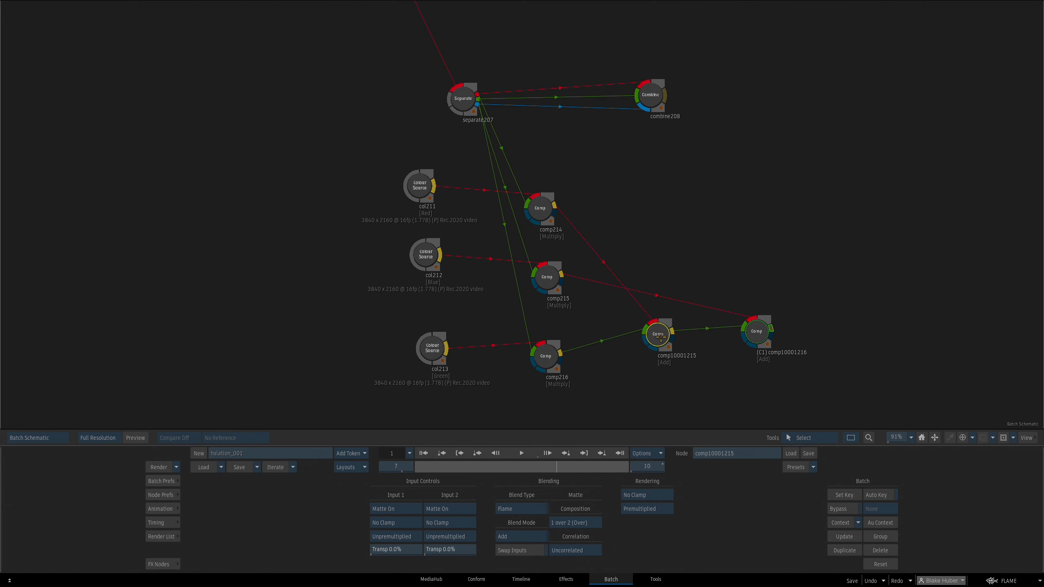
{"action": "key", "text": "F1"}
{"action": "key", "text": "Escape"}
{"action": "left_click_drag", "start_coordinate": [763, 338], "coordinate": [761, 343]}
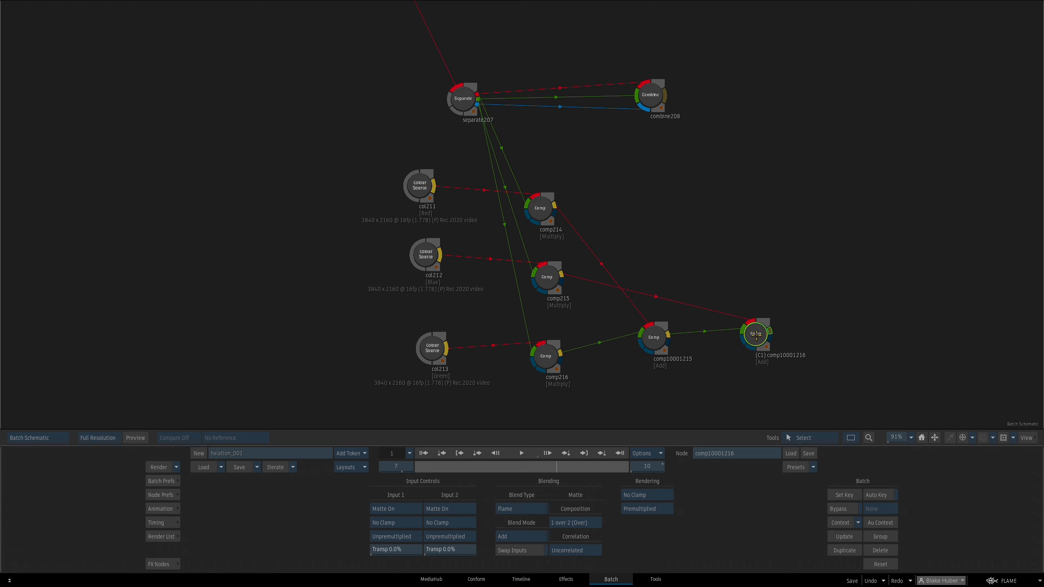
{"action": "key", "text": "F4"}
{"action": "key", "text": "Escape"}
Rewire combine208's red, green and blue inputs to comp214, comp216 and comp215, and view its result
{"action": "left_click_drag", "start_coordinate": [716, 241], "coordinate": [716, 292]}
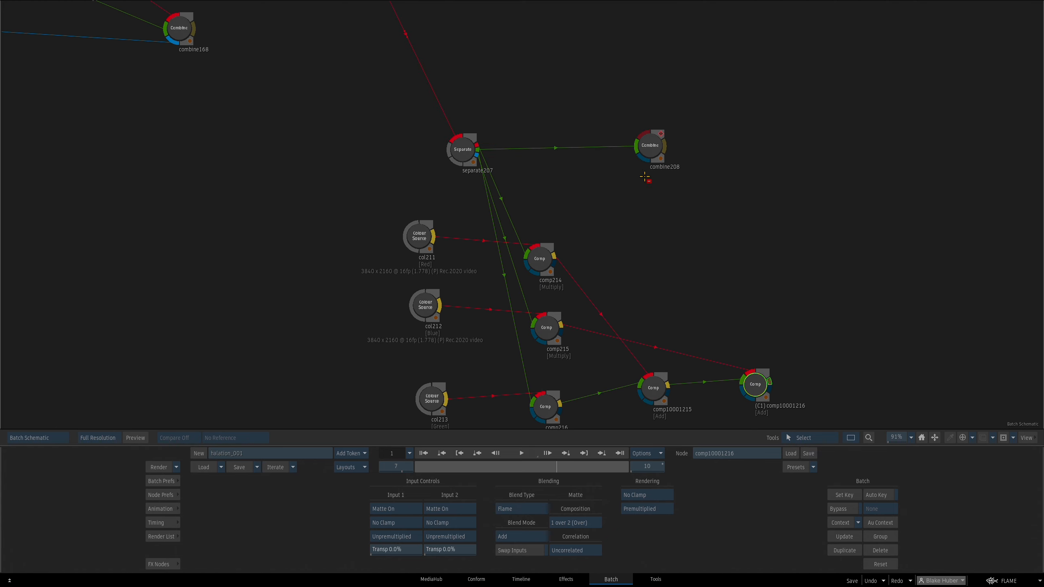
{"action": "left_click_drag", "start_coordinate": [646, 145], "coordinate": [679, 175]}
{"action": "left_click_drag", "start_coordinate": [658, 161], "coordinate": [665, 125]}
{"action": "left_click_drag", "start_coordinate": [665, 85], "coordinate": [677, 193]}
{"action": "key", "text": "F4"}
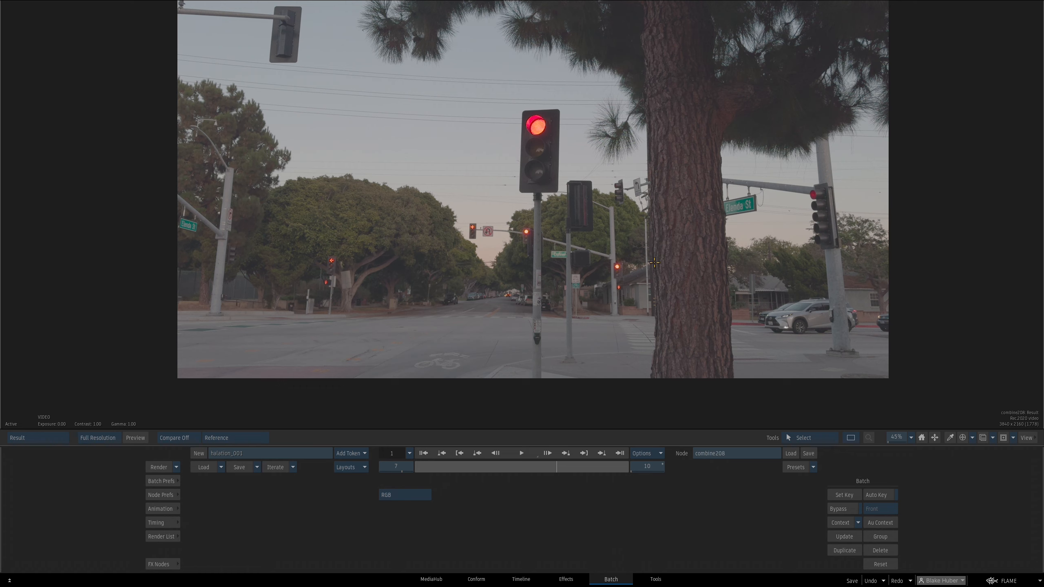
{"action": "key", "text": "F4"}
Set combine208 as context 1 and view that context
{"action": "key", "text": "c"}
{"action": "left_click", "coordinate": [678, 168]}
{"action": "left_click", "coordinate": [681, 168]}
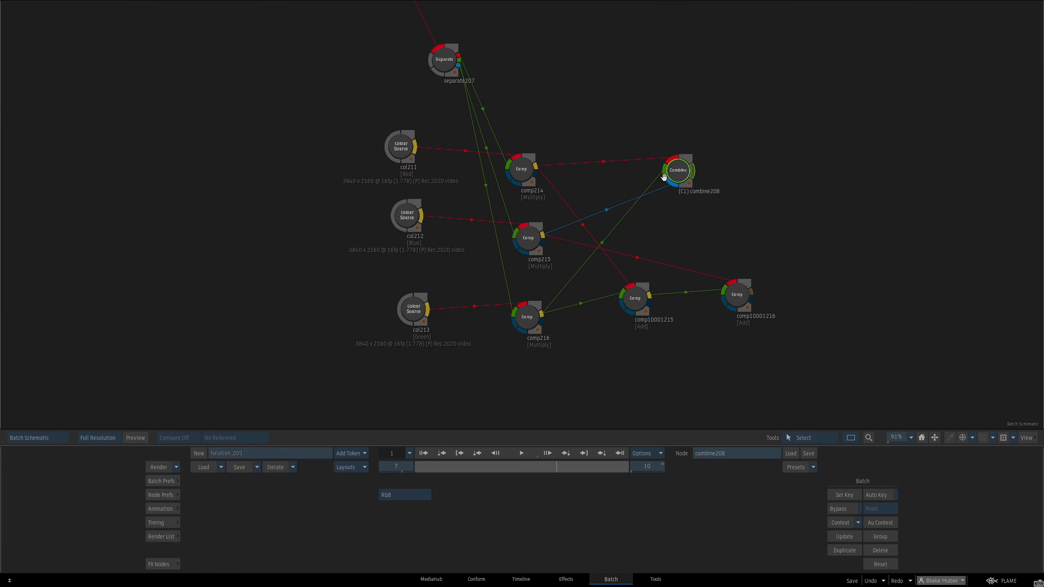
{"action": "left_click_drag", "start_coordinate": [535, 71], "coordinate": [524, 121]}
{"action": "key", "text": "1"}
{"action": "key", "text": "Escape"}
Inspect the three tinted Comp results that feed combine208, one after another
{"action": "left_click_drag", "start_coordinate": [639, 199], "coordinate": [686, 235]}
{"action": "left_click_drag", "start_coordinate": [484, 202], "coordinate": [489, 207]}
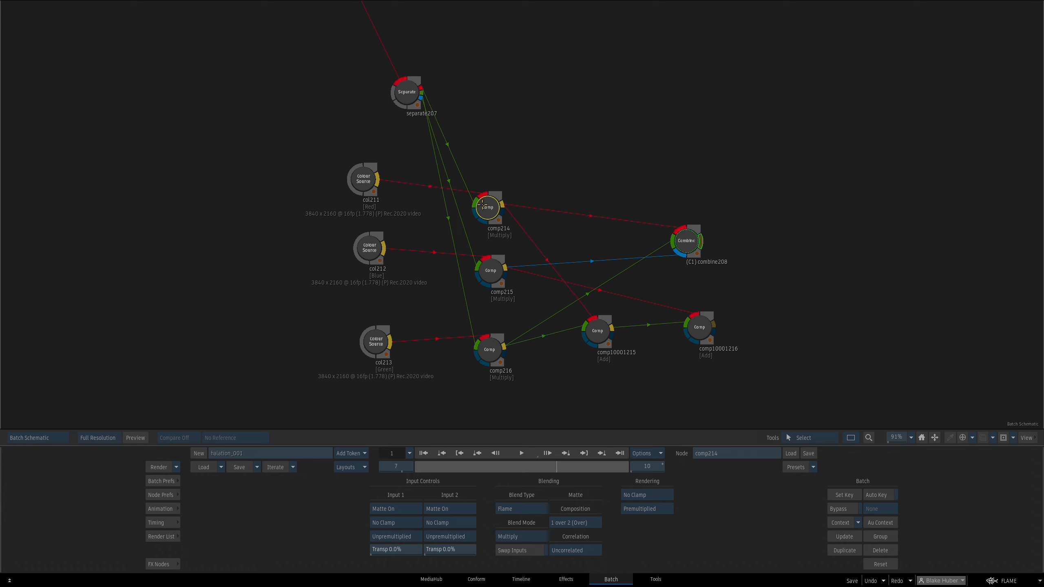
{"action": "key", "text": "F4"}
{"action": "key", "text": "Escape"}
{"action": "left_click", "coordinate": [499, 276]}
{"action": "key", "text": "F4"}
{"action": "key", "text": "Escape"}
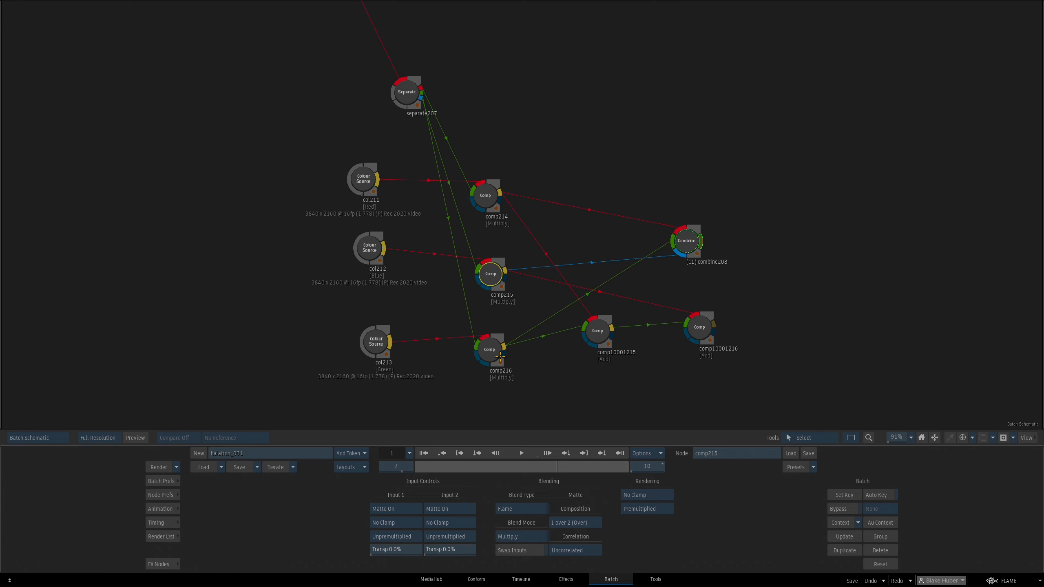
{"action": "left_click", "coordinate": [497, 353]}
{"action": "key", "text": "F4"}
{"action": "key", "text": "Escape"}
{"action": "left_click", "coordinate": [689, 247]}
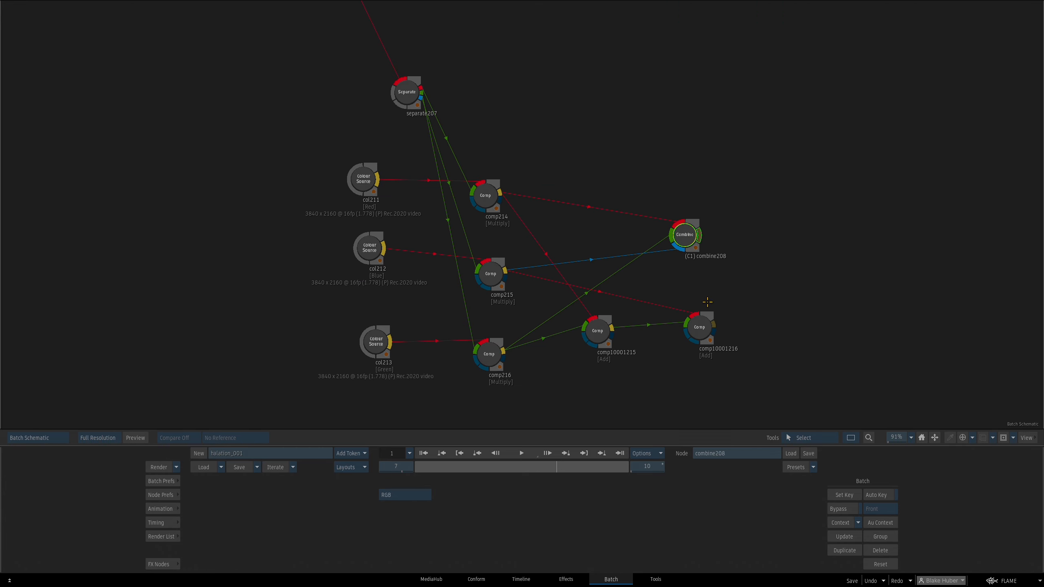